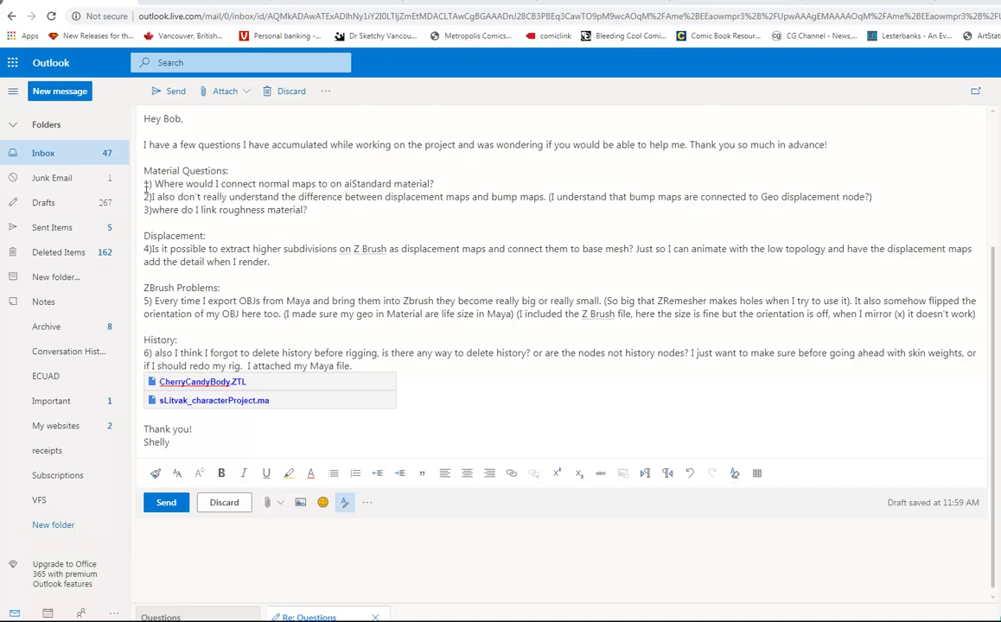
# Step: Highlight the e-mail's first question about where normal maps connect on the aiStandard material, and switch to Maya
pyautogui.moveTo(155, 185); pyautogui.dragTo(439, 184)
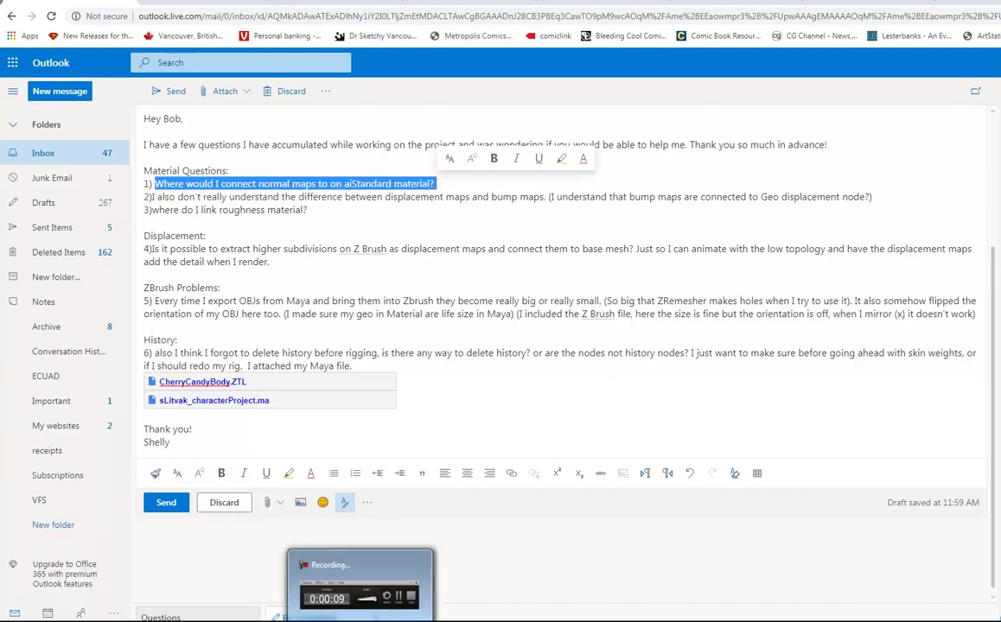
pyautogui.moveTo(245, 621)
pyautogui.click(311, 571)
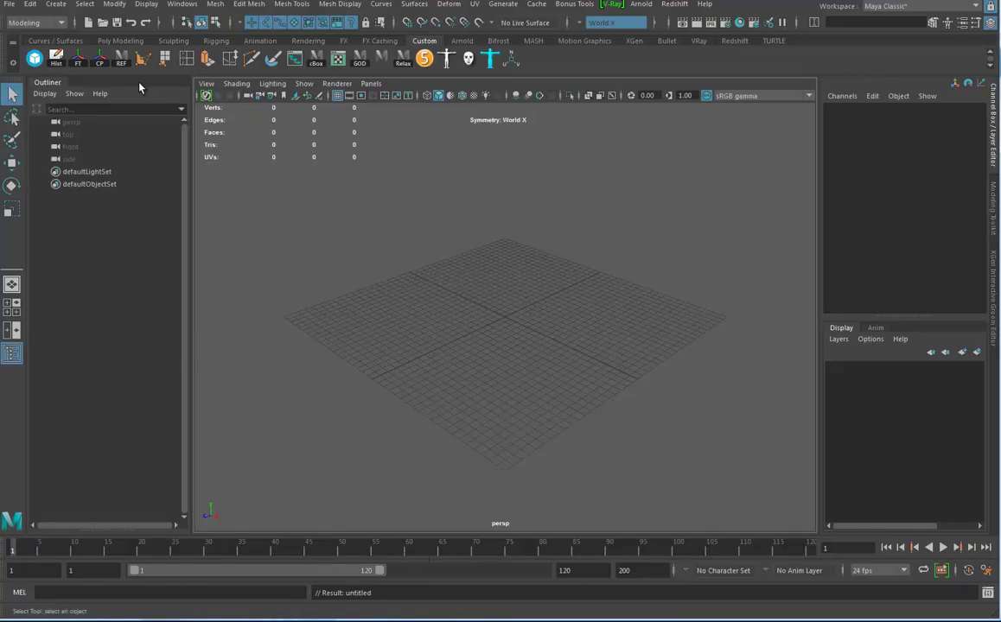
# Step: Create a polygon cube at the origin and frame it in the perspective view
pyautogui.click(55, 4)
pyautogui.moveTo(115, 48)
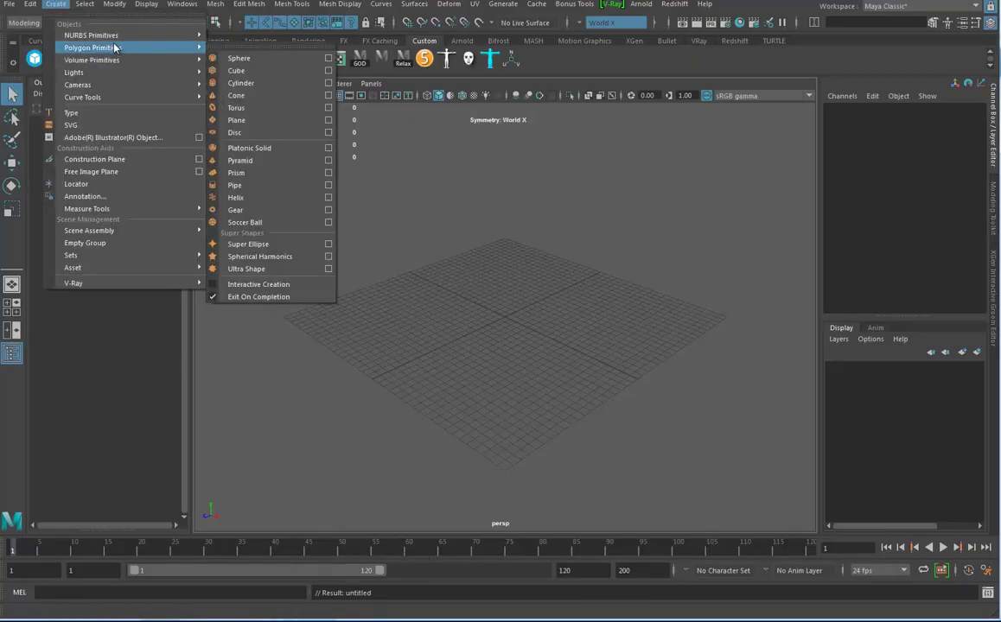
pyautogui.click(246, 71)
pyautogui.press('f')
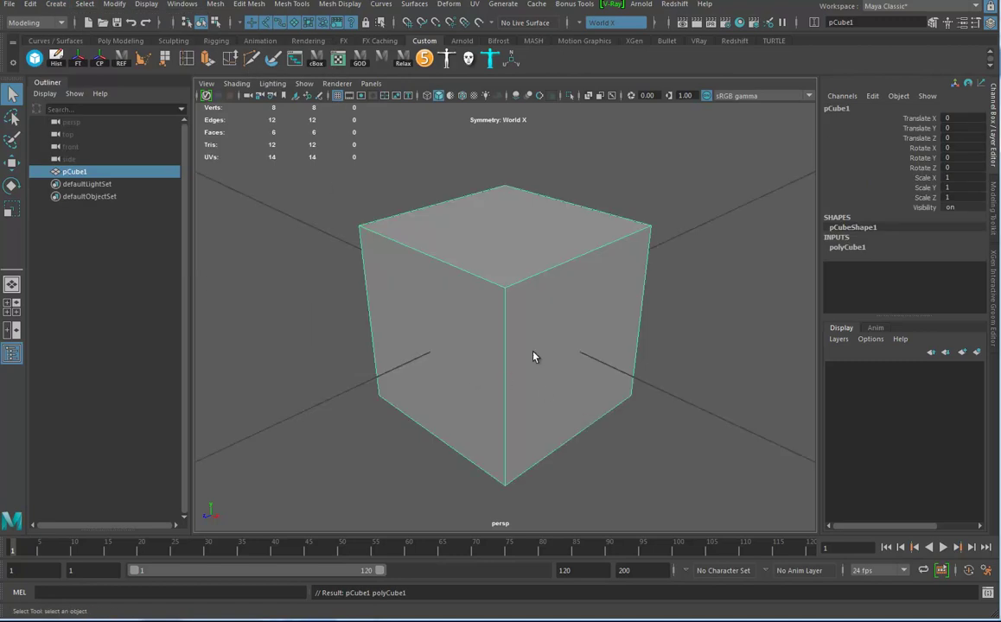
# Step: Check the grid's size and line spacing settings against the cube, and close the grid options without changing them
pyautogui.keyDown('alt'); pyautogui.moveTo(539, 358); pyautogui.dragTo(644, 344); pyautogui.keyUp('alt')
pyautogui.scroll(-15, 599, 368)
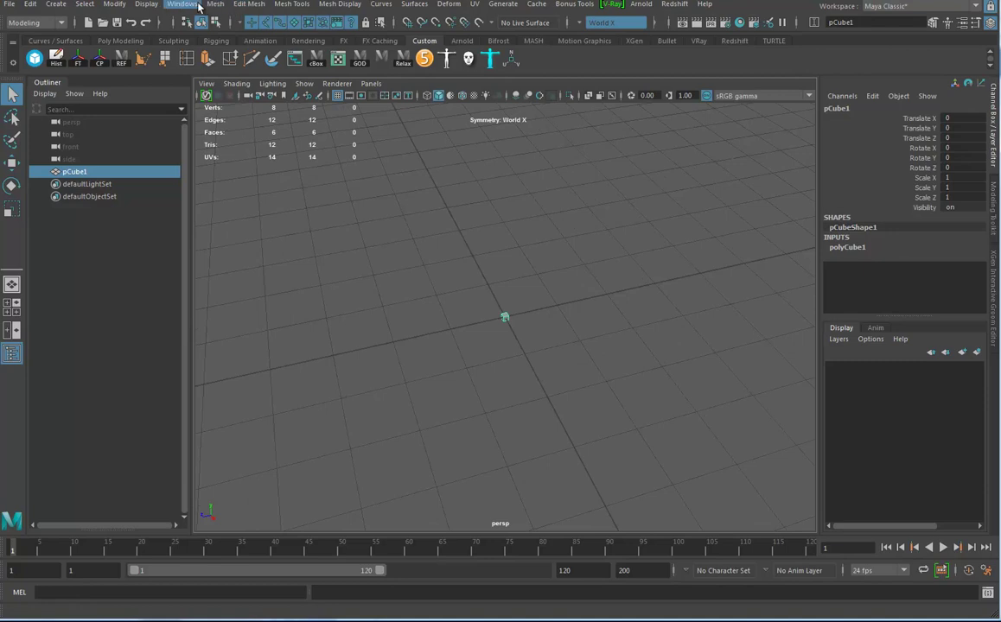
pyautogui.click(146, 5)
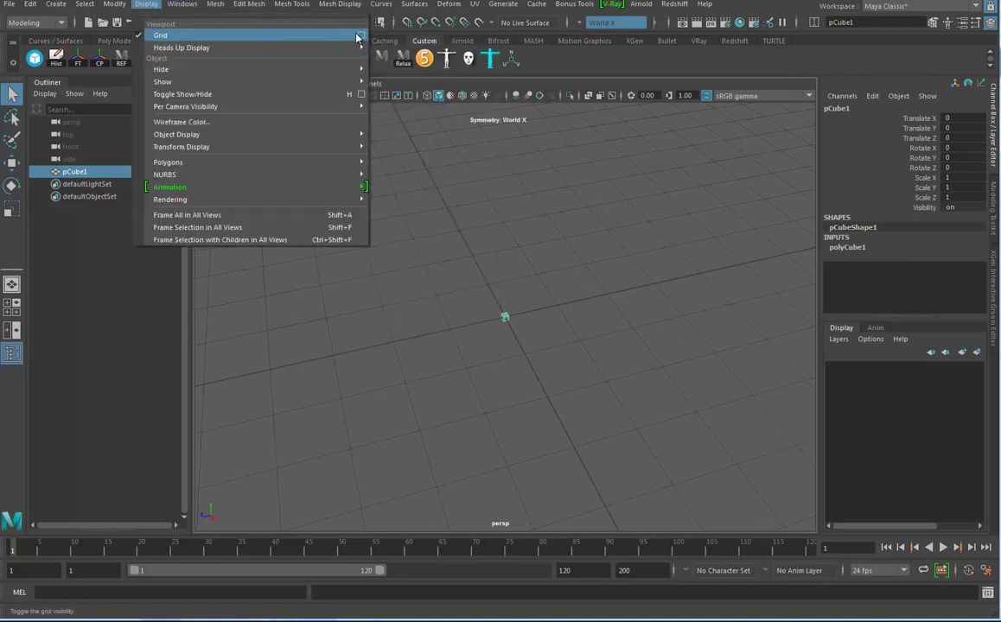
pyautogui.click(361, 36)
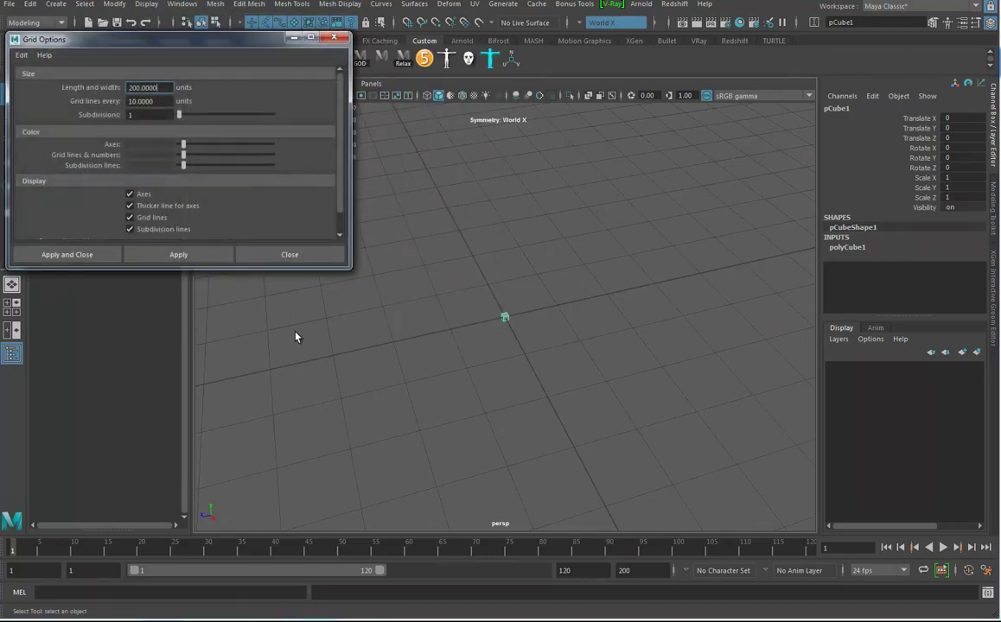
pyautogui.click(296, 260)
# Step: Assign a new aiStandardSurface material to the cube, and collapse its Base and Specular attribute sections
pyautogui.press('f')
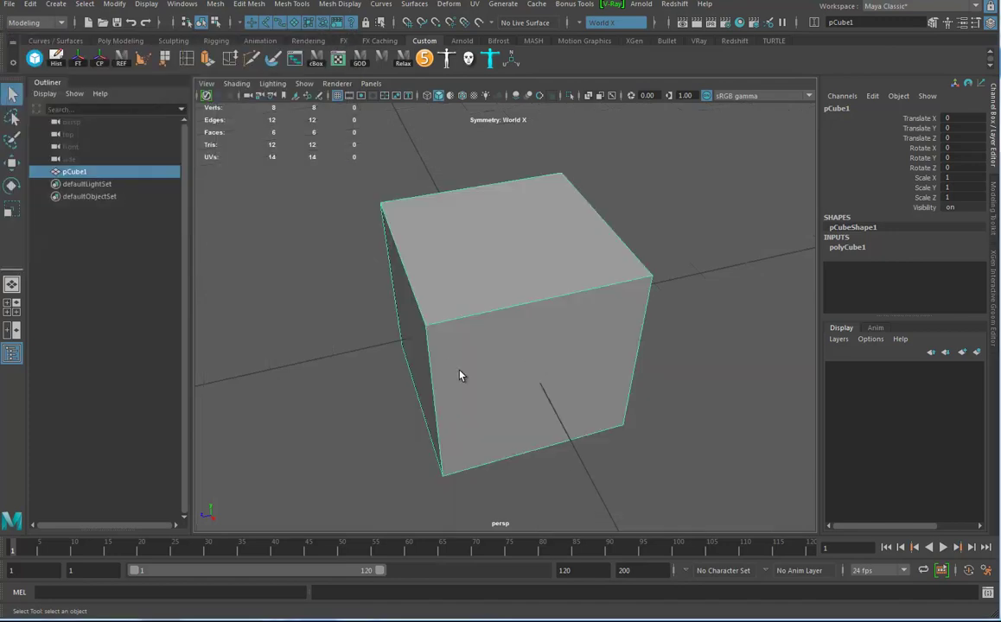
pyautogui.keyDown('alt'); pyautogui.moveTo(456, 373); pyautogui.dragTo(482, 355); pyautogui.keyUp('alt')
pyautogui.moveTo(417, 268); pyautogui.dragTo(509, 604, button='right')
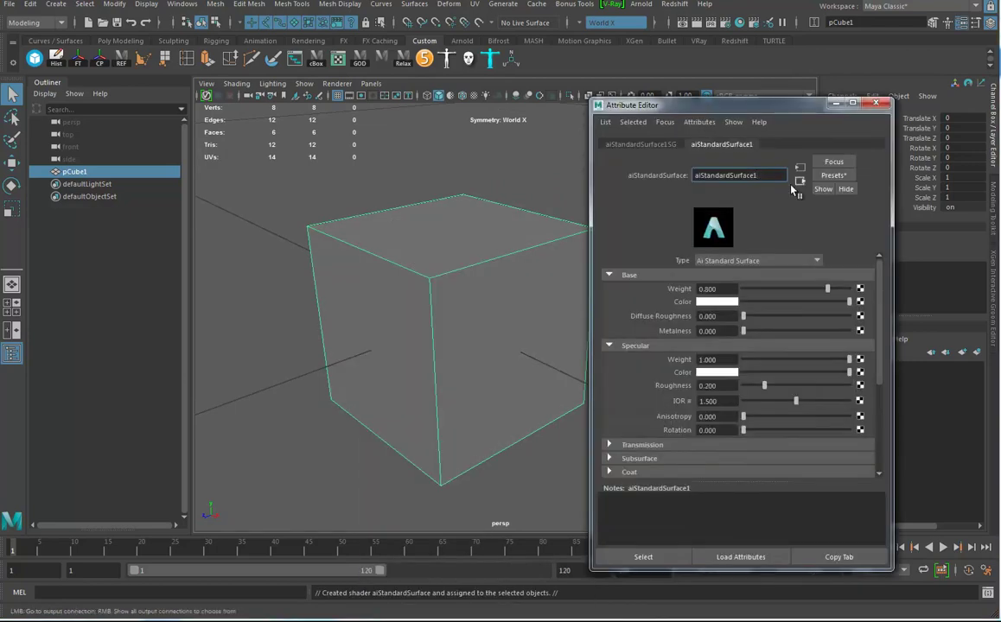
pyautogui.click(621, 277)
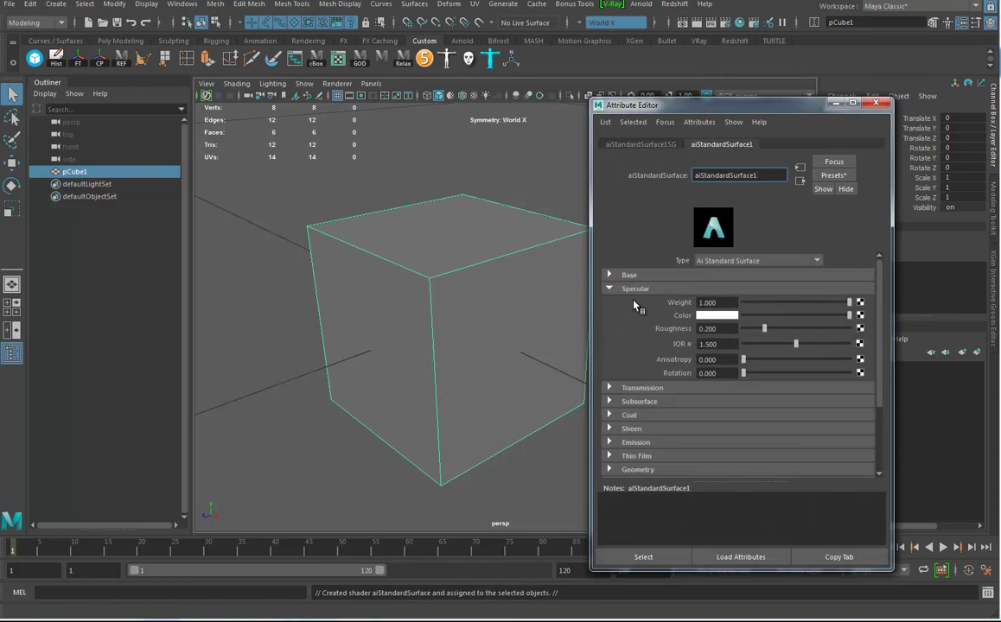
pyautogui.click(637, 289)
pyautogui.moveTo(672, 103); pyautogui.dragTo(673, 45)
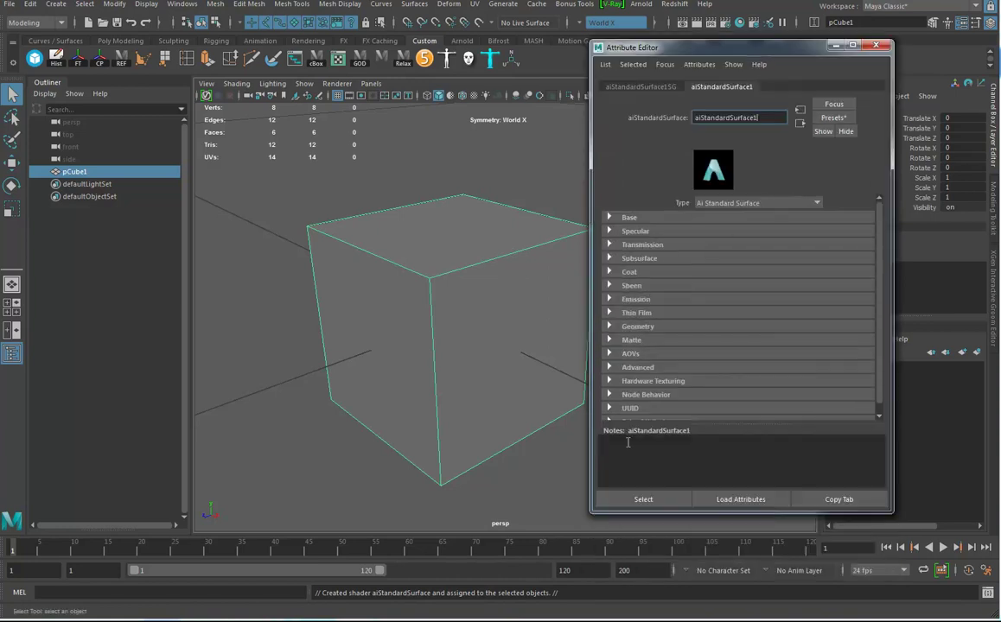
# Step: Connect a File texture to the material's Bump Mapping attribute in the Geometry section
pyautogui.click(637, 326)
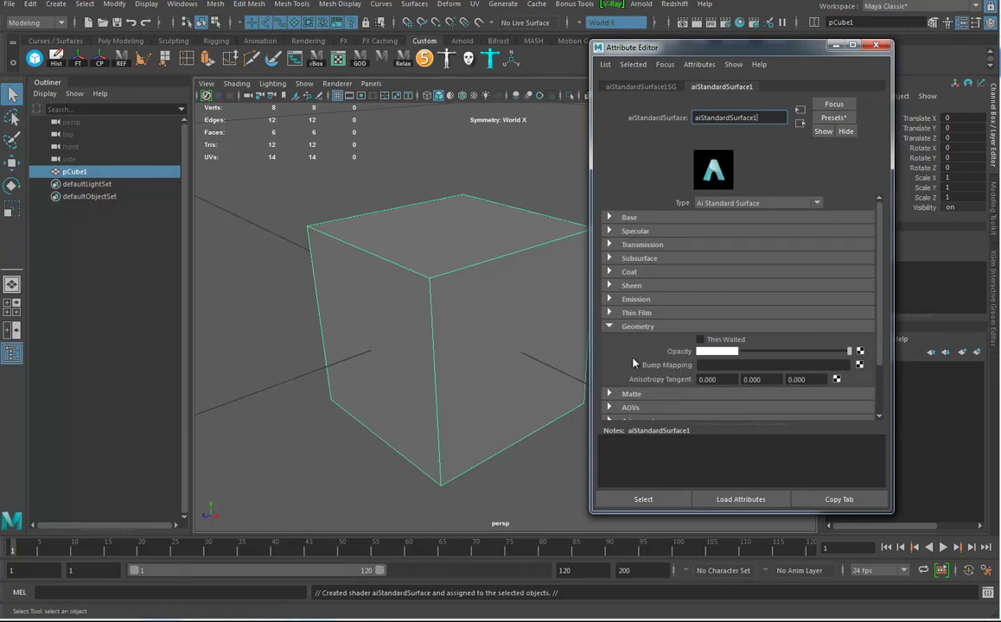
pyautogui.click(859, 365)
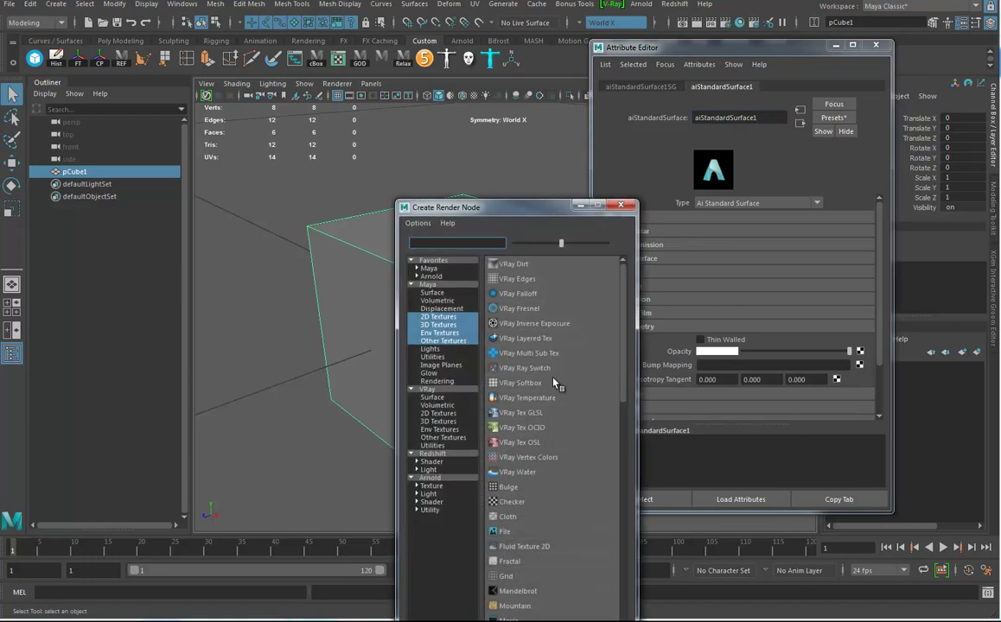
pyautogui.moveTo(467, 207); pyautogui.dragTo(432, 62)
pyautogui.scroll(-1, 451, 329)
pyautogui.click(459, 344)
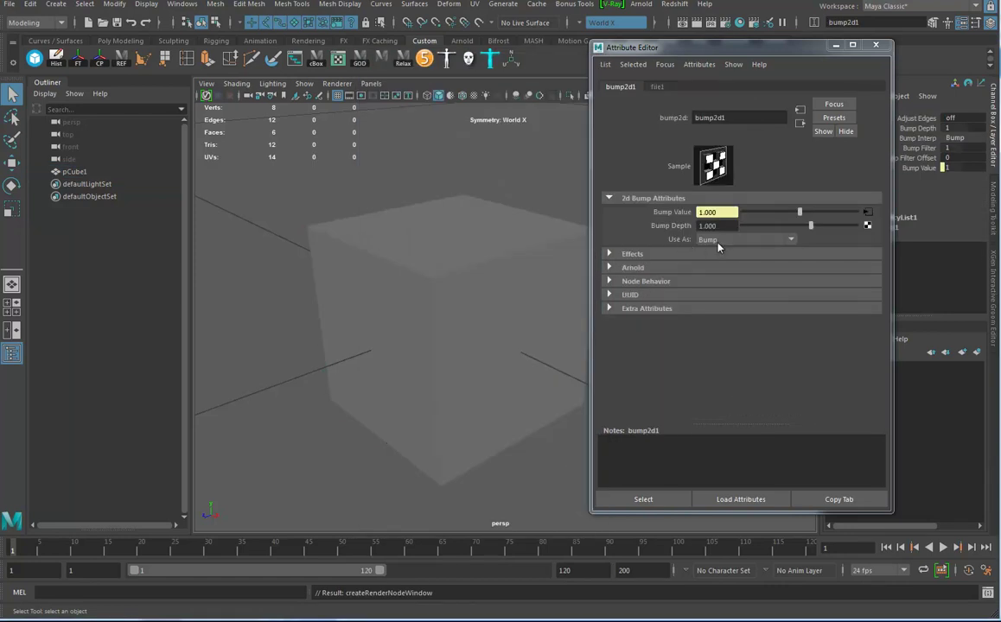
# Step: Open the Hypershade beside the Attribute Editor and graph the bump2d1 node's input and output connections
pyautogui.click(740, 26)
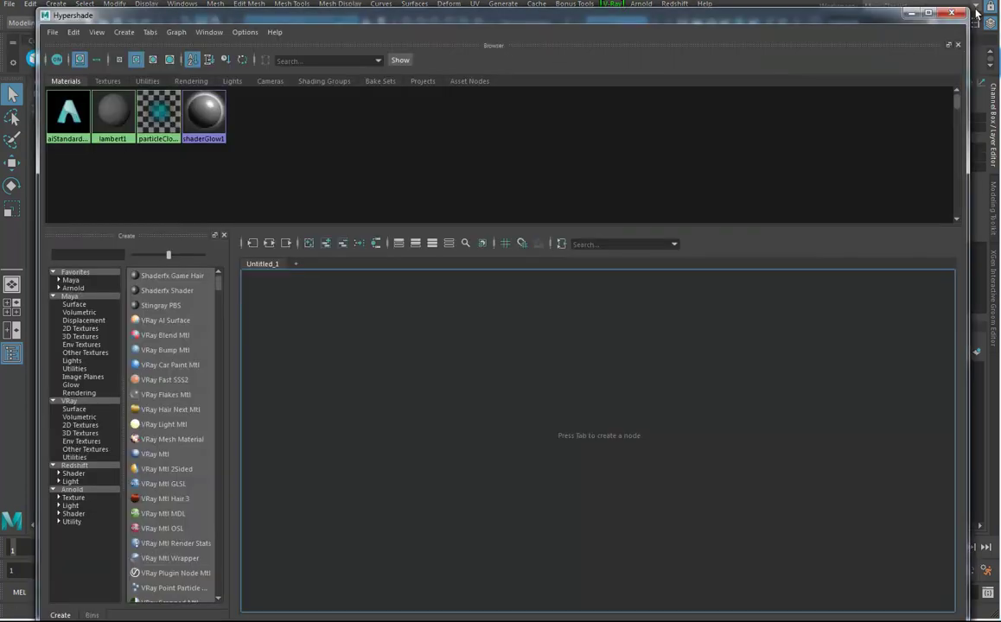
pyautogui.moveTo(969, 9); pyautogui.dragTo(606, 133)
pyautogui.moveTo(424, 136); pyautogui.dragTo(397, 75)
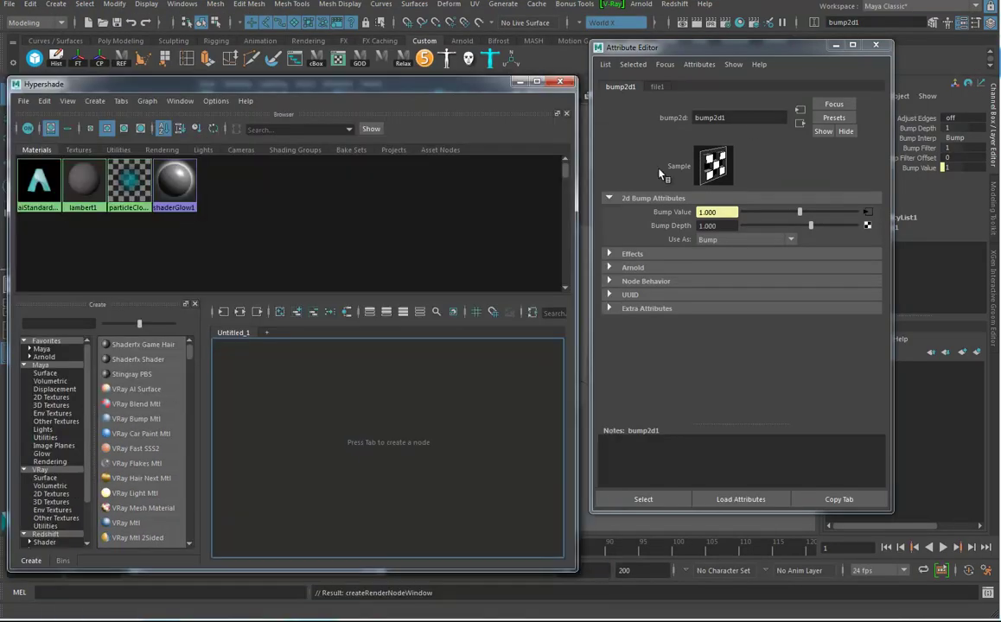
pyautogui.click(241, 313)
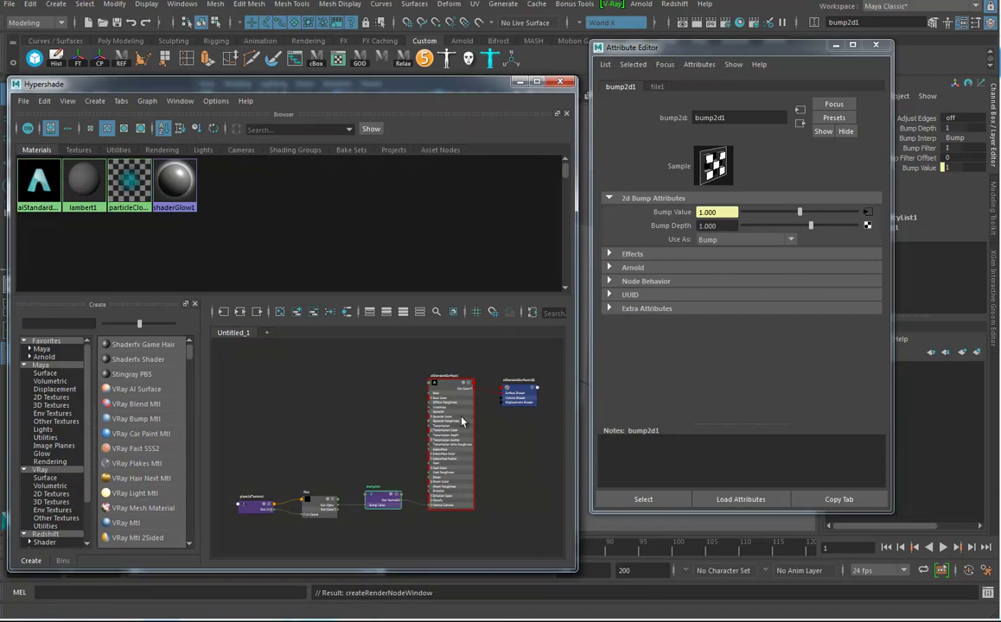
# Step: Examine how bump2d1's Out Normal connects to the Normal Camera input of aiStandardSurface1 in the node graph
pyautogui.click(426, 466)
pyautogui.scroll(1, 426, 465)
pyautogui.keyDown('alt'); pyautogui.moveTo(426, 466); pyautogui.dragTo(404, 459, button='middle'); pyautogui.keyUp('alt')
pyautogui.click(426, 375)
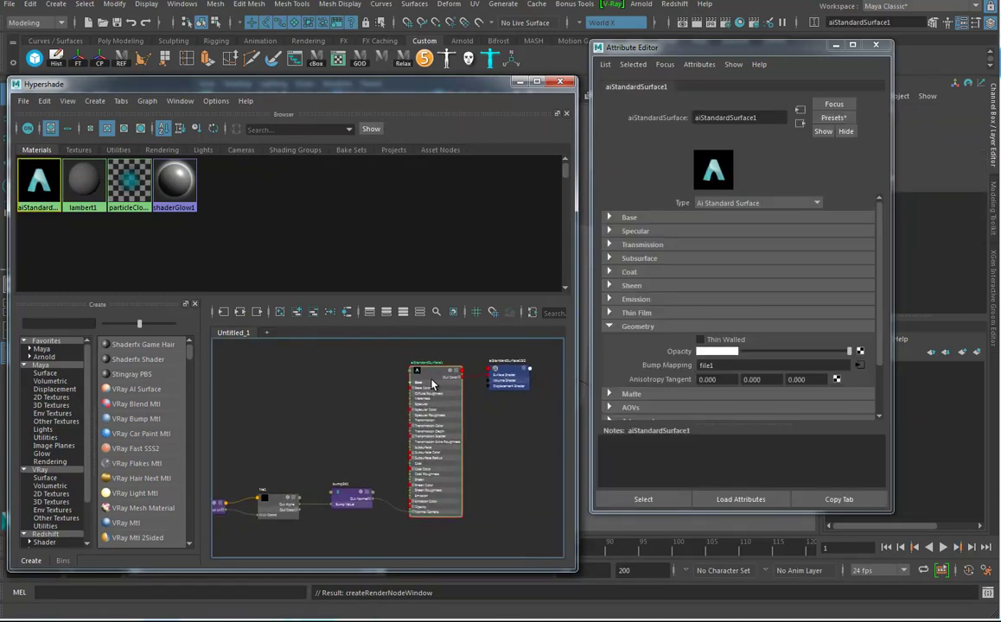
pyautogui.click(403, 455)
pyautogui.scroll(2, 432, 458)
pyautogui.moveTo(438, 421)
pyautogui.keyDown('alt'); pyautogui.mouseDown(button='middle')
pyautogui.moveTo(404, 492)
pyautogui.moveTo(427, 282)
pyautogui.mouseUp(button='middle'); pyautogui.keyUp('alt')
pyautogui.click(404, 488)
pyautogui.scroll(4, 388, 450)
pyautogui.moveTo(370, 471)
pyautogui.keyDown('alt'); pyautogui.mouseDown(button='middle')
pyautogui.moveTo(384, 335)
pyautogui.moveTo(400, 342)
pyautogui.mouseUp(button='middle'); pyautogui.keyUp('alt')
pyautogui.keyDown('alt'); pyautogui.moveTo(393, 436); pyautogui.dragTo(417, 449, button='middle'); pyautogui.keyUp('alt')
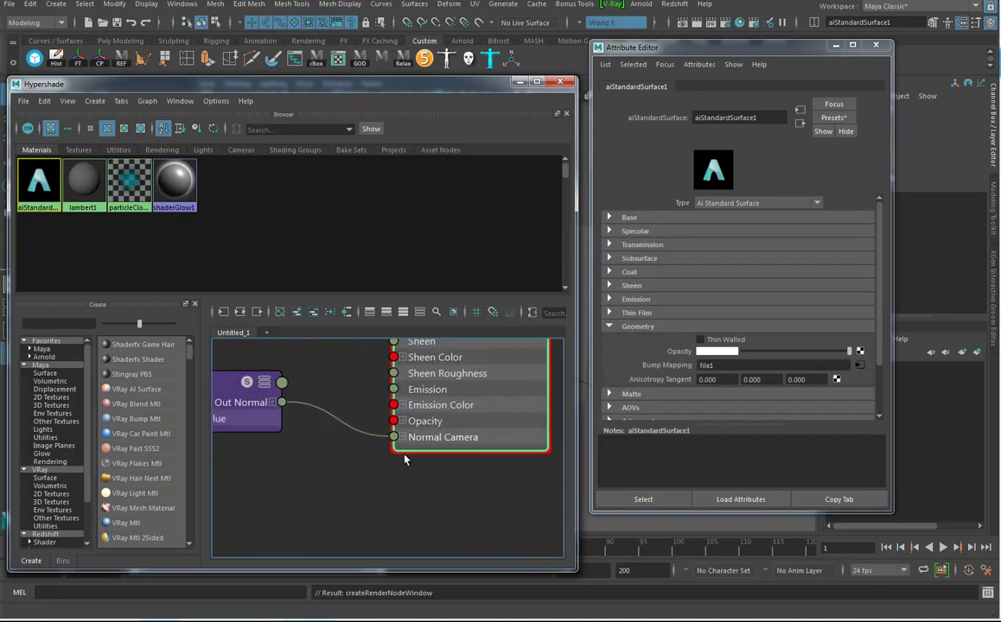
pyautogui.keyDown('alt'); pyautogui.moveTo(257, 453); pyautogui.dragTo(439, 450, button='middle'); pyautogui.keyUp('alt')
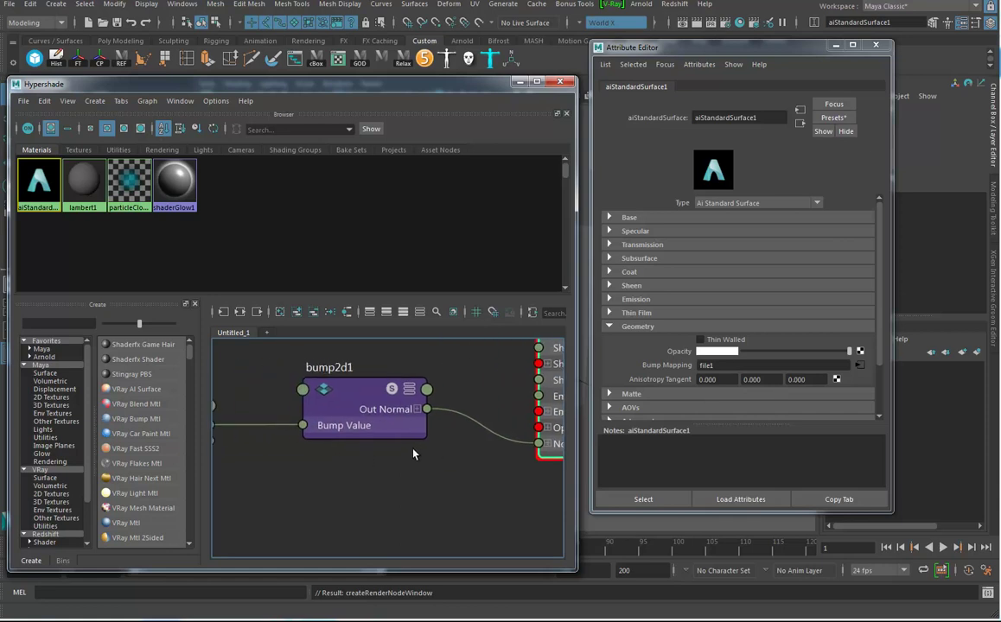
# Step: Set the bump2d1 node's Use As option to Tangent Space Normals
pyautogui.click(413, 453)
pyautogui.keyDown('alt'); pyautogui.moveTo(341, 465); pyautogui.dragTo(380, 425, button='middle'); pyautogui.keyUp('alt')
pyautogui.click(389, 392)
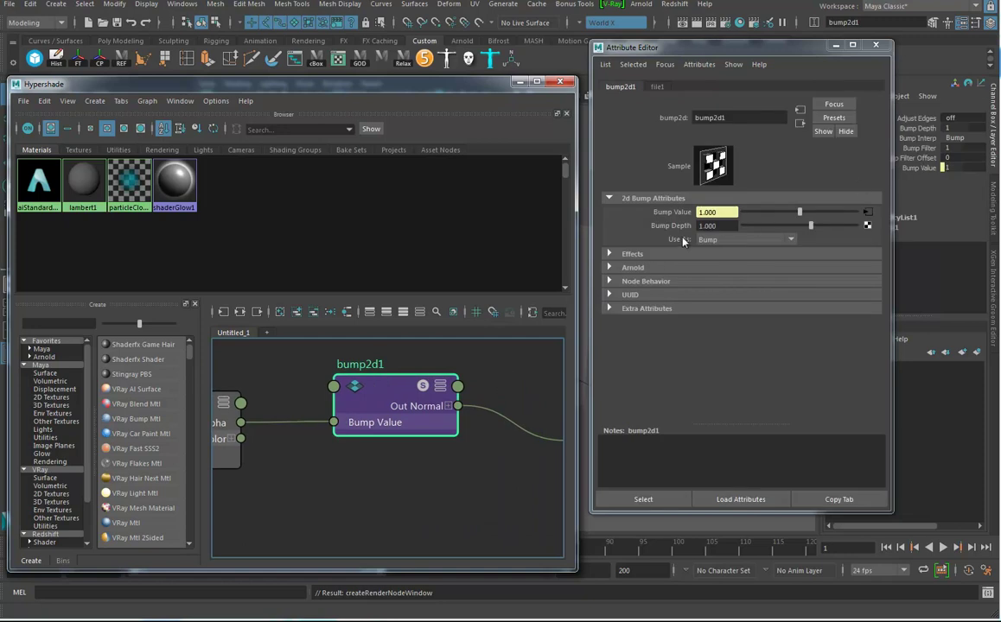
pyautogui.click(790, 240)
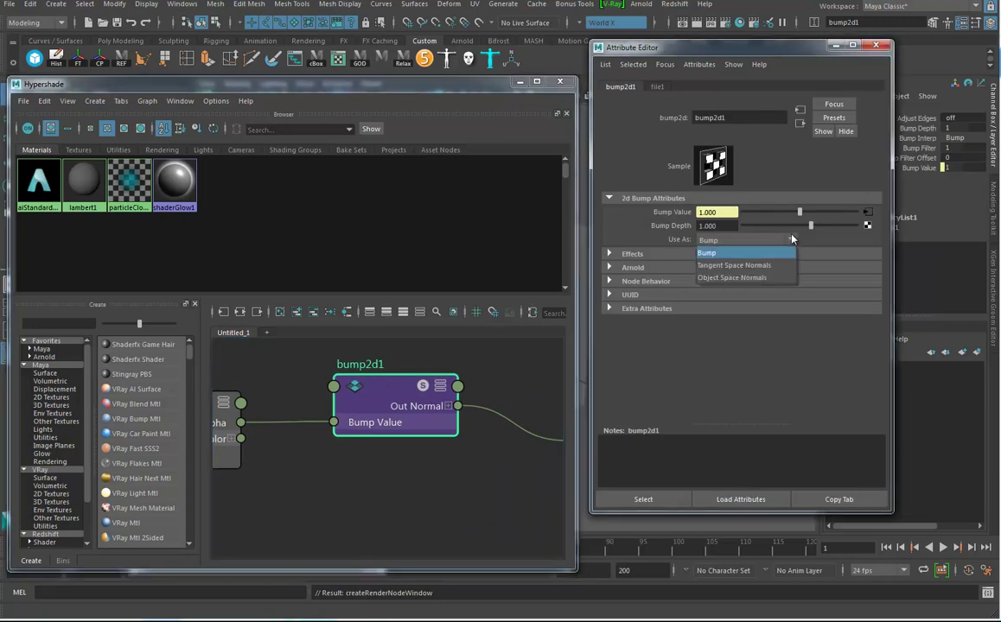
pyautogui.click(739, 265)
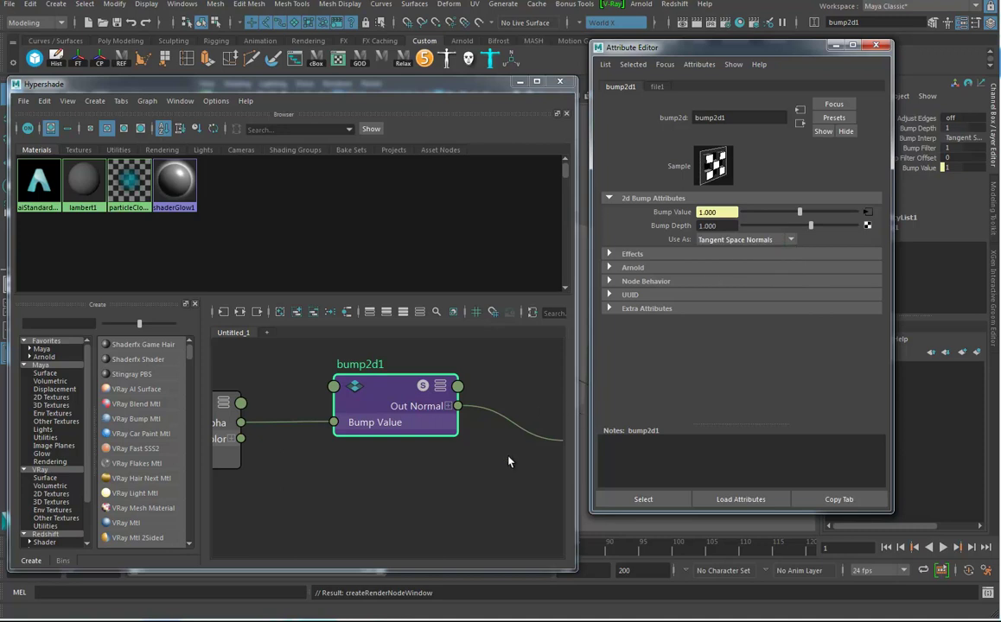
# Step: Examine the file1 and place2dTexture1 nodes, their attributes and the connection into bump2d1's Bump Value
pyautogui.keyDown('alt'); pyautogui.moveTo(399, 488); pyautogui.dragTo(489, 497, button='middle'); pyautogui.keyUp('alt')
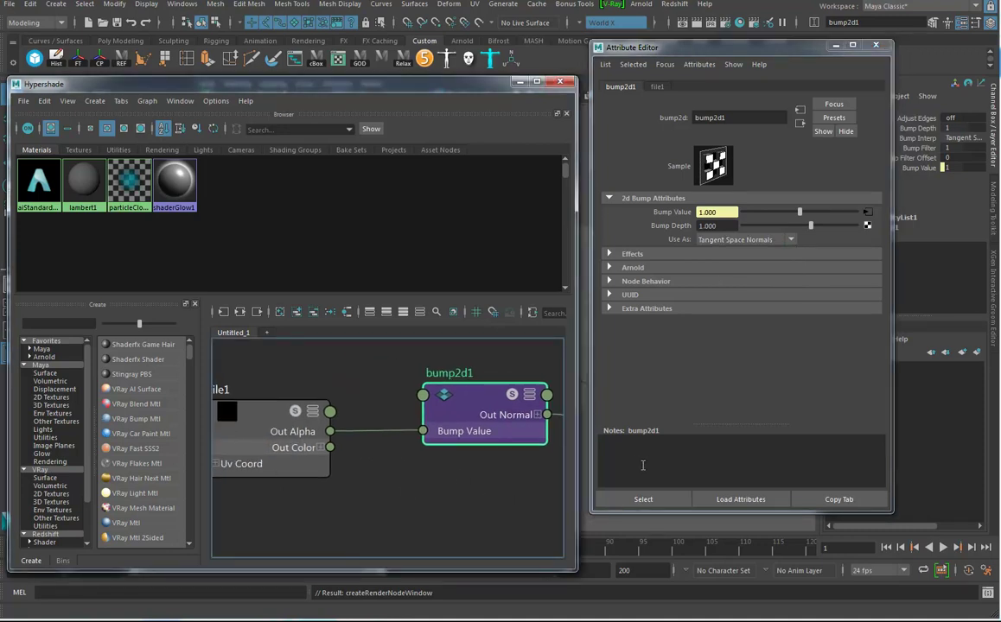
pyautogui.keyDown('alt'); pyautogui.moveTo(351, 460); pyautogui.dragTo(429, 460, button='middle'); pyautogui.keyUp('alt')
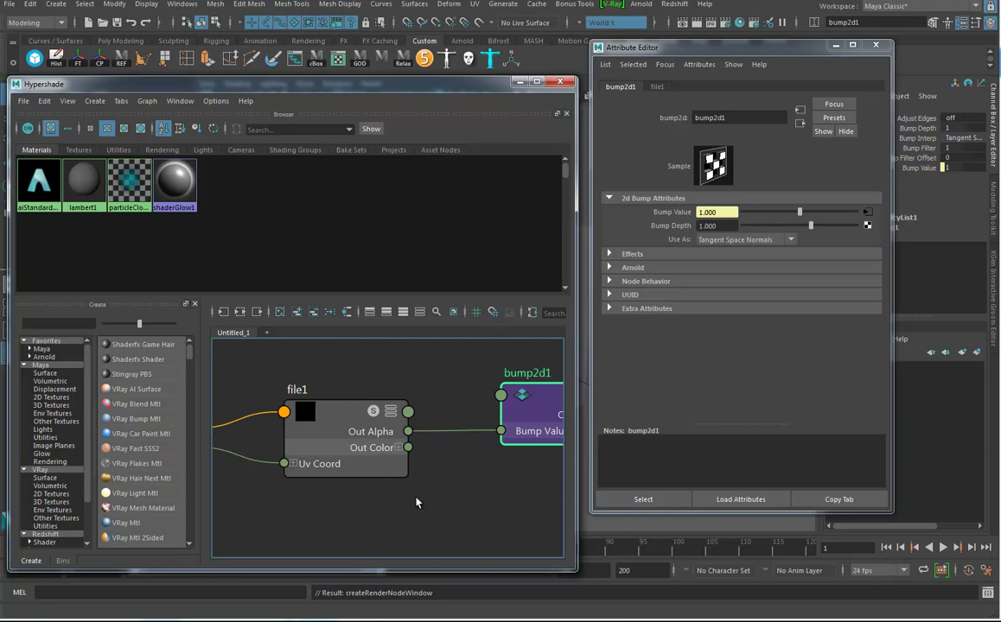
pyautogui.keyDown('alt'); pyautogui.moveTo(463, 489); pyautogui.dragTo(514, 475, button='middle'); pyautogui.keyUp('alt')
pyautogui.click(514, 474)
pyautogui.keyDown('alt'); pyautogui.moveTo(514, 474); pyautogui.dragTo(471, 470, button='right'); pyautogui.keyUp('alt')
pyautogui.keyDown('alt'); pyautogui.moveTo(461, 467); pyautogui.dragTo(364, 478, button='middle'); pyautogui.keyUp('alt')
pyautogui.keyDown('alt'); pyautogui.moveTo(471, 485); pyautogui.dragTo(397, 481, button='right'); pyautogui.keyUp('alt')
pyautogui.keyDown('alt'); pyautogui.moveTo(345, 474); pyautogui.dragTo(444, 456, button='middle'); pyautogui.keyUp('alt')
pyautogui.moveTo(250, 355); pyautogui.dragTo(424, 462)
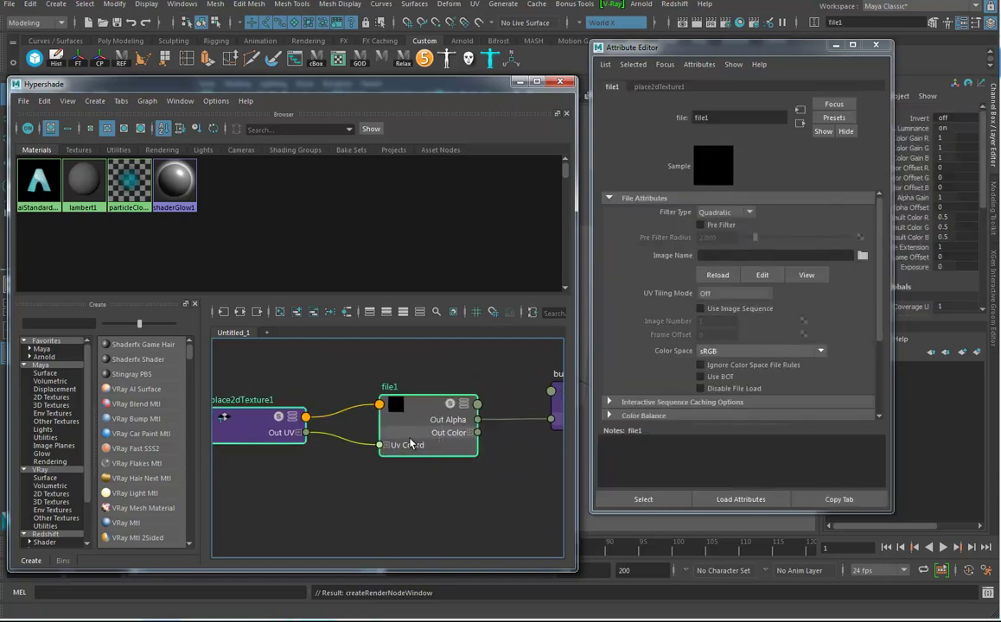
pyautogui.keyDown('alt'); pyautogui.moveTo(468, 465); pyautogui.dragTo(323, 489, button='middle'); pyautogui.keyUp('alt')
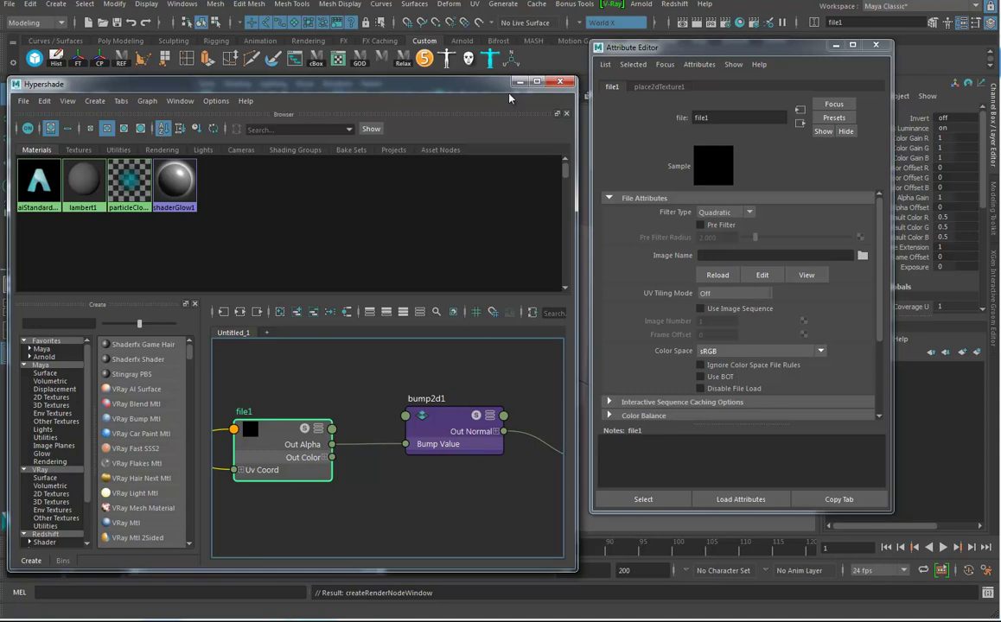
# Step: Move the Hypershade aside to inspect the cube in the viewport alongside the bump node network
pyautogui.moveTo(439, 84); pyautogui.dragTo(98, 84)
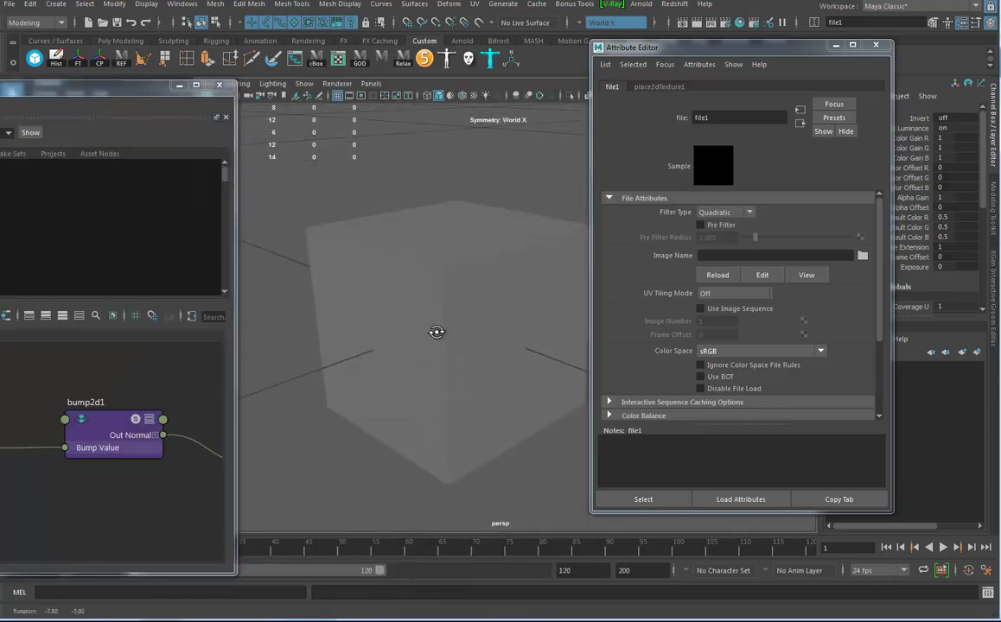
pyautogui.moveTo(418, 378)
pyautogui.keyDown('alt'); pyautogui.mouseDown()
pyautogui.moveTo(469, 329)
pyautogui.moveTo(406, 363)
pyautogui.mouseUp(); pyautogui.keyUp('alt')
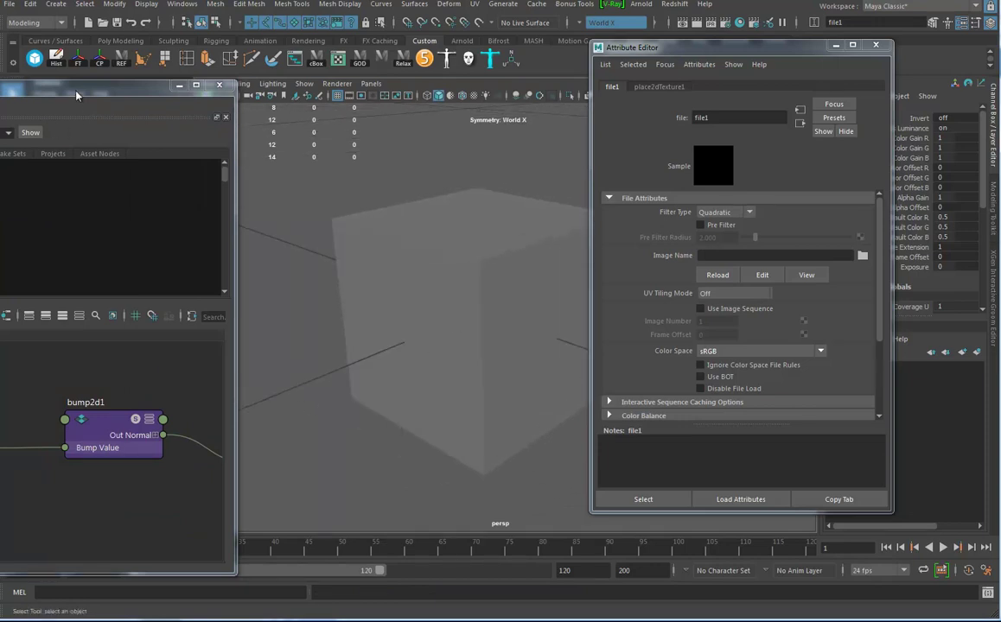
pyautogui.moveTo(74, 89); pyautogui.dragTo(255, 81)
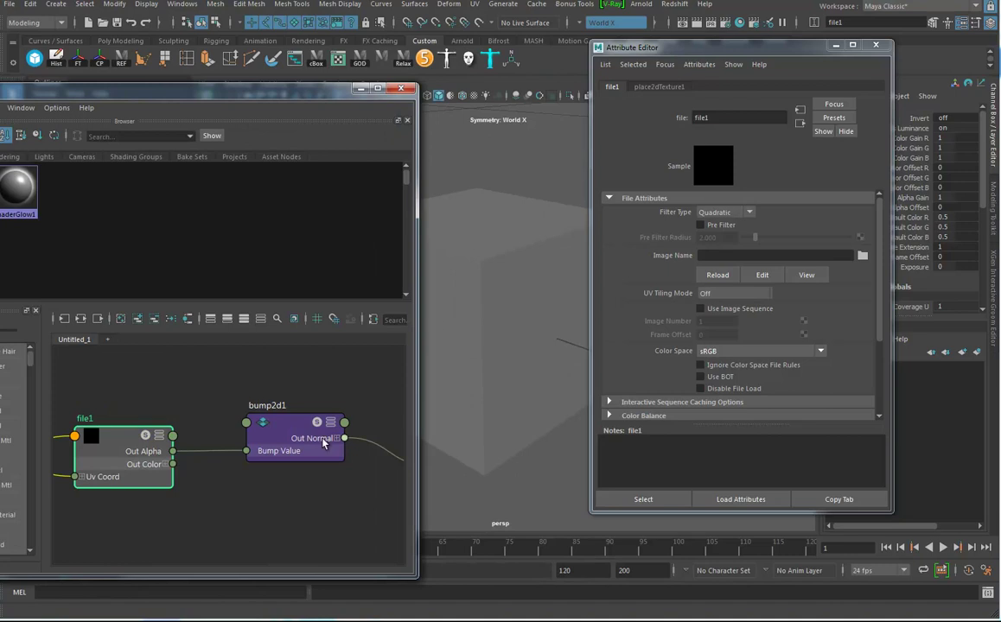
pyautogui.moveTo(333, 498)
pyautogui.keyDown('alt'); pyautogui.mouseDown(button='middle')
pyautogui.moveTo(299, 489)
pyautogui.moveTo(253, 534)
pyautogui.moveTo(332, 498)
pyautogui.mouseUp(button='middle'); pyautogui.keyUp('alt')
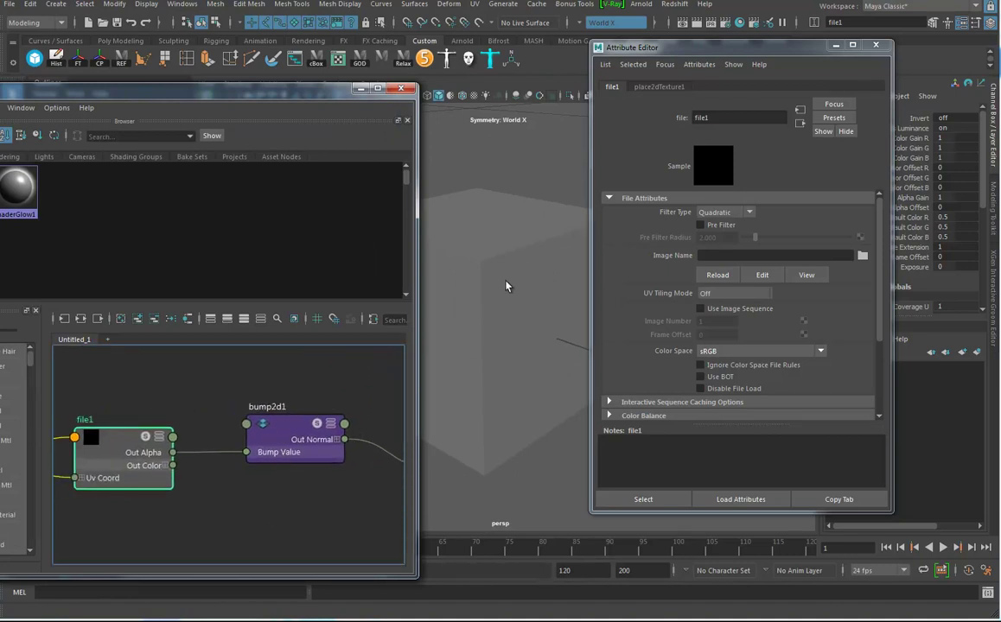
pyautogui.keyDown('alt'); pyautogui.moveTo(506, 285); pyautogui.dragTo(520, 314); pyautogui.keyUp('alt')
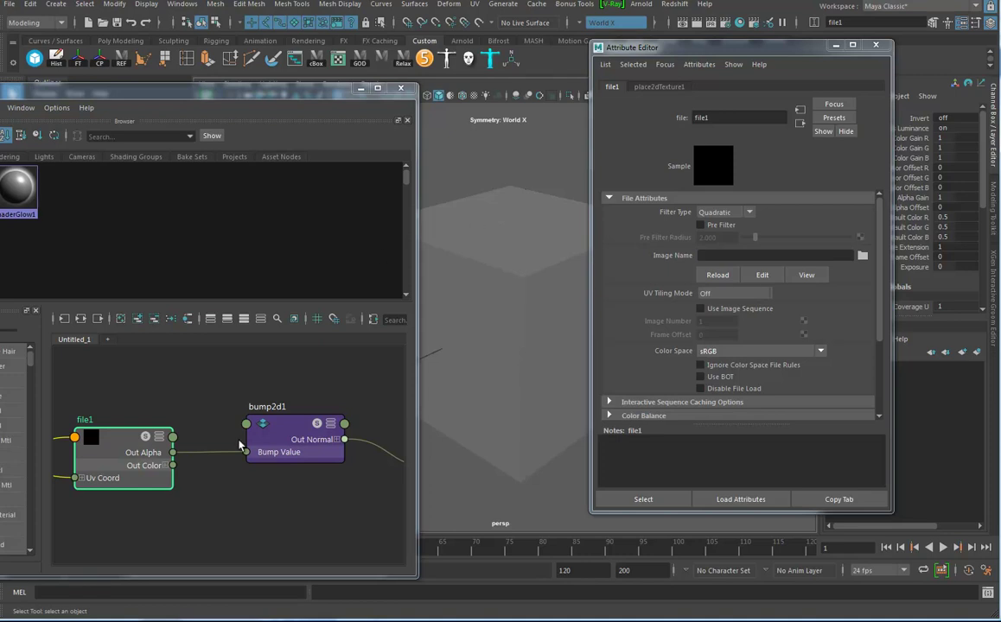
# Step: Delete the place2dTexture1, file1 and bump2d1 nodes from the node graph
pyautogui.keyDown('alt'); pyautogui.moveTo(239, 437); pyautogui.dragTo(360, 414, button='middle'); pyautogui.keyUp('alt')
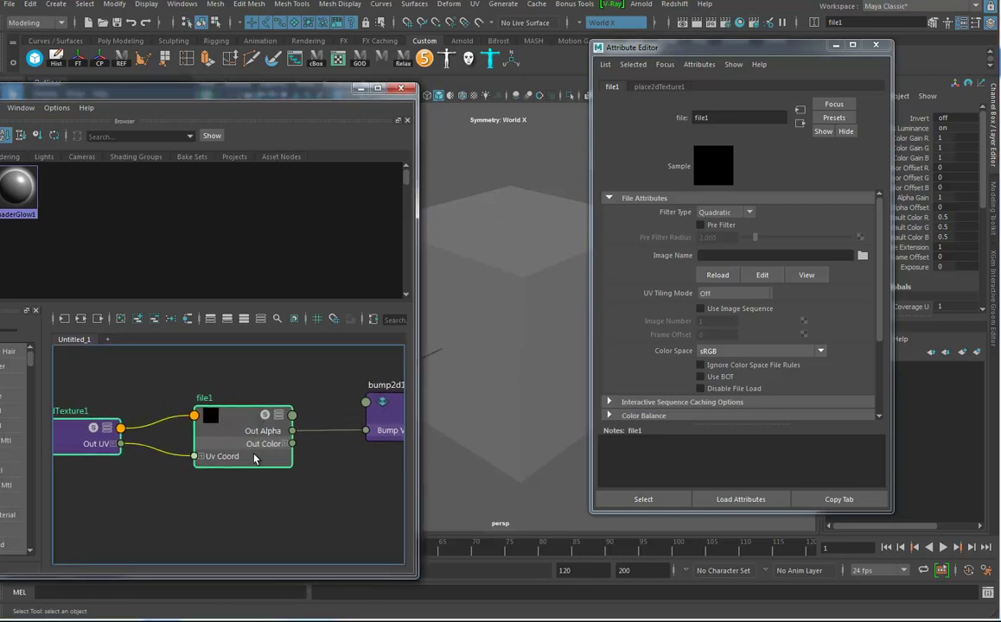
pyautogui.click(260, 378)
pyautogui.scroll(-2, 282, 389)
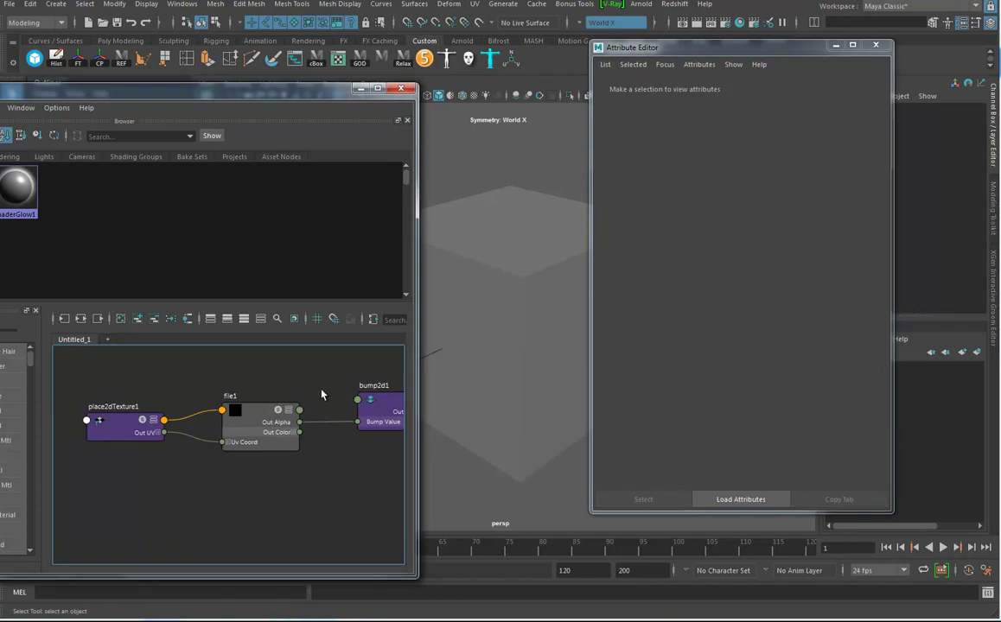
pyautogui.scroll(-2, 328, 395)
pyautogui.moveTo(203, 396); pyautogui.dragTo(373, 463)
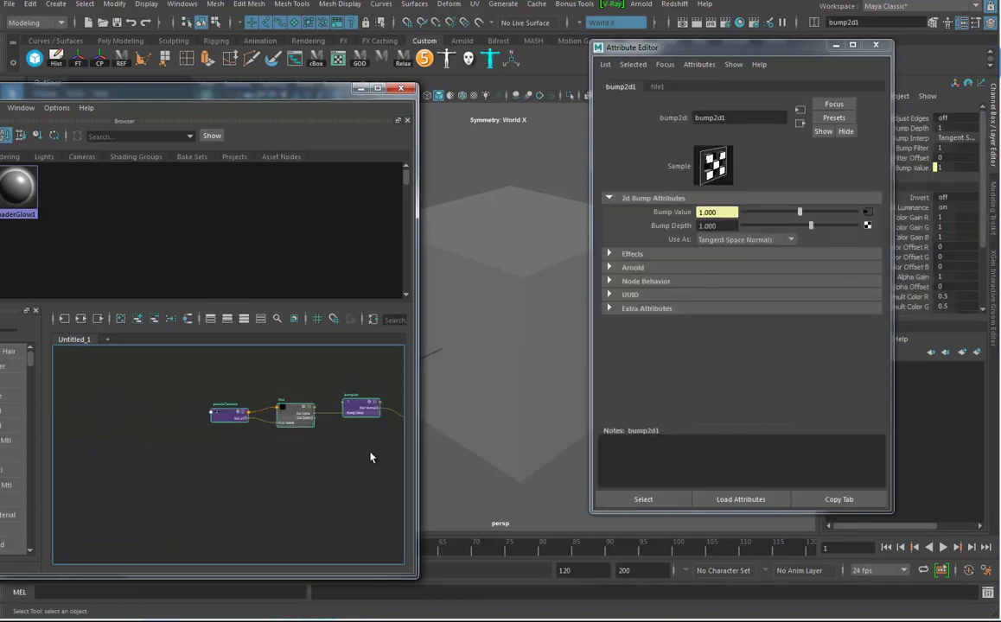
pyautogui.press('Delete')
# Step: Map a Noise texture to the Bump Mapping attribute of the cube's aiStandardSurface1 material
pyautogui.keyDown('alt'); pyautogui.moveTo(347, 451); pyautogui.dragTo(177, 446, button='middle'); pyautogui.keyUp('alt')
pyautogui.keyDown('alt'); pyautogui.moveTo(276, 422); pyautogui.dragTo(295, 440, button='middle'); pyautogui.keyUp('alt')
pyautogui.keyDown('alt'); pyautogui.moveTo(260, 459); pyautogui.dragTo(359, 485, button='right'); pyautogui.keyUp('alt')
pyautogui.click(524, 253)
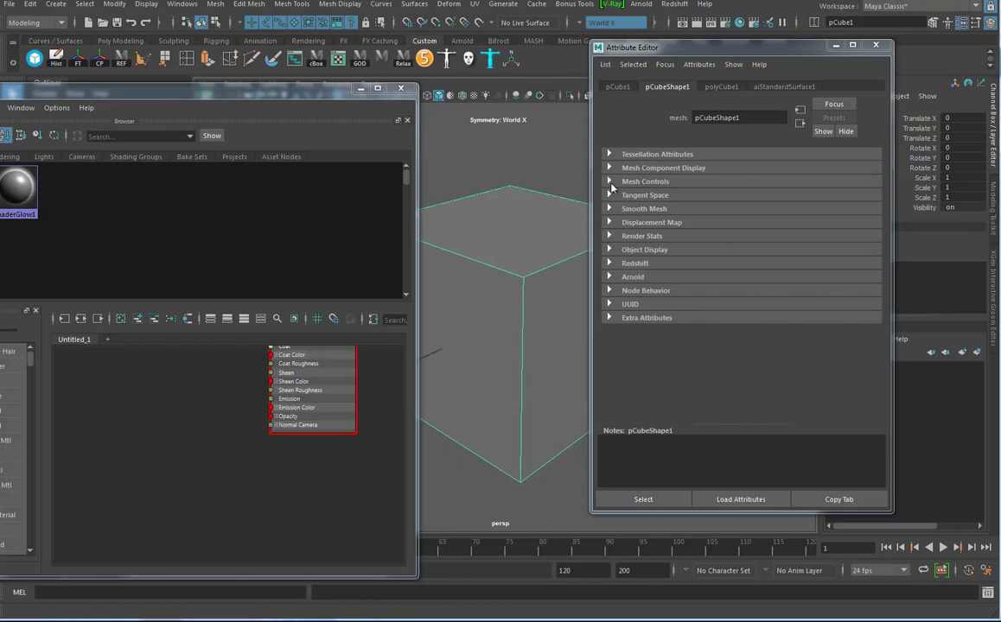
pyautogui.click(793, 87)
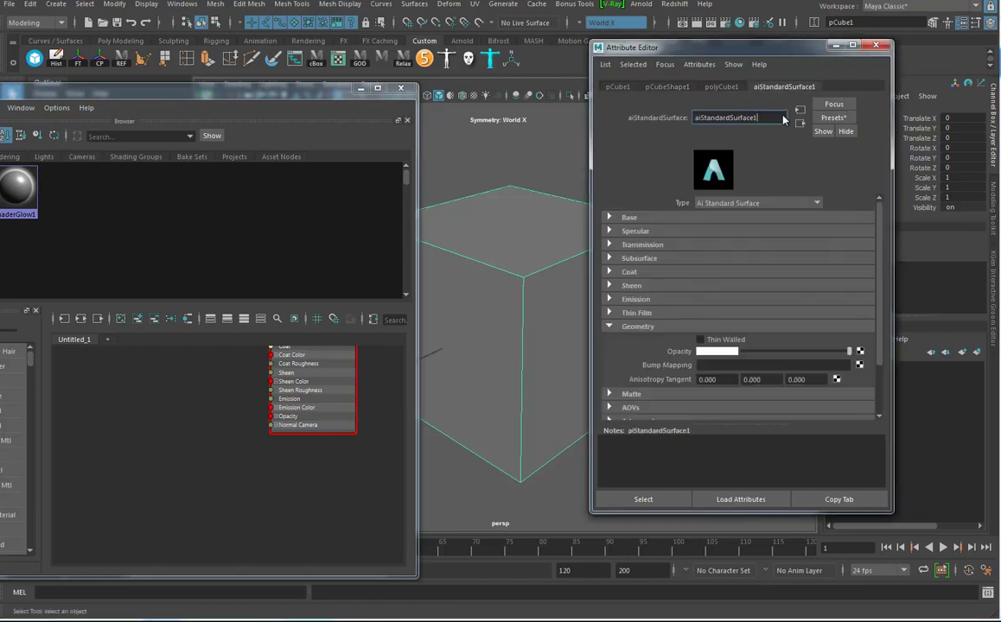
pyautogui.click(860, 365)
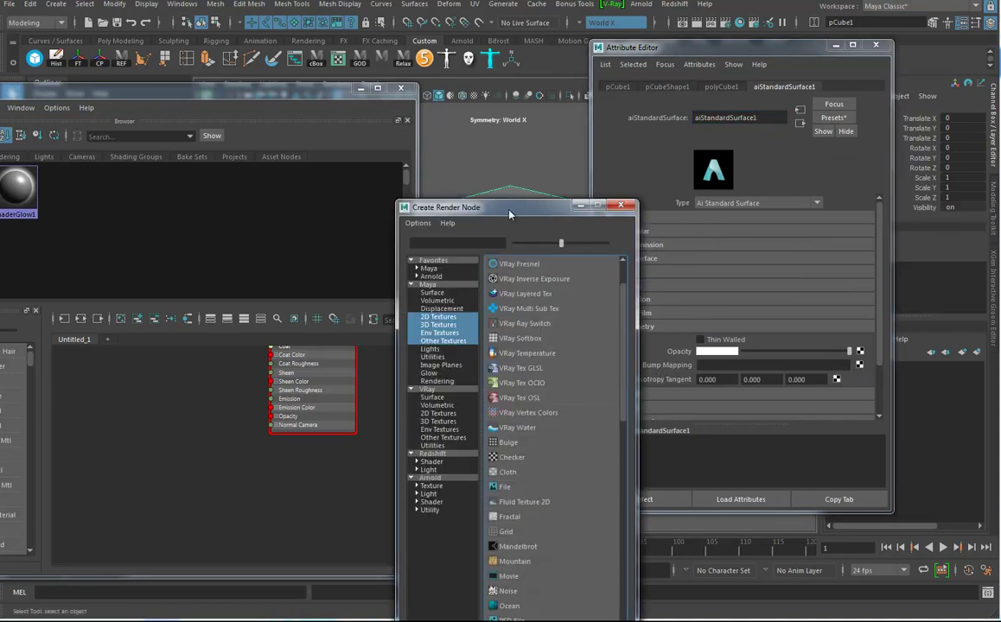
pyautogui.moveTo(459, 207); pyautogui.dragTo(458, 58)
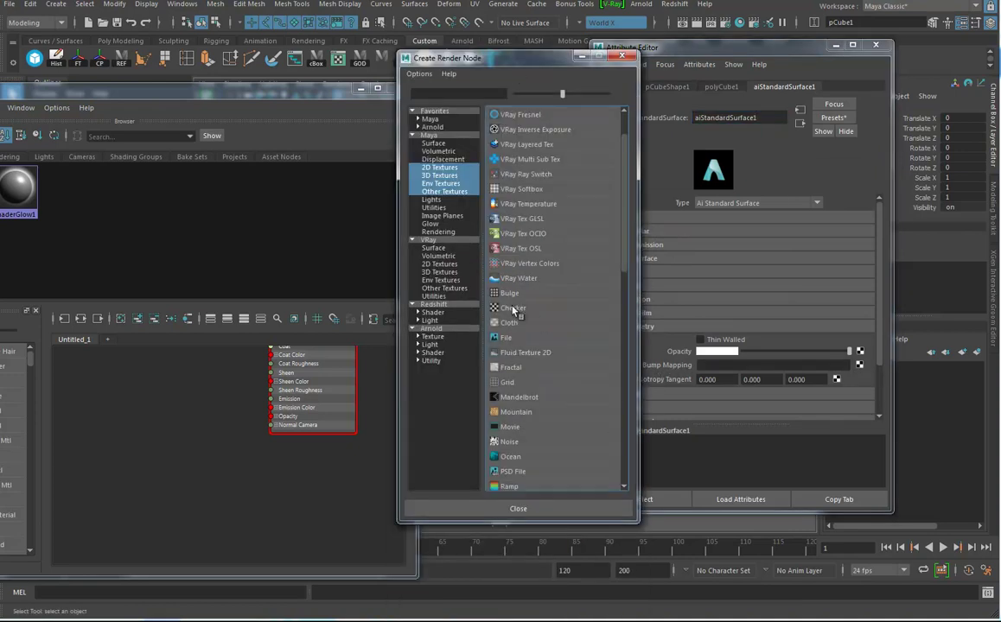
pyautogui.click(501, 441)
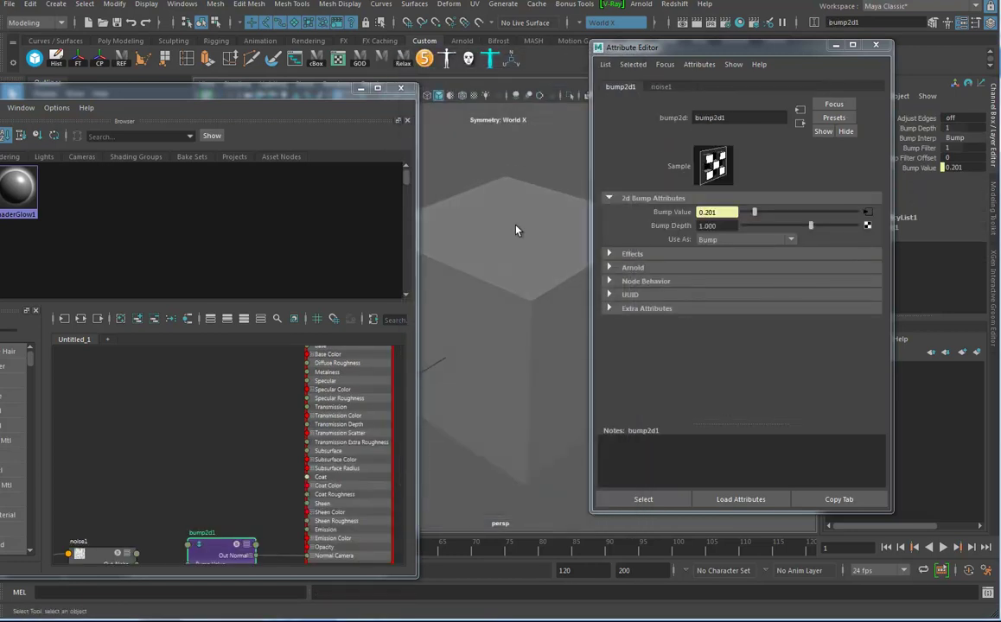
# Step: Adjust the cube's UVs in the UV Editor and reselect the cube as a whole object
pyautogui.click(508, 233)
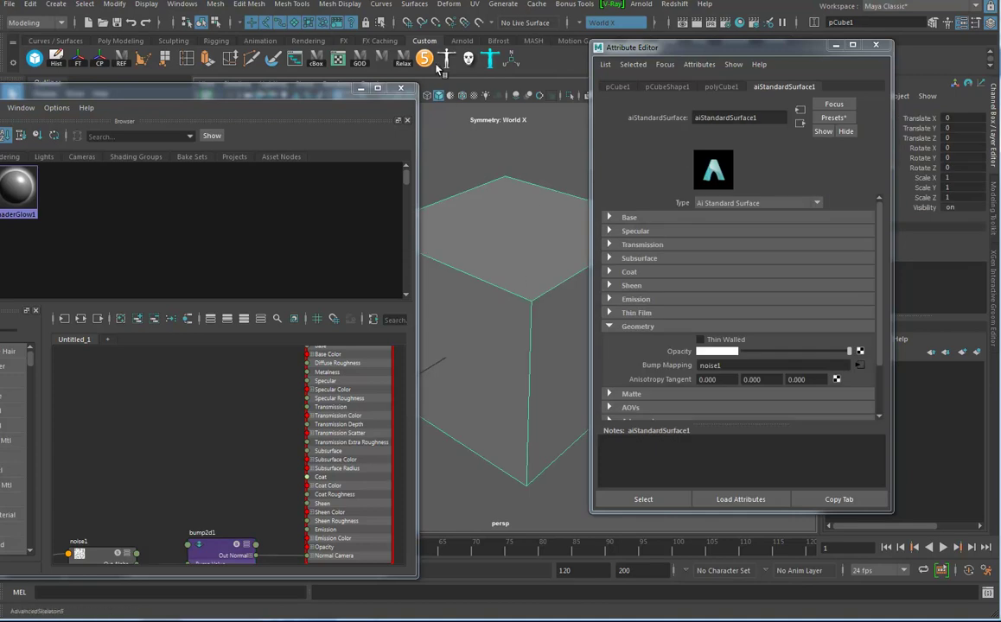
pyautogui.click(476, 5)
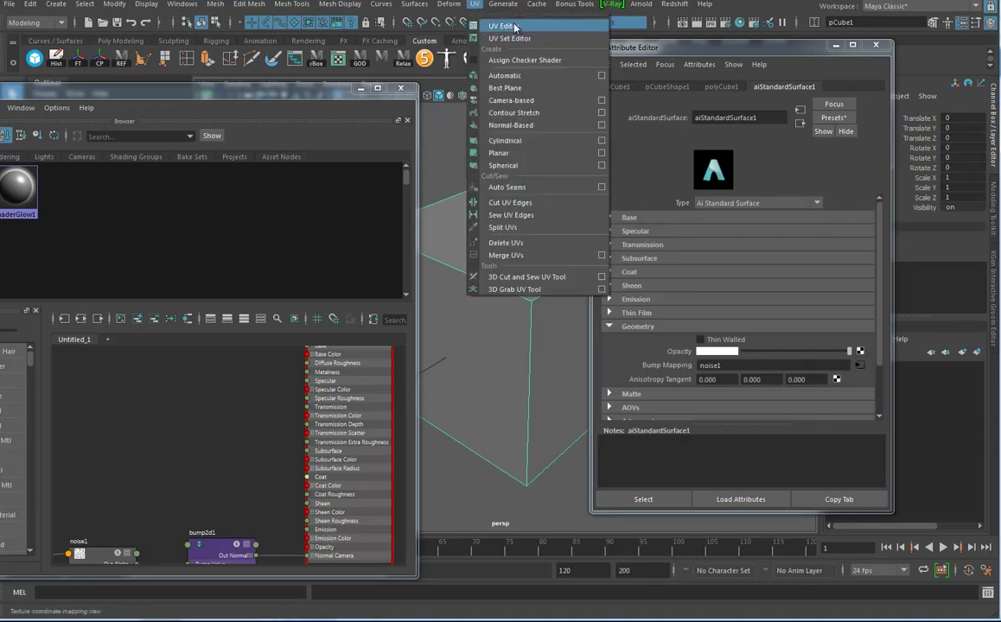
pyautogui.click(503, 26)
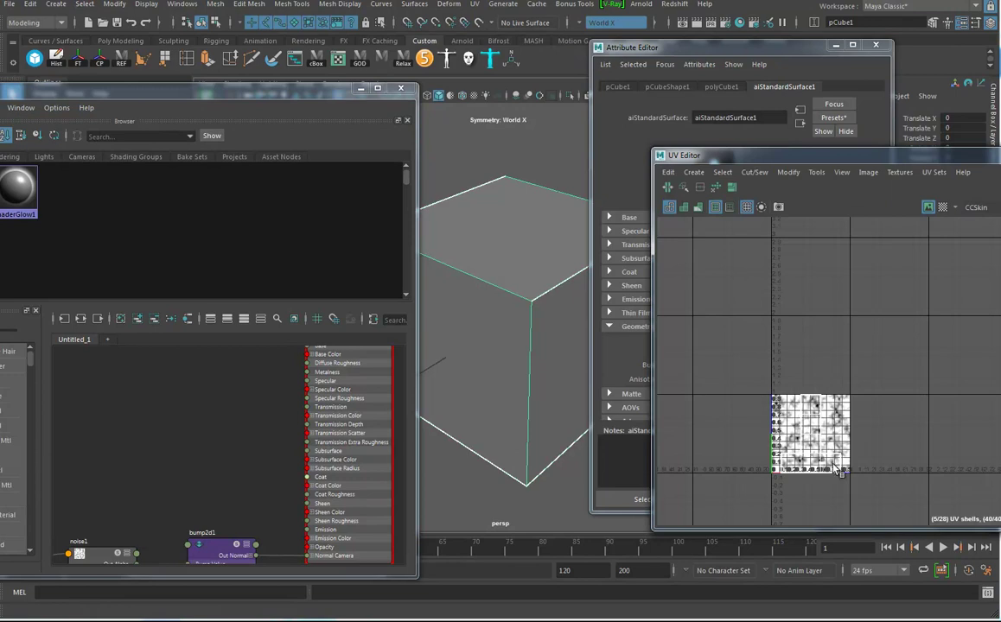
pyautogui.click(748, 172)
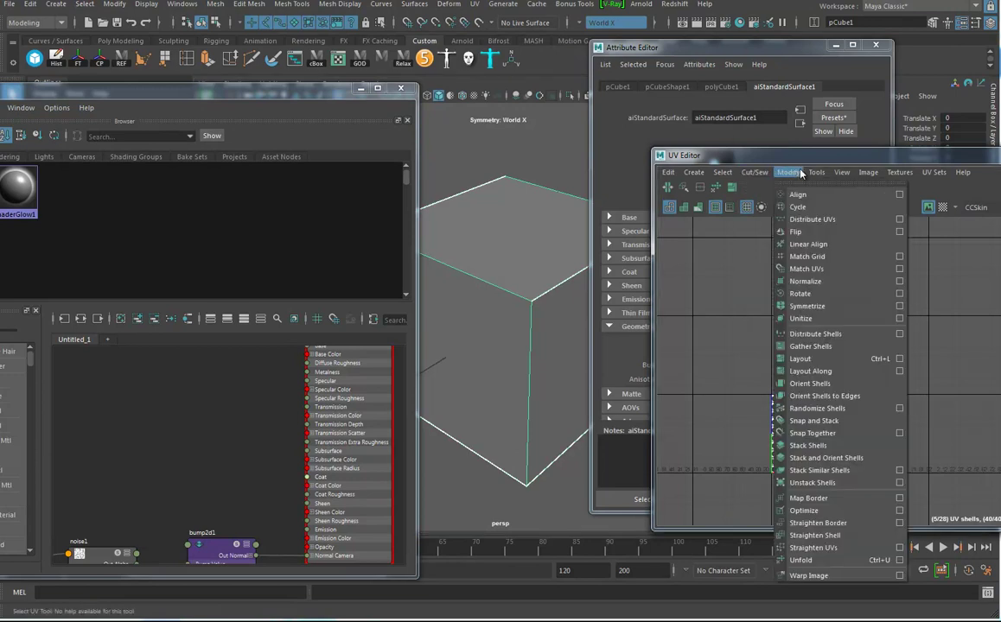
pyautogui.click(735, 292)
pyautogui.click(1000, 156)
pyautogui.moveTo(527, 260); pyautogui.dragTo(574, 242, button='right')
pyautogui.click(523, 266)
pyautogui.moveTo(535, 327)
pyautogui.keyDown('alt'); pyautogui.mouseDown()
pyautogui.moveTo(509, 310)
pyautogui.moveTo(543, 313)
pyautogui.moveTo(531, 319)
pyautogui.mouseUp(); pyautogui.keyUp('alt')
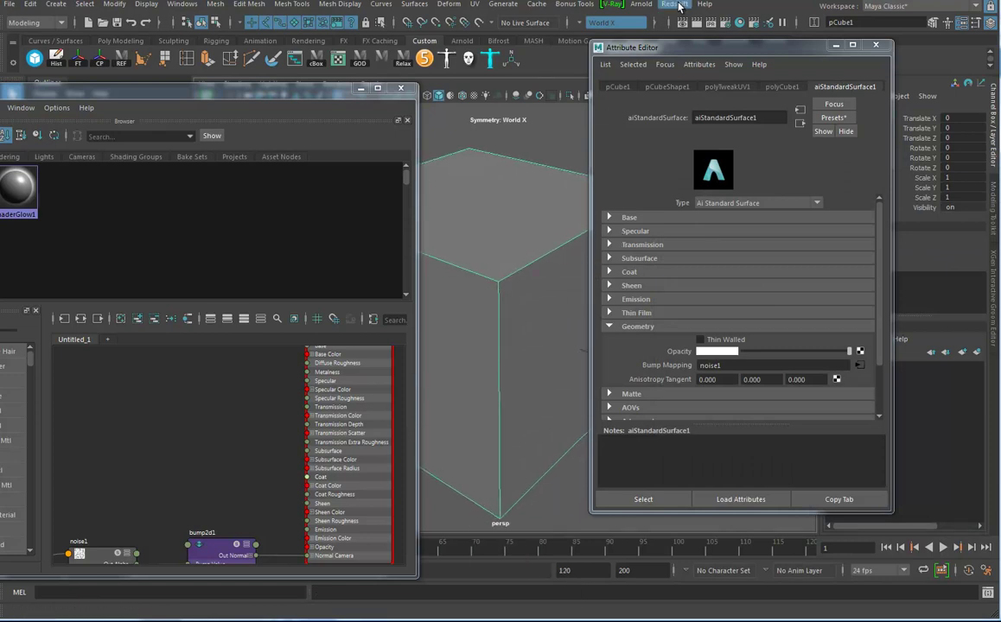
# Step: Start an Arnold RenderView render and add an Arnold Skydome Light, framing the cube in the camera view
pyautogui.click(640, 6)
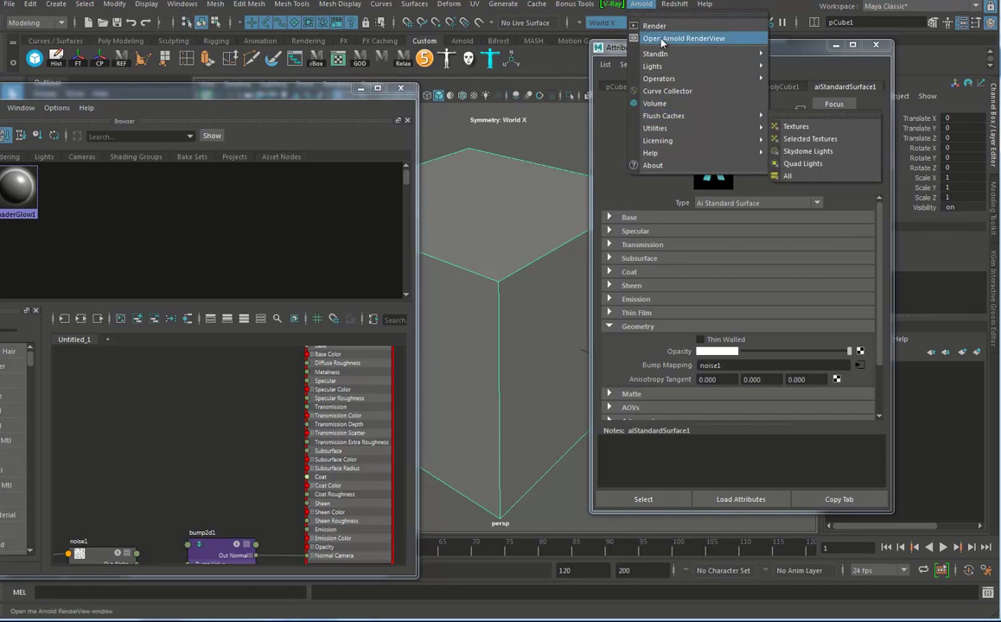
pyautogui.click(661, 38)
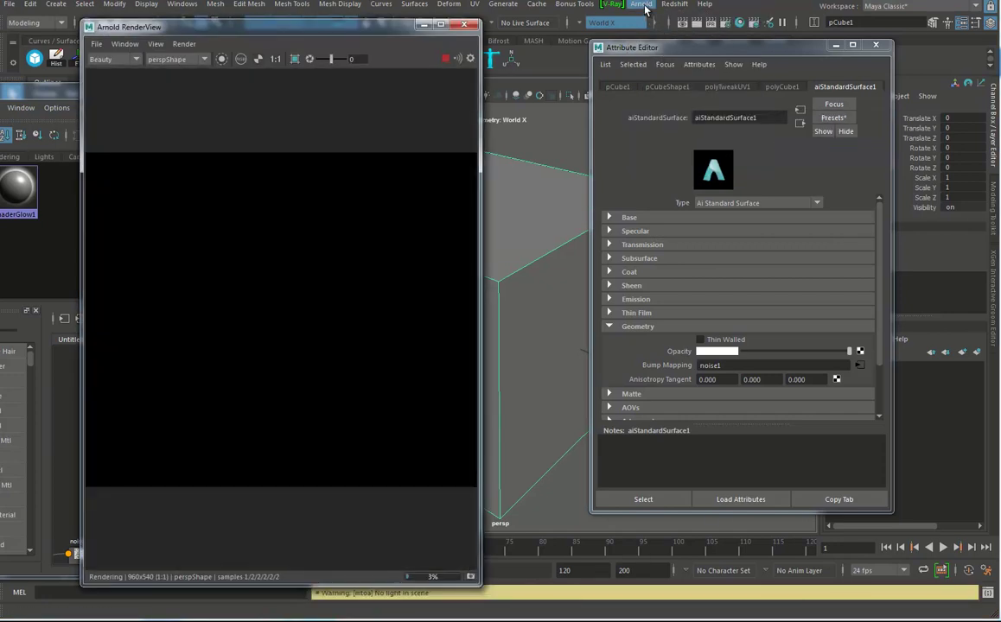
pyautogui.click(641, 5)
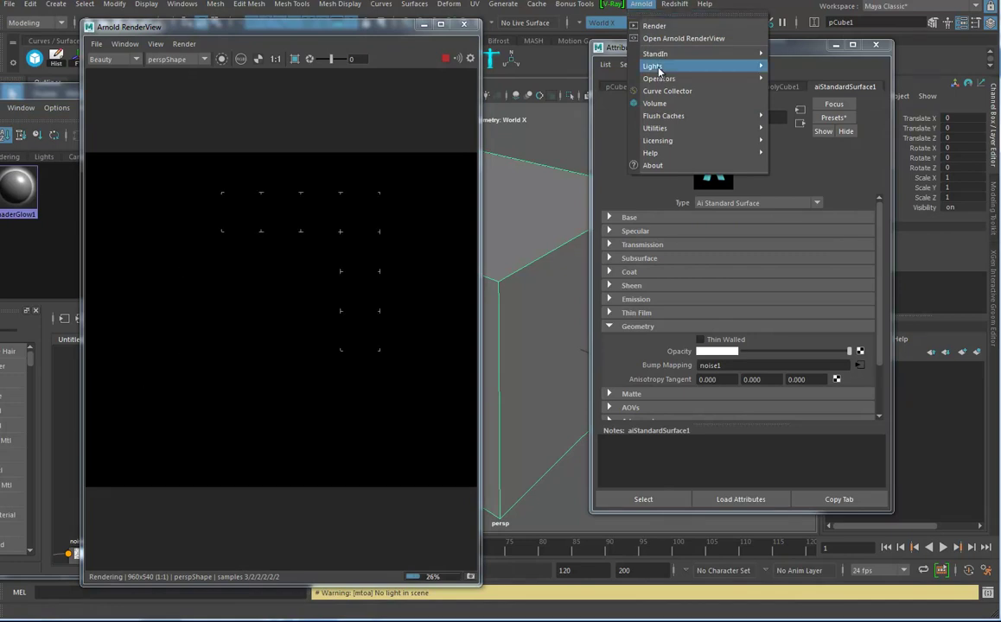
pyautogui.moveTo(679, 71)
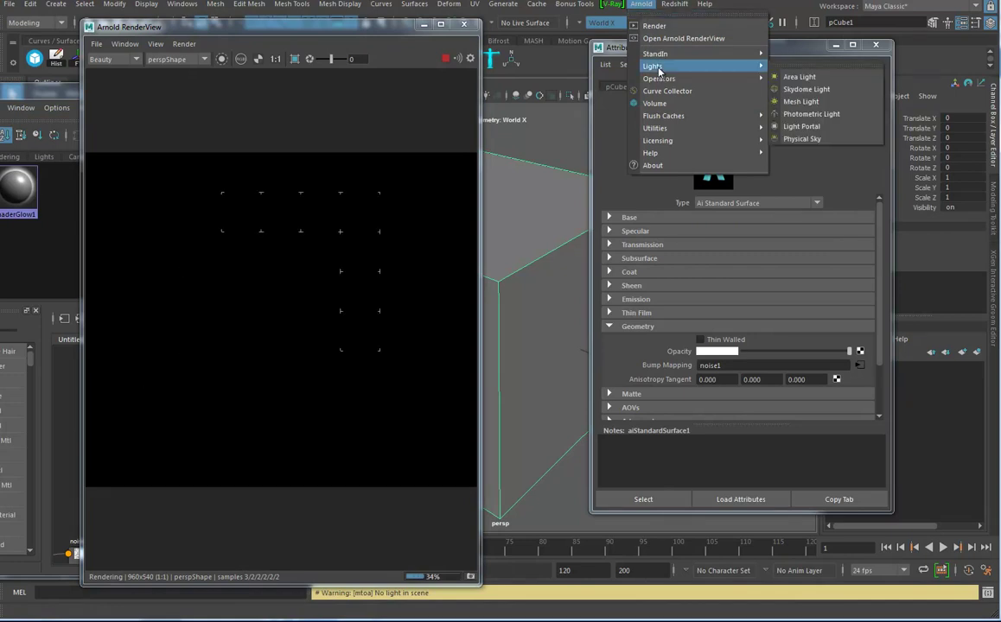
pyautogui.click(797, 89)
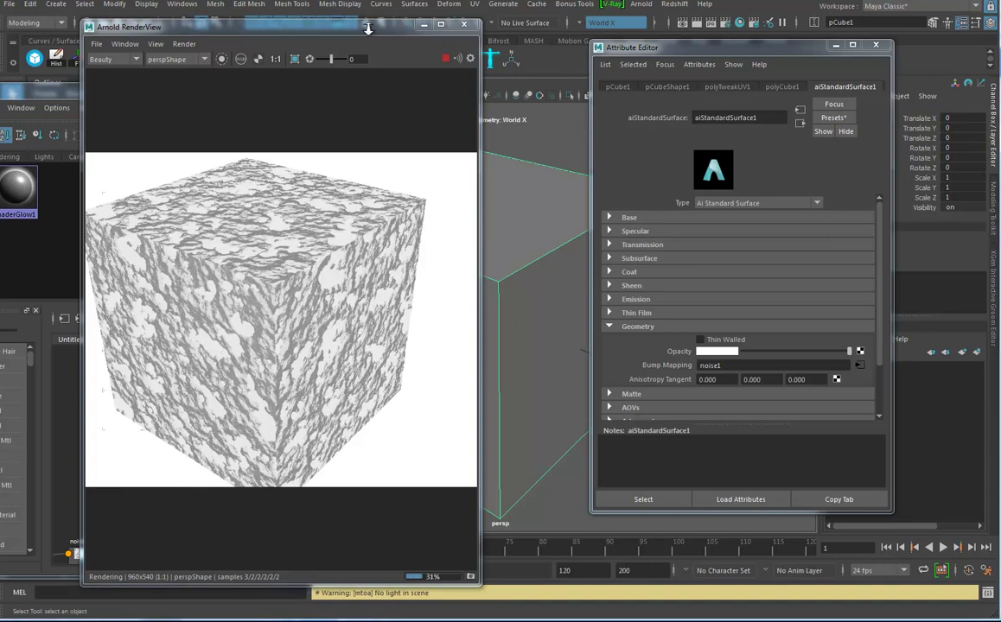
pyautogui.press('f')
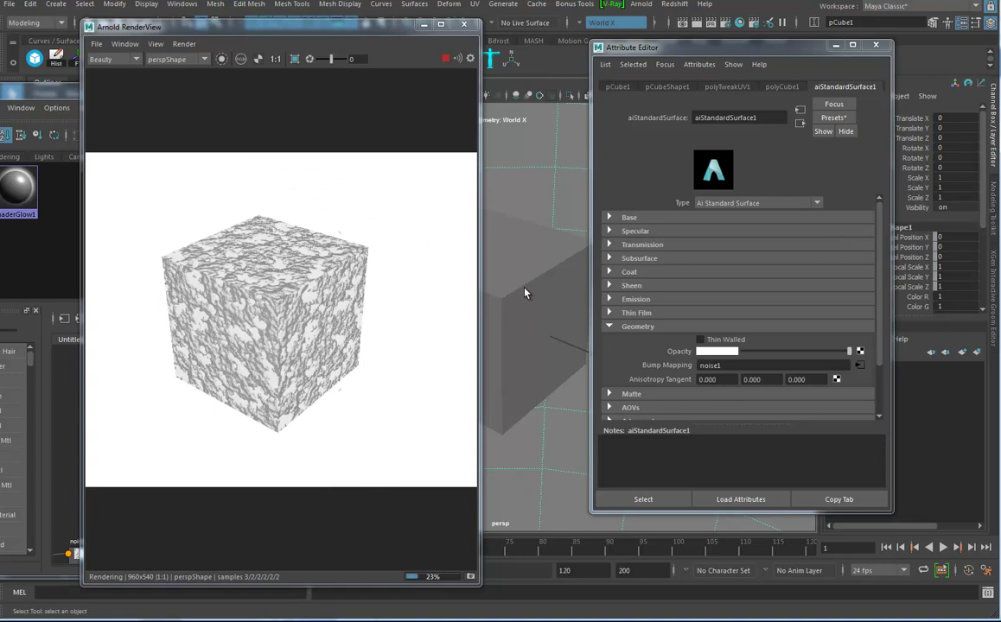
pyautogui.click(536, 312)
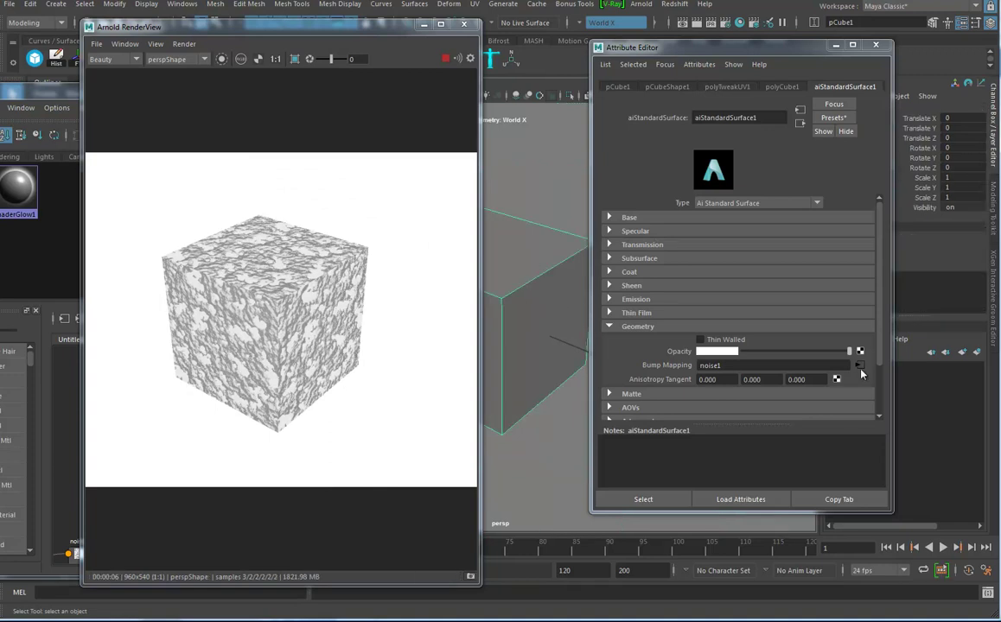
# Step: Select the bump2d1 node in the Hypershade and bring the Arnold RenderView back to the front
pyautogui.click(50, 86)
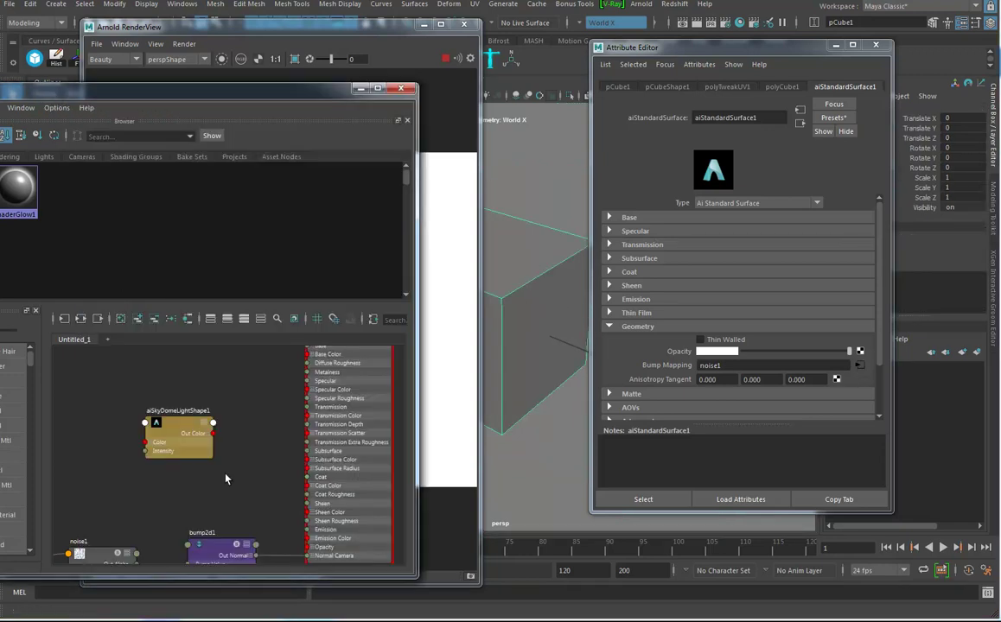
pyautogui.keyDown('alt'); pyautogui.moveTo(242, 504); pyautogui.dragTo(241, 444, button='middle'); pyautogui.keyUp('alt')
pyautogui.moveTo(228, 488); pyautogui.dragTo(212, 465)
pyautogui.click(274, 26)
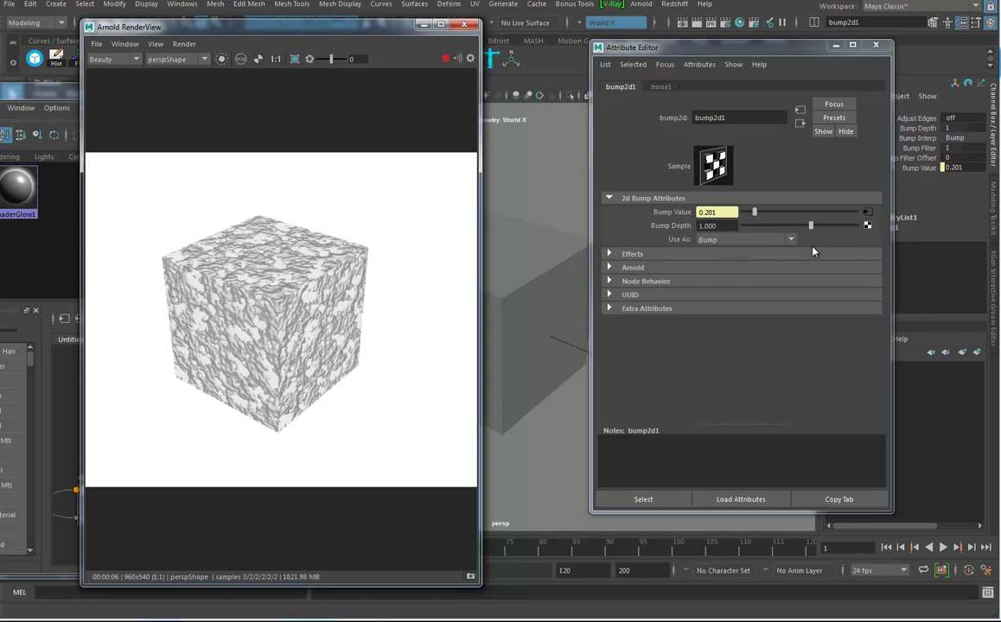
# Step: Compare bump2d1's Use As setting on the rendered cube by choosing Tangent Space Normals and returning it to Bump
pyautogui.click(738, 239)
pyautogui.click(729, 264)
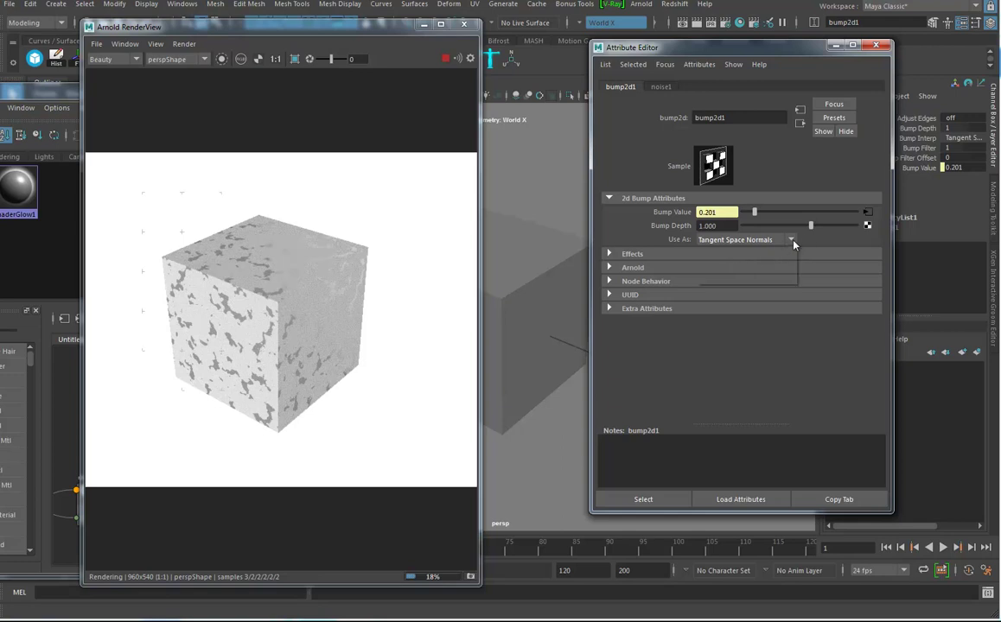
pyautogui.click(742, 239)
pyautogui.click(707, 253)
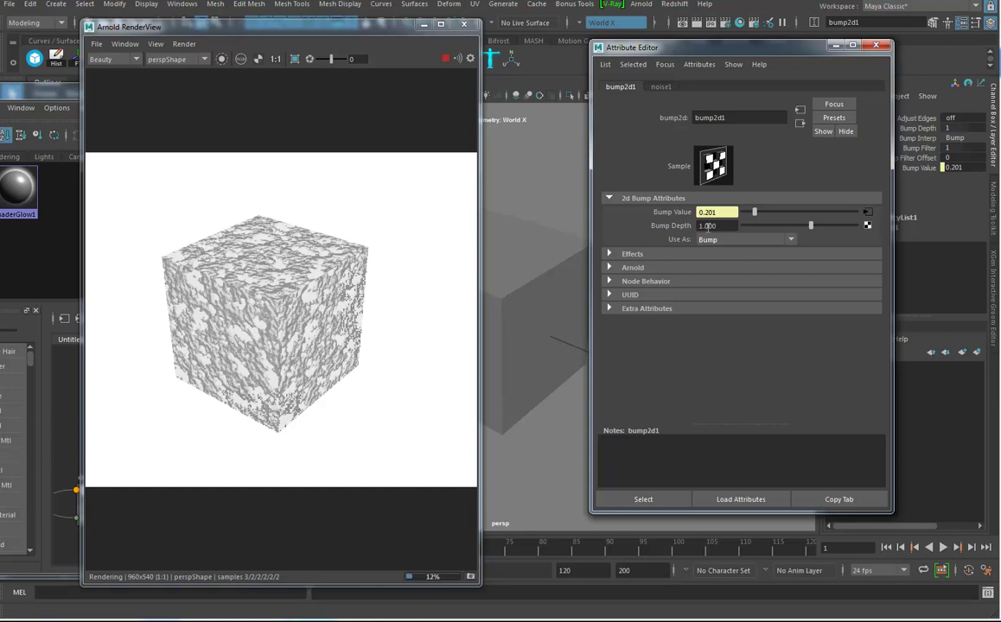
# Step: Set bump2d1's Bump Depth to 0.1 with the render stopped while editing
pyautogui.click(809, 227)
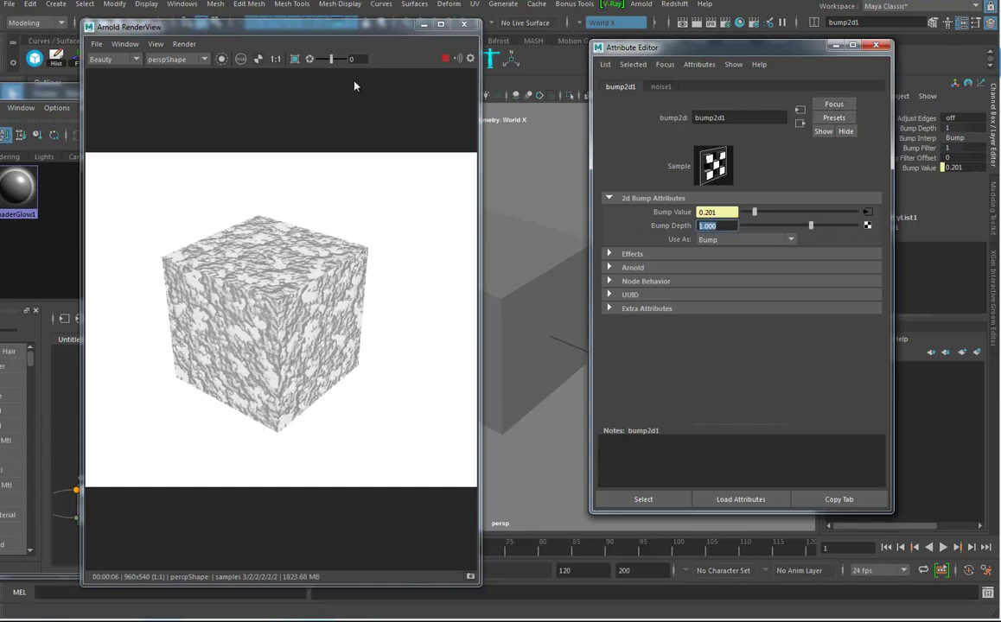
pyautogui.click(446, 60)
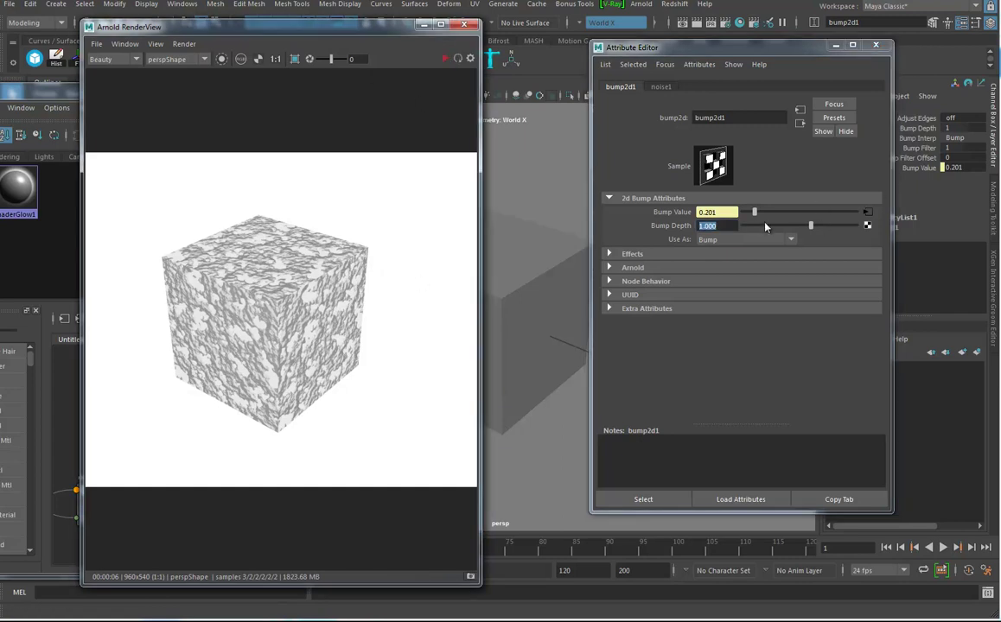
pyautogui.click(727, 226)
pyautogui.moveTo(658, 219); pyautogui.dragTo(686, 222)
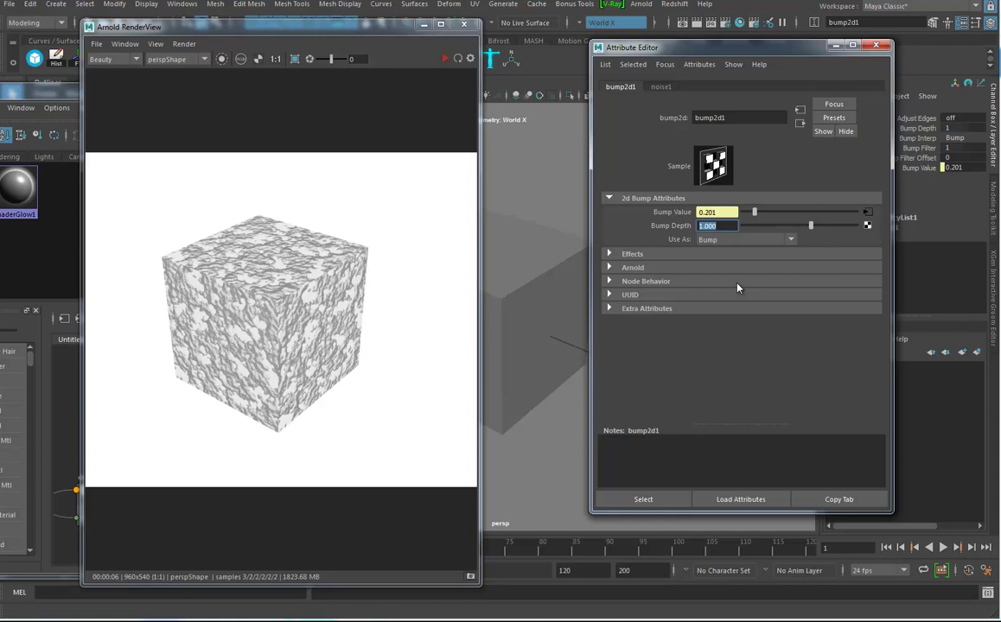
pyautogui.write('0.1')
pyautogui.press('Return')
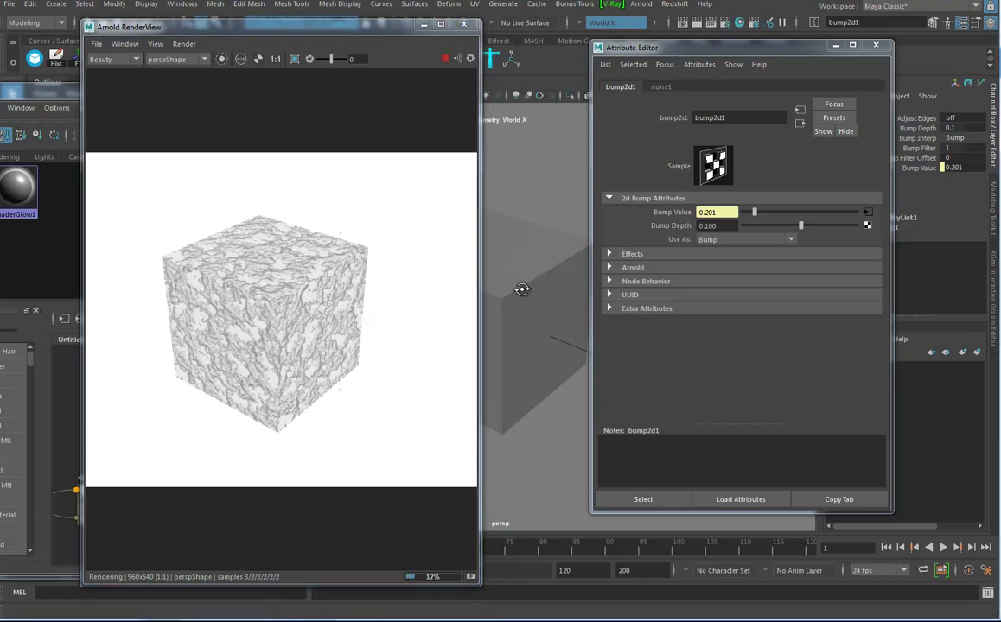
# Step: Inspect the rendered bump on the cube from different angles and stop the Arnold render
pyautogui.keyDown('alt'); pyautogui.moveTo(533, 288); pyautogui.dragTo(519, 297); pyautogui.keyUp('alt')
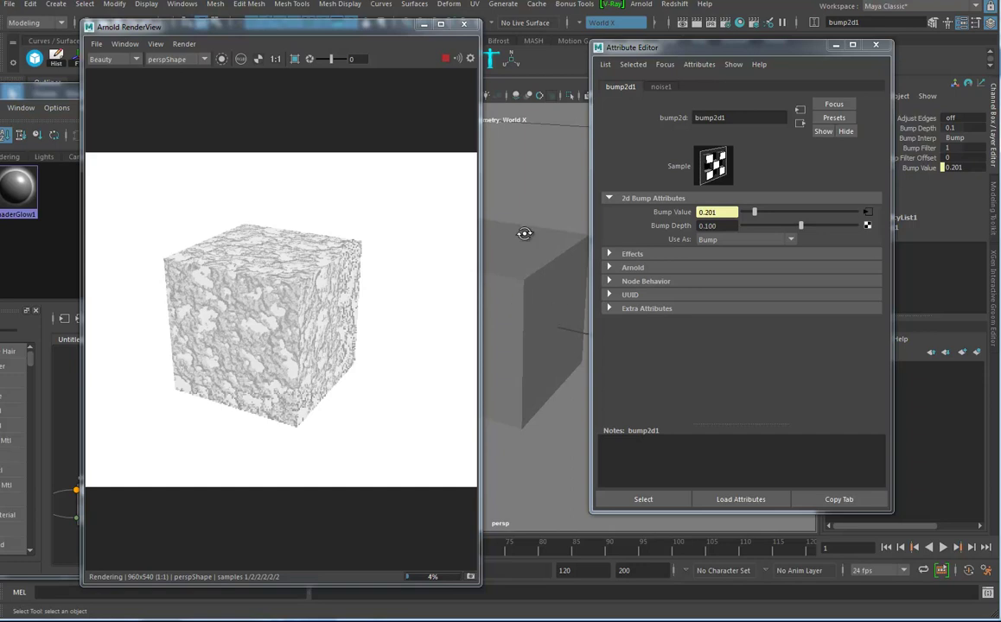
pyautogui.keyDown('alt'); pyautogui.moveTo(400, 219); pyautogui.dragTo(388, 217); pyautogui.keyUp('alt')
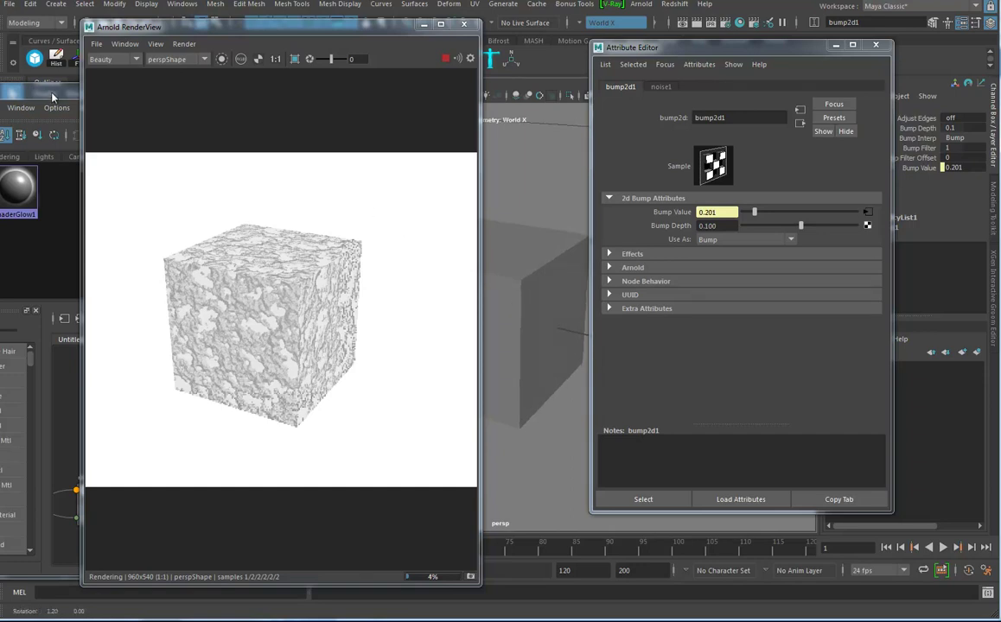
pyautogui.click(11, 95)
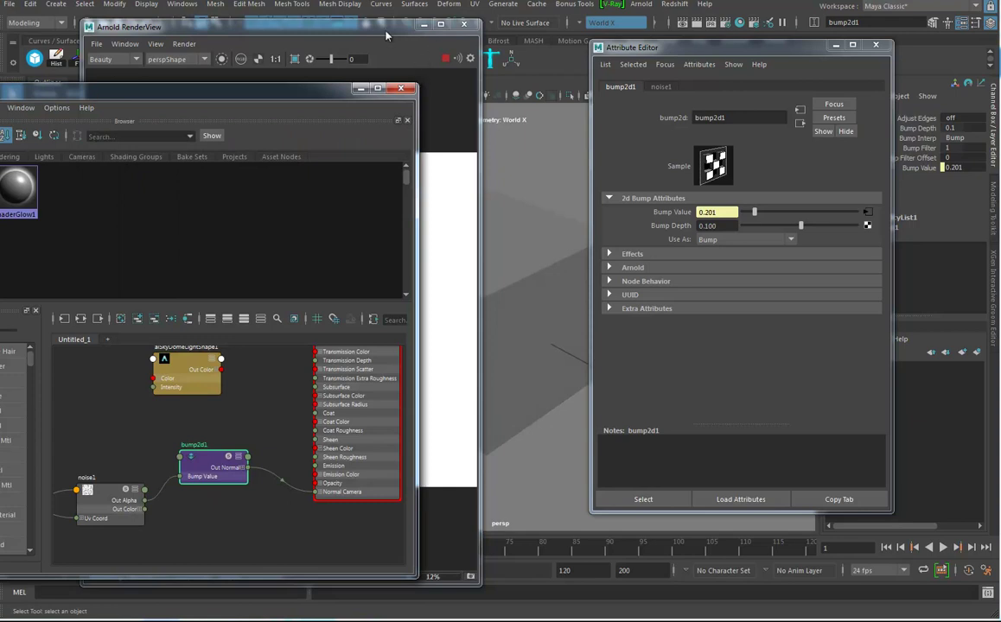
pyautogui.click(398, 49)
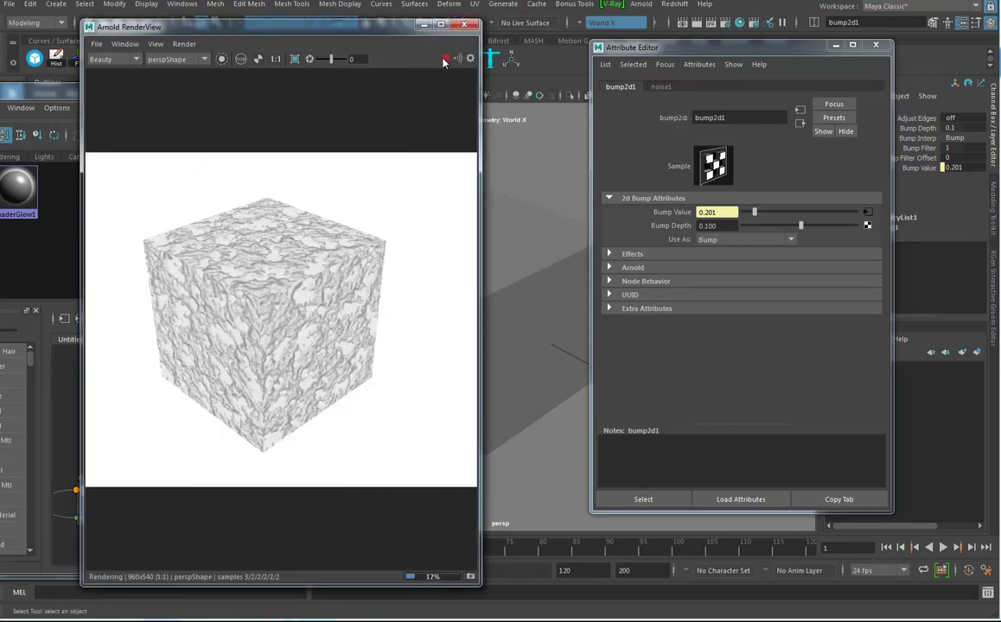
# Step: Examine the aiStandardSurface1 node in the Hypershade and its Out Color connection to the shading group's Surface Shader
pyautogui.click(59, 92)
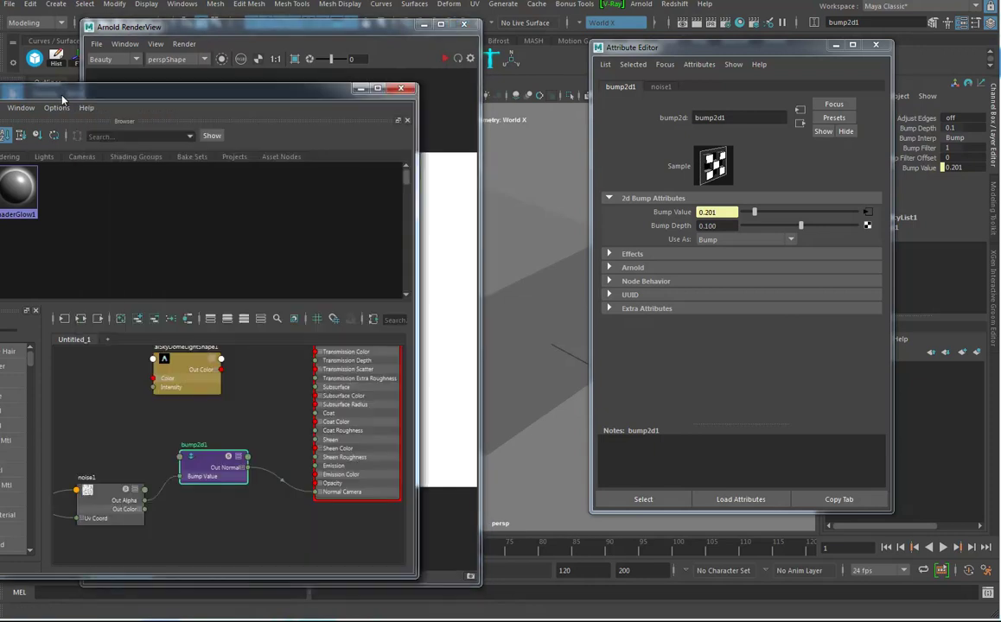
pyautogui.keyDown('alt'); pyautogui.moveTo(214, 479); pyautogui.dragTo(236, 525, button='middle'); pyautogui.keyUp('alt')
pyautogui.keyDown('alt'); pyautogui.moveTo(323, 438); pyautogui.dragTo(192, 505, button='middle'); pyautogui.keyUp('alt')
pyautogui.scroll(-1, 194, 503)
pyautogui.click(283, 457)
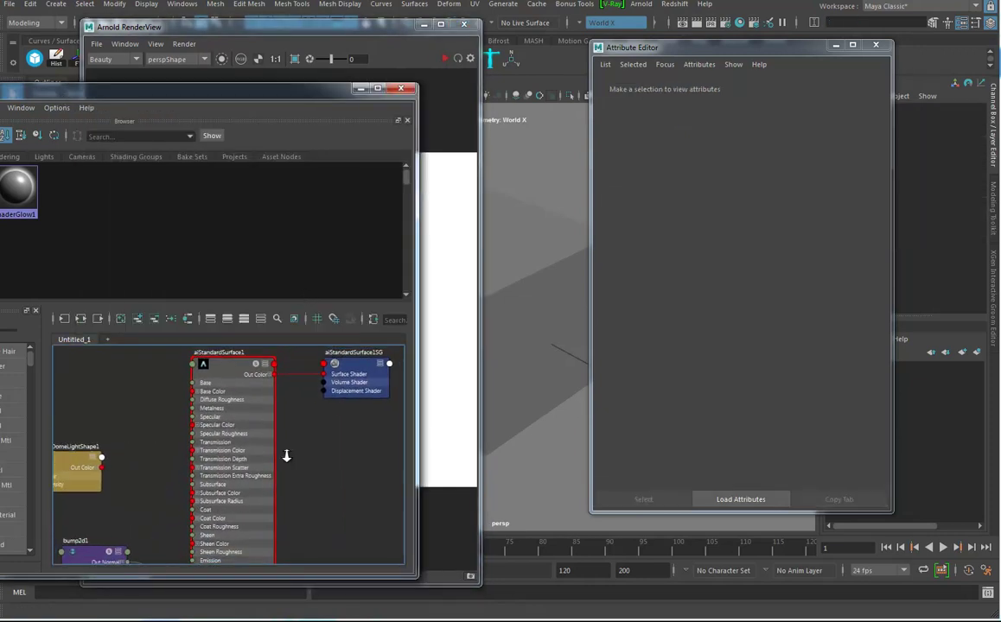
pyautogui.keyDown('alt'); pyautogui.moveTo(277, 440); pyautogui.dragTo(201, 451, button='middle'); pyautogui.keyUp('alt')
pyautogui.moveTo(273, 381); pyautogui.dragTo(274, 379)
pyautogui.moveTo(155, 386); pyautogui.dragTo(160, 391)
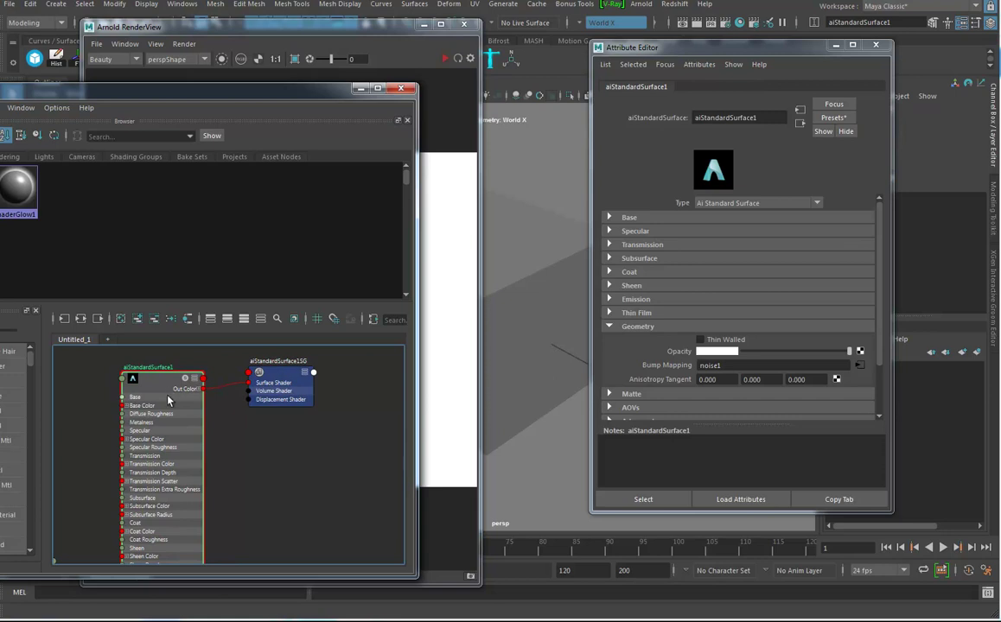
pyautogui.click(283, 381)
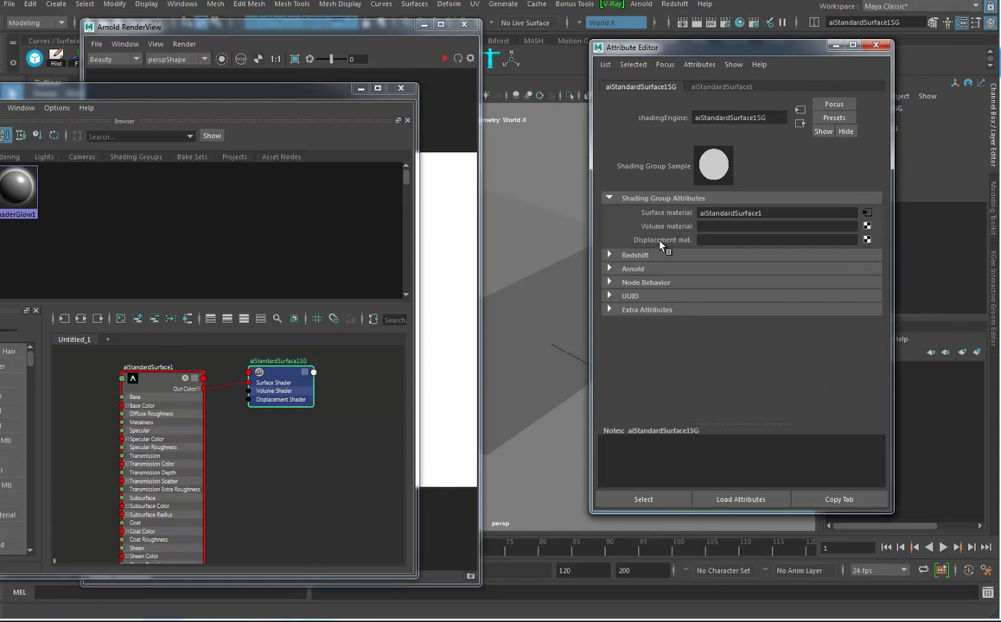
pyautogui.click(867, 240)
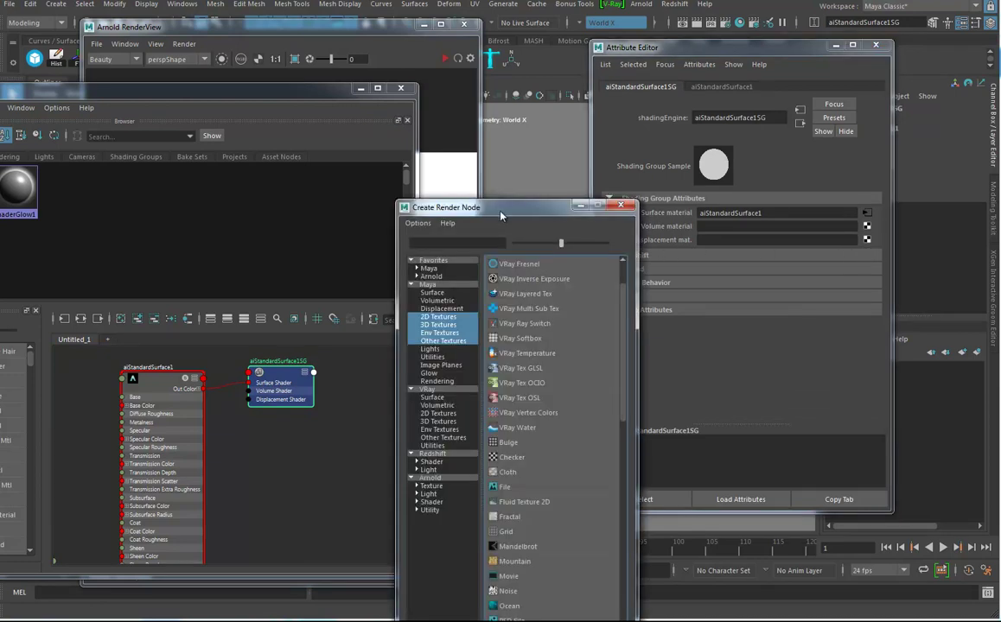
pyautogui.moveTo(468, 208); pyautogui.dragTo(454, 65)
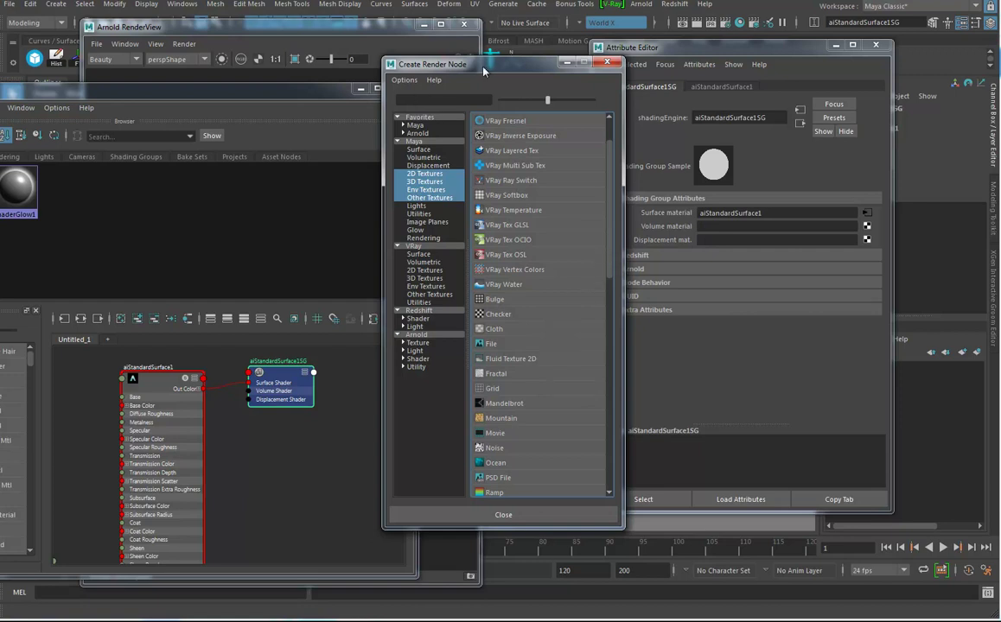
pyautogui.moveTo(438, 61); pyautogui.dragTo(680, 77)
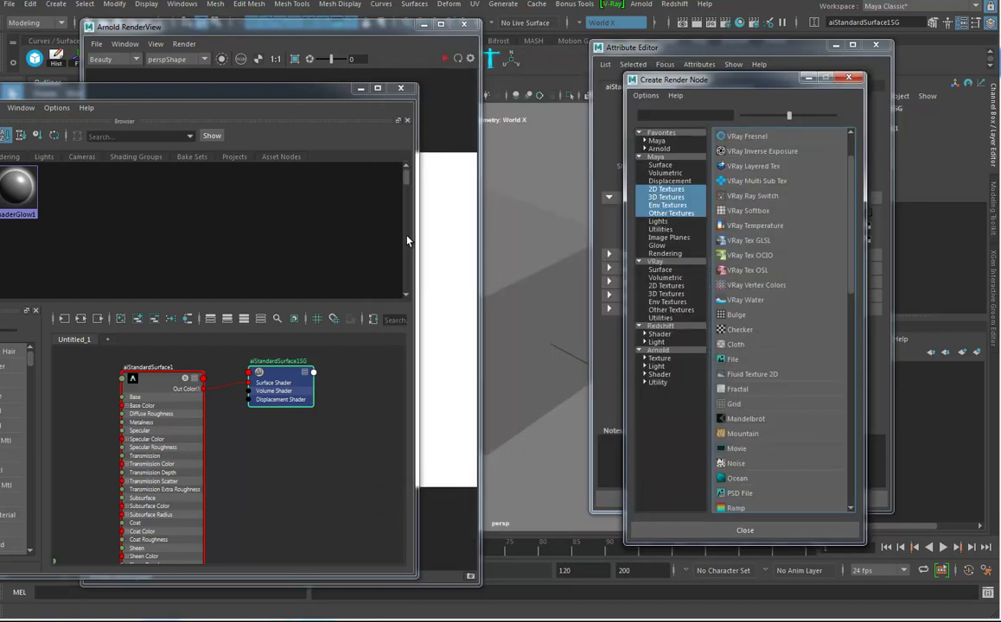
# Step: Disconnect bump2d1 from aiStandardSurface1's Normal Camera input and delete the bump2d1 node
pyautogui.keyDown('alt'); pyautogui.moveTo(264, 487); pyautogui.dragTo(337, 416, button='middle'); pyautogui.keyUp('alt')
pyautogui.keyDown('alt'); pyautogui.moveTo(338, 416); pyautogui.dragTo(212, 480, button='right'); pyautogui.keyUp('alt')
pyautogui.keyDown('alt'); pyautogui.moveTo(212, 479); pyautogui.dragTo(241, 477, button='middle'); pyautogui.keyUp('alt')
pyautogui.moveTo(209, 481); pyautogui.dragTo(260, 516)
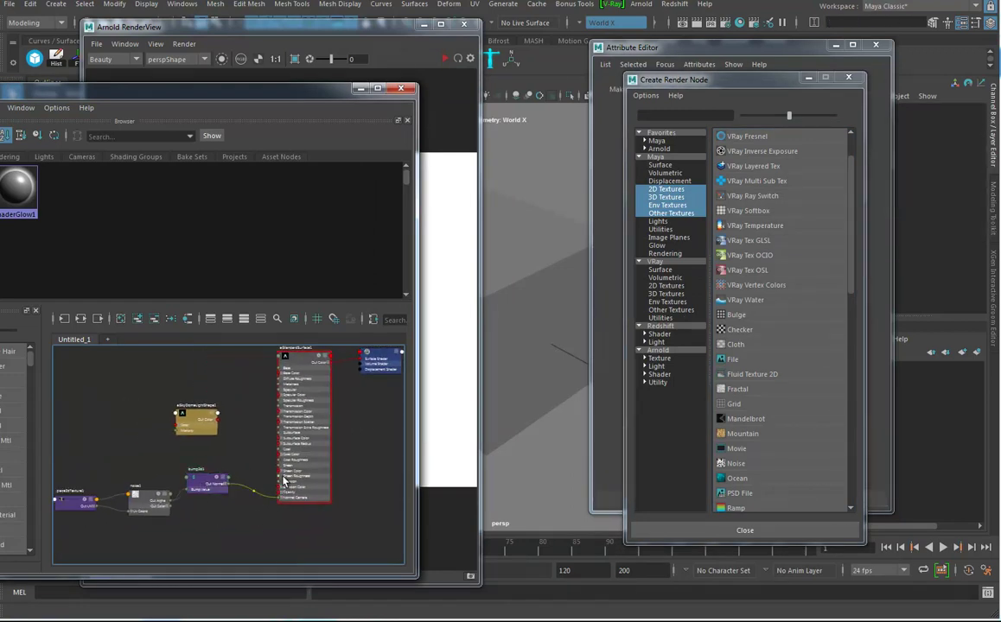
pyautogui.press('Delete')
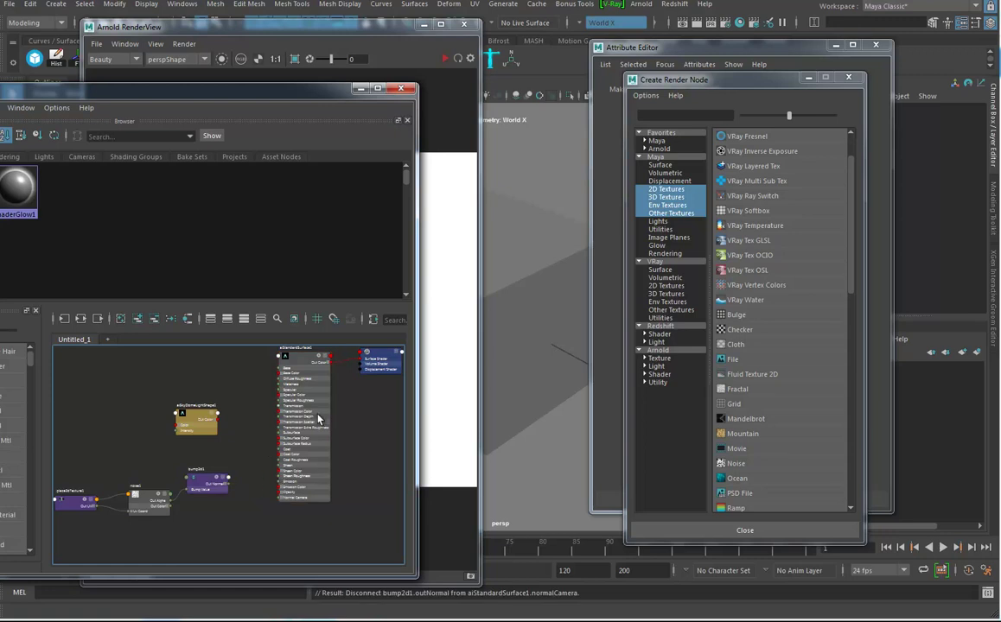
pyautogui.click(207, 486)
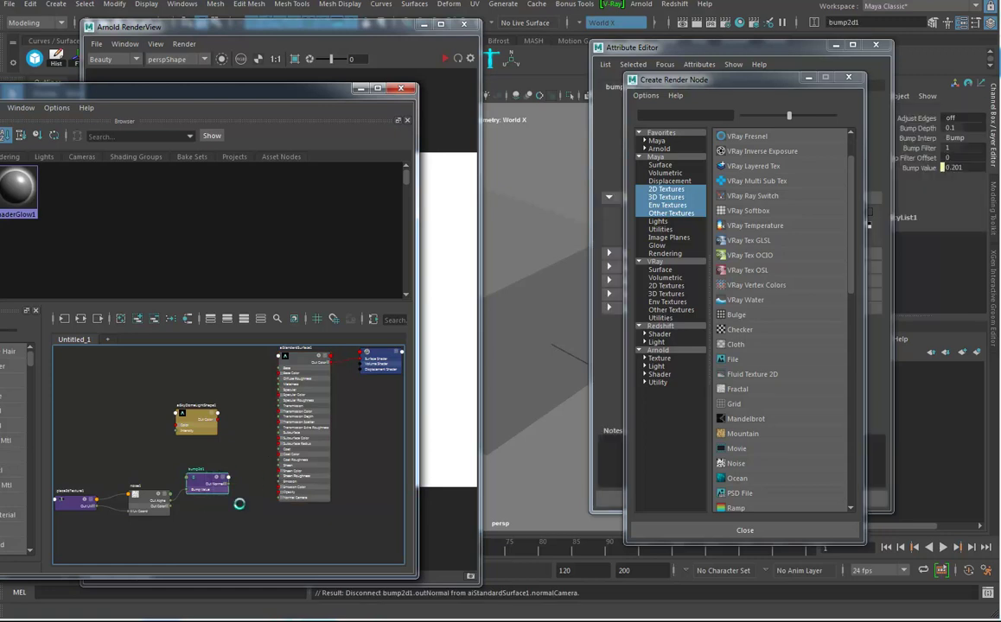
pyautogui.press('Delete')
# Step: Connect the noise1 texture to the Displacement mat. attribute of aiStandardSurface1SG, closing the open node creation window
pyautogui.click(307, 384)
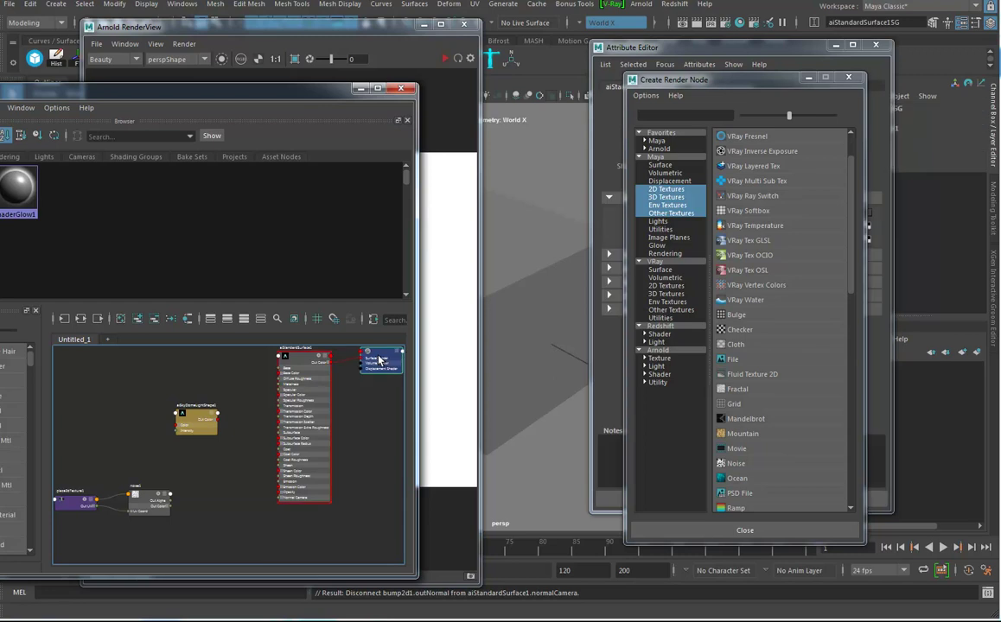
pyautogui.click(847, 77)
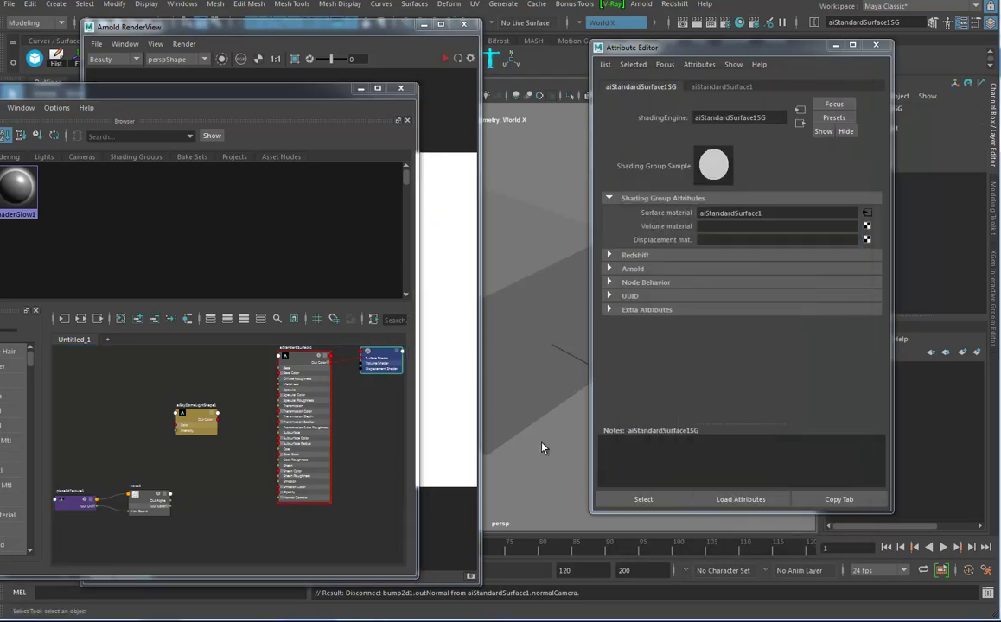
pyautogui.moveTo(148, 502); pyautogui.dragTo(670, 242, button='middle')
# Step: Render the cube with its displacement in Arnold from slightly farther away, and stop the render after viewing it
pyautogui.click(323, 28)
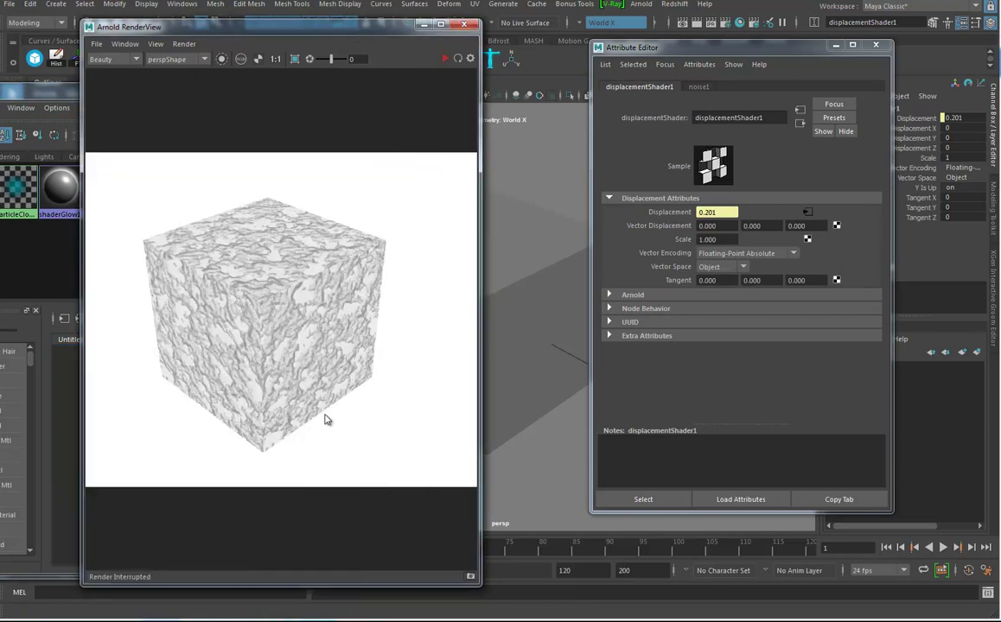
pyautogui.click(459, 58)
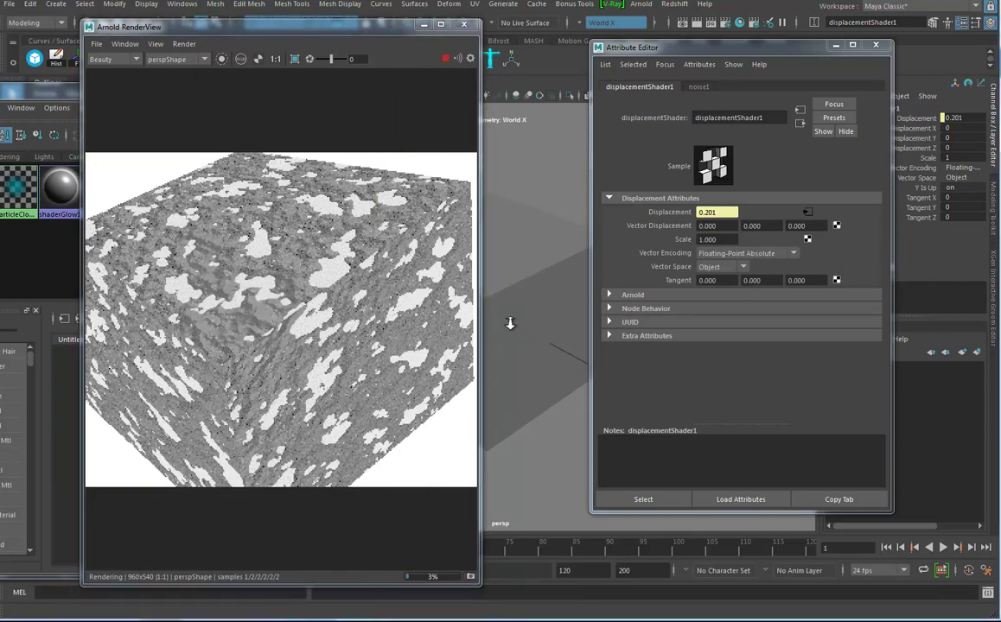
pyautogui.scroll(-2, 515, 335)
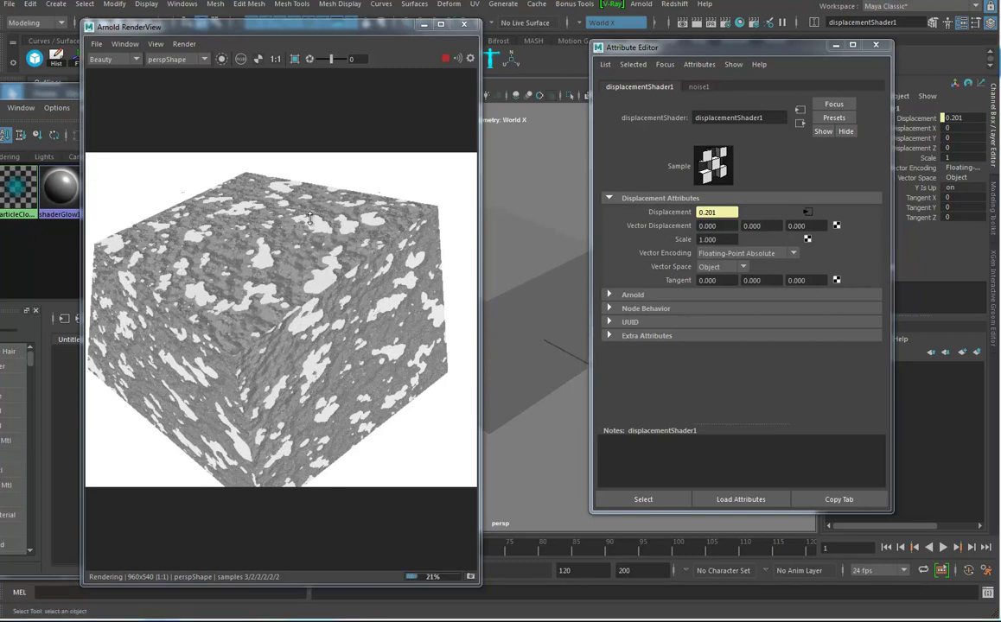
pyautogui.click(449, 60)
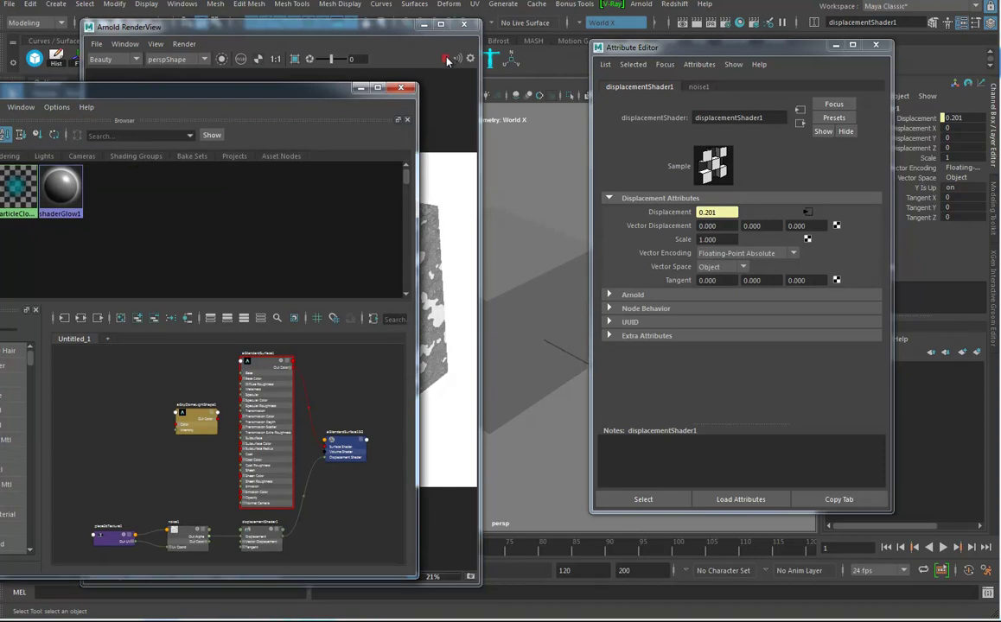
pyautogui.click(443, 60)
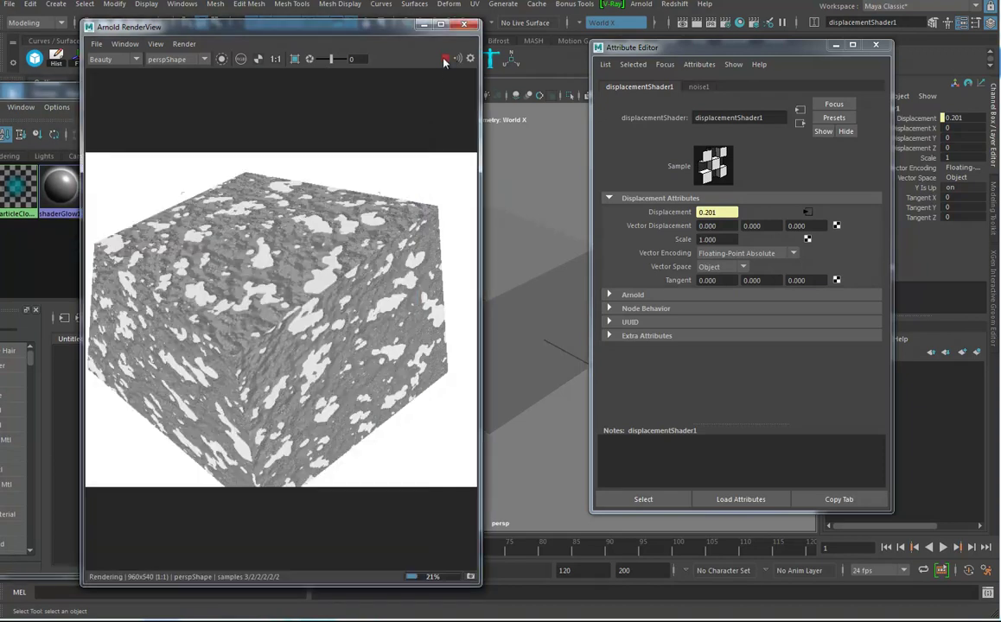
pyautogui.click(445, 60)
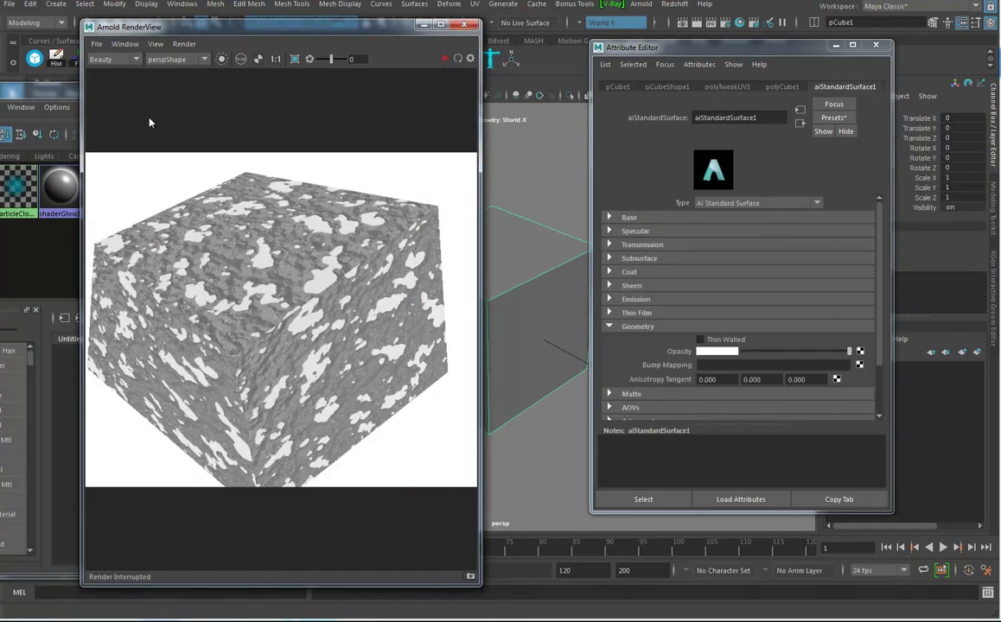
# Step: Turn off Auto Bump in displacementShader1's Arnold attributes and check the cube in an Arnold render
pyautogui.click(54, 94)
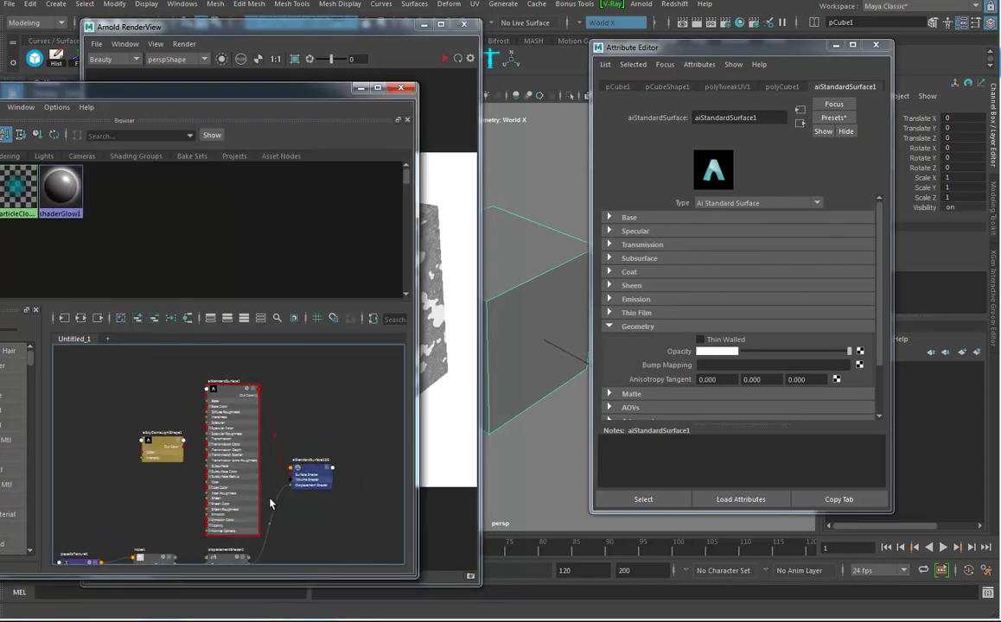
pyautogui.keyDown('alt'); pyautogui.moveTo(309, 479); pyautogui.dragTo(328, 380, button='middle'); pyautogui.keyUp('alt')
pyautogui.keyDown('alt'); pyautogui.moveTo(311, 468); pyautogui.dragTo(402, 478, button='right'); pyautogui.keyUp('alt')
pyautogui.keyDown('alt'); pyautogui.moveTo(312, 502); pyautogui.dragTo(363, 538, button='middle'); pyautogui.keyUp('alt')
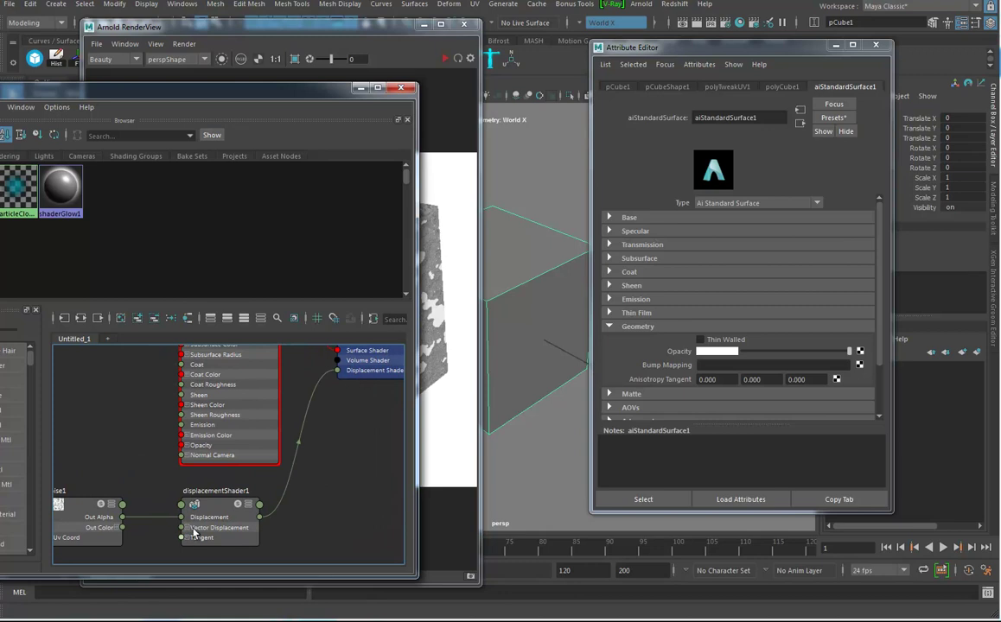
pyautogui.click(248, 499)
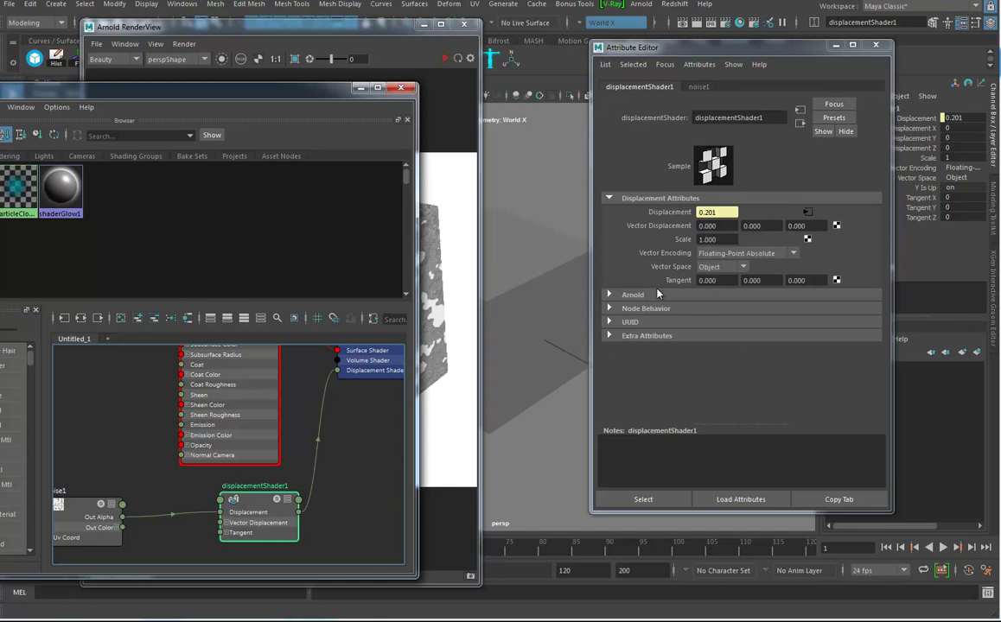
pyautogui.click(643, 296)
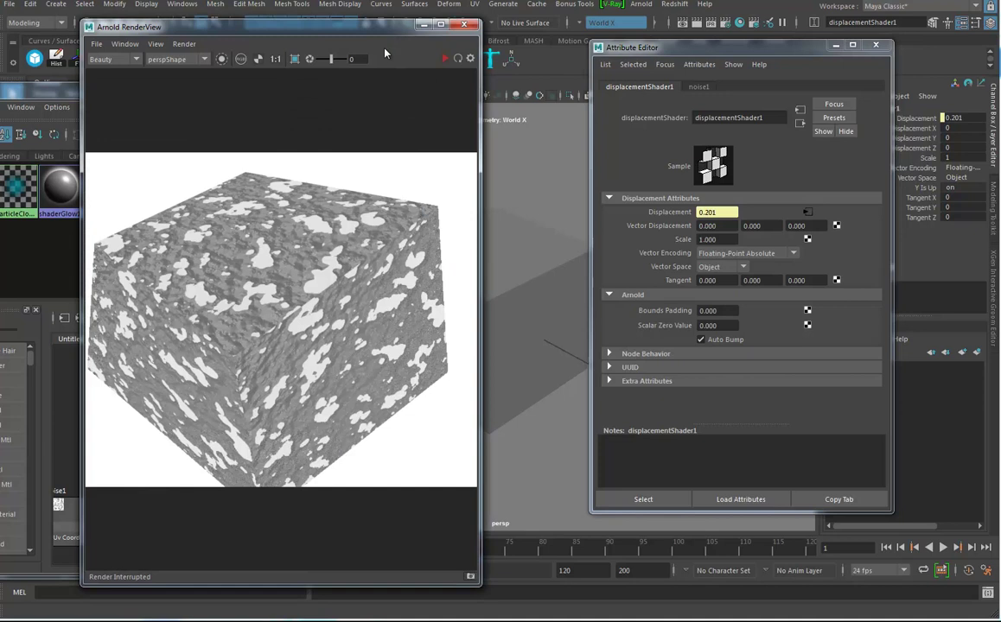
pyautogui.click(458, 259)
pyautogui.click(700, 340)
pyautogui.click(445, 58)
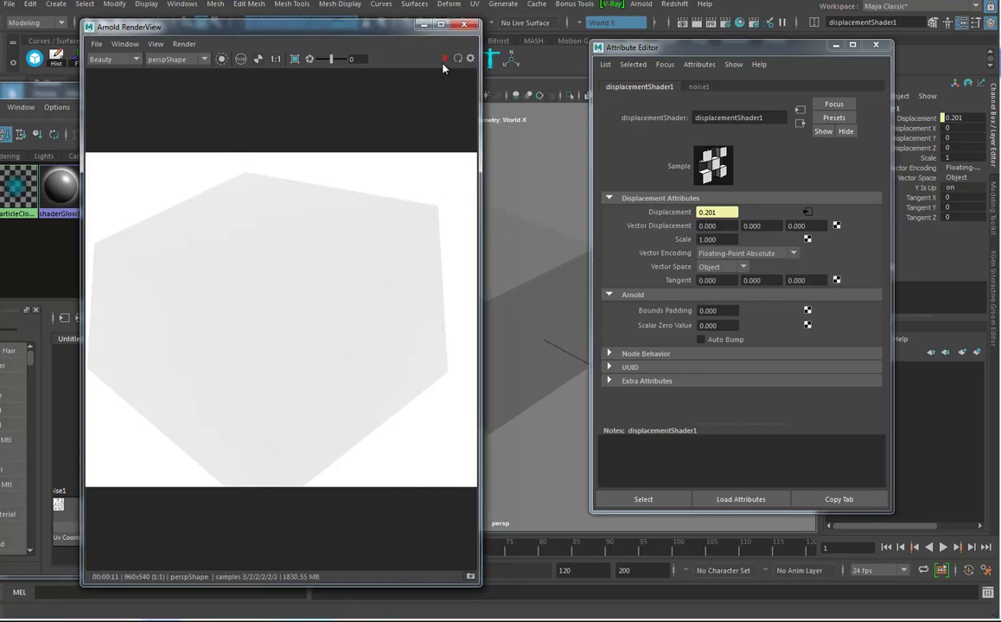
# Step: Examine the Arnold Subdivision, Displacement Attributes and Autobump settings on the cube's pCubeShape1 node
pyautogui.click(46, 101)
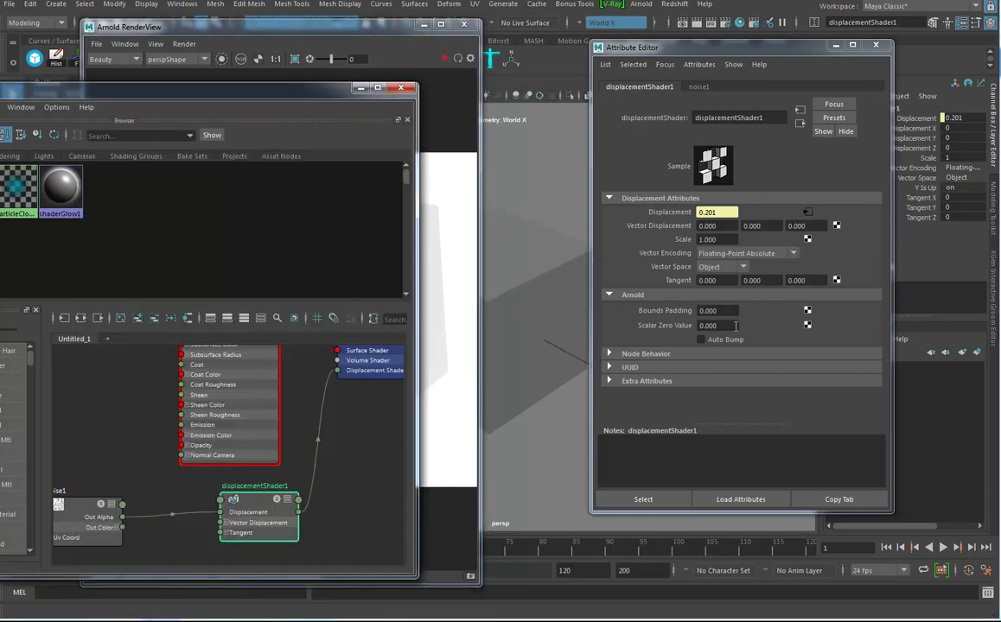
pyautogui.click(540, 274)
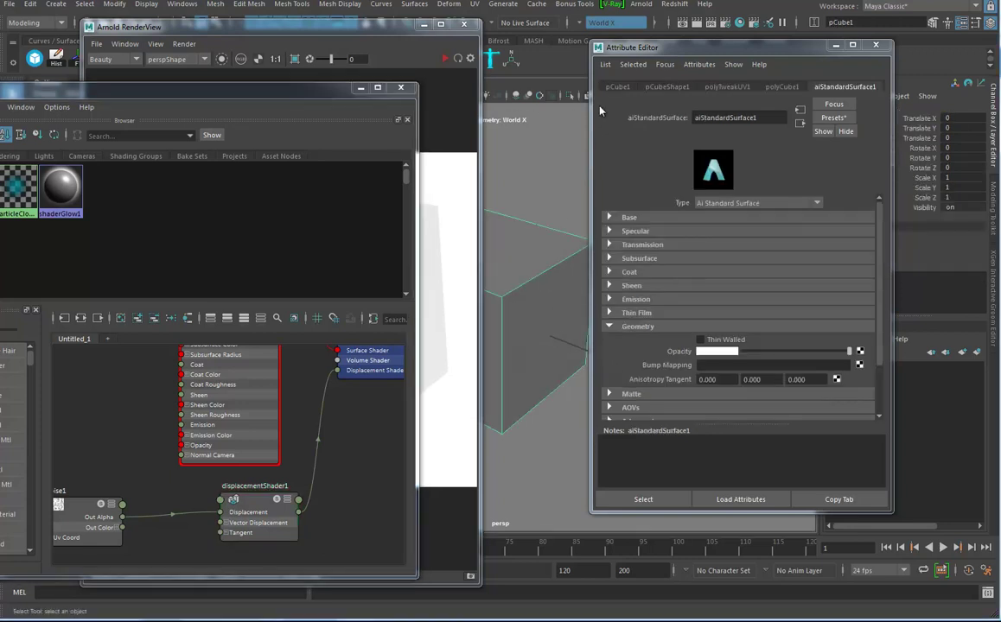
pyautogui.click(667, 86)
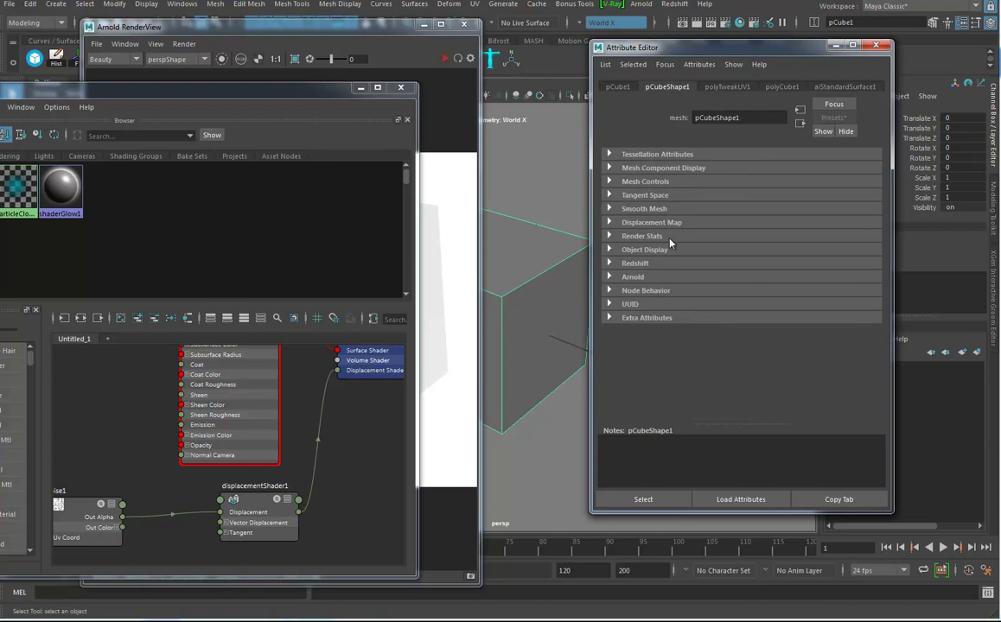
pyautogui.click(619, 277)
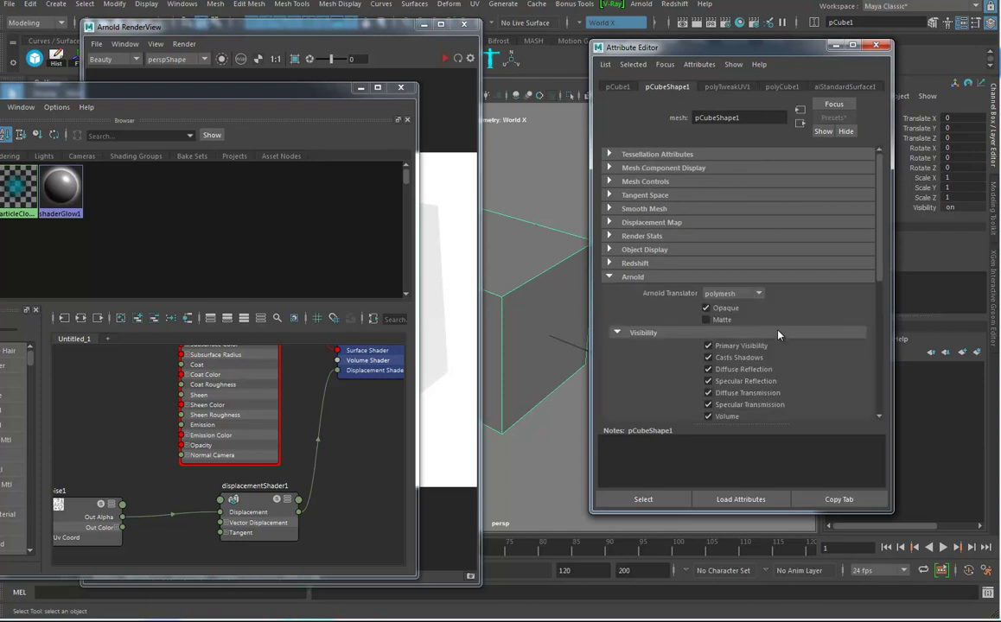
pyautogui.moveTo(885, 253); pyautogui.dragTo(868, 380)
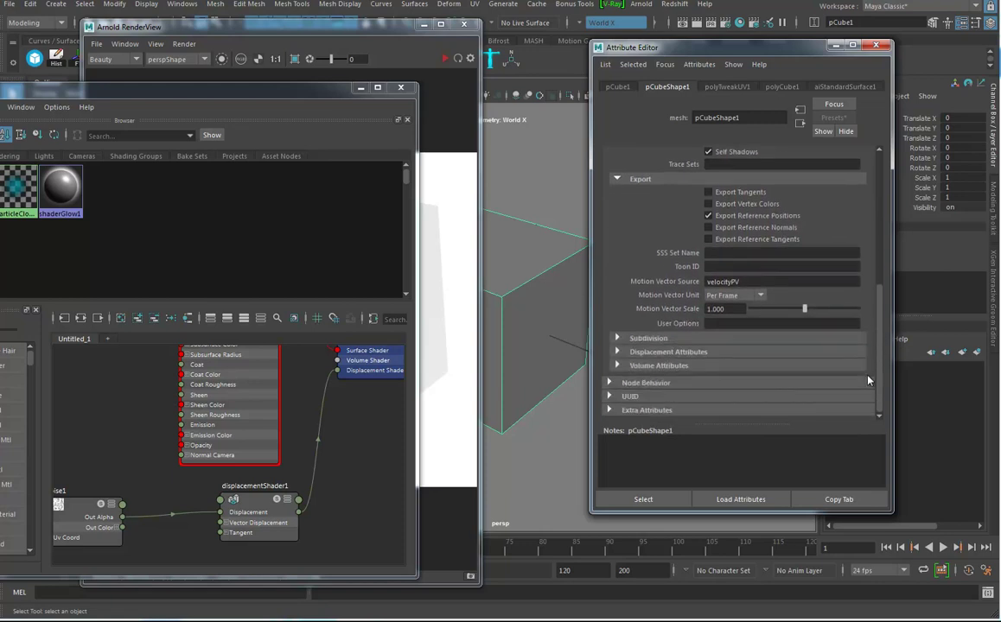
pyautogui.click(648, 340)
pyautogui.scroll(-3, 766, 351)
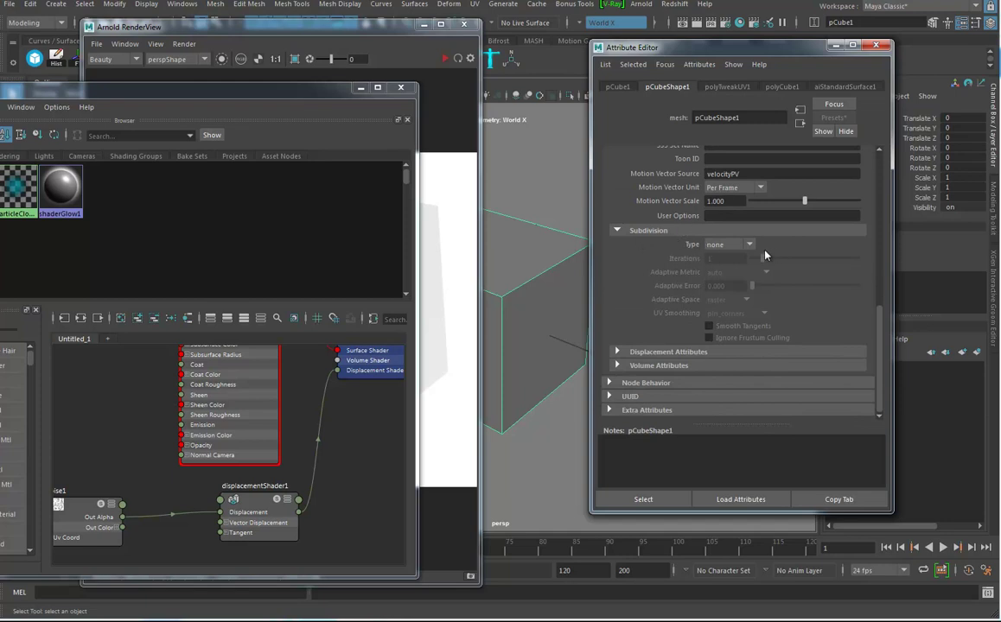
pyautogui.click(657, 352)
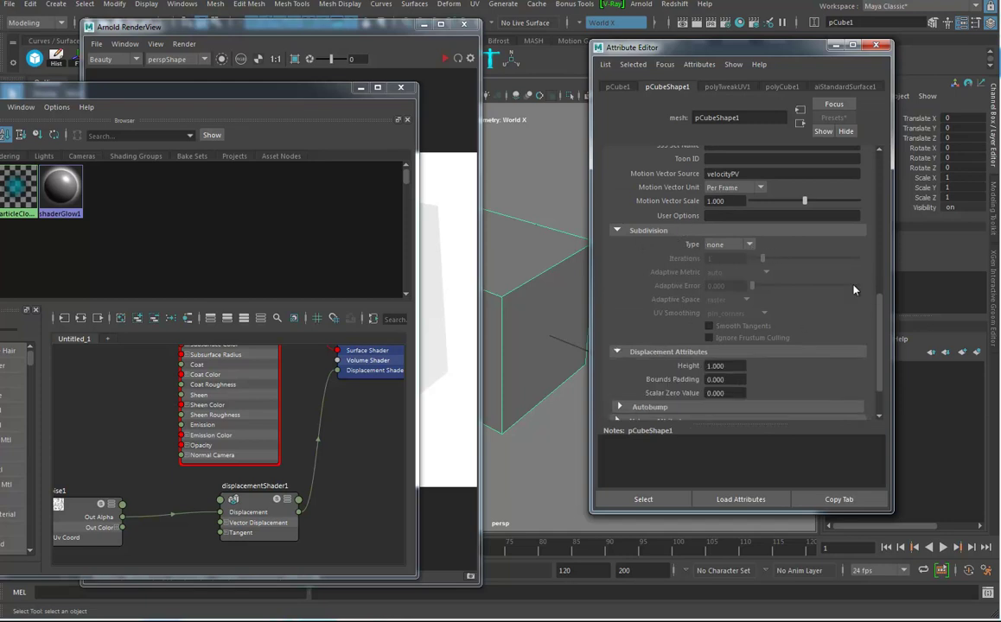
pyautogui.moveTo(878, 309); pyautogui.dragTo(878, 326)
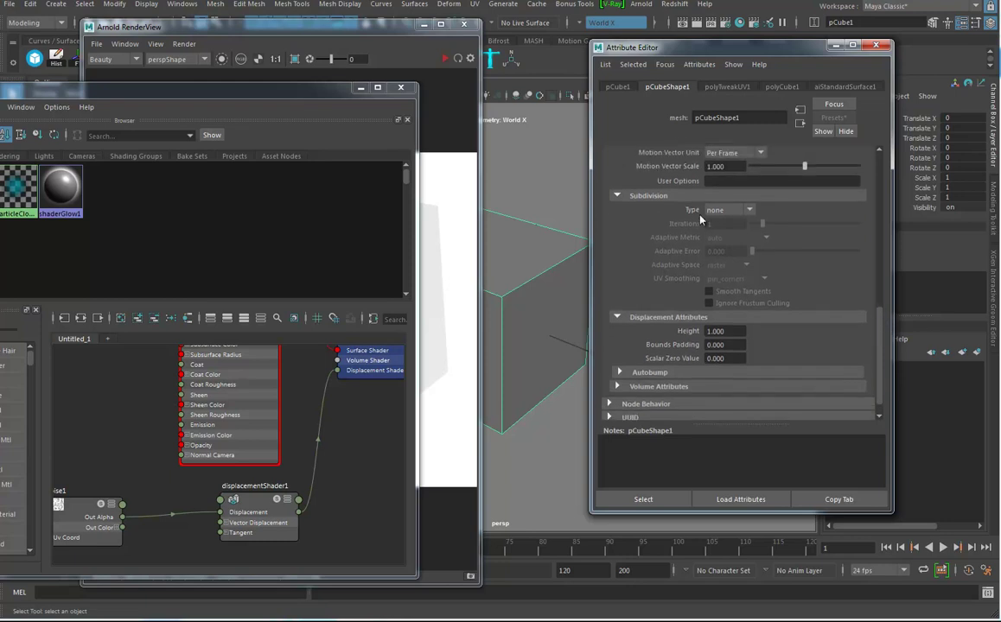
pyautogui.click(645, 373)
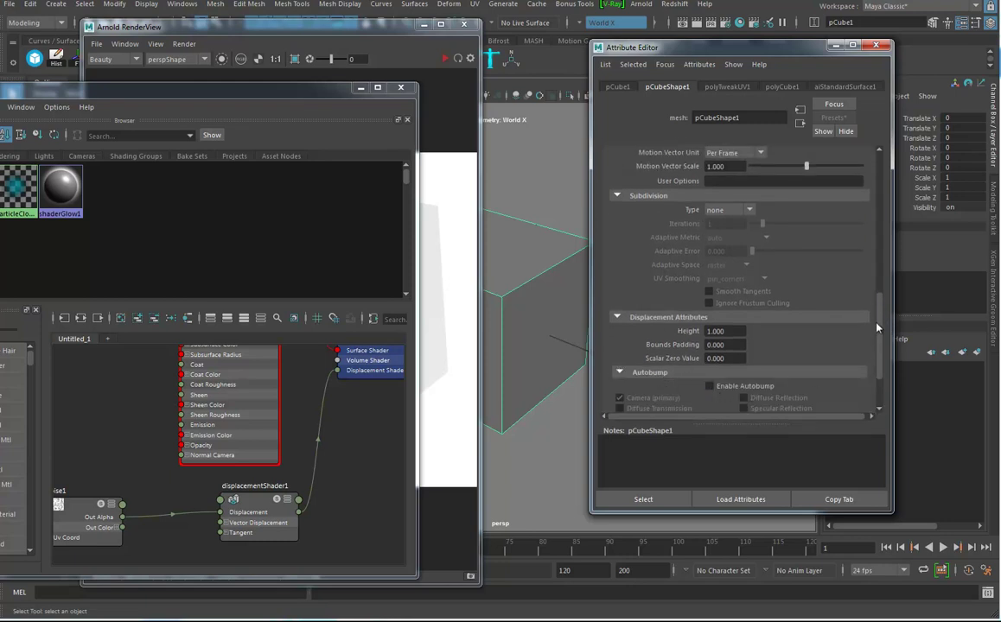
pyautogui.moveTo(878, 328); pyautogui.dragTo(872, 359)
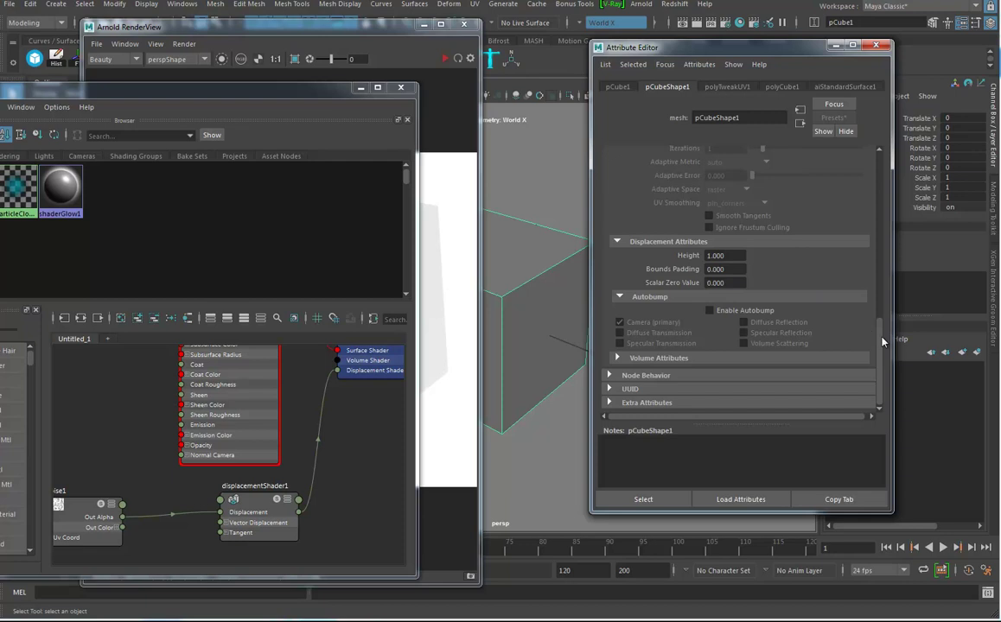
pyautogui.moveTo(882, 342); pyautogui.dragTo(878, 304)
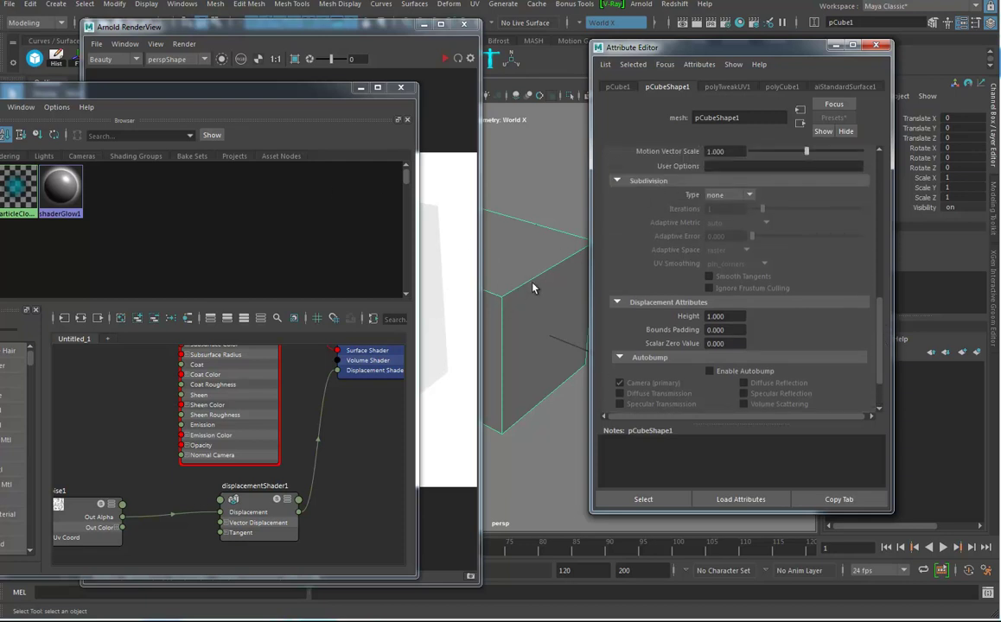
# Step: Set the cube's Arnold subdivision Type to catclark and Iterations to 6 with the Arnold render running
pyautogui.click(748, 195)
pyautogui.click(717, 218)
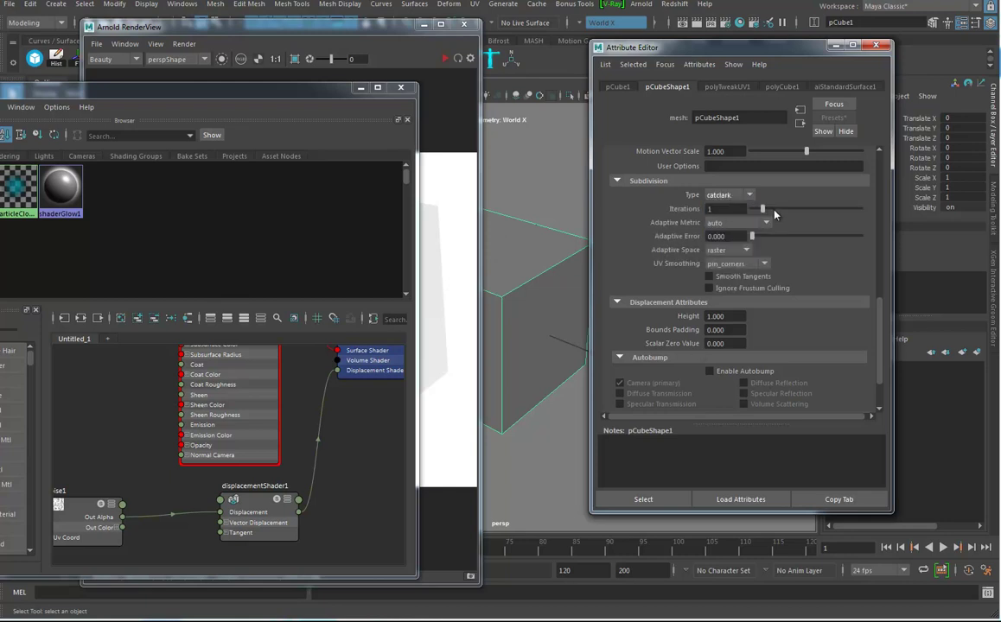
pyautogui.click(380, 38)
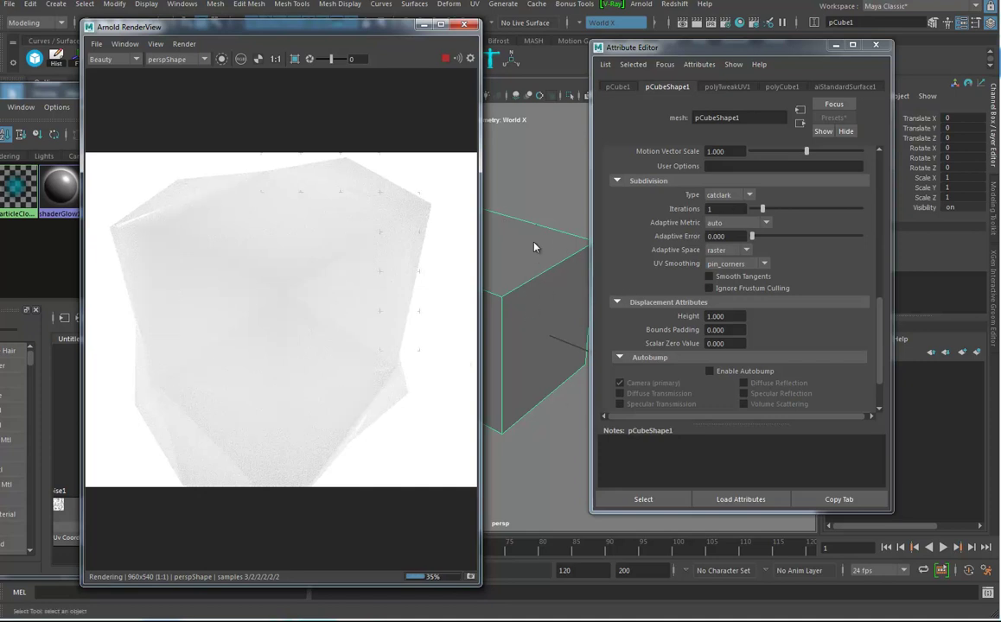
pyautogui.moveTo(782, 210); pyautogui.dragTo(793, 207)
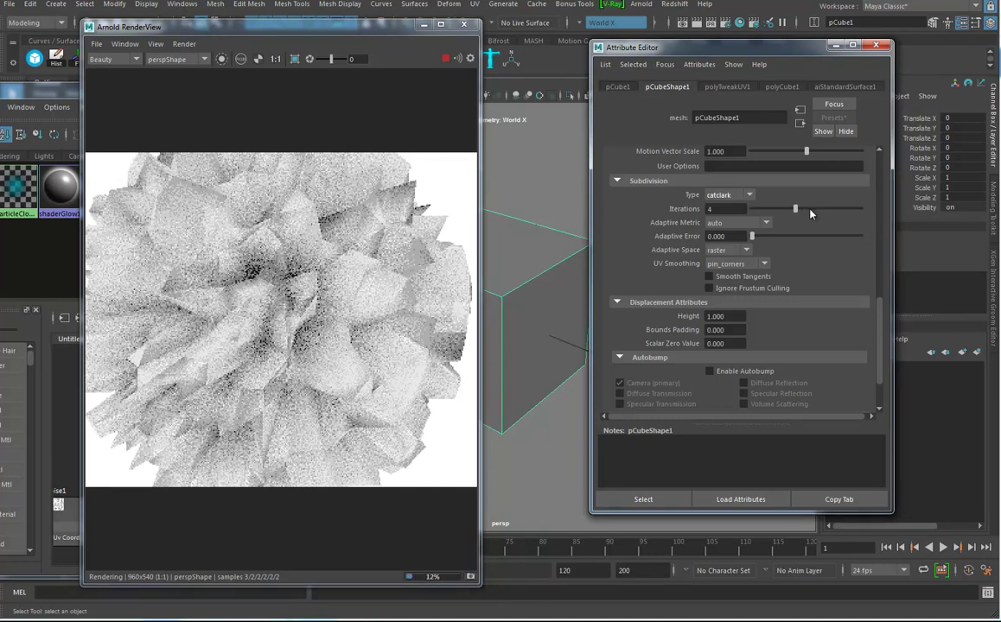
pyautogui.click(808, 210)
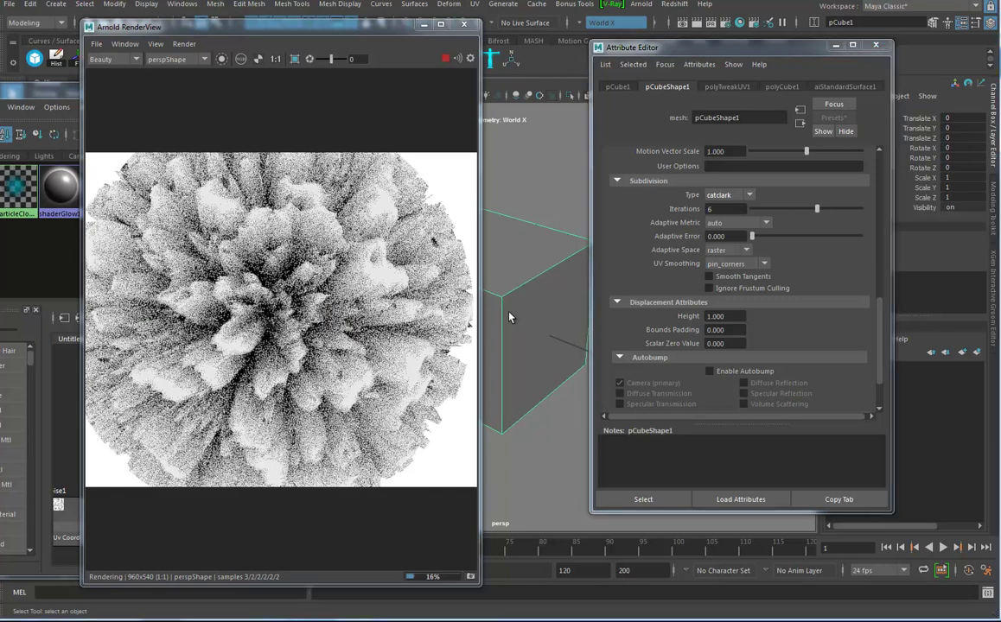
# Step: Stop the Arnold render and set the cube's displacement Height to 0.1
pyautogui.keyDown('alt'); pyautogui.moveTo(509, 312); pyautogui.dragTo(522, 355, button='right'); pyautogui.keyUp('alt')
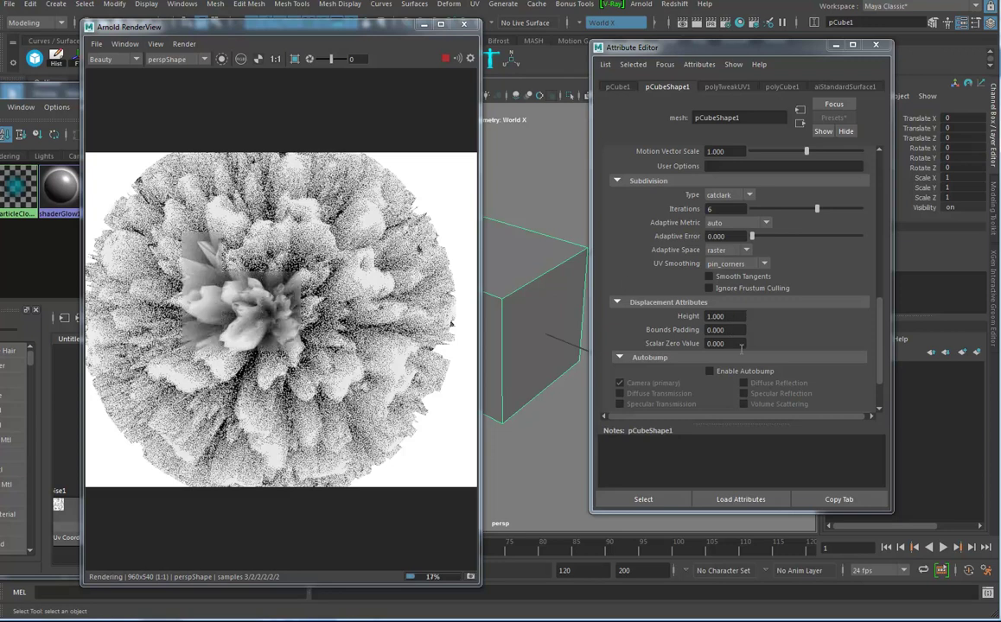
pyautogui.doubleClick(713, 316)
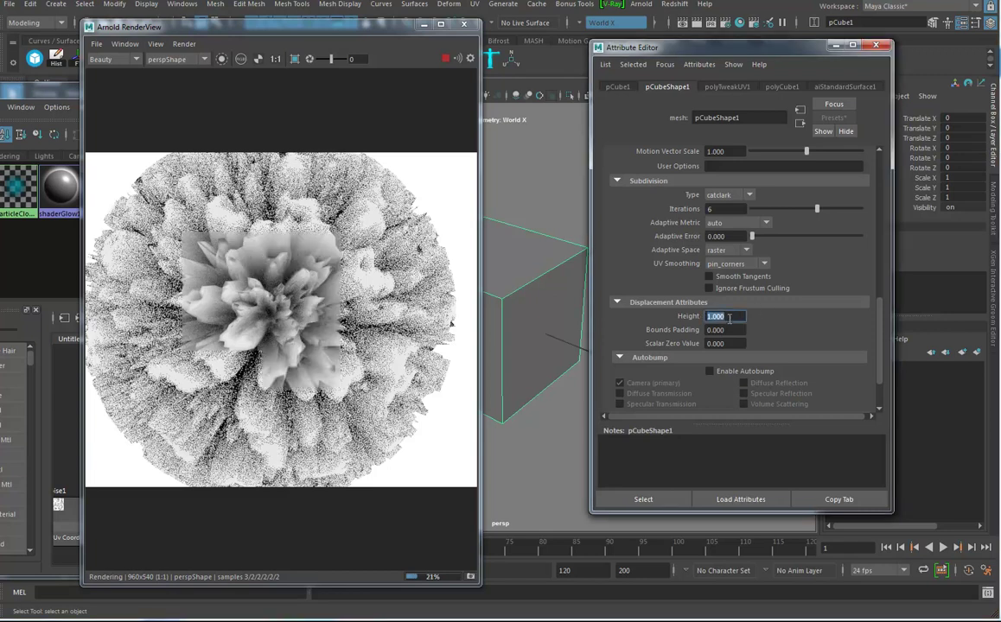
pyautogui.click(445, 59)
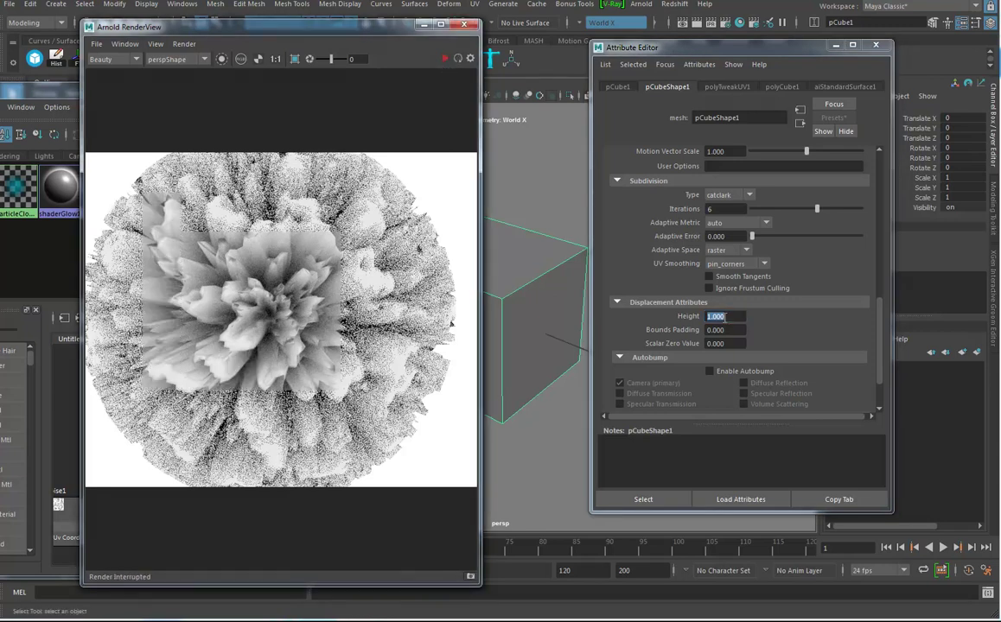
pyautogui.write('0.1')
pyautogui.press('Return')
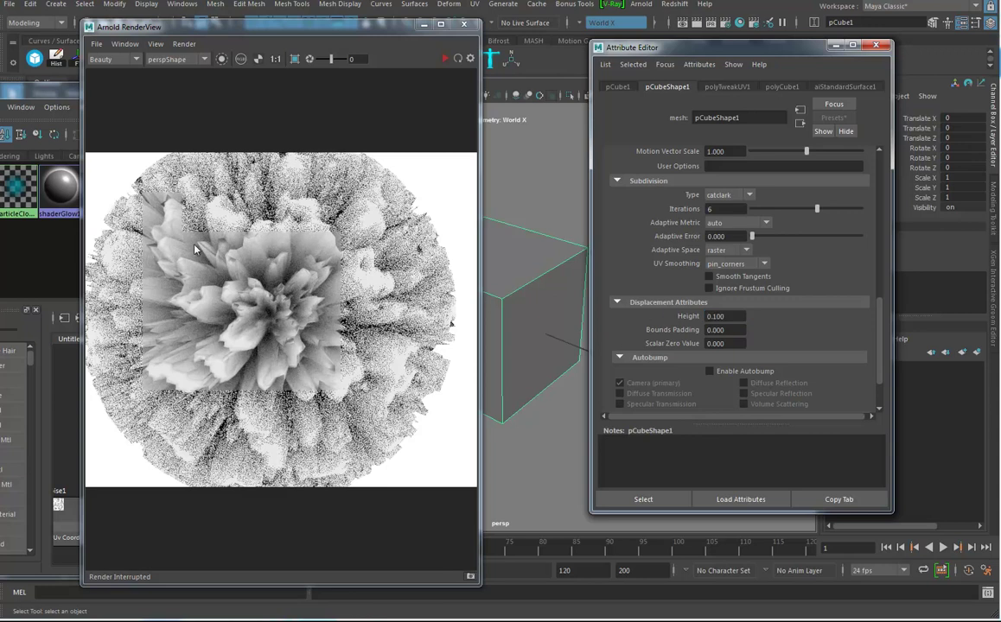
# Step: Raise the cube's subdivision Iterations to 7 and rerun the Arnold render from closer
pyautogui.click(829, 210)
pyautogui.click(442, 58)
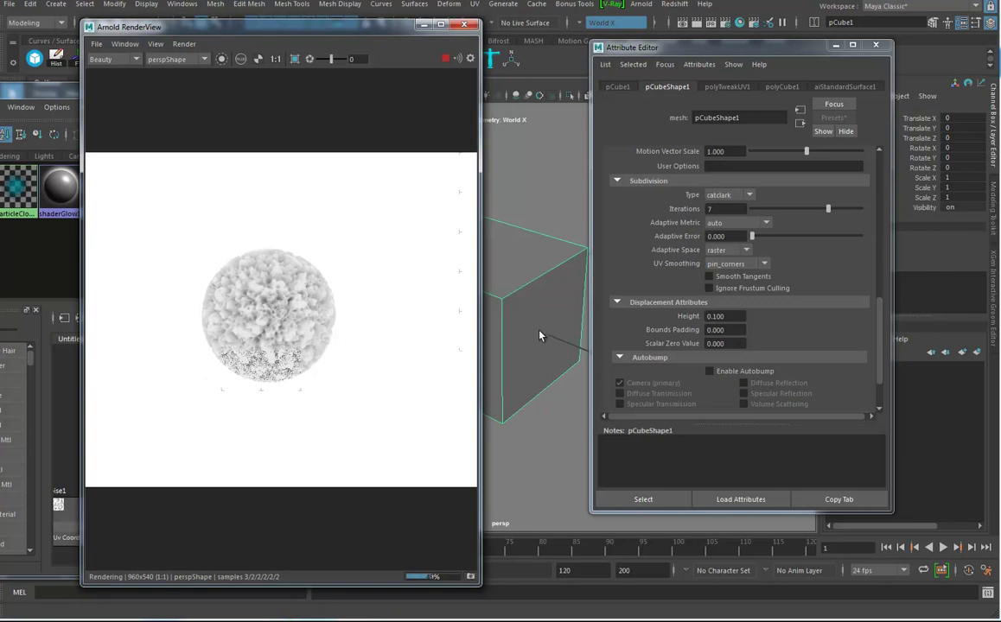
pyautogui.scroll(2, 544, 334)
pyautogui.scroll(3, 546, 331)
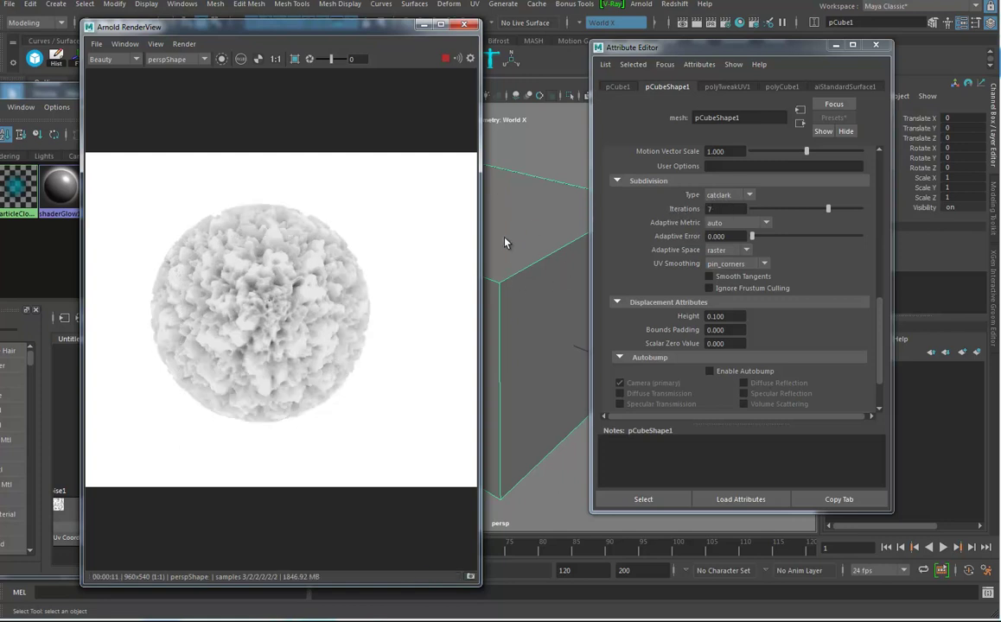
# Step: Switch the cube to smooth mesh preview, check its render and look over the displacement node network in Hypershade
pyautogui.press('3')
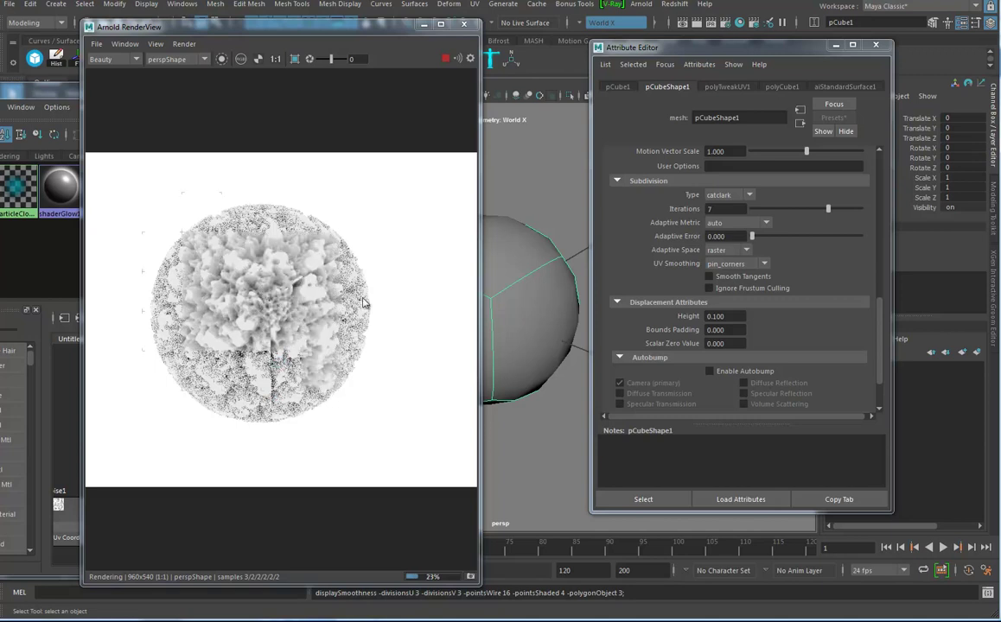
pyautogui.click(726, 316)
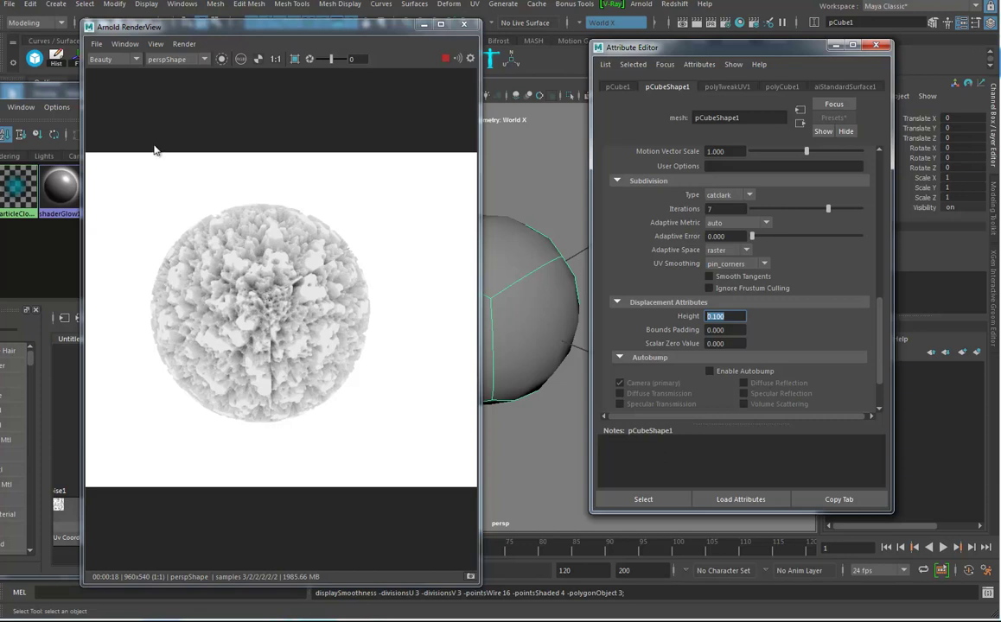
pyautogui.click(49, 92)
pyautogui.scroll(-5, 362, 469)
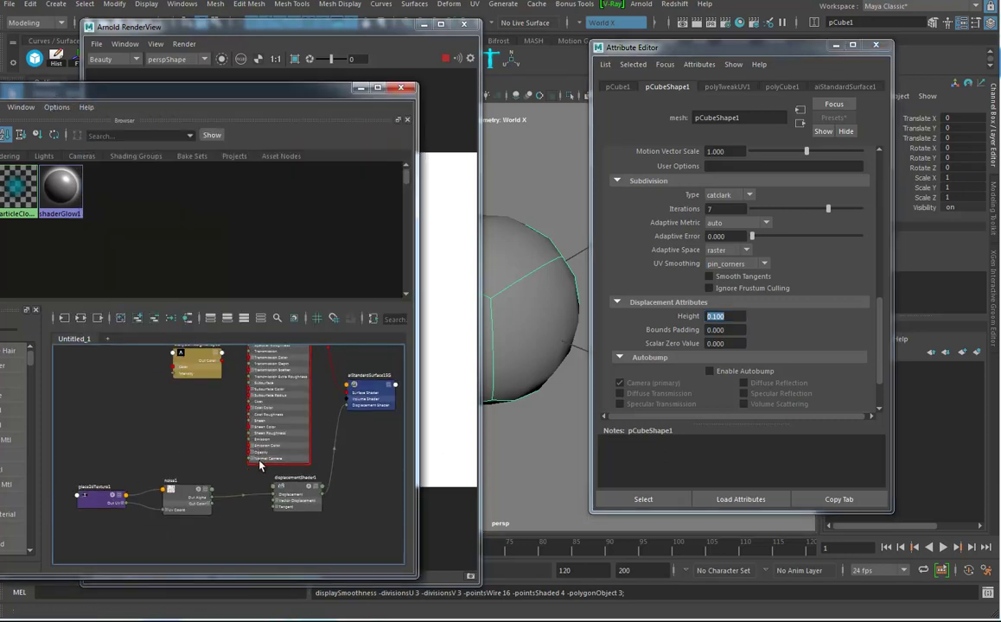
pyautogui.moveTo(296, 493); pyautogui.dragTo(276, 475, button='middle')
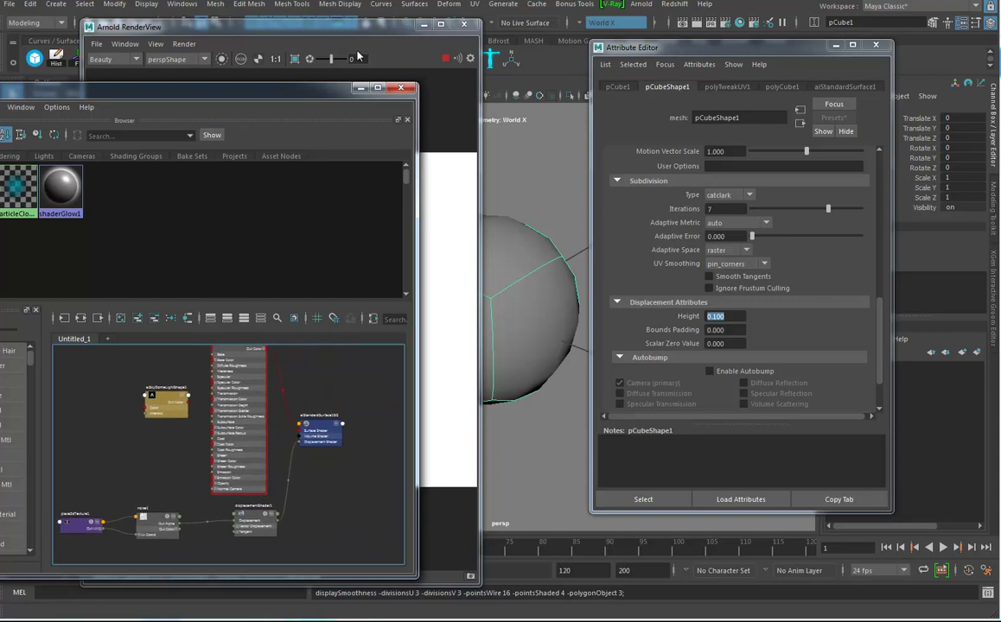
pyautogui.click(320, 32)
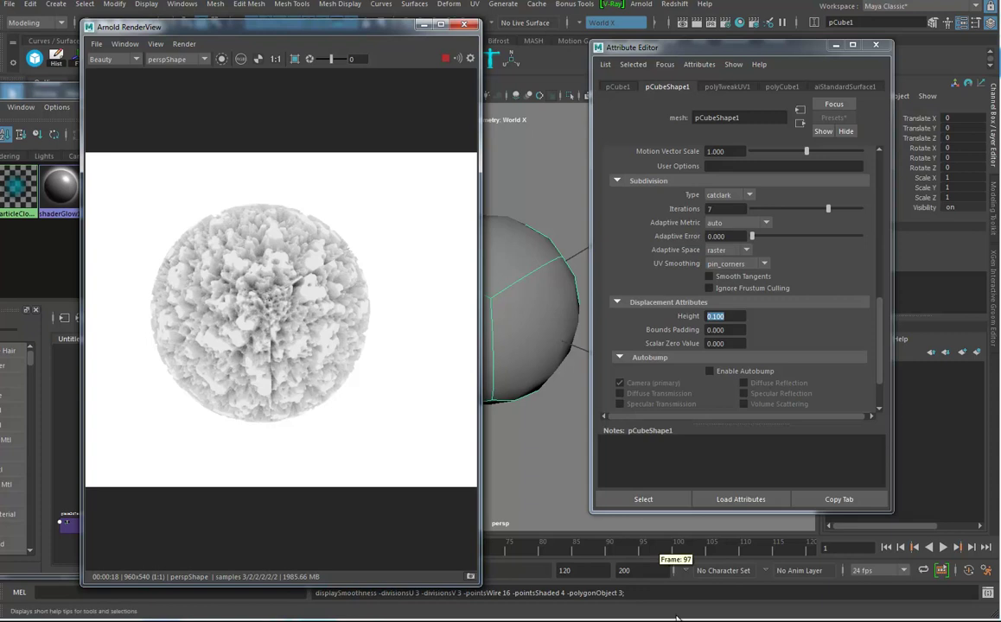
# Step: Switch to the Outlook message in Chrome and reread the student's material questions
pyautogui.moveTo(190, 618)
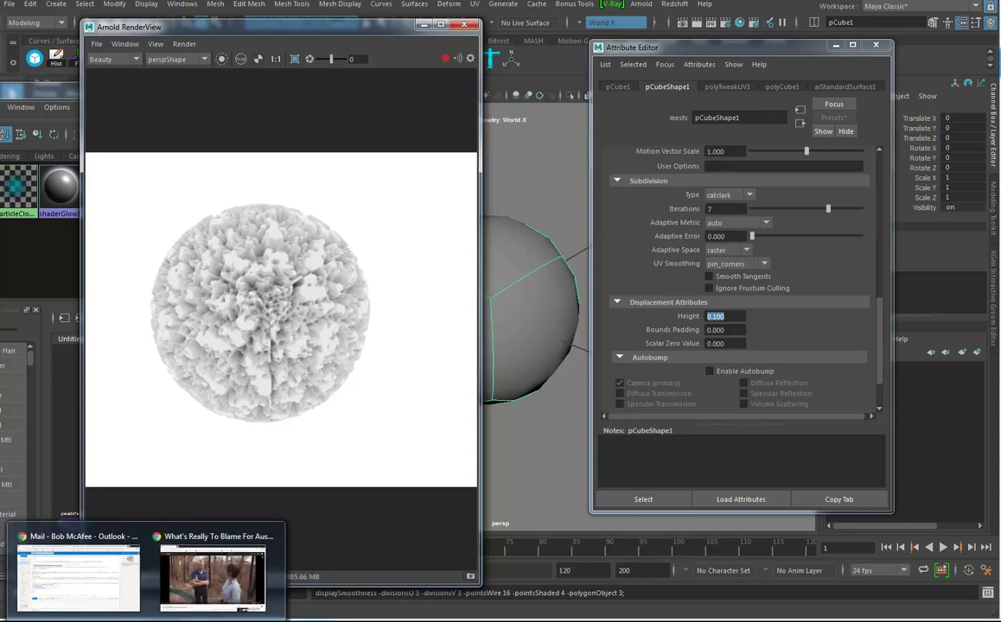
pyautogui.click(128, 619)
pyautogui.click(112, 595)
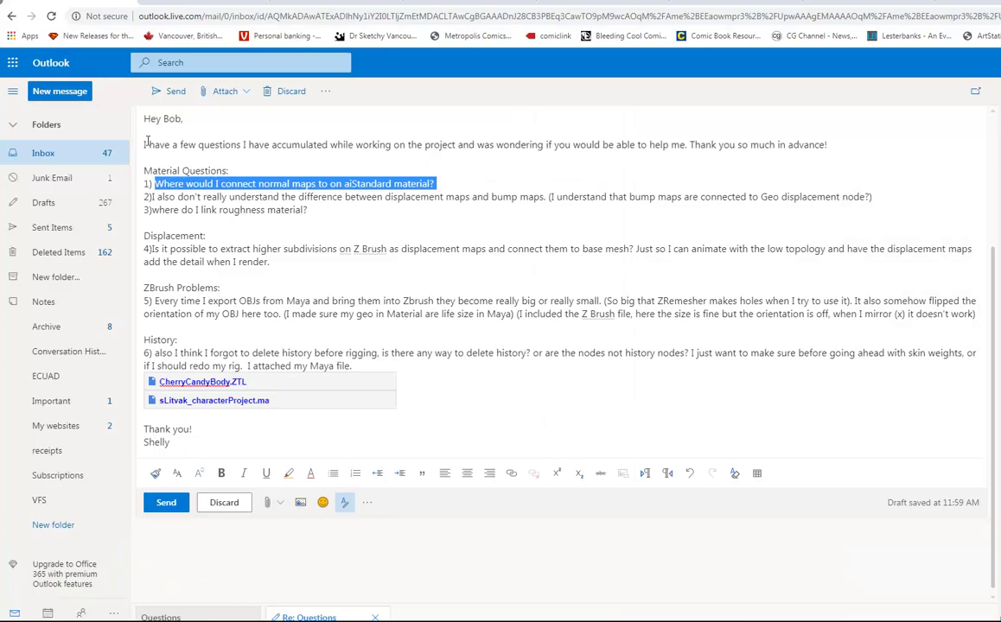
pyautogui.click(156, 183)
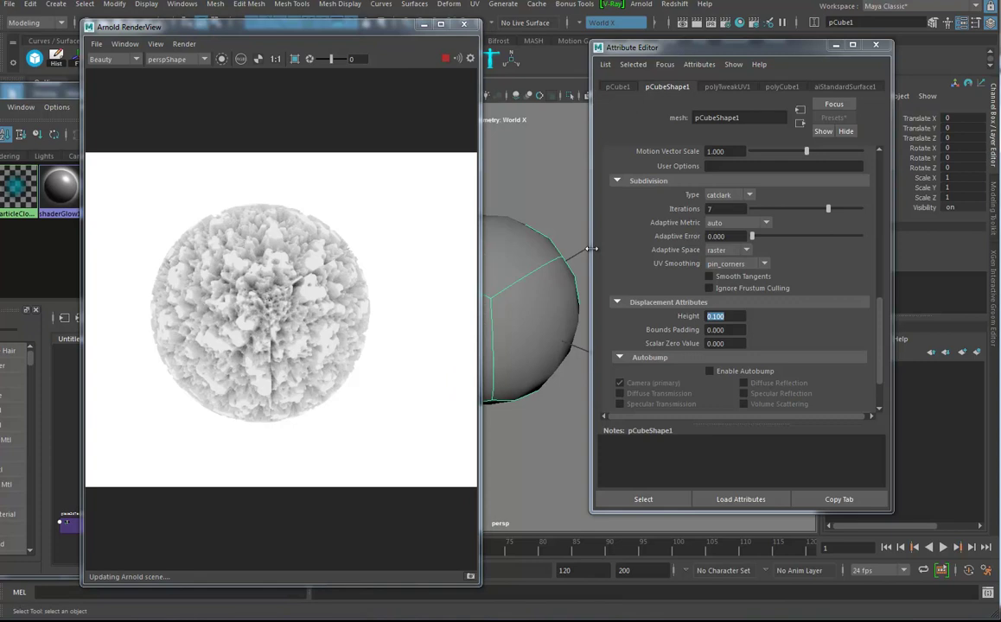
# Step: Return the cube to unsmoothed display and stop the running Arnold render
pyautogui.keyDown('alt'); pyautogui.moveTo(575, 253); pyautogui.dragTo(540, 287); pyautogui.keyUp('alt')
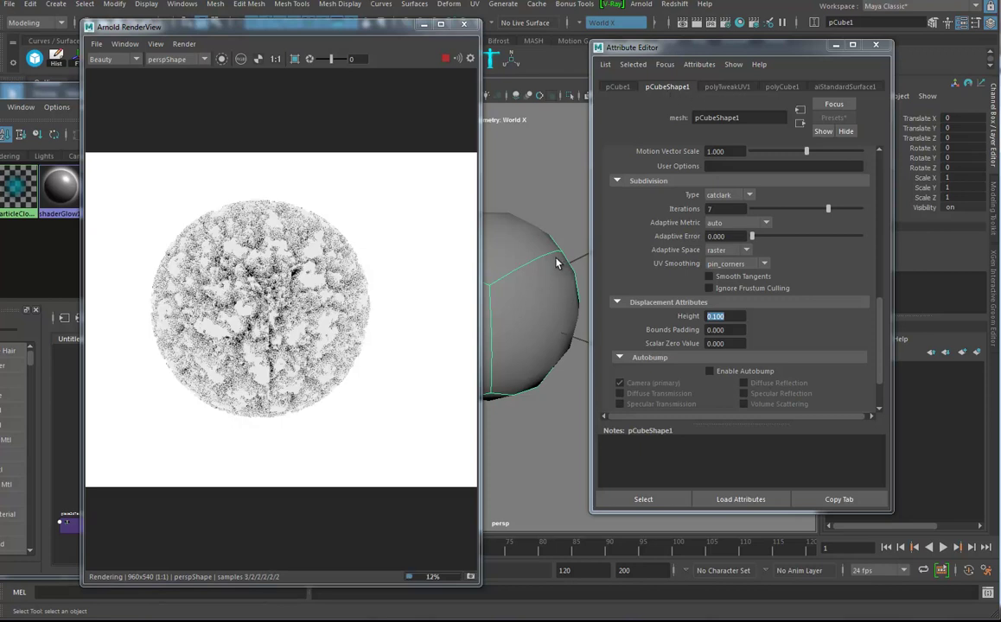
pyautogui.press('1')
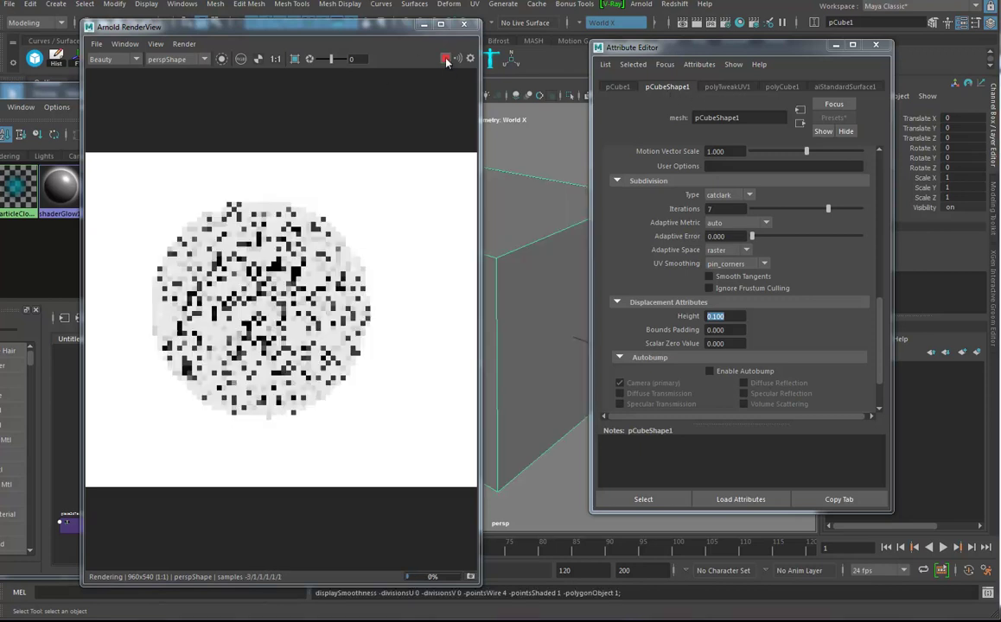
pyautogui.click(444, 58)
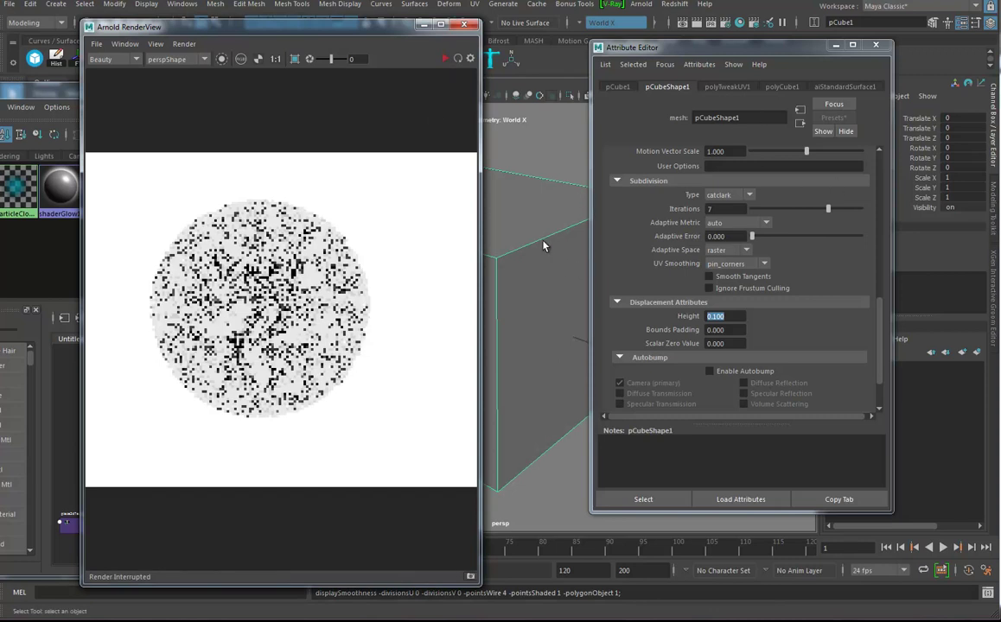
# Step: Set the cube's Arnold subdivision Type to none
pyautogui.click(38, 99)
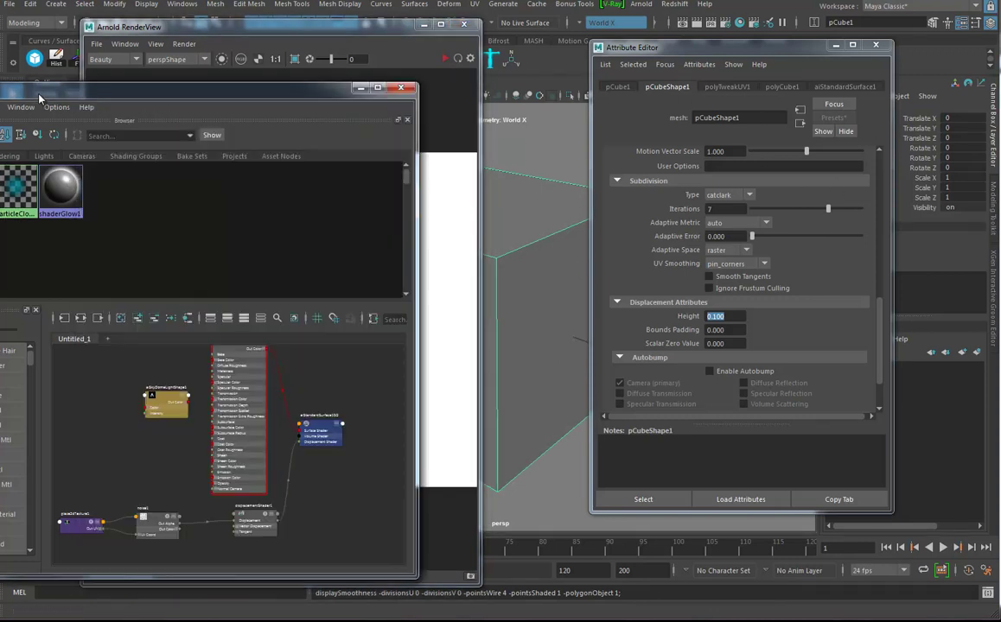
pyautogui.click(728, 194)
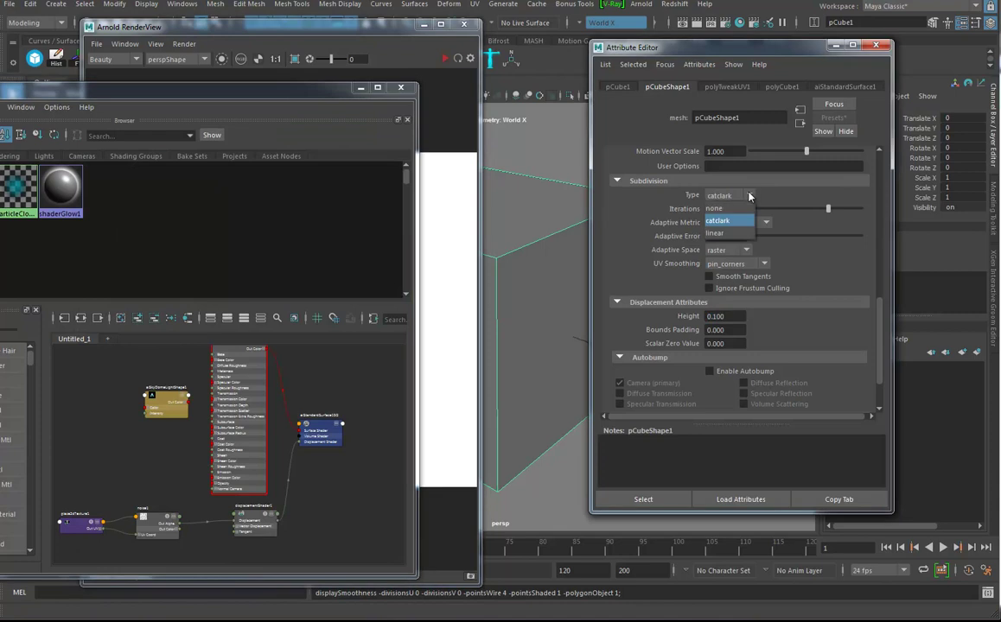
pyautogui.click(665, 180)
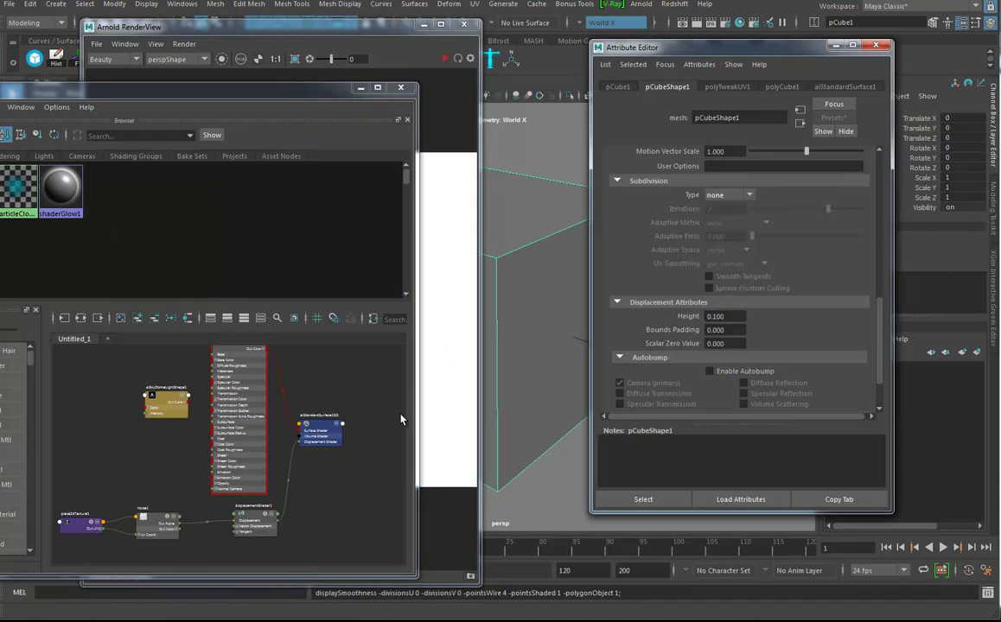
# Step: Delete the displacementShader1 node and rearrange the material and shading group nodes in the graph
pyautogui.click(240, 517)
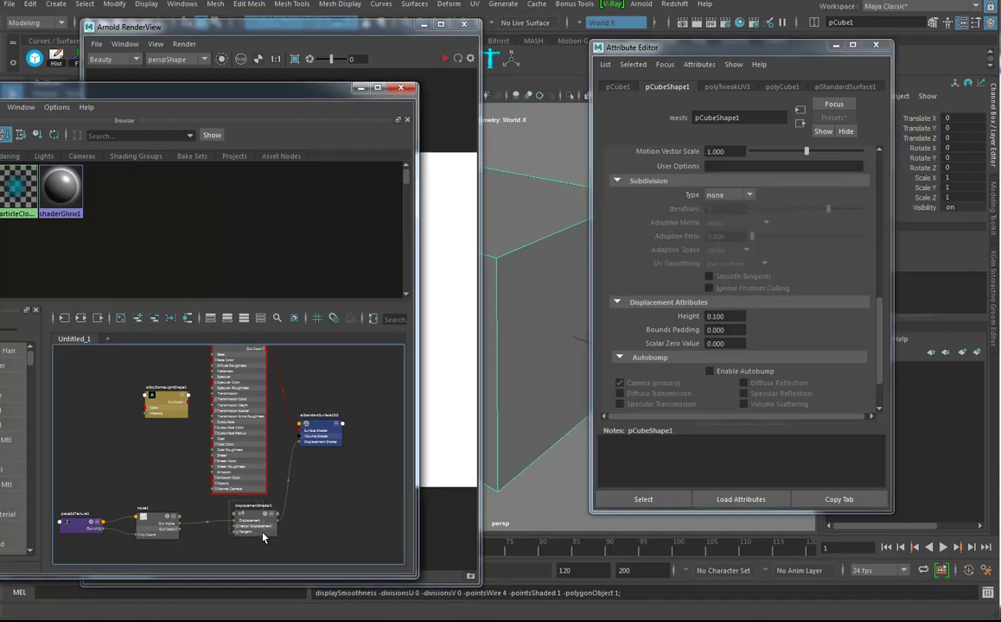
pyautogui.press('Delete')
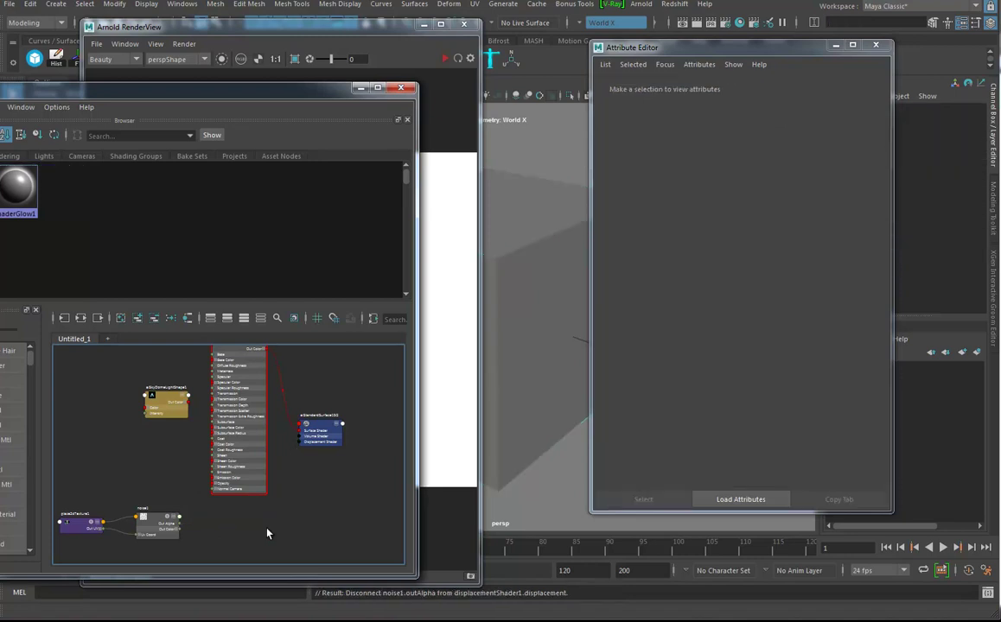
pyautogui.moveTo(245, 361); pyautogui.dragTo(259, 392)
pyautogui.moveTo(317, 424); pyautogui.dragTo(311, 400)
# Step: Connect noise1's Out Alpha to the Specular Roughness of aiStandardSurface1
pyautogui.click(251, 378)
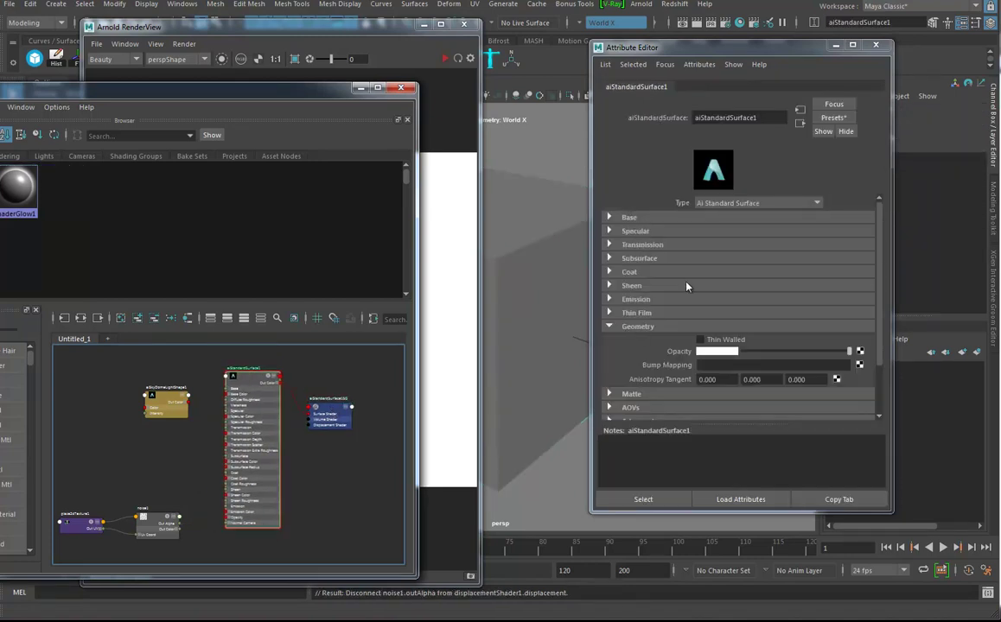
pyautogui.click(610, 231)
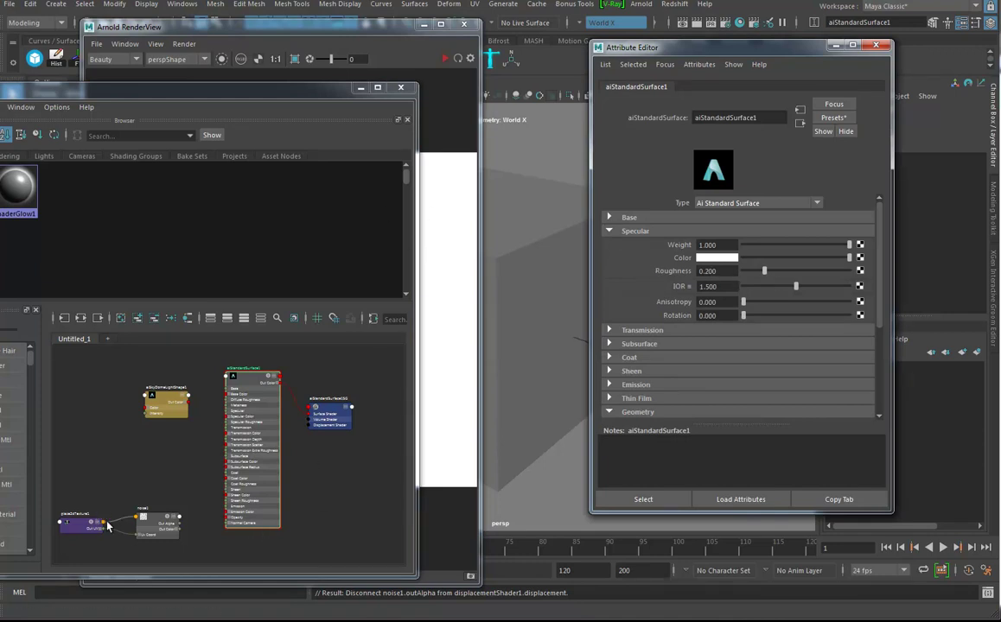
pyautogui.click(177, 523)
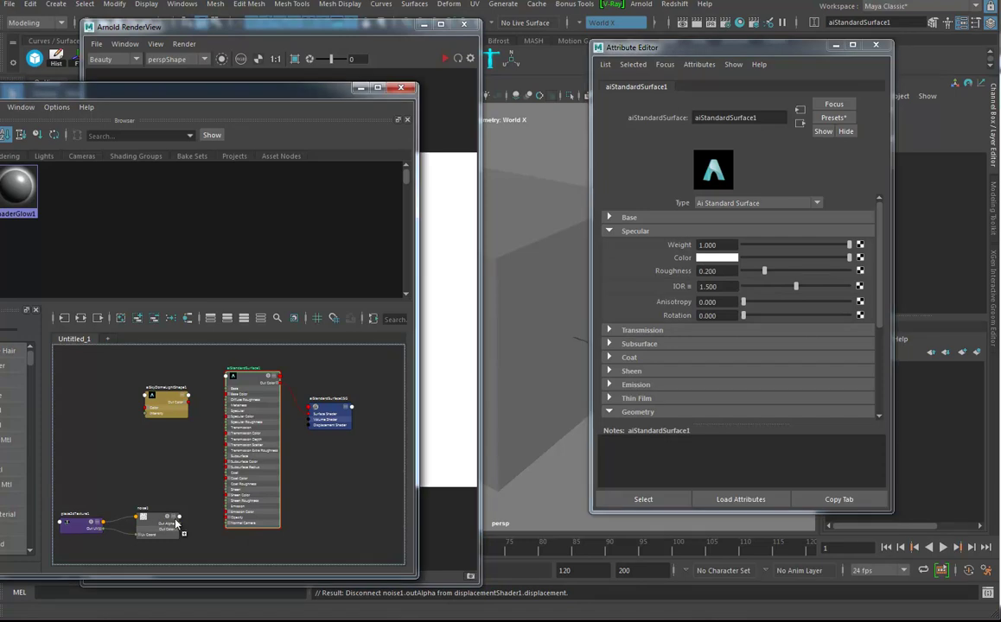
pyautogui.click(684, 273)
# Step: Render the cube with its roughness map in Arnold, check it from another angle, and stop the render
pyautogui.click(327, 45)
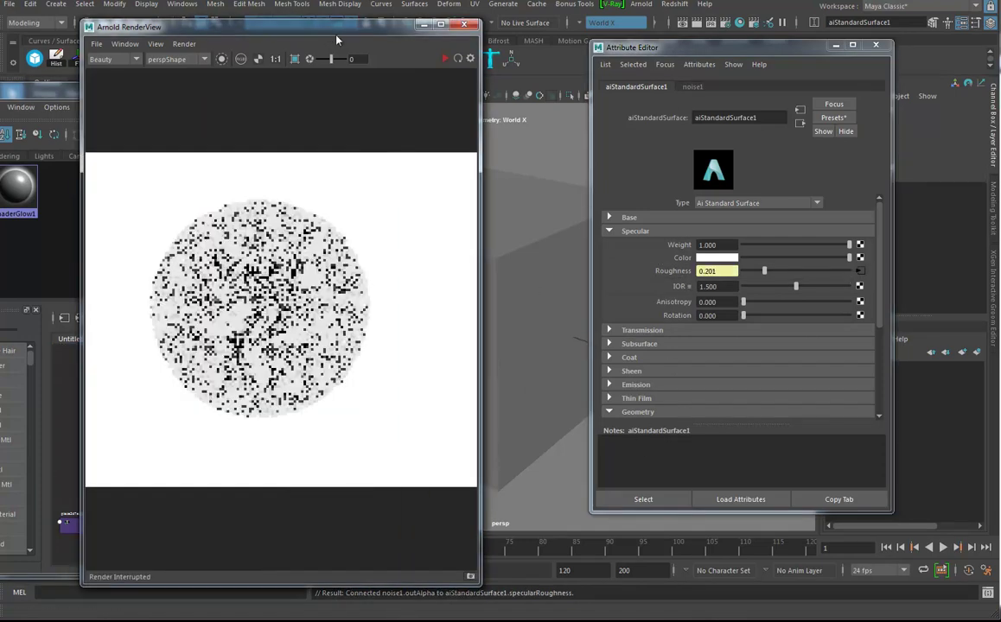
pyautogui.click(445, 58)
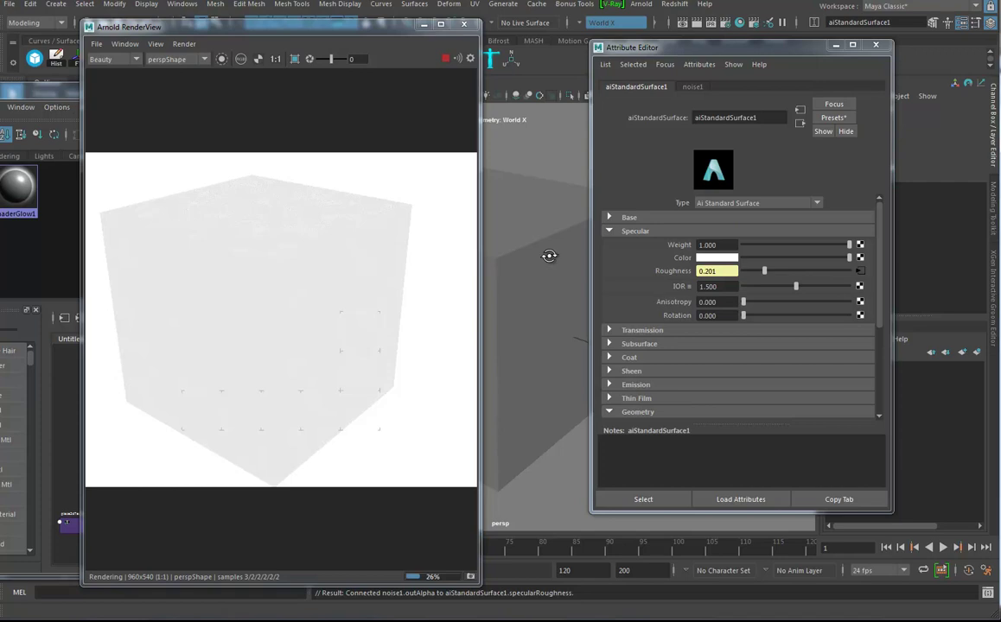
pyautogui.keyDown('alt'); pyautogui.moveTo(549, 257); pyautogui.dragTo(547, 270); pyautogui.keyUp('alt')
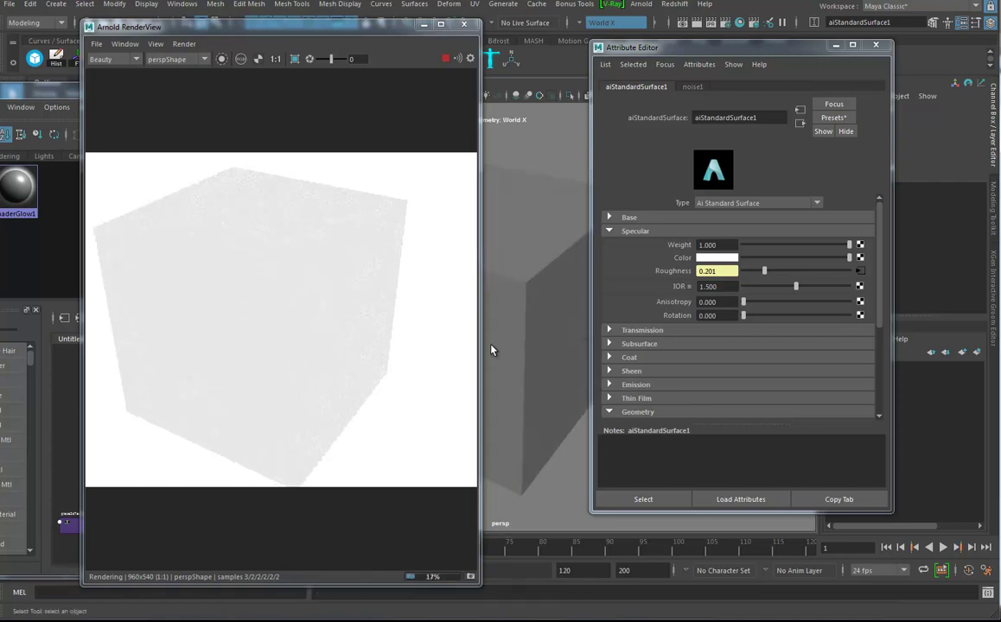
pyautogui.click(444, 59)
# Step: Remove the sky dome light and create an Arnold area light in the scene
pyautogui.click(531, 153)
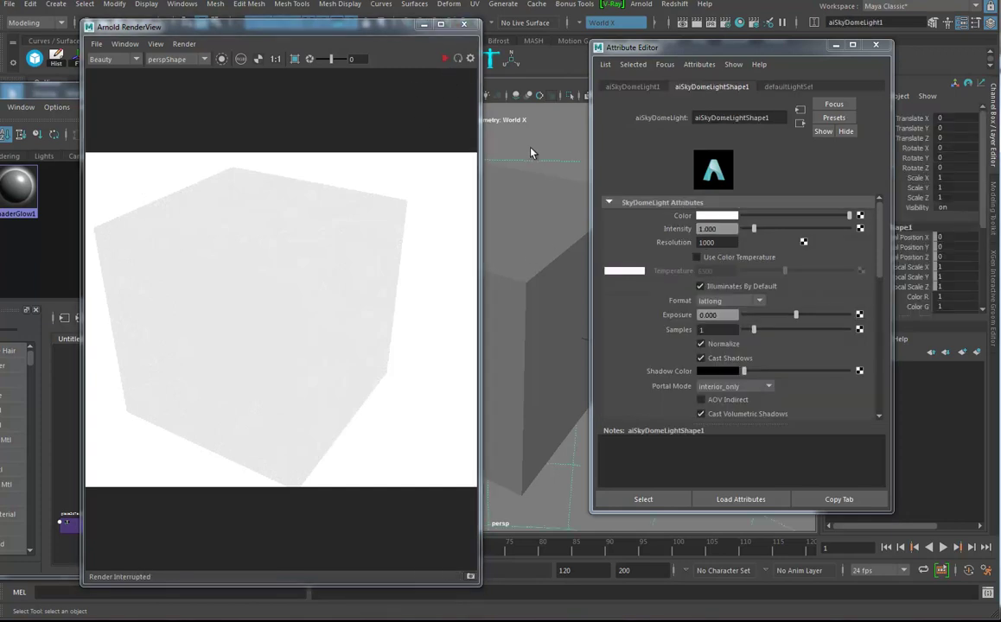
pyautogui.click(526, 132)
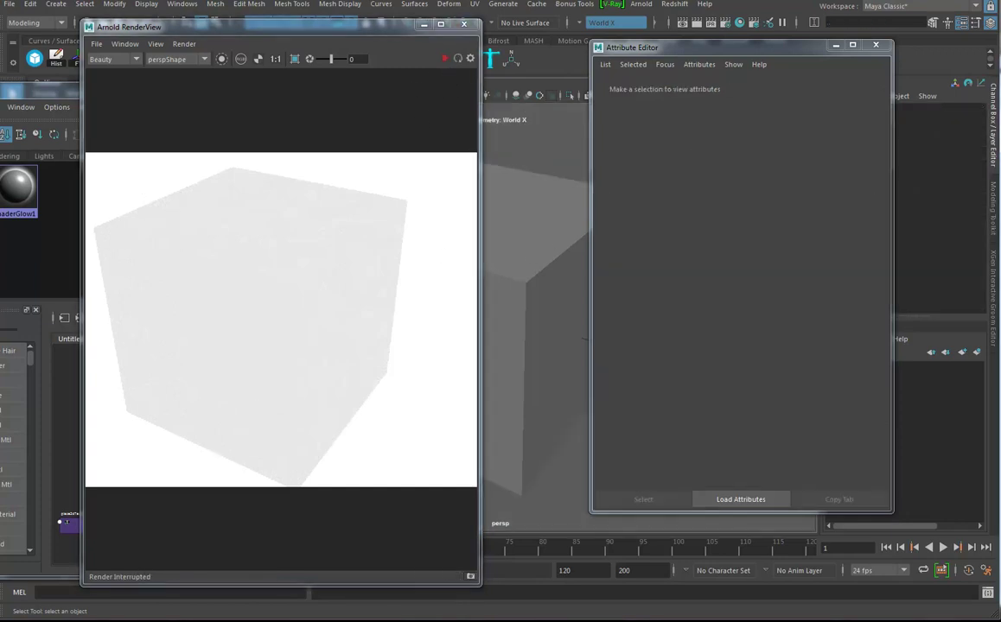
pyautogui.click(640, 4)
pyautogui.moveTo(664, 69)
pyautogui.click(798, 76)
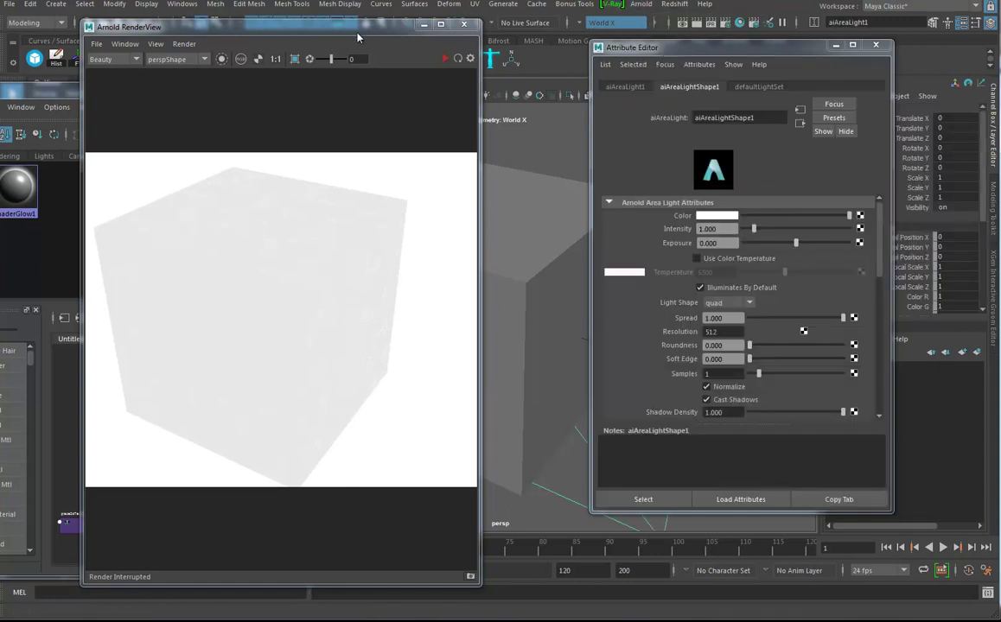
# Step: Clear the render and Hypershade windows off the viewport and look through the selected area light
pyautogui.moveTo(360, 32); pyautogui.dragTo(106, 77)
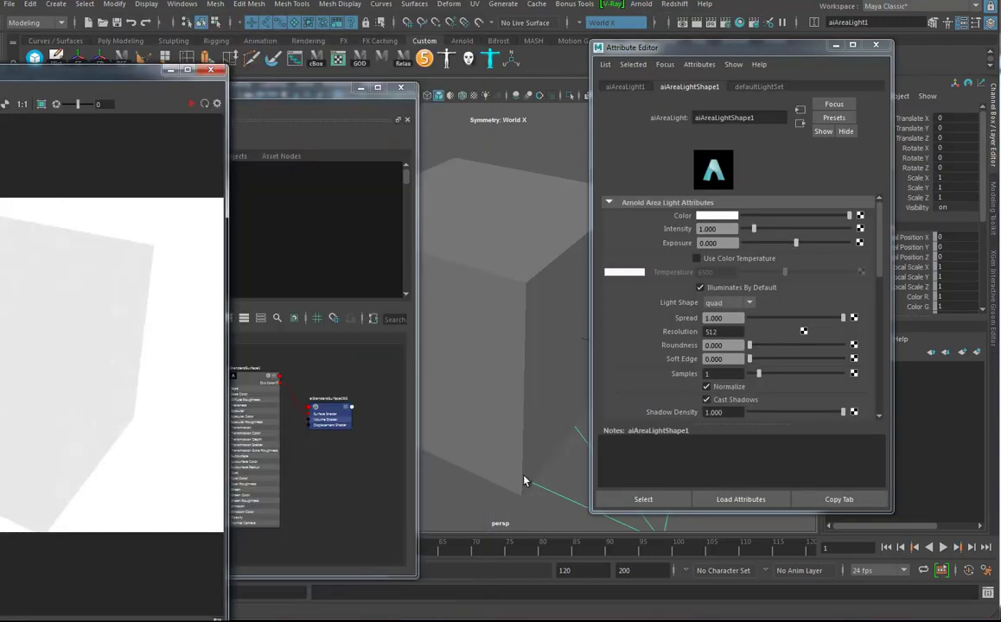
pyautogui.click(361, 88)
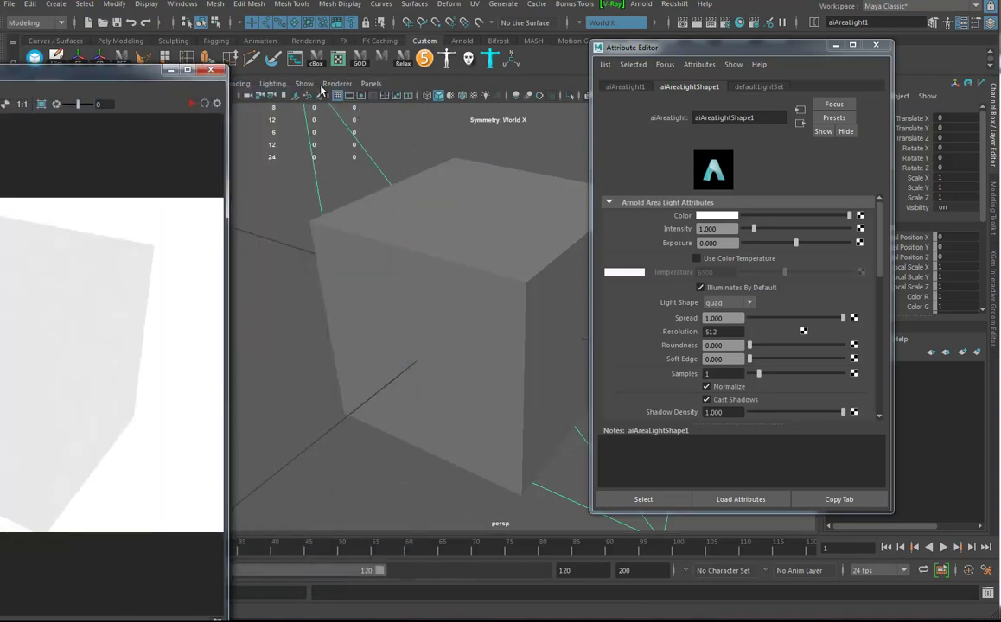
pyautogui.click(371, 83)
pyautogui.click(404, 138)
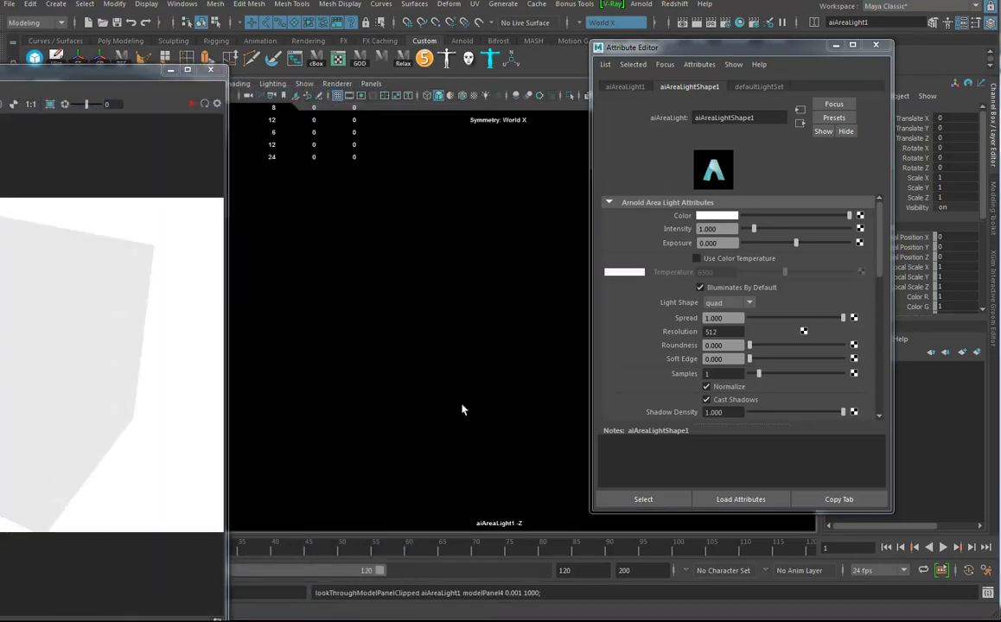
# Step: Aim the area light down at the cube from about 1.118, 1.481, 2.032, and raise its Exposure to 5
pyautogui.keyDown('alt'); pyautogui.moveTo(495, 425); pyautogui.dragTo(411, 384, button='right'); pyautogui.keyUp('alt')
pyautogui.keyDown('alt'); pyautogui.moveTo(527, 346); pyautogui.dragTo(489, 385); pyautogui.keyUp('alt')
pyautogui.keyDown('alt'); pyautogui.moveTo(489, 385); pyautogui.dragTo(496, 400, button='right'); pyautogui.keyUp('alt')
pyautogui.keyDown('alt'); pyautogui.moveTo(496, 400); pyautogui.dragTo(513, 347, button='middle'); pyautogui.keyUp('alt')
pyautogui.keyDown('alt'); pyautogui.moveTo(514, 347); pyautogui.dragTo(547, 267, button='right'); pyautogui.keyUp('alt')
pyautogui.moveTo(775, 245); pyautogui.dragTo(978, 250)
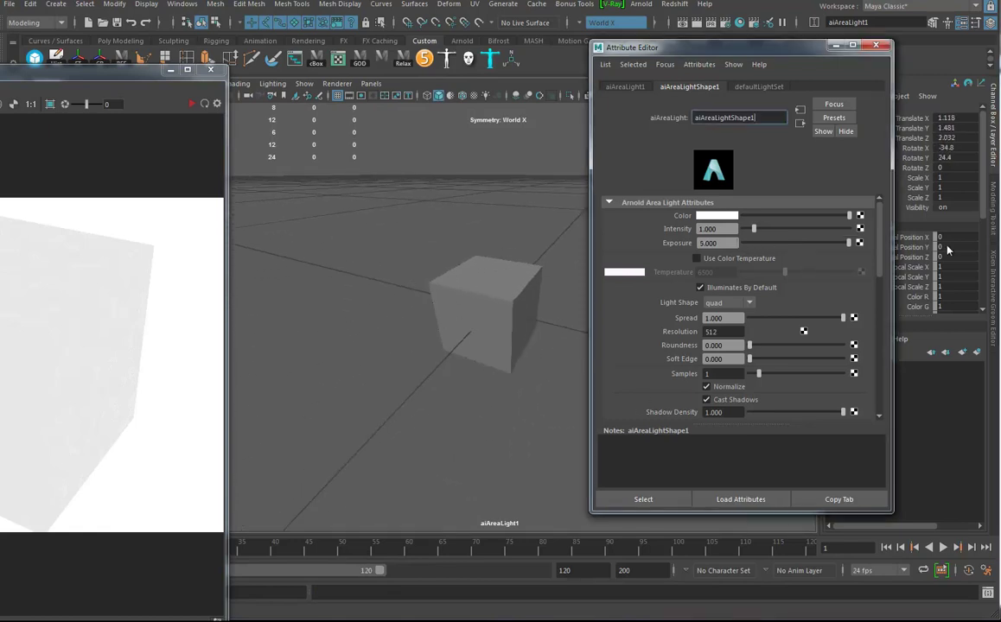
# Step: Raise the area light's Exposure to 10.02 and shift the light to about 1.445, 1.527, 2.126, still aimed at the cube
pyautogui.moveTo(848, 243)
pyautogui.mouseDown()
pyautogui.moveTo(838, 242)
pyautogui.moveTo(864, 243)
pyautogui.mouseUp()
pyautogui.keyDown('alt'); pyautogui.moveTo(532, 371); pyautogui.dragTo(523, 337); pyautogui.keyUp('alt')
pyautogui.keyDown('alt'); pyautogui.moveTo(523, 337); pyautogui.dragTo(492, 322, button='right'); pyautogui.keyUp('alt')
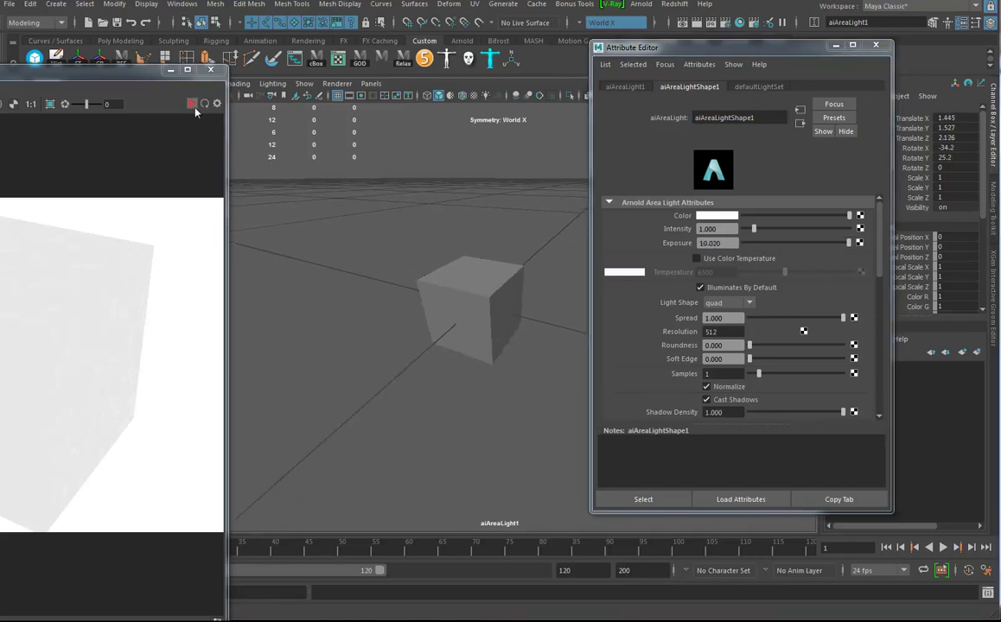
# Step: Start the Arnold render and pull the area light back from the cube to about 4.75, 6.035, 8.525
pyautogui.click(191, 104)
pyautogui.moveTo(116, 79); pyautogui.dragTo(276, 68)
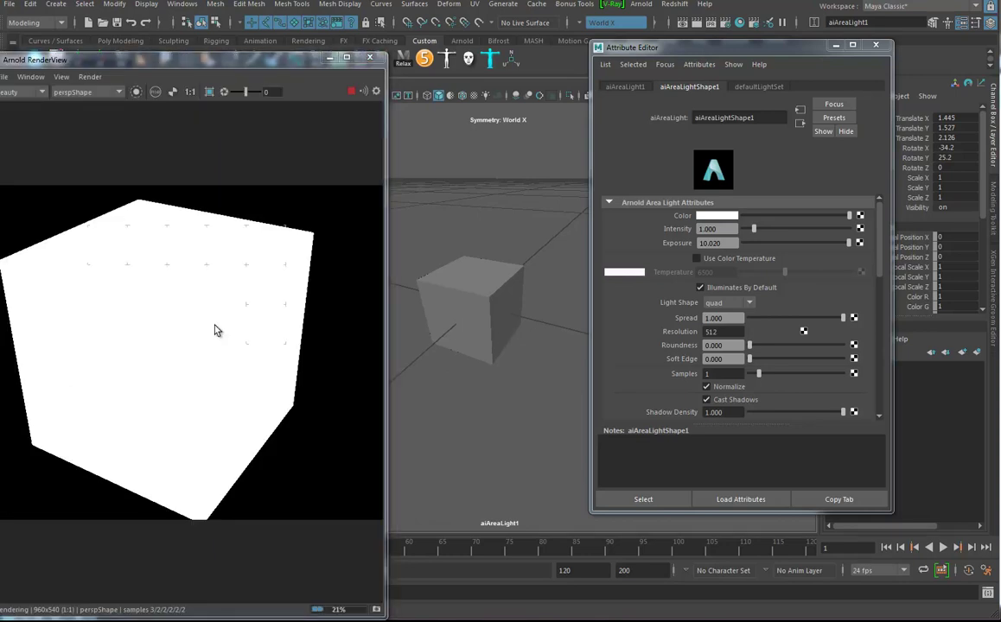
pyautogui.scroll(-5, 512, 326)
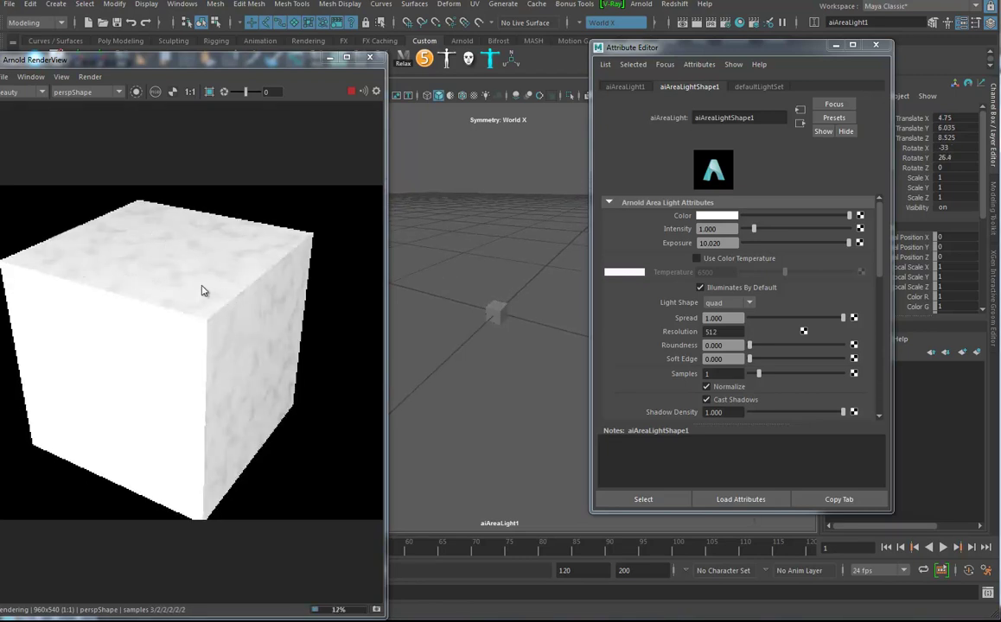
# Step: Switch the viewport back to the perspective camera and frame the cube closely from an angle showing its top and sides
pyautogui.click(489, 350)
pyautogui.press('space')
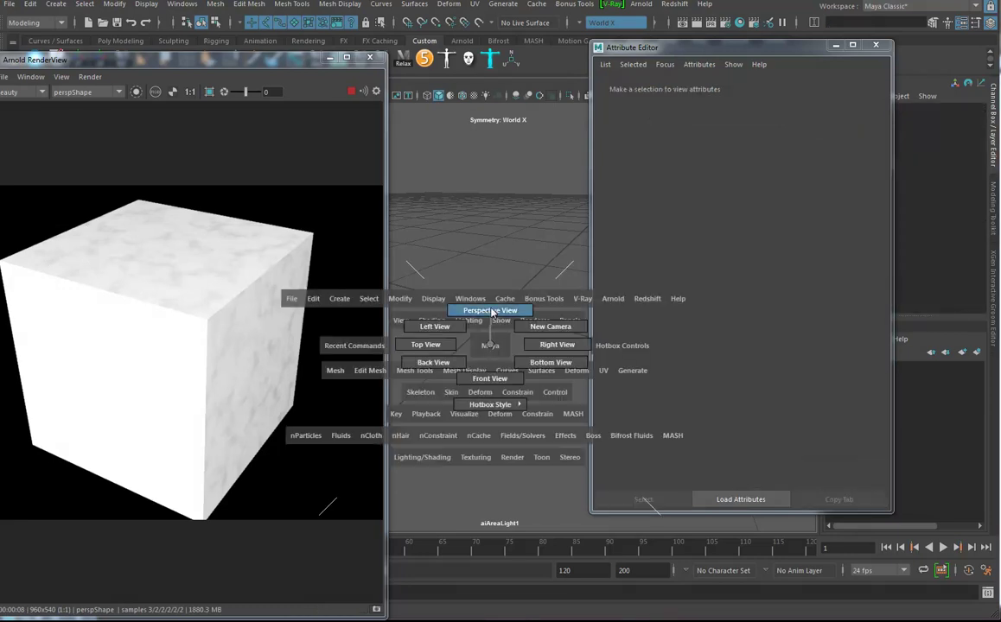
pyautogui.click(490, 309)
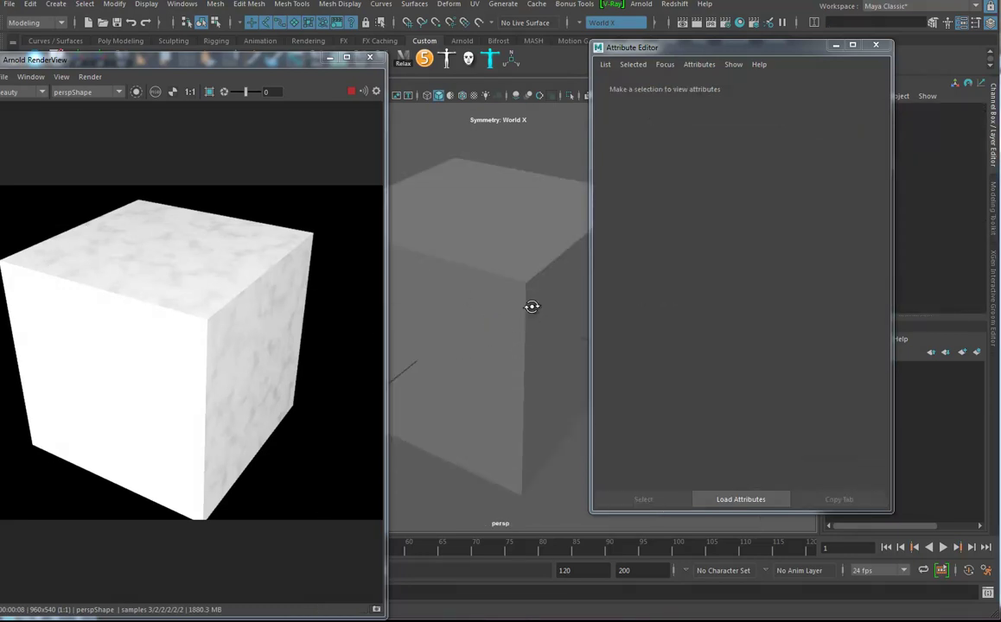
pyautogui.keyDown('alt'); pyautogui.moveTo(527, 306); pyautogui.dragTo(7, 295, button='right'); pyautogui.keyUp('alt')
pyautogui.keyDown('alt'); pyautogui.moveTo(484, 329); pyautogui.dragTo(619, 364); pyautogui.keyUp('alt')
pyautogui.keyDown('alt'); pyautogui.moveTo(744, 413); pyautogui.dragTo(889, 458, button='right'); pyautogui.keyUp('alt')
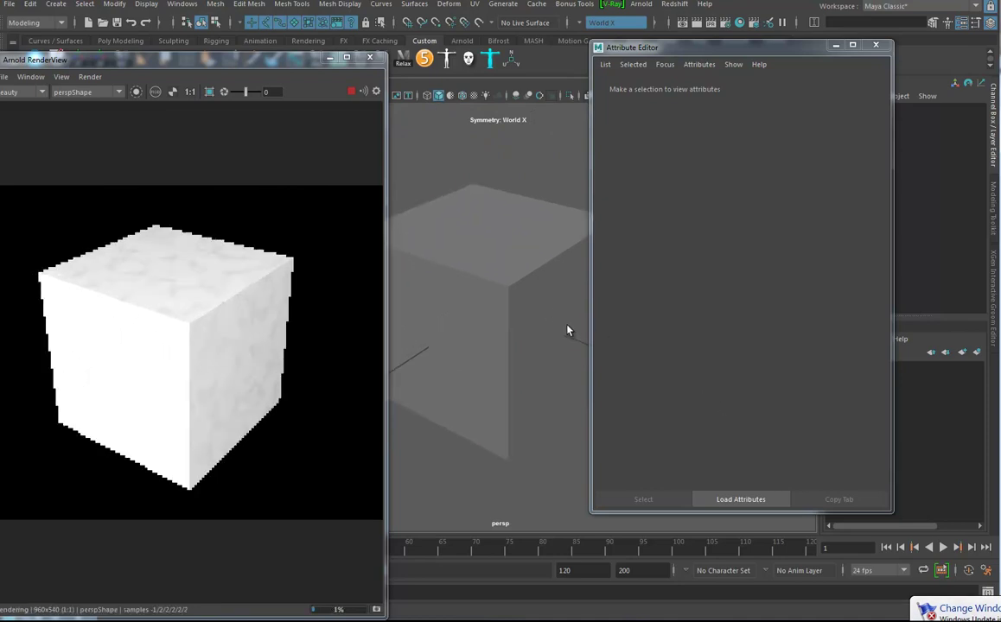
pyautogui.keyDown('alt'); pyautogui.moveTo(482, 310); pyautogui.dragTo(489, 339); pyautogui.keyUp('alt')
pyautogui.keyDown('alt'); pyautogui.moveTo(466, 248); pyautogui.dragTo(465, 267, button='right'); pyautogui.keyUp('alt')
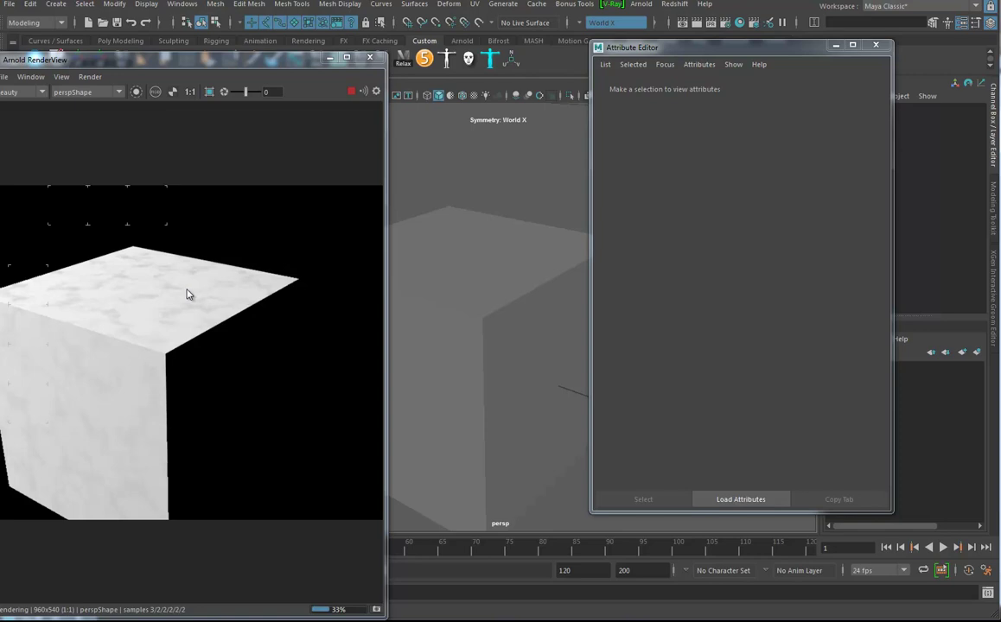
# Step: Raise the Base Metalness of the cube's aiStandardSurface1 material to 0.817 and check the live render from other distances and angles
pyautogui.click(496, 246)
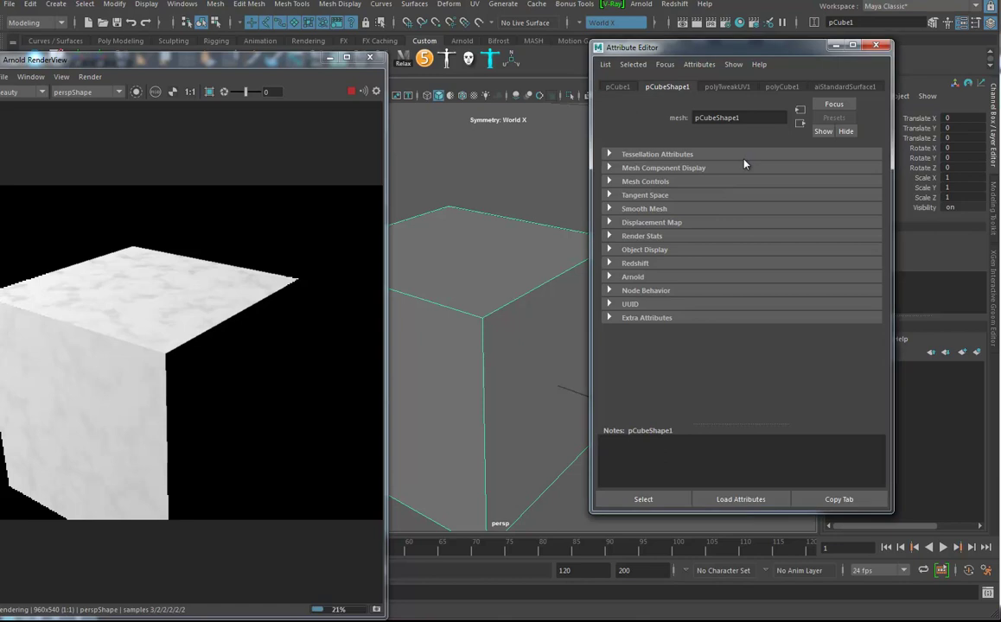
pyautogui.click(845, 86)
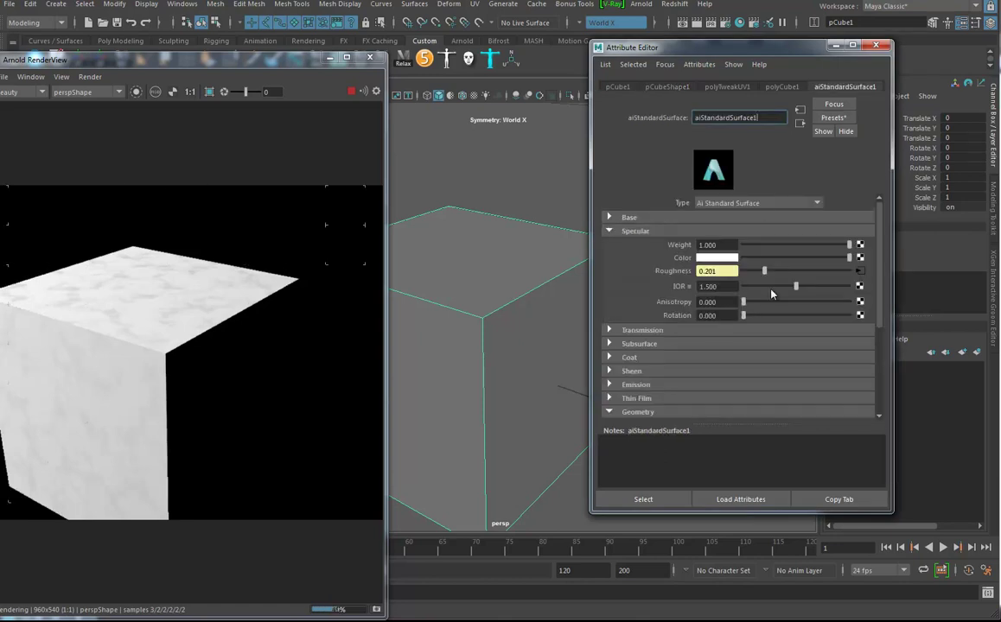
pyautogui.click(631, 218)
pyautogui.moveTo(745, 274); pyautogui.dragTo(828, 273)
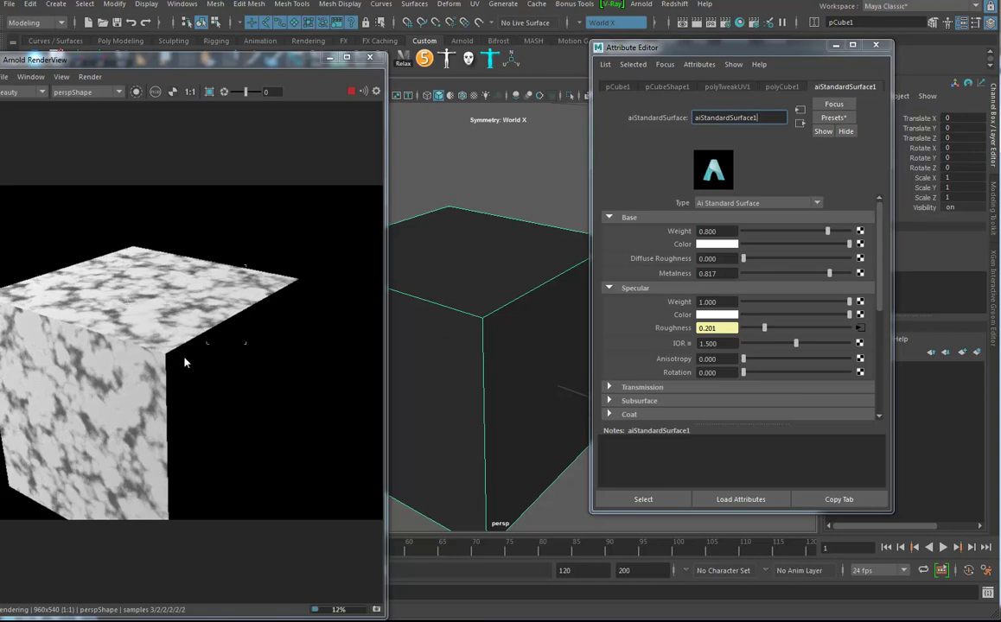
pyautogui.keyDown('alt'); pyautogui.moveTo(464, 327); pyautogui.dragTo(436, 321); pyautogui.keyUp('alt')
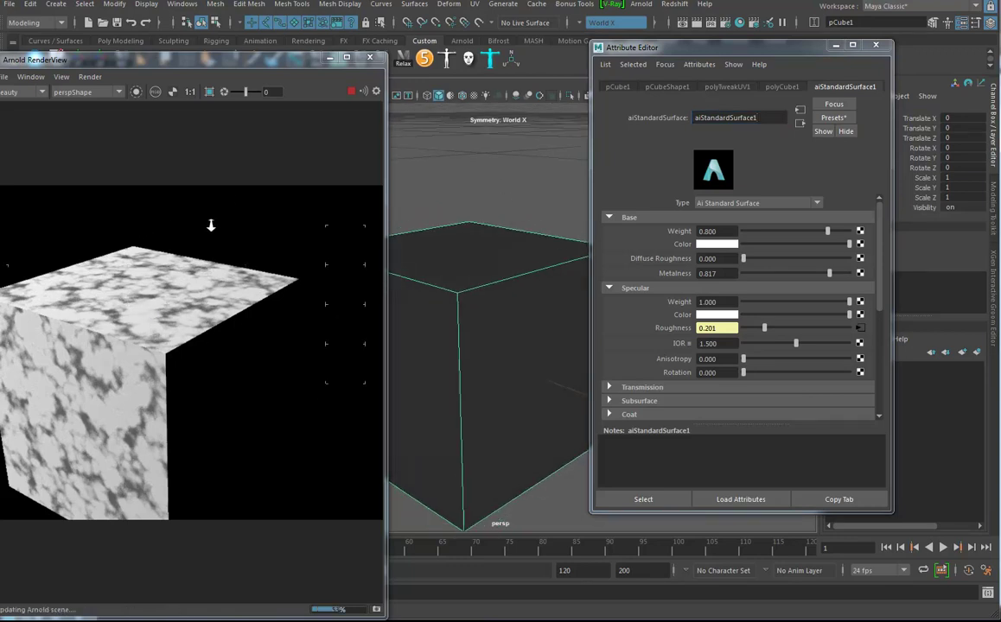
pyautogui.press('f')
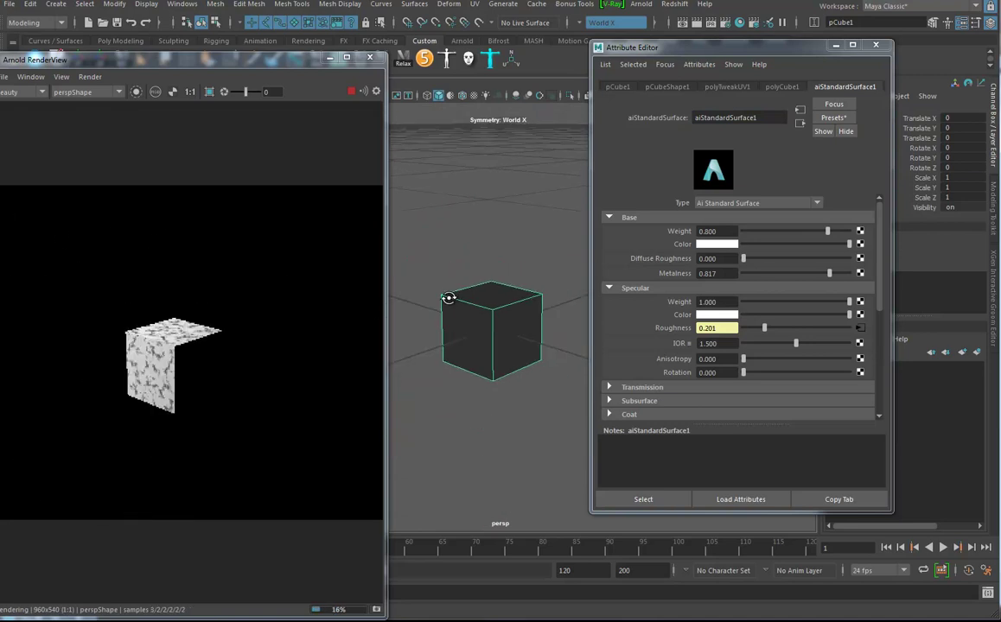
pyautogui.keyDown('alt'); pyautogui.moveTo(447, 286); pyautogui.dragTo(462, 317); pyautogui.keyUp('alt')
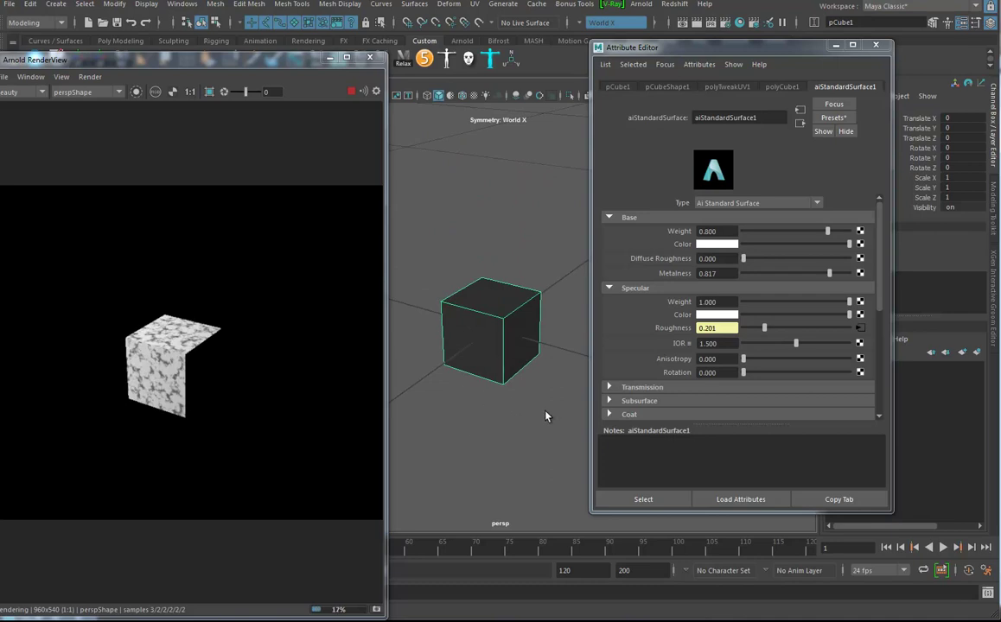
pyautogui.keyDown('alt'); pyautogui.moveTo(569, 424); pyautogui.dragTo(709, 481, button='right'); pyautogui.keyUp('alt')
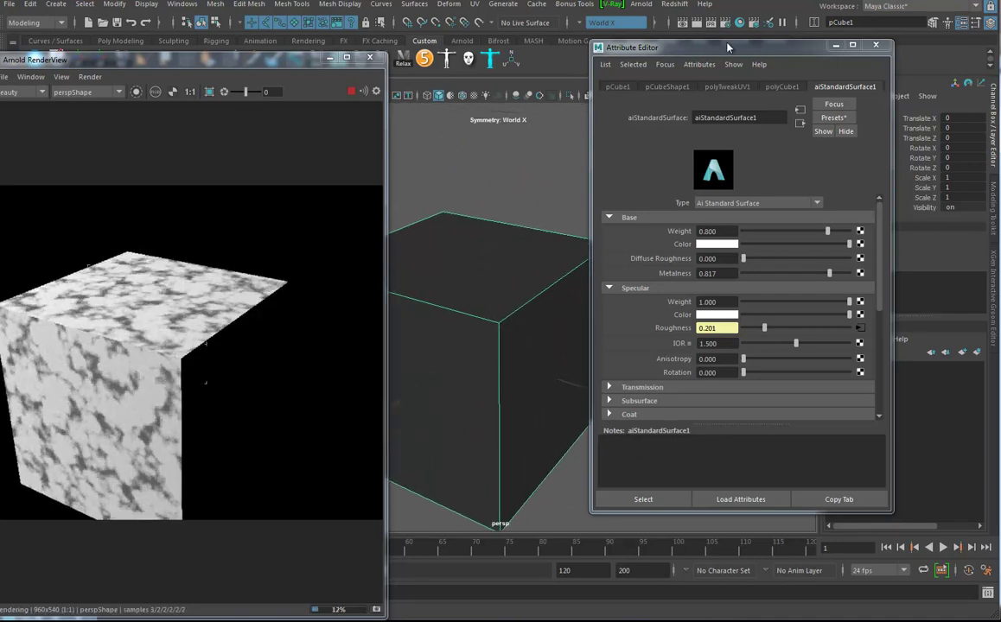
# Step: Open the Hypershade and connect the noise1 texture to the Bump Mapping of aiStandardSurface1
pyautogui.click(737, 23)
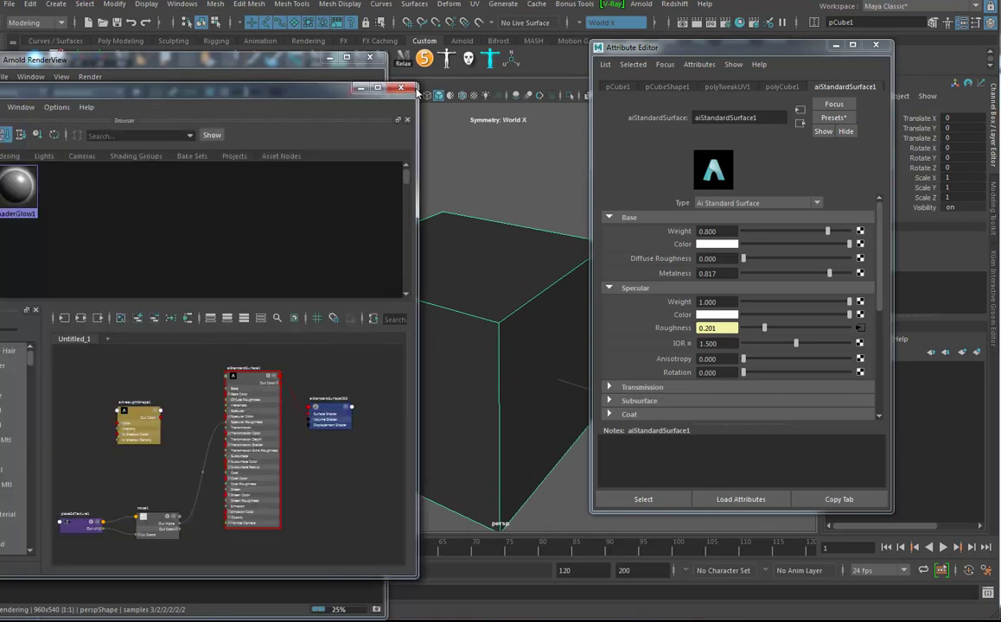
pyautogui.moveTo(328, 89); pyautogui.dragTo(496, 85)
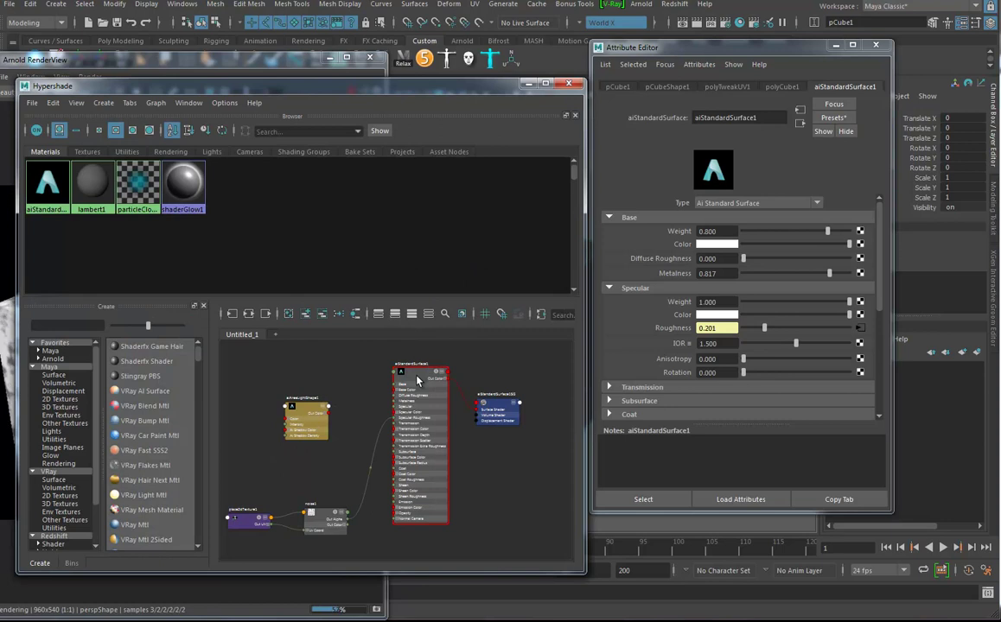
pyautogui.click(417, 379)
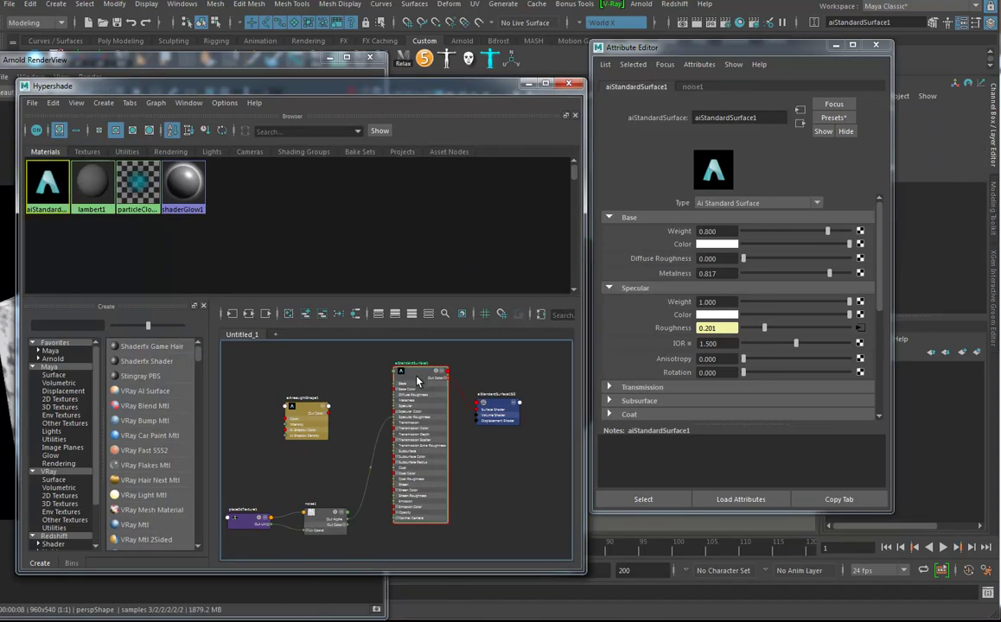
pyautogui.scroll(-5, 666, 344)
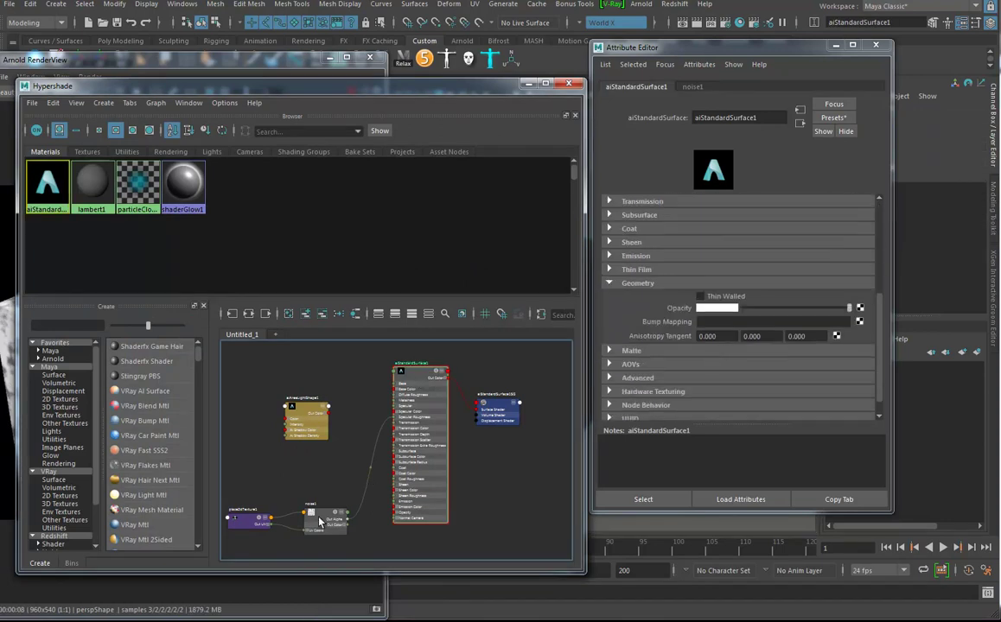
pyautogui.moveTo(326, 515); pyautogui.dragTo(670, 323, button='middle')
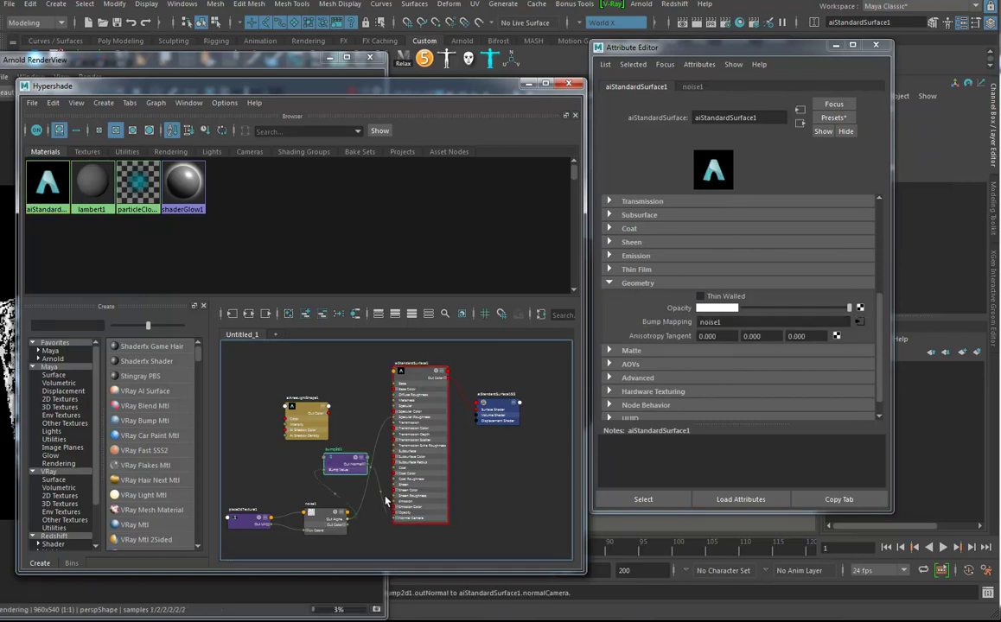
# Step: Try a Bump Depth of 0.1 on the bump2d1 node, and reduce it to 0.01 while watching the live render
pyautogui.click(345, 464)
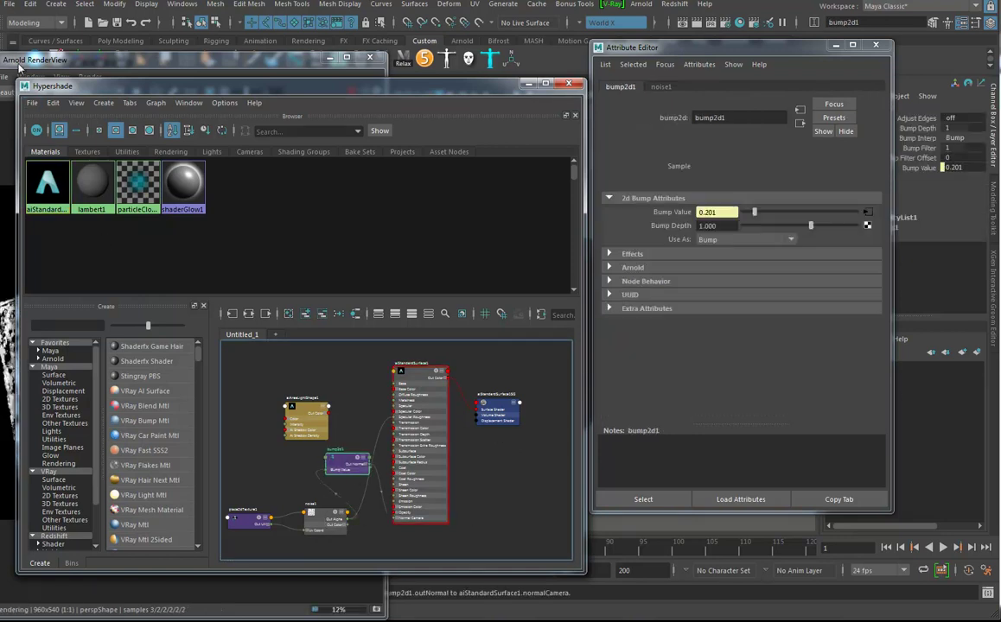
pyautogui.click(27, 61)
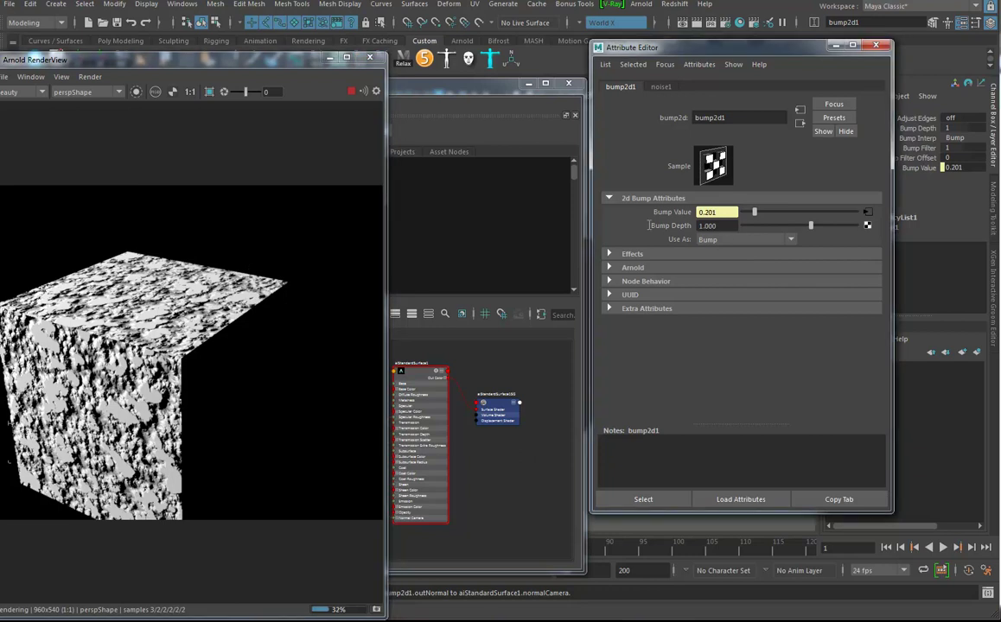
pyautogui.doubleClick(722, 226)
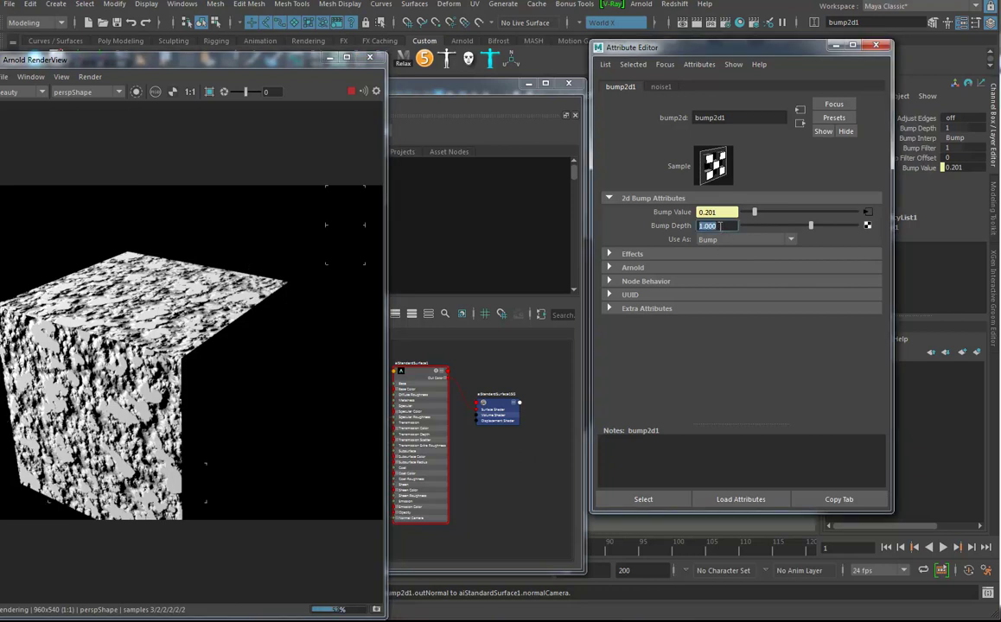
pyautogui.write('0.1')
pyautogui.press('Return')
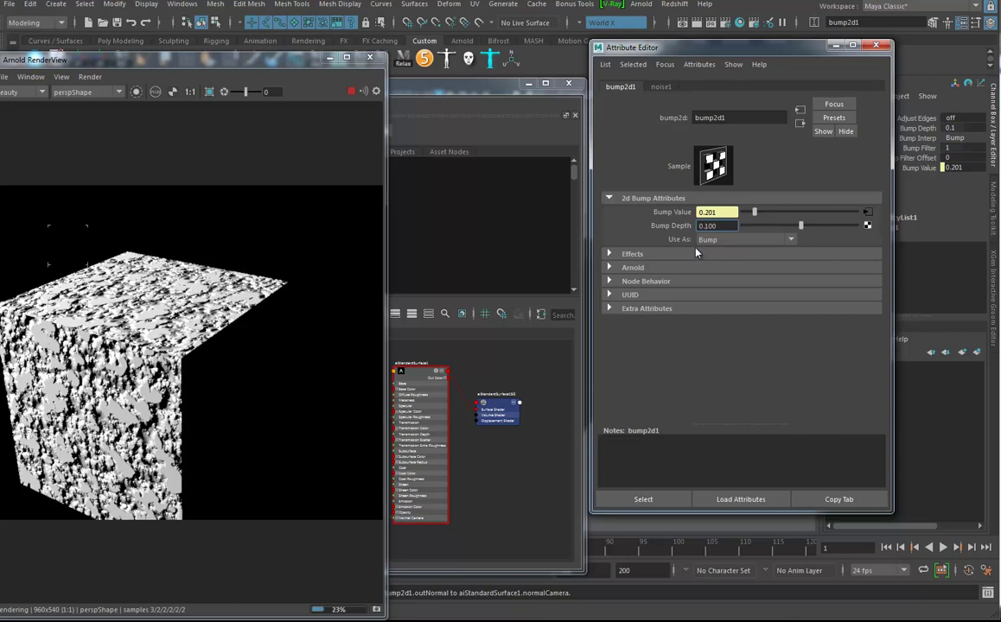
pyautogui.write('0.01')
pyautogui.press('Return')
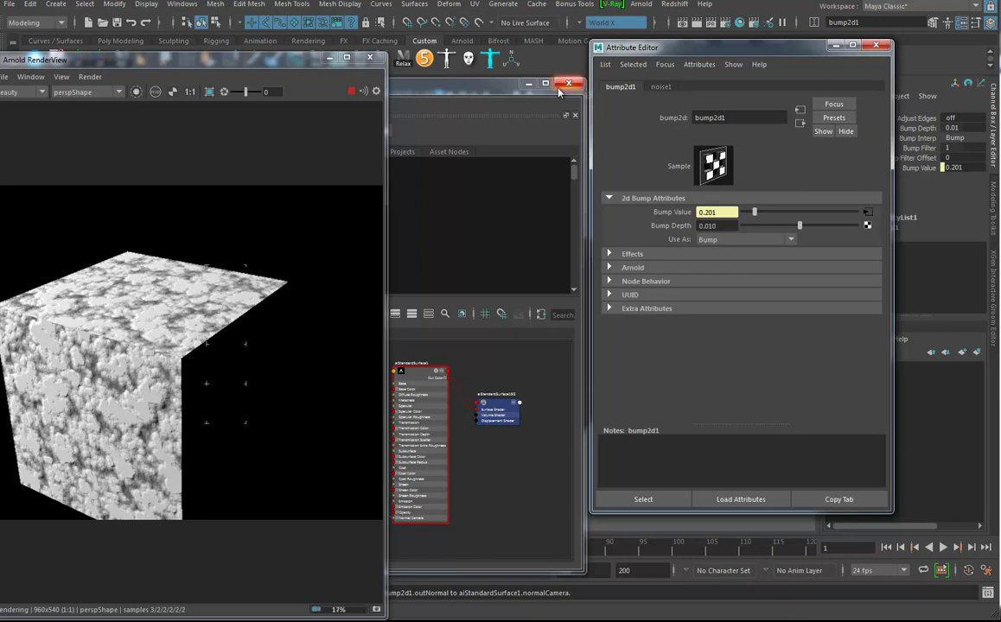
# Step: Close the Hypershade and reframe the cube in the perspective view for the bump render
pyautogui.click(500, 356)
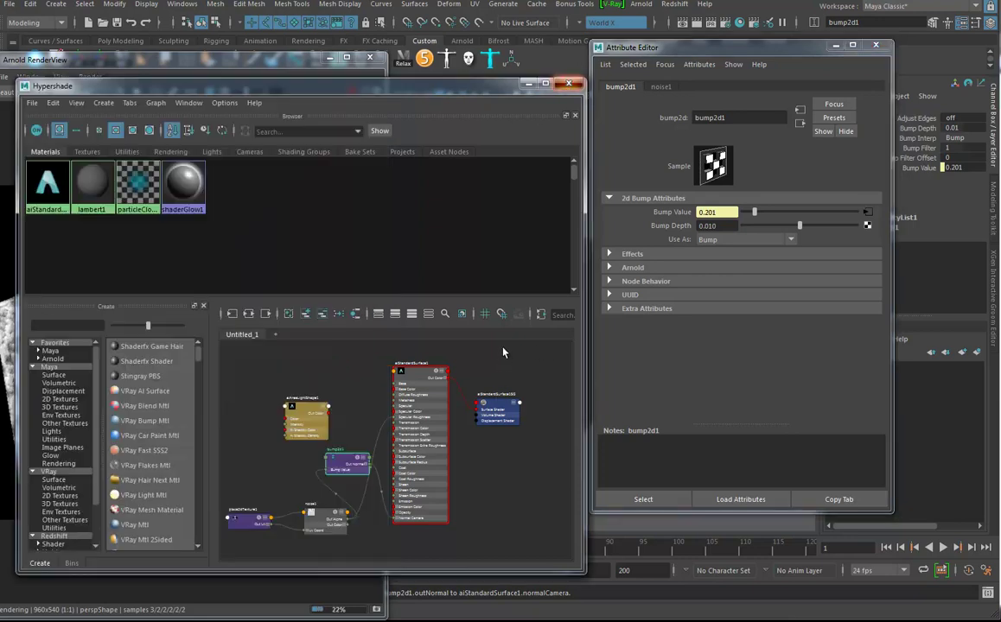
pyautogui.click(569, 84)
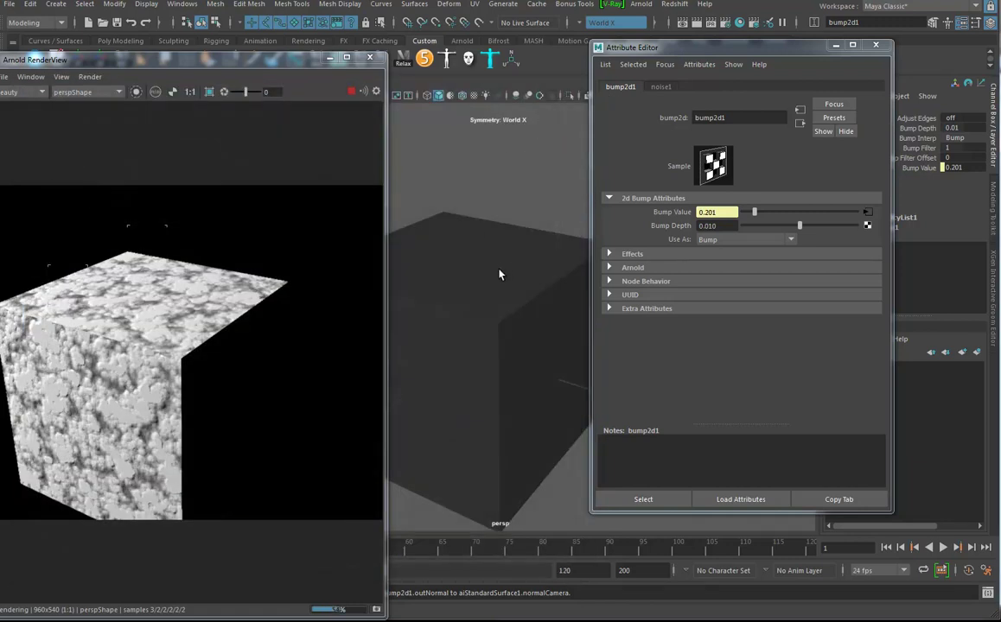
pyautogui.keyDown('alt'); pyautogui.moveTo(508, 273); pyautogui.dragTo(504, 272); pyautogui.keyUp('alt')
pyautogui.keyDown('alt'); pyautogui.moveTo(504, 272); pyautogui.dragTo(539, 311, button='right'); pyautogui.keyUp('alt')
pyautogui.keyDown('alt'); pyautogui.moveTo(539, 311); pyautogui.dragTo(503, 305); pyautogui.keyUp('alt')
pyautogui.keyDown('alt'); pyautogui.moveTo(503, 305); pyautogui.dragTo(523, 316, button='middle'); pyautogui.keyUp('alt')
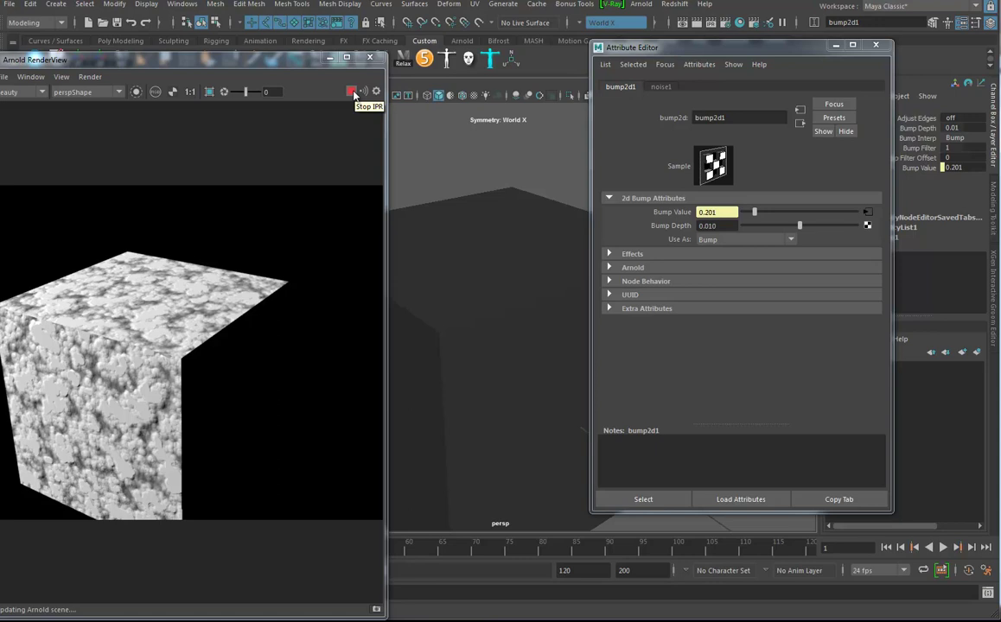
# Step: Stop the live render, reopen the Arnold RenderView, and render the bumped cube from a slightly different angle
pyautogui.click(354, 96)
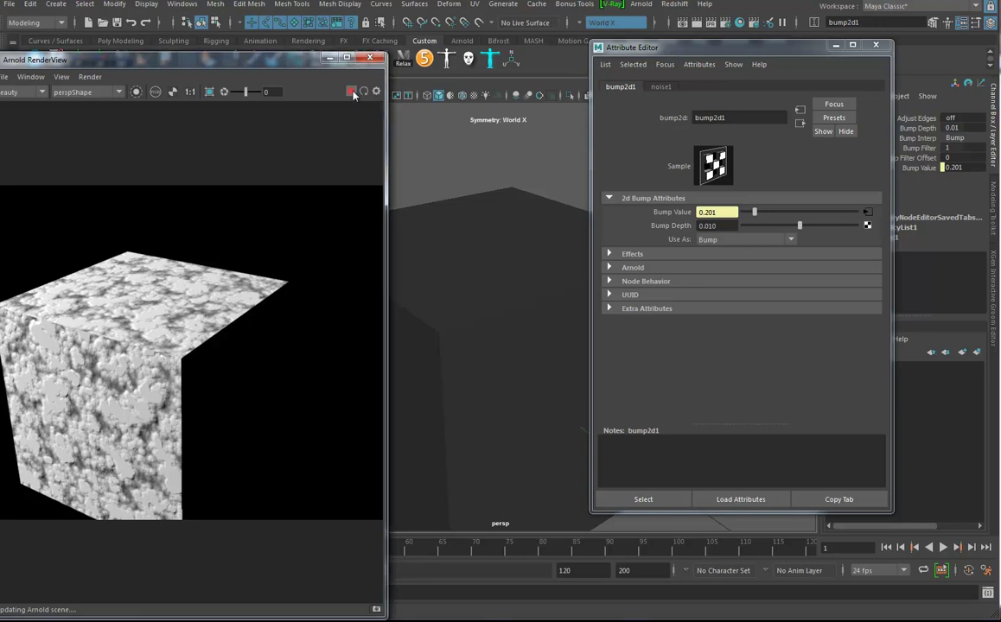
pyautogui.click(328, 58)
pyautogui.click(641, 5)
pyautogui.click(683, 38)
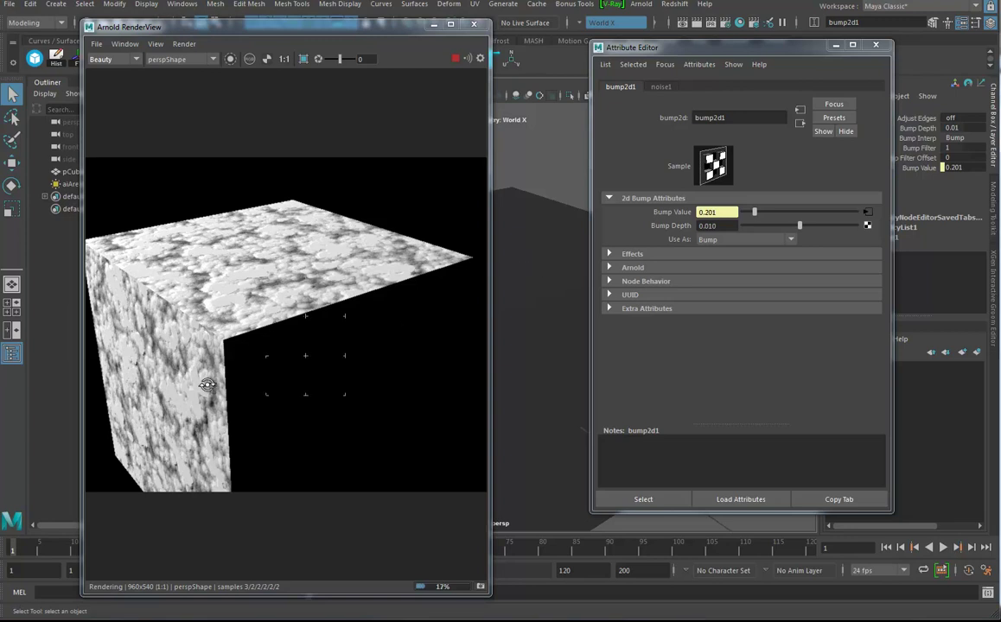
pyautogui.keyDown('alt'); pyautogui.moveTo(522, 285); pyautogui.dragTo(538, 286); pyautogui.keyUp('alt')
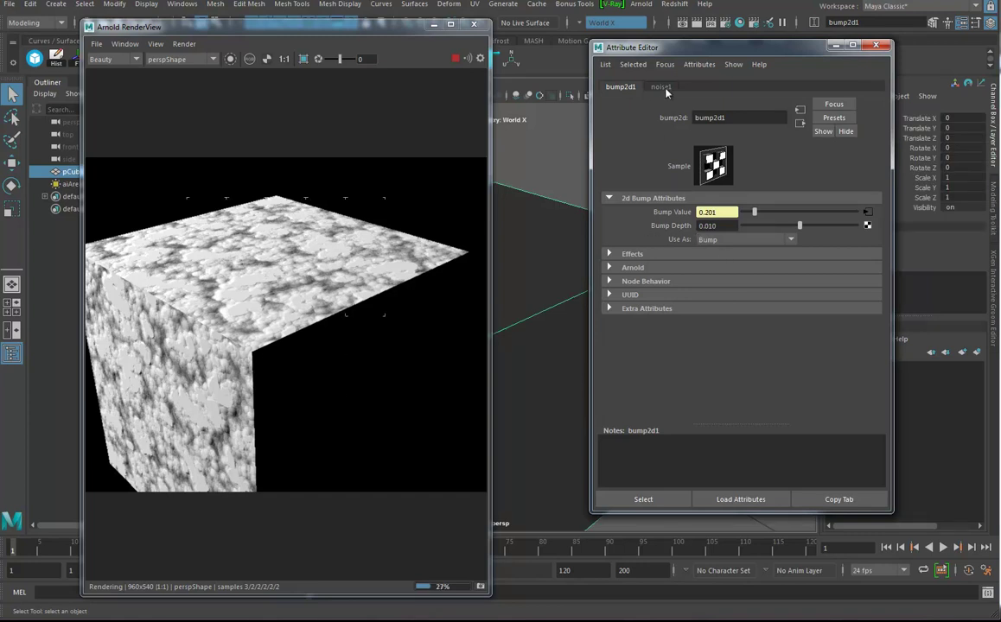
# Step: Set the Depth Max of the noise1 texture to 5 and stop the live render
pyautogui.click(661, 87)
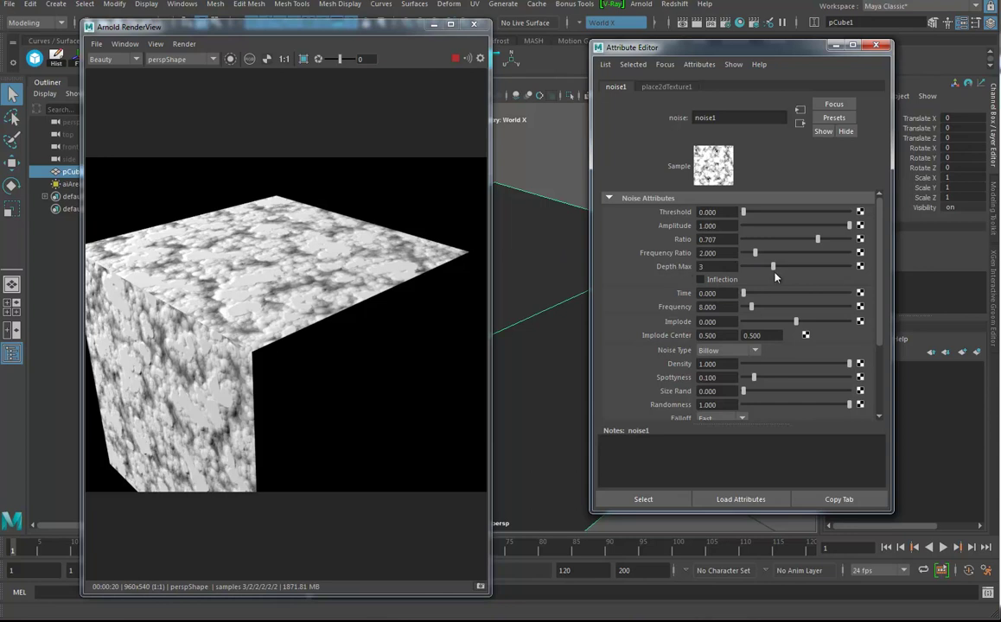
pyautogui.moveTo(773, 267); pyautogui.dragTo(803, 268)
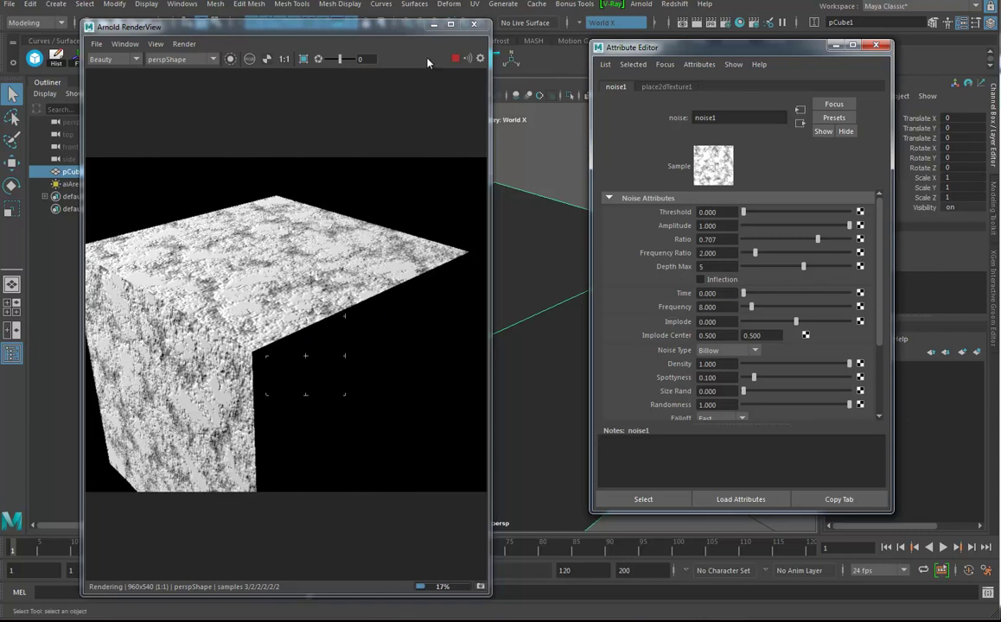
pyautogui.click(456, 60)
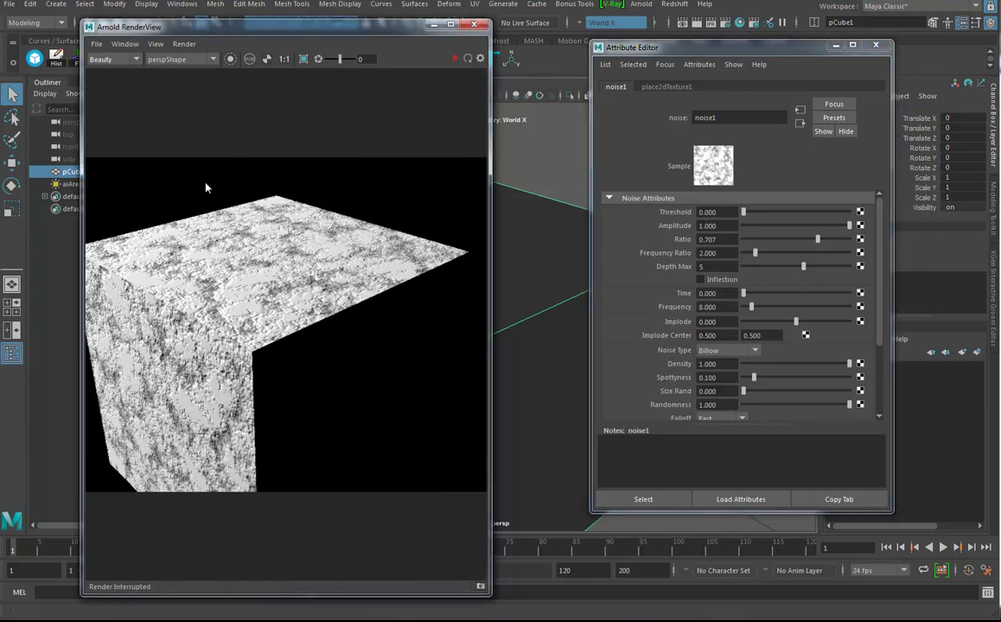
# Step: Switch to the browser window showing the Outlook mail
pyautogui.click(126, 620)
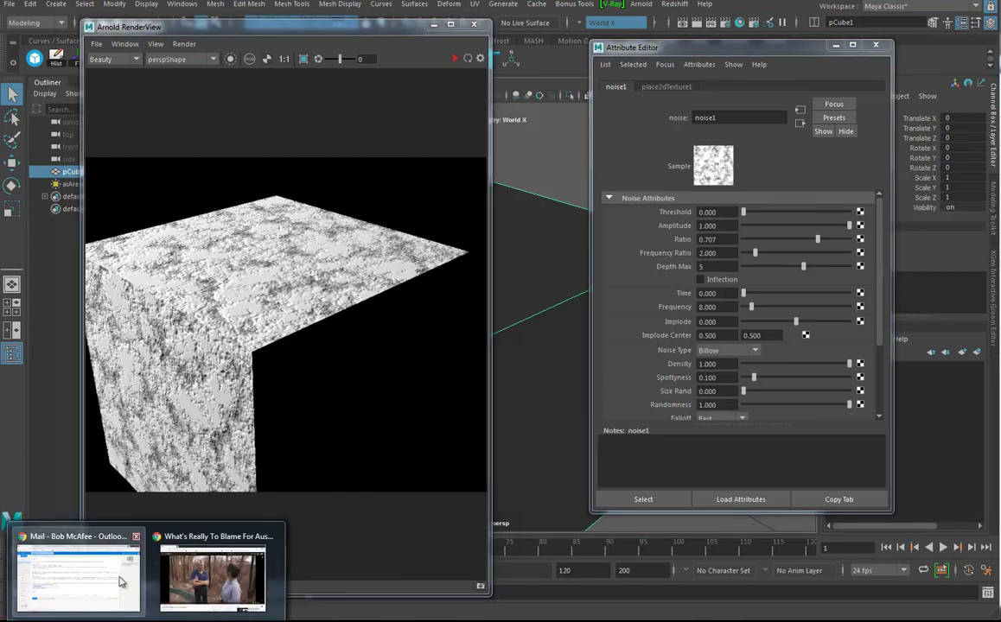
pyautogui.click(78, 572)
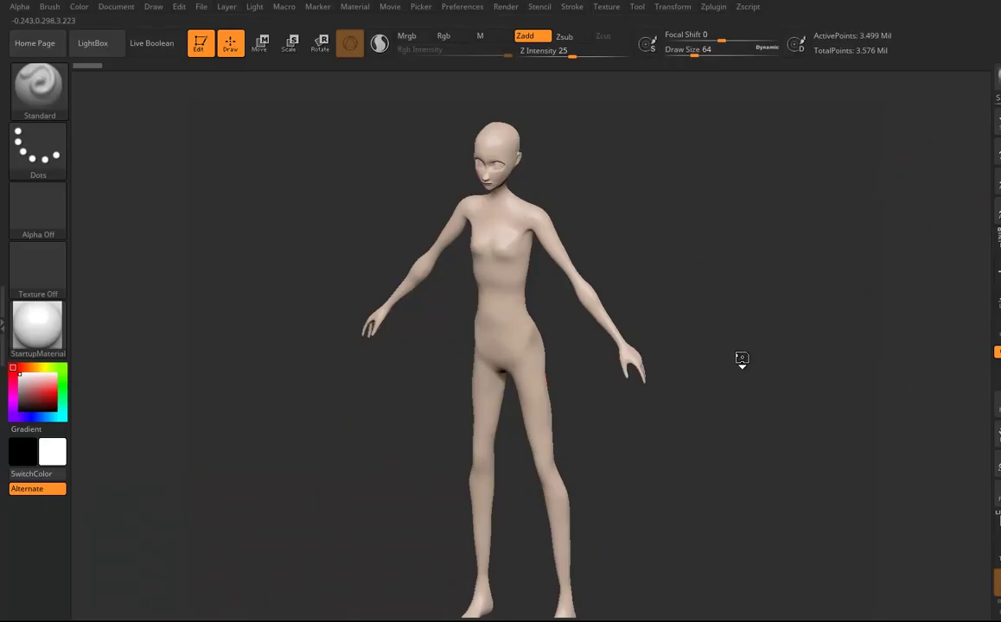
# Step: Turn on the floor grid and compare the body's position and size with it from several angles
pyautogui.keyDown('alt'); pyautogui.moveTo(741, 359); pyautogui.dragTo(580, 330); pyautogui.keyUp('alt')
pyautogui.moveTo(653, 395)
pyautogui.mouseDown()
pyautogui.moveTo(686, 401)
pyautogui.moveTo(655, 397)
pyautogui.mouseUp()
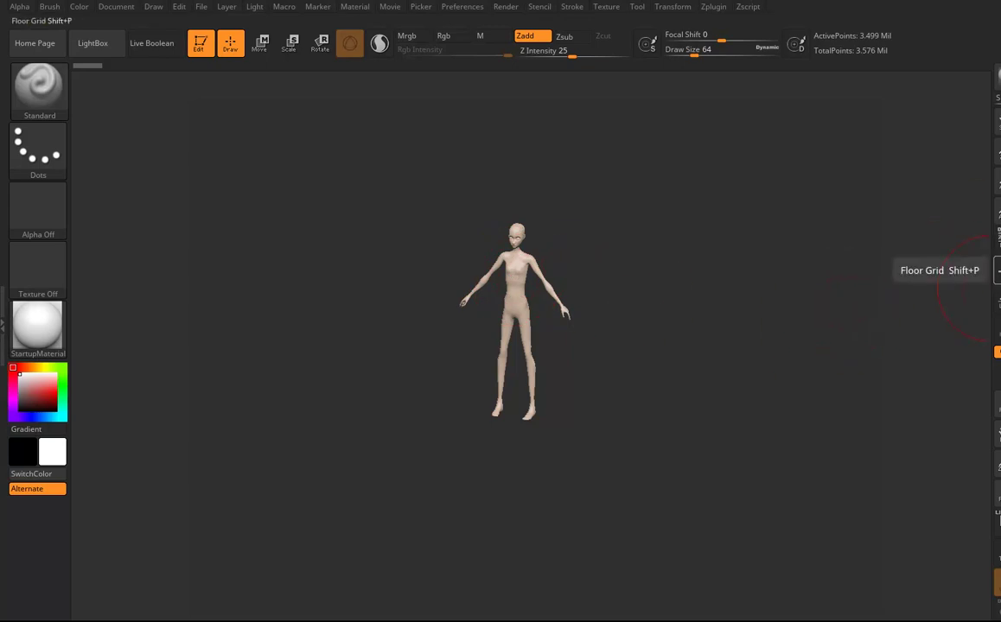
pyautogui.click(996, 270)
pyautogui.moveTo(671, 352); pyautogui.dragTo(497, 410)
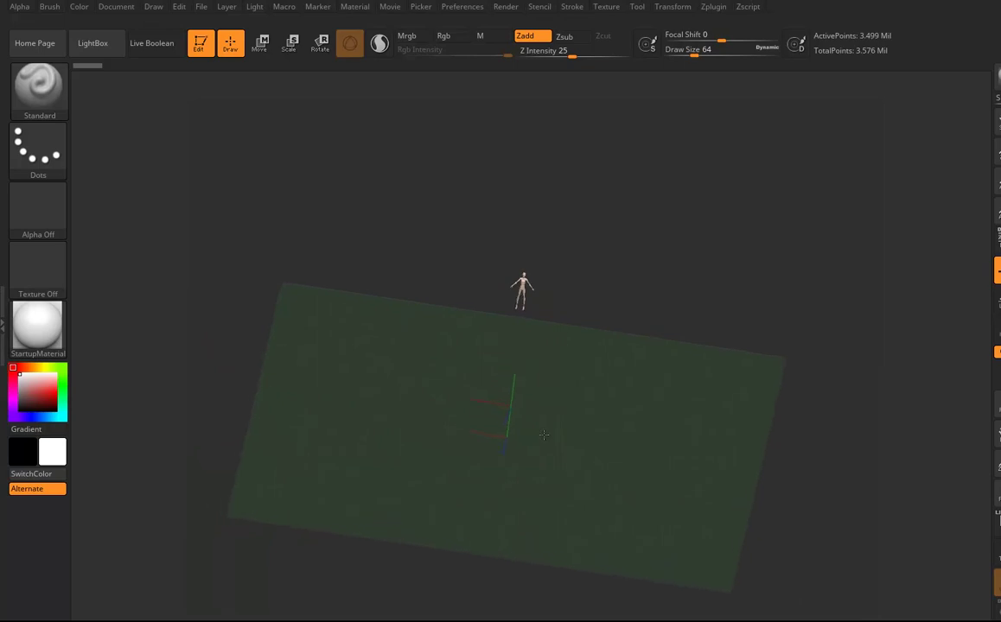
pyautogui.moveTo(594, 398); pyautogui.dragTo(784, 279)
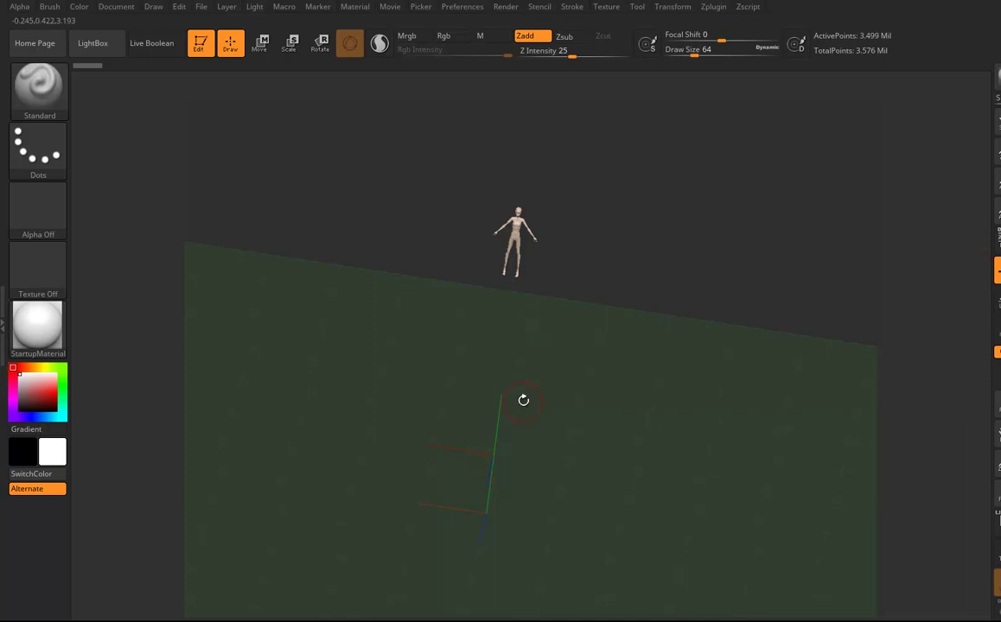
pyautogui.moveTo(598, 369); pyautogui.dragTo(372, 441)
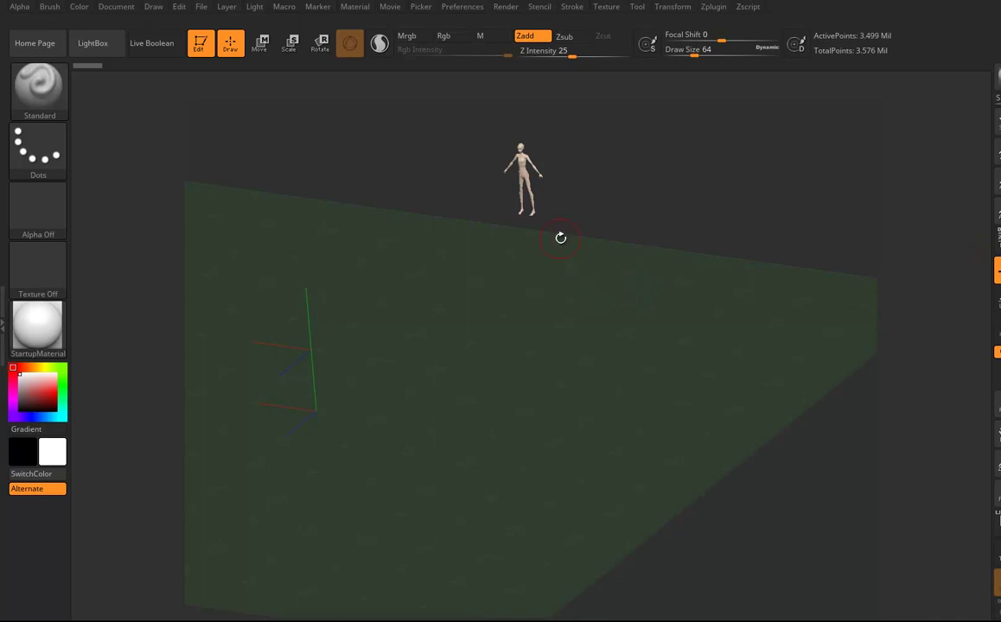
pyautogui.press('f')
pyautogui.moveTo(742, 429)
pyautogui.keyDown('alt'); pyautogui.mouseDown()
pyautogui.moveTo(813, 504)
pyautogui.moveTo(684, 372)
pyautogui.mouseUp(); pyautogui.keyUp('alt')
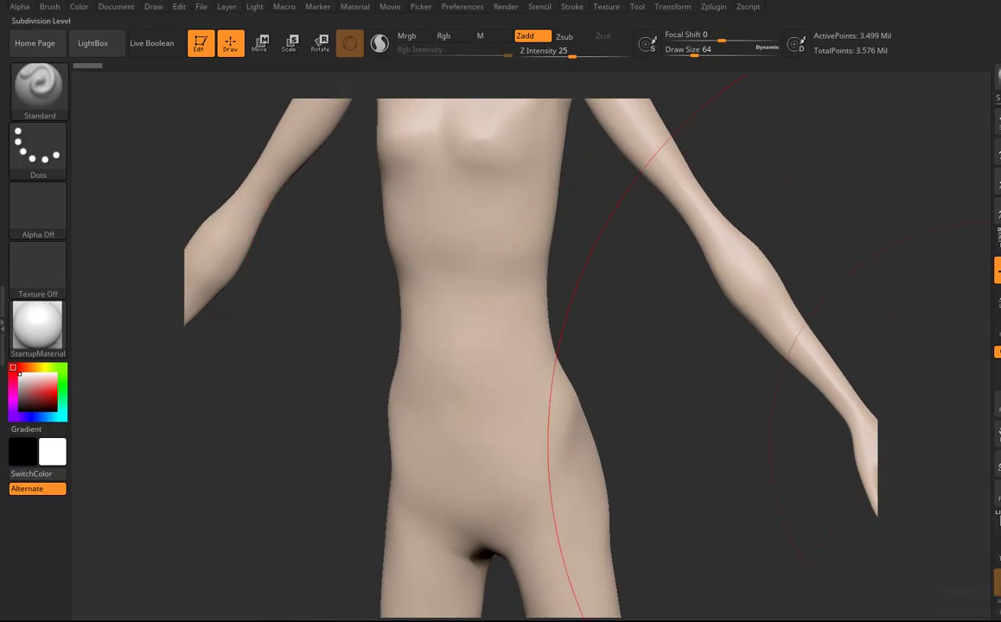
# Step: Drop the body to a lower subdivision level and turn on Draw Polyframe to inspect its topology against the floor grid
pyautogui.click(999, 442)
pyautogui.moveTo(855, 302)
pyautogui.keyDown('alt'); pyautogui.mouseDown()
pyautogui.moveTo(858, 275)
pyautogui.moveTo(744, 264)
pyautogui.moveTo(787, 261)
pyautogui.mouseUp(); pyautogui.keyUp('alt')
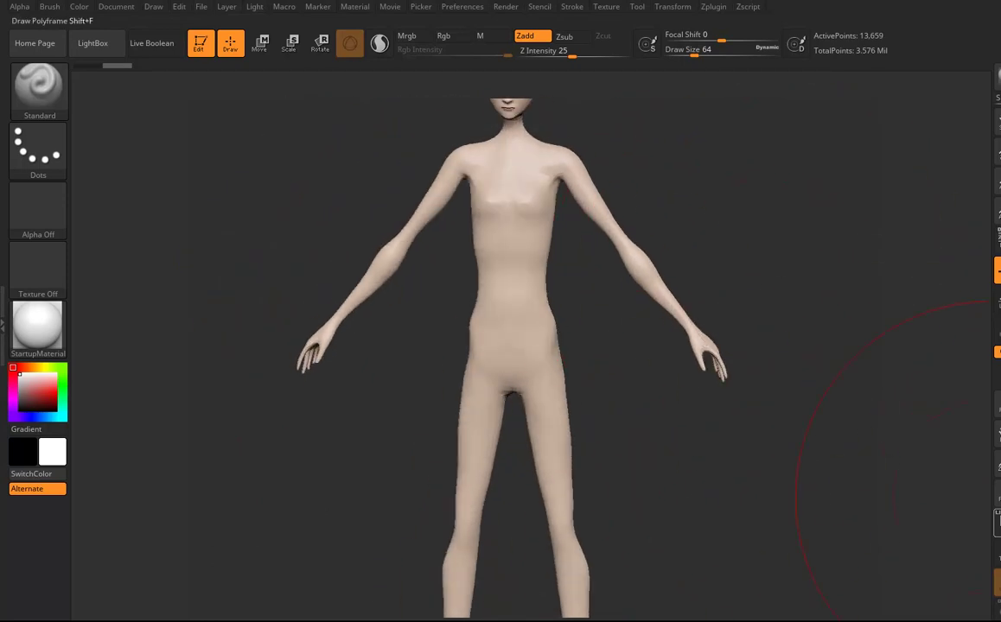
pyautogui.click(996, 517)
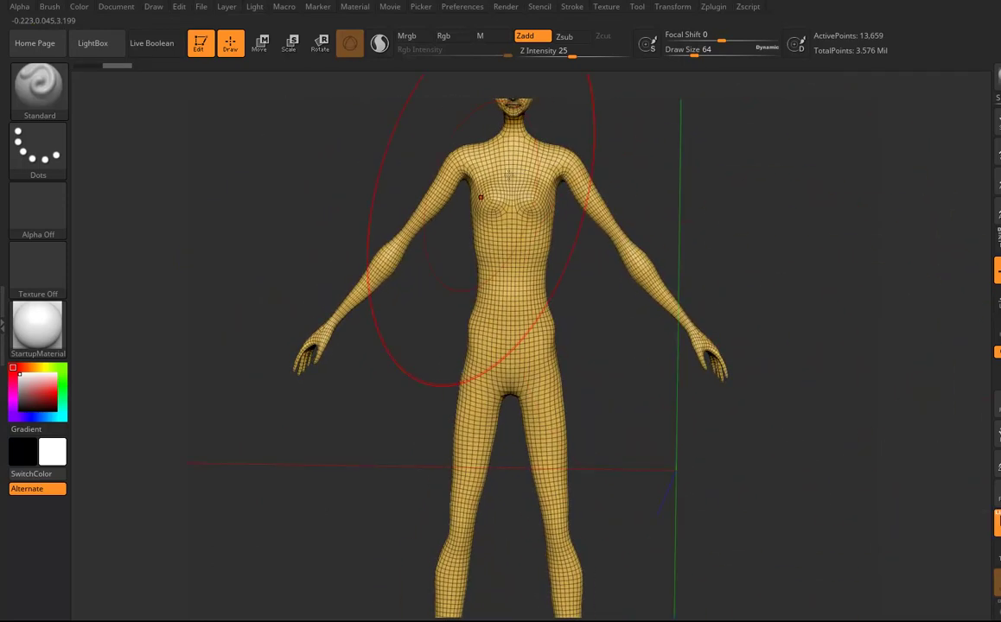
pyautogui.moveTo(722, 465); pyautogui.dragTo(626, 454)
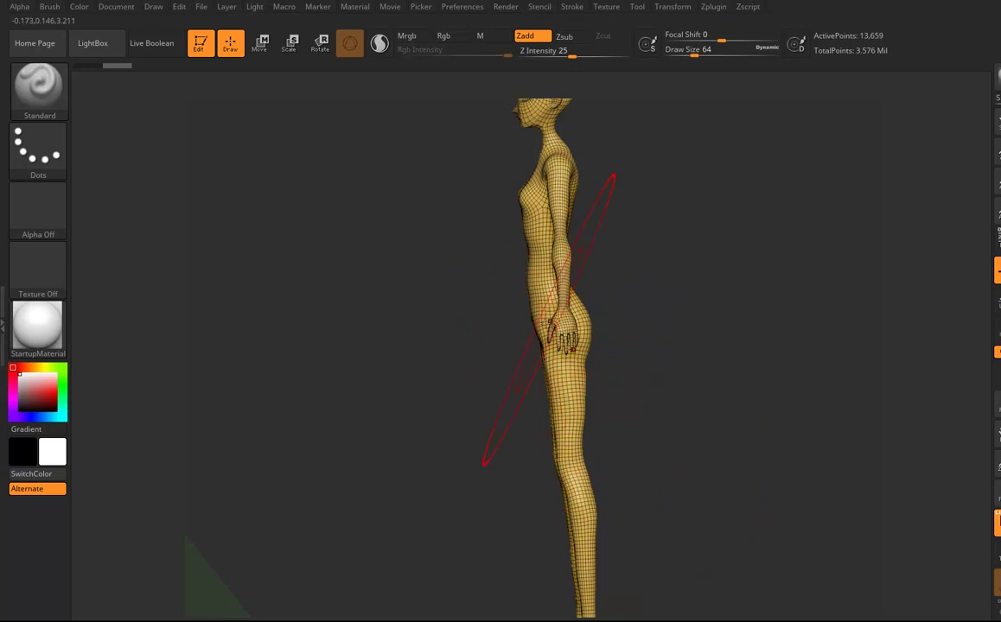
pyautogui.keyDown('alt'); pyautogui.moveTo(711, 411); pyautogui.dragTo(735, 408); pyautogui.keyUp('alt')
pyautogui.keyDown('alt'); pyautogui.moveTo(641, 315); pyautogui.dragTo(659, 339); pyautogui.keyUp('alt')
pyautogui.moveTo(740, 385); pyautogui.dragTo(701, 377)
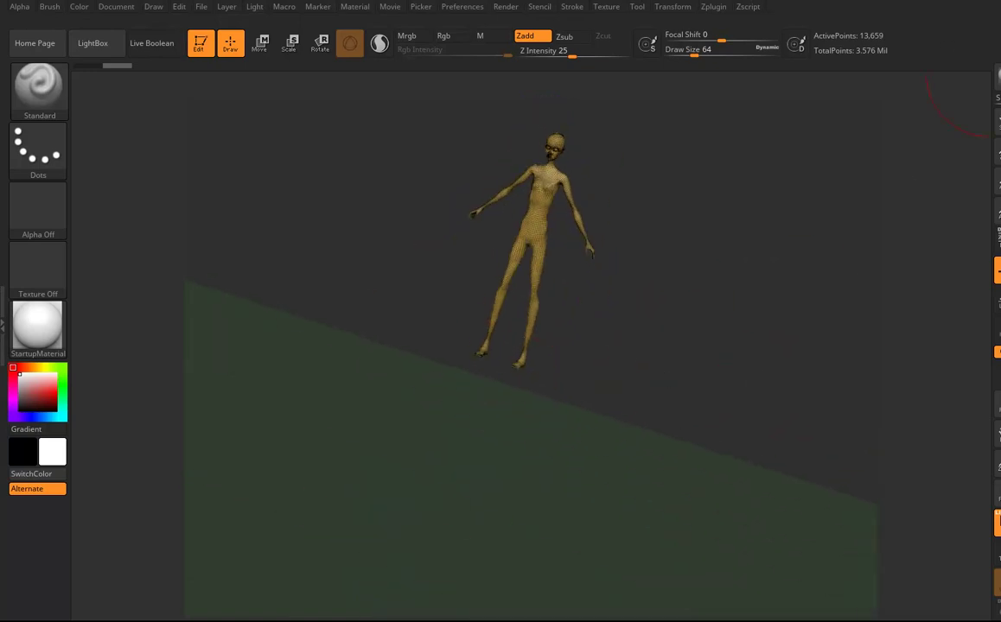
# Step: Export the low-resolution body to the Downloads folder as CherryCandyBody01 in OBJ format
pyautogui.click(1000, 157)
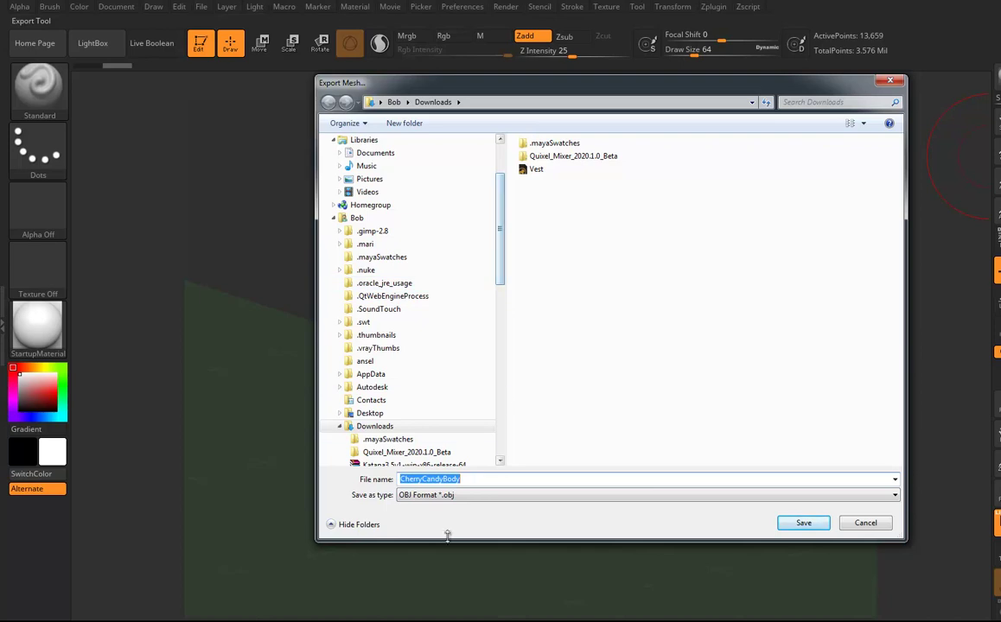
pyautogui.click(475, 480)
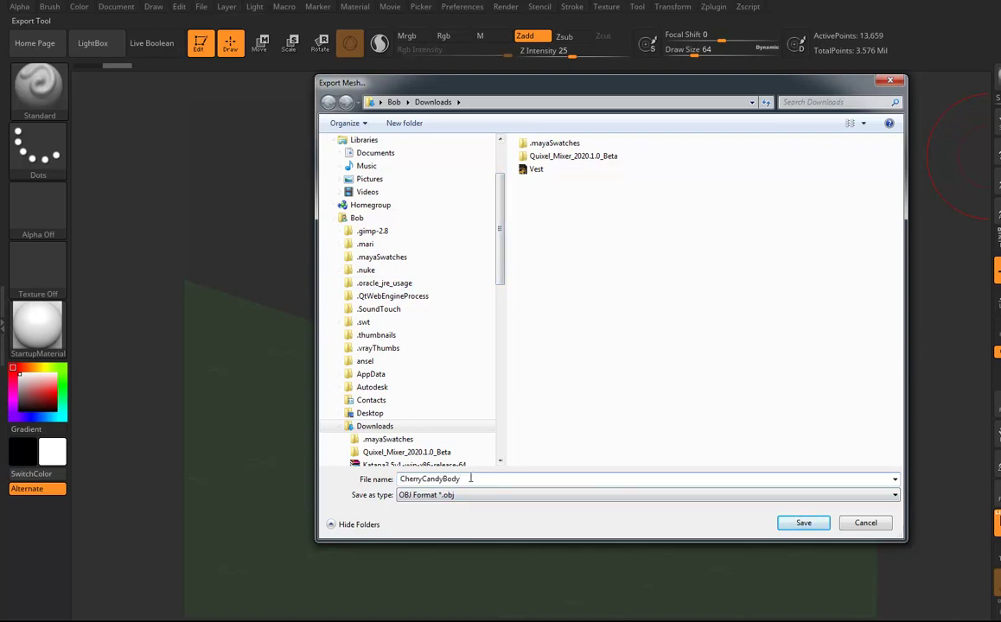
pyautogui.click(799, 524)
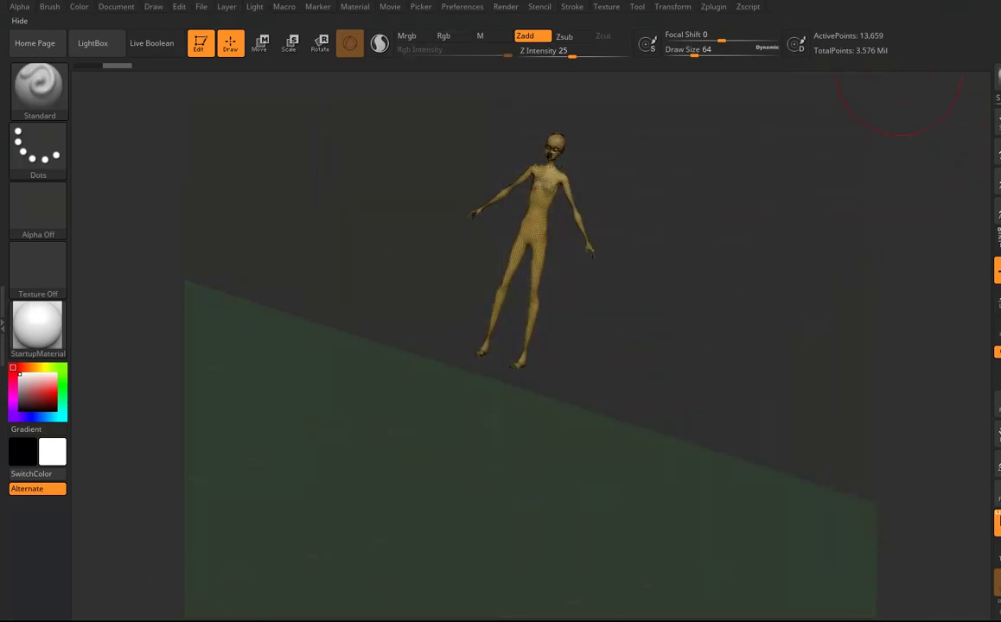
# Step: Hide ZBrush, switch to Maya, and close the Arnold RenderView and the Attribute Editor
pyautogui.click(997, 2)
pyautogui.moveTo(245, 620)
pyautogui.click(311, 572)
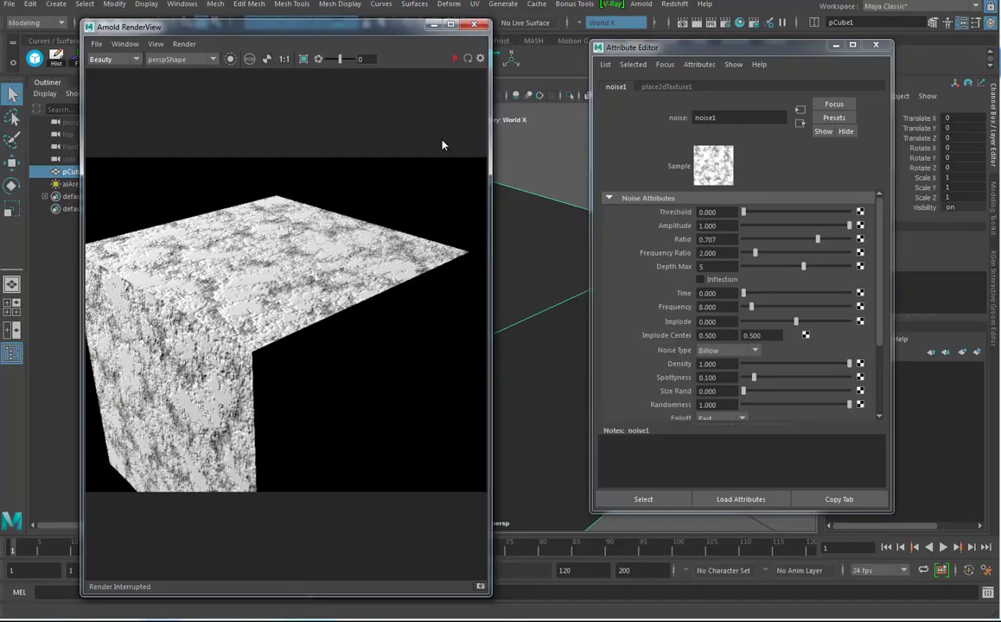
pyautogui.click(481, 28)
pyautogui.click(875, 44)
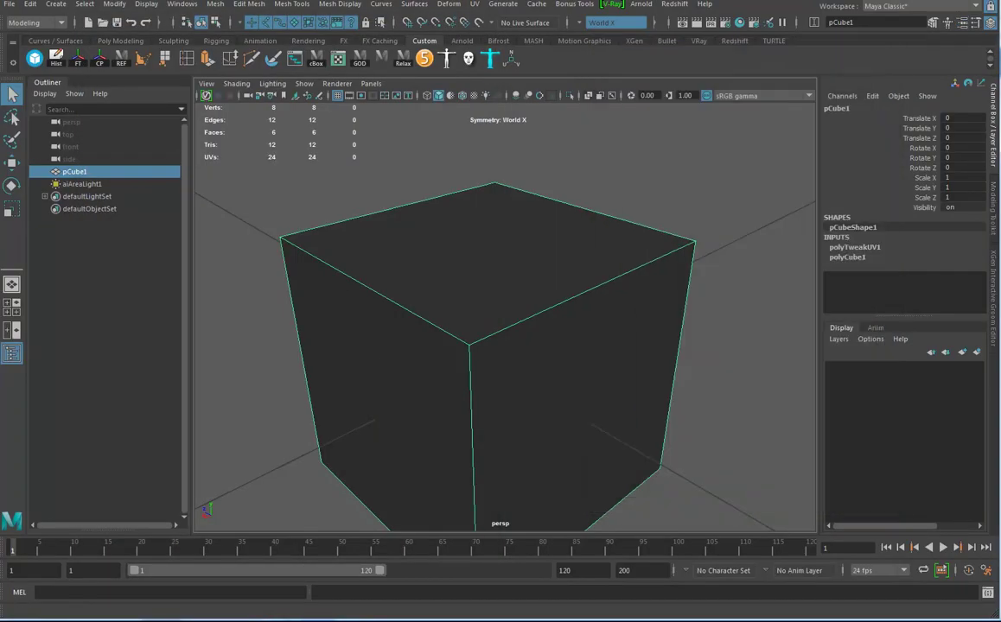
# Step: Start a new scene without saving the changes to the cube scene
pyautogui.click(12, 5)
pyautogui.click(39, 34)
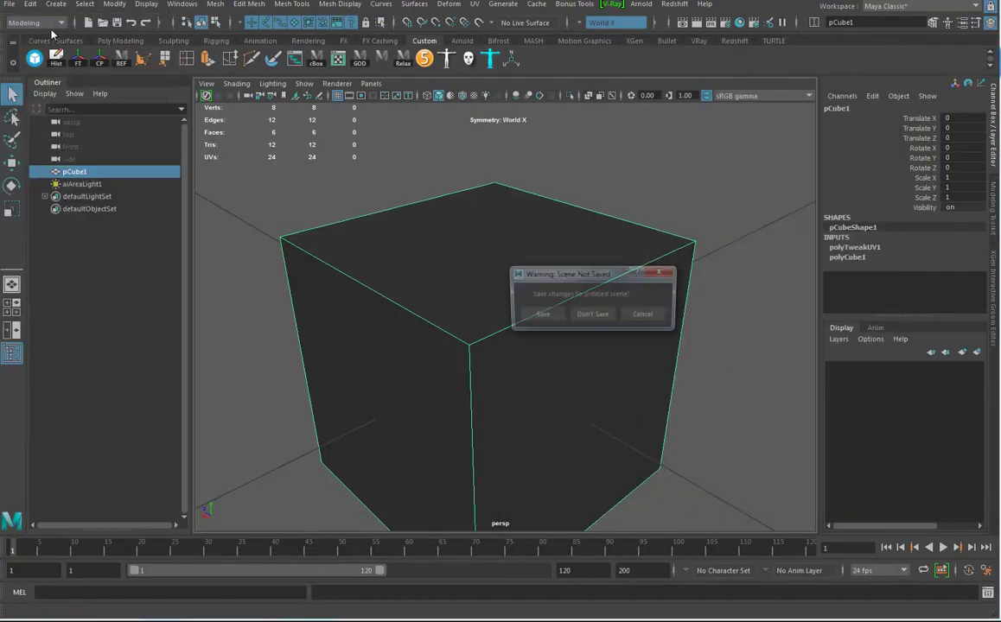
pyautogui.click(601, 318)
# Step: Import CherryCandyBody01.OBJ from the Downloads folder with the Single Object option
pyautogui.click(12, 4)
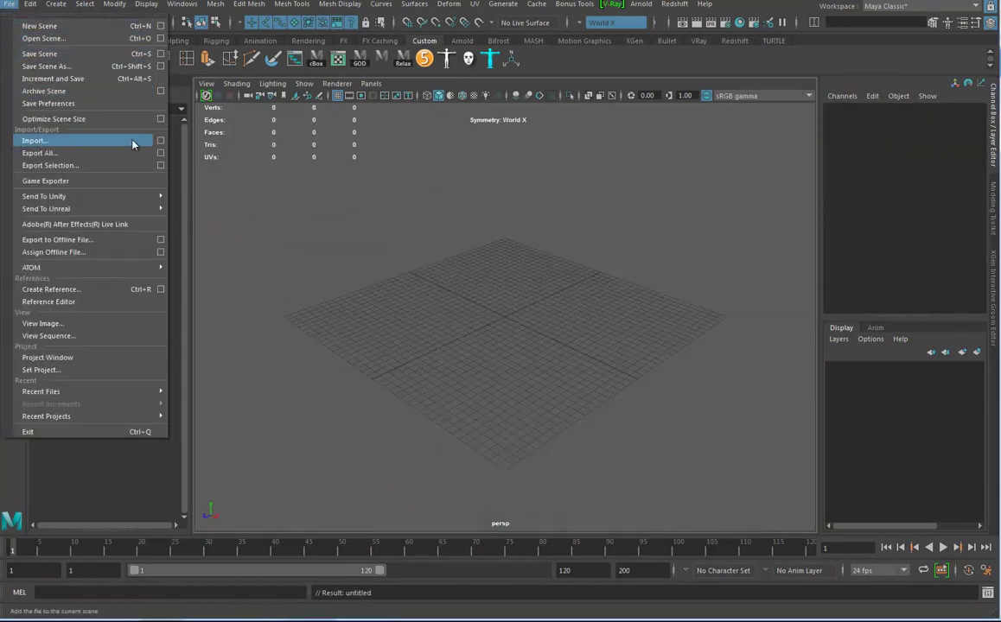
pyautogui.click(143, 141)
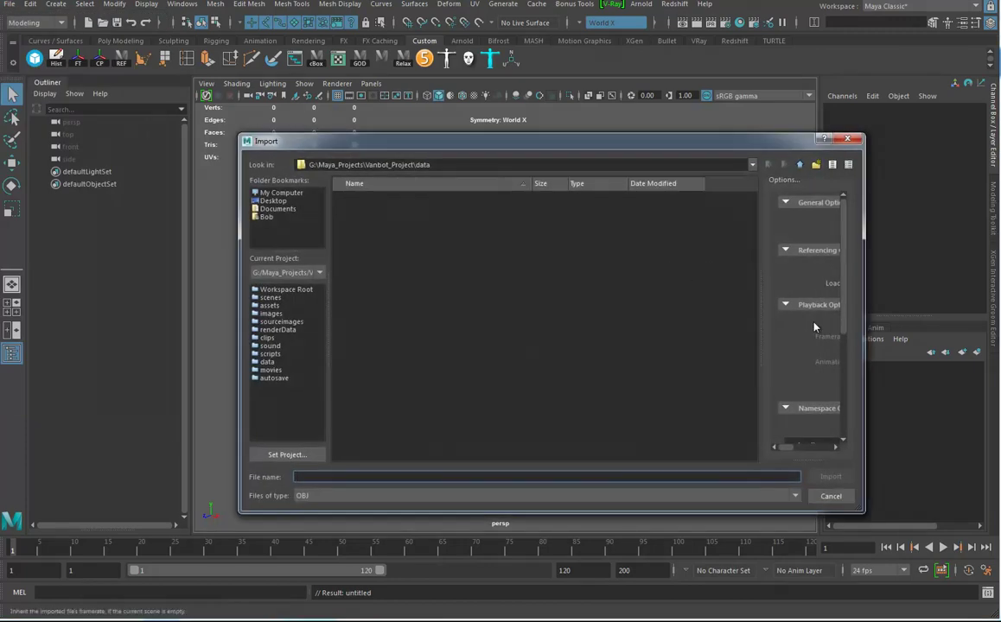
pyautogui.moveTo(761, 349); pyautogui.dragTo(554, 346)
pyautogui.scroll(-3, 780, 375)
pyautogui.moveTo(845, 339); pyautogui.dragTo(703, 380)
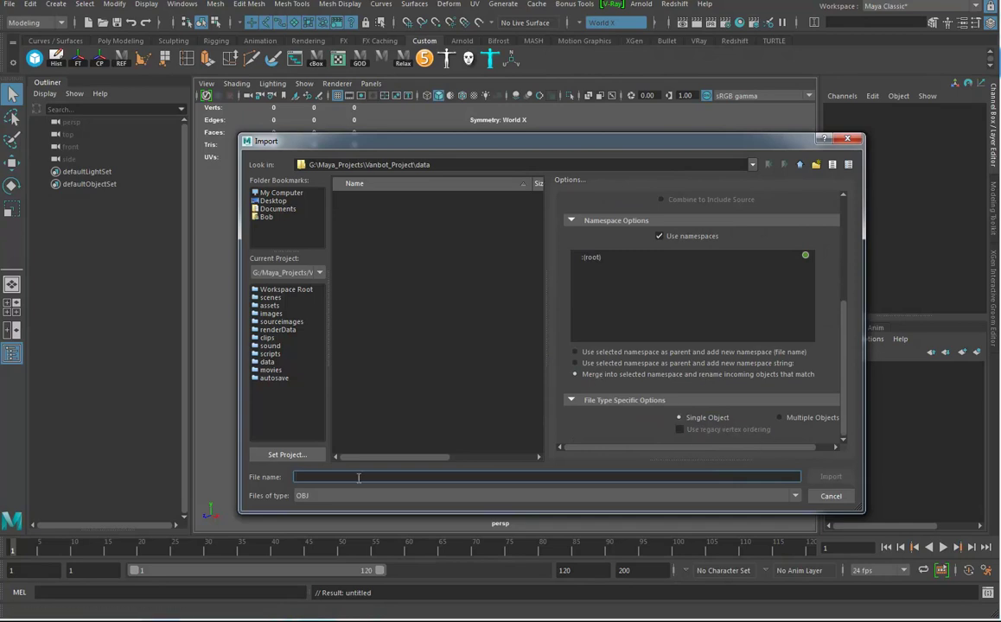
pyautogui.click(264, 217)
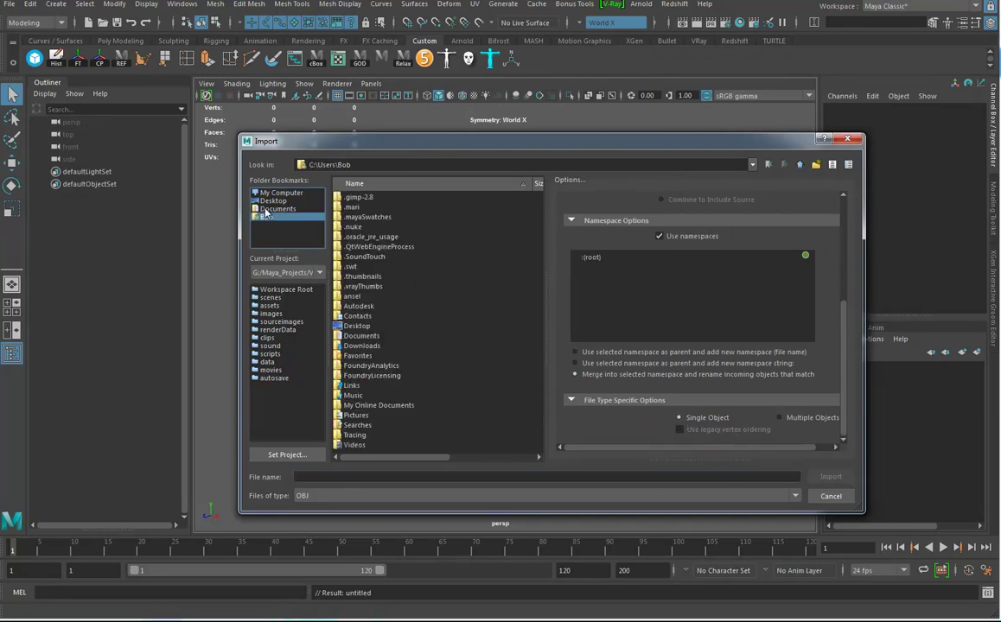
pyautogui.doubleClick(361, 346)
pyautogui.click(359, 220)
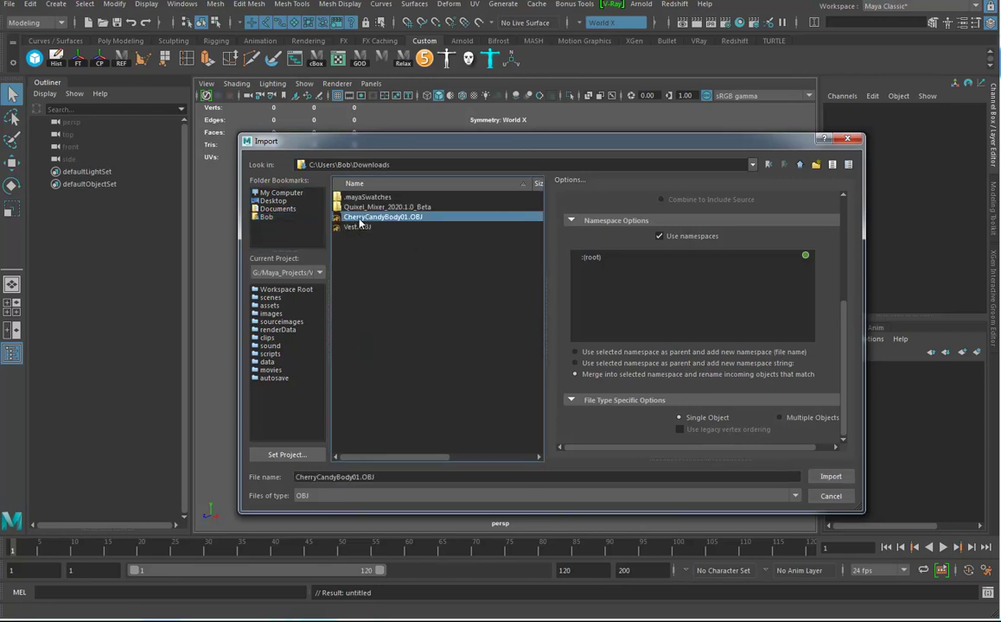
pyautogui.click(830, 476)
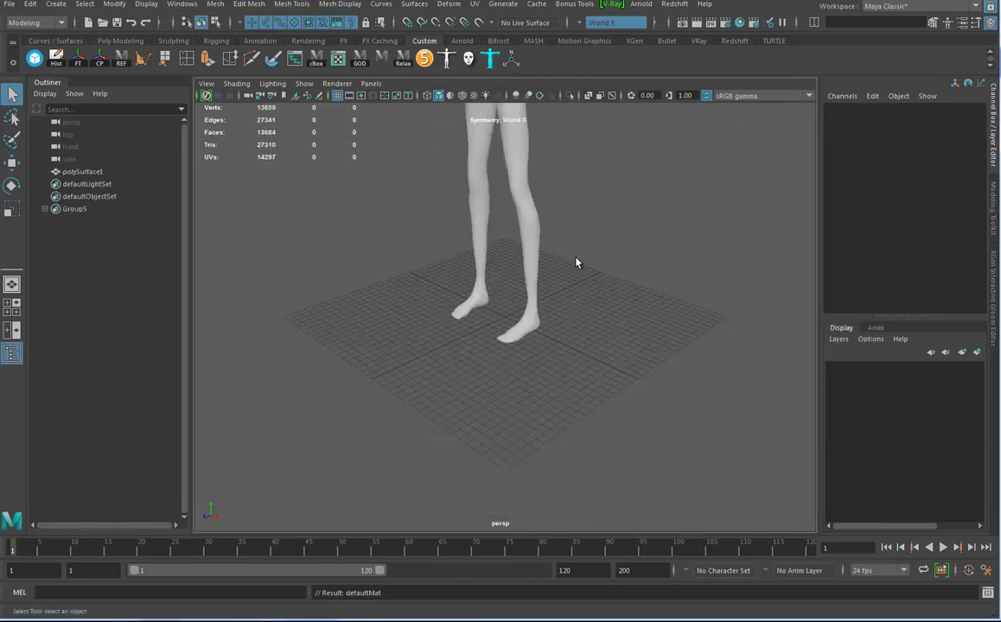
# Step: Select the imported body mesh and frame it from the front in the perspective view
pyautogui.keyDown('alt'); pyautogui.moveTo(504, 286); pyautogui.dragTo(561, 286); pyautogui.keyUp('alt')
pyautogui.keyDown('alt'); pyautogui.moveTo(561, 286); pyautogui.dragTo(531, 273, button='right'); pyautogui.keyUp('alt')
pyautogui.keyDown('alt'); pyautogui.moveTo(531, 273); pyautogui.dragTo(496, 214); pyautogui.keyUp('alt')
pyautogui.click(496, 214)
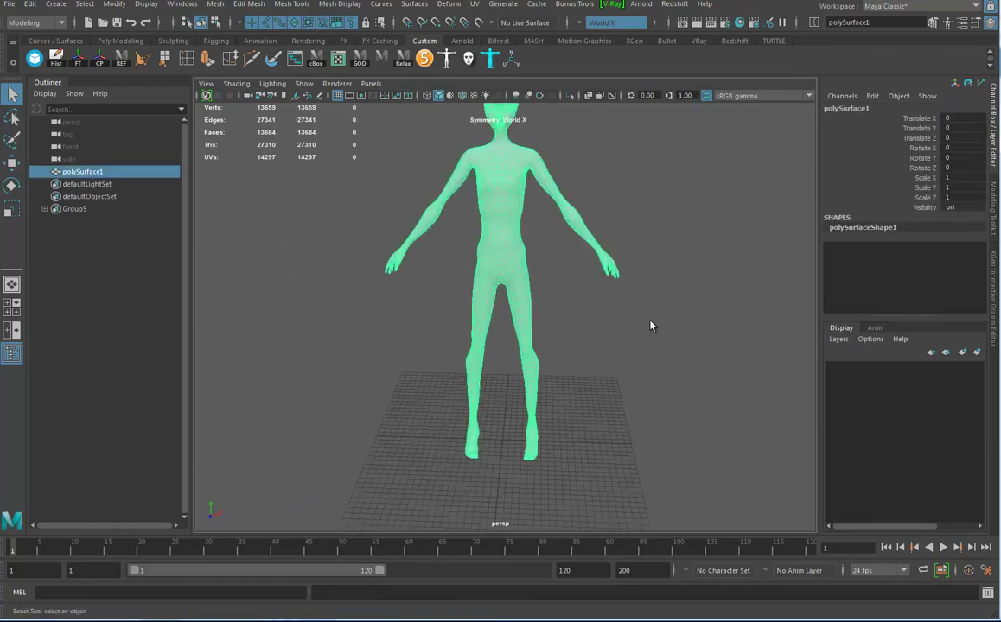
pyautogui.moveTo(658, 333)
pyautogui.keyDown('alt'); pyautogui.mouseDown()
pyautogui.moveTo(310, 320)
pyautogui.moveTo(594, 336)
pyautogui.moveTo(667, 320)
pyautogui.mouseUp(); pyautogui.keyUp('alt')
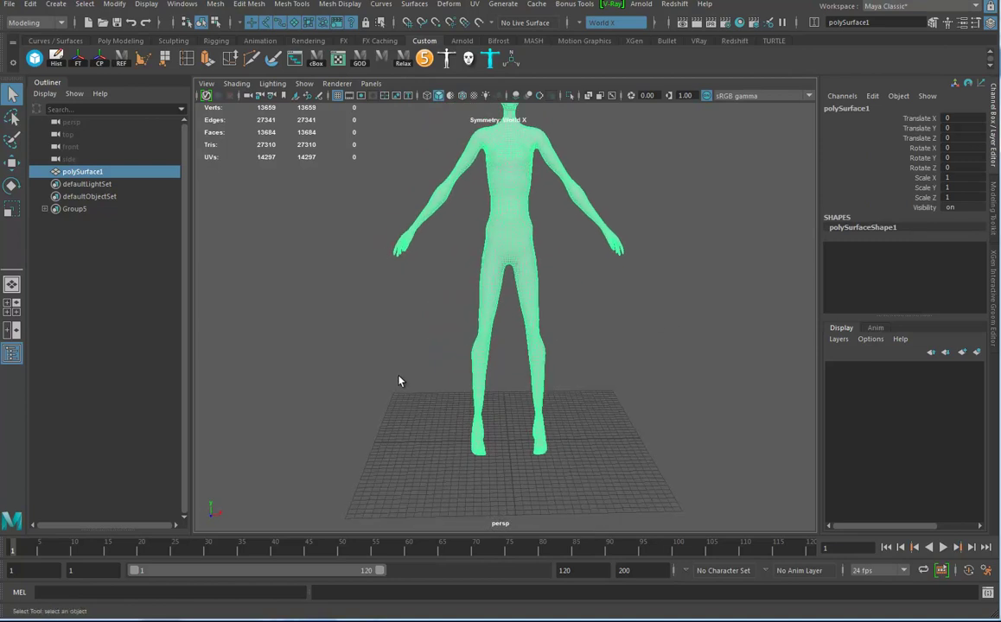
# Step: Show the front view beside the perspective view and examine the mesh topology from the torso up to the head
pyautogui.click(12, 316)
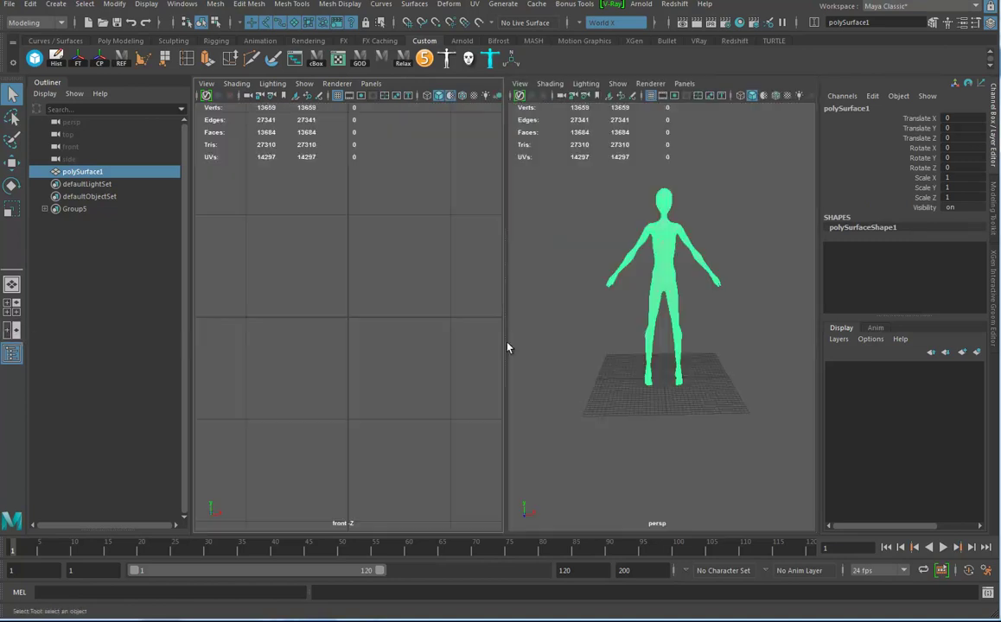
pyautogui.keyDown('alt'); pyautogui.moveTo(445, 356); pyautogui.dragTo(108, 323, button='right'); pyautogui.keyUp('alt')
pyautogui.keyDown('alt'); pyautogui.moveTo(409, 232); pyautogui.dragTo(427, 354, button='middle'); pyautogui.keyUp('alt')
pyautogui.keyDown('alt'); pyautogui.moveTo(427, 354); pyautogui.dragTo(429, 358); pyautogui.keyUp('alt')
pyautogui.moveTo(429, 357)
pyautogui.keyDown('alt'); pyautogui.mouseDown(button='middle')
pyautogui.moveTo(351, 266)
pyautogui.moveTo(356, 397)
pyautogui.mouseUp(button='middle'); pyautogui.keyUp('alt')
pyautogui.keyDown('alt'); pyautogui.moveTo(370, 164); pyautogui.dragTo(370, 449, button='middle'); pyautogui.keyUp('alt')
pyautogui.keyDown('alt'); pyautogui.moveTo(366, 298); pyautogui.dragTo(360, 486, button='middle'); pyautogui.keyUp('alt')
pyautogui.keyDown('alt'); pyautogui.moveTo(342, 257); pyautogui.dragTo(321, 496, button='middle'); pyautogui.keyUp('alt')
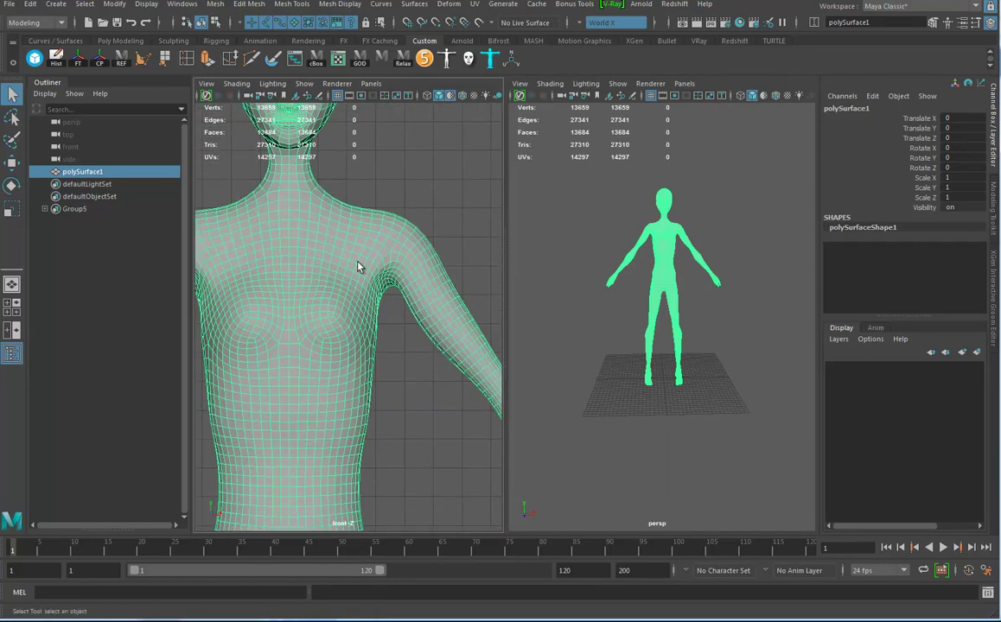
pyautogui.moveTo(358, 286)
pyautogui.keyDown('alt'); pyautogui.mouseDown(button='middle')
pyautogui.moveTo(375, 442)
pyautogui.moveTo(388, 465)
pyautogui.mouseUp(button='middle'); pyautogui.keyUp('alt')
pyautogui.keyDown('alt'); pyautogui.moveTo(327, 359); pyautogui.dragTo(376, 350, button='right'); pyautogui.keyUp('alt')
pyautogui.keyDown('alt'); pyautogui.moveTo(376, 351); pyautogui.dragTo(378, 347, button='middle'); pyautogui.keyUp('alt')
pyautogui.keyDown('alt'); pyautogui.moveTo(361, 433); pyautogui.dragTo(365, 479, button='middle'); pyautogui.keyUp('alt')
pyautogui.keyDown('alt'); pyautogui.moveTo(339, 254); pyautogui.dragTo(312, 291, button='middle'); pyautogui.keyUp('alt')
# Step: Display the front view in wireframe and examine the body's edge flow from the head down to the hips
pyautogui.press('4')
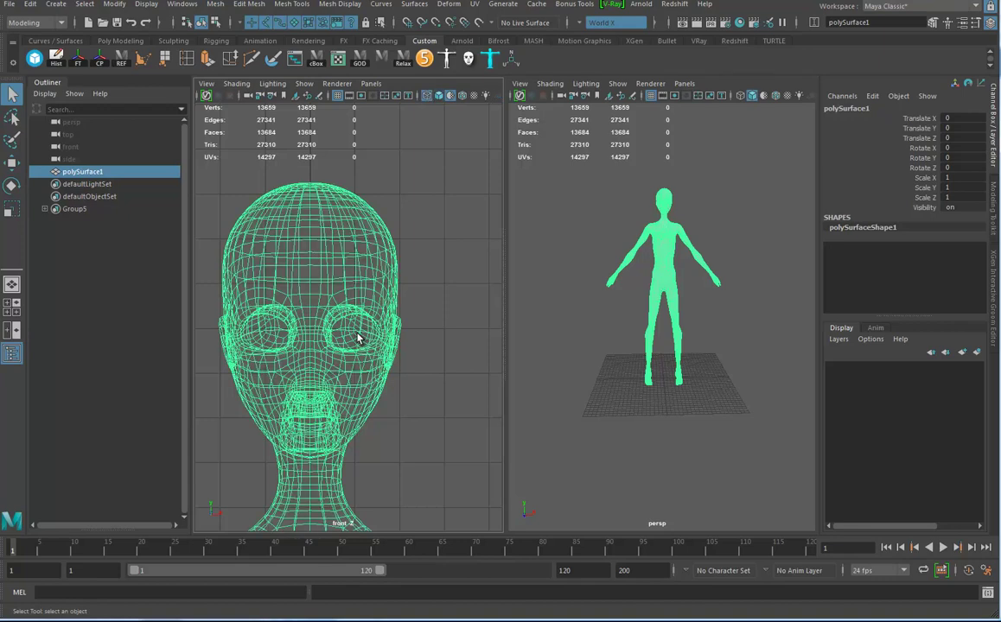
pyautogui.keyDown('alt'); pyautogui.moveTo(352, 400); pyautogui.dragTo(362, 164, button='middle'); pyautogui.keyUp('alt')
pyautogui.keyDown('alt'); pyautogui.moveTo(344, 373); pyautogui.dragTo(364, 177, button='middle'); pyautogui.keyUp('alt')
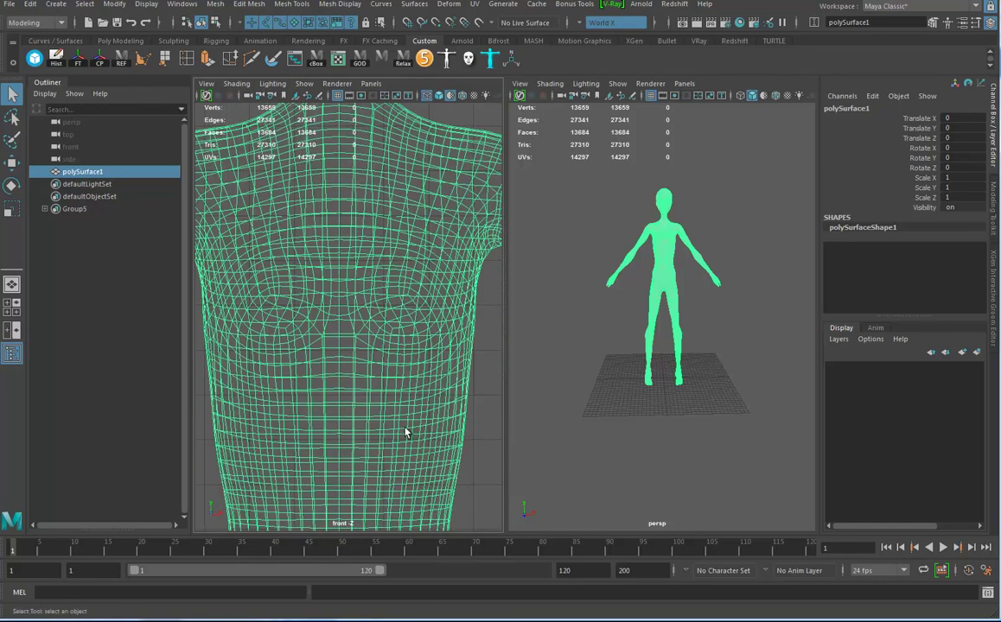
pyautogui.keyDown('alt'); pyautogui.moveTo(400, 443); pyautogui.dragTo(397, 222, button='middle'); pyautogui.keyUp('alt')
pyautogui.keyDown('alt'); pyautogui.moveTo(432, 372); pyautogui.dragTo(42, 346, button='right'); pyautogui.keyUp('alt')
pyautogui.moveTo(282, 326)
pyautogui.keyDown('alt'); pyautogui.mouseDown(button='middle')
pyautogui.moveTo(288, 240)
pyautogui.moveTo(272, 319)
pyautogui.moveTo(280, 337)
pyautogui.mouseUp(button='middle'); pyautogui.keyUp('alt')
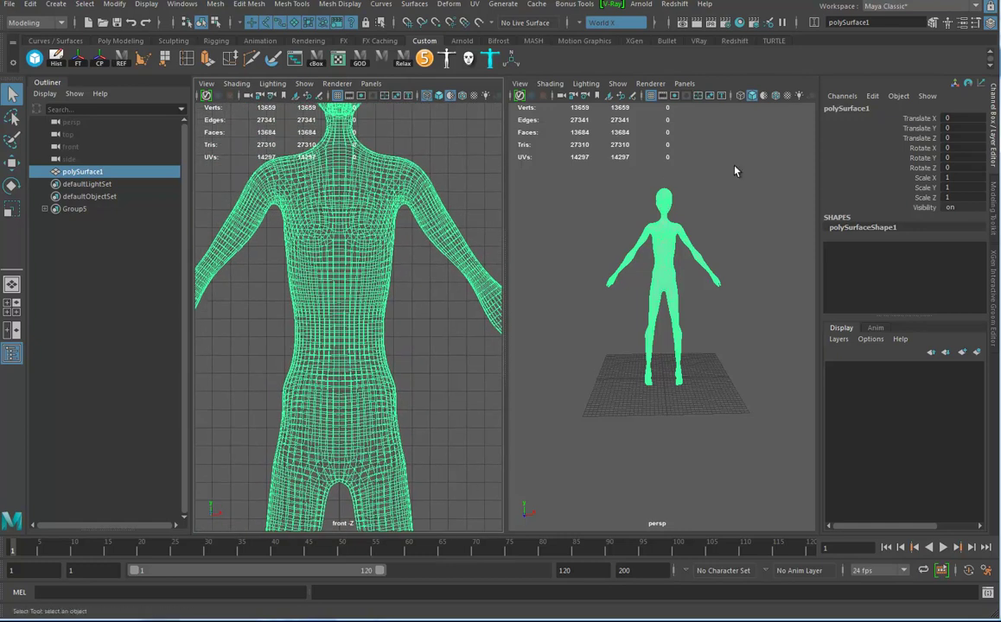
# Step: Turn the perspective view to a three-quarter angle and display the UV seams on the selected body mesh
pyautogui.keyDown('alt'); pyautogui.moveTo(727, 306); pyautogui.dragTo(667, 423); pyautogui.keyUp('alt')
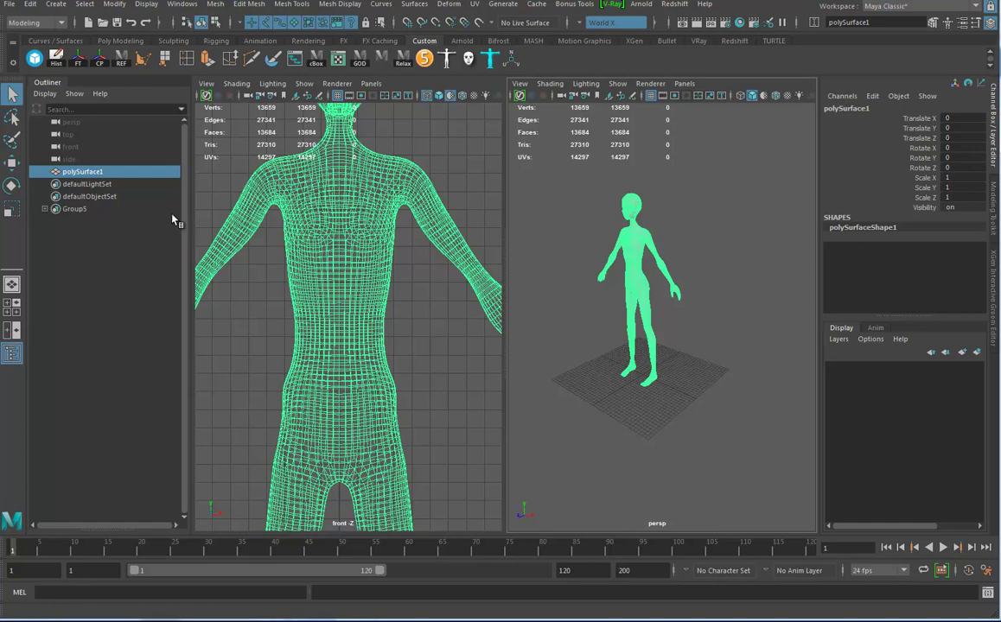
pyautogui.click(294, 58)
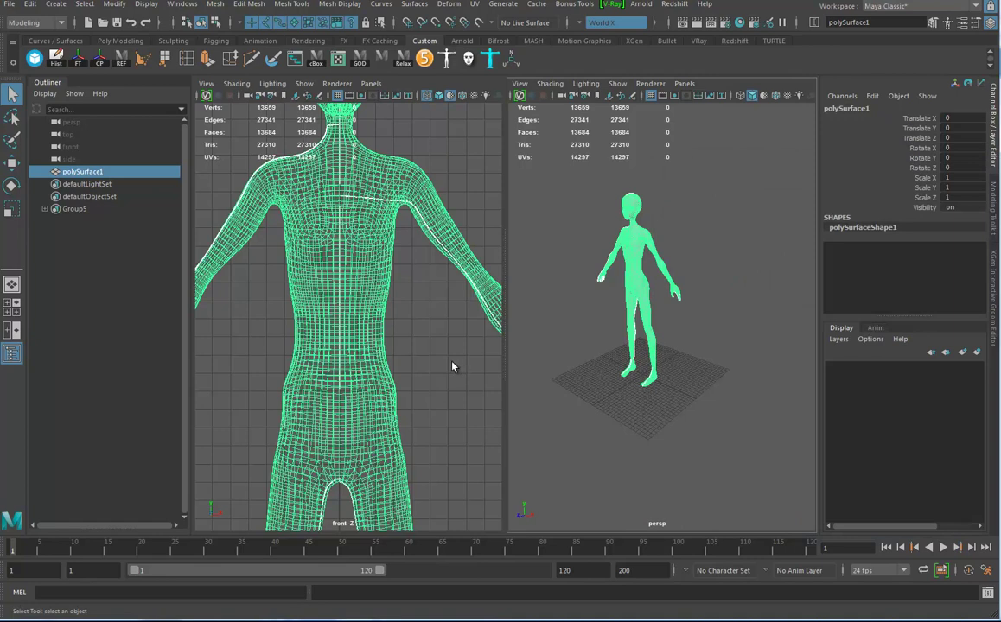
pyautogui.keyDown('alt'); pyautogui.moveTo(401, 251); pyautogui.dragTo(410, 270, button='middle'); pyautogui.keyUp('alt')
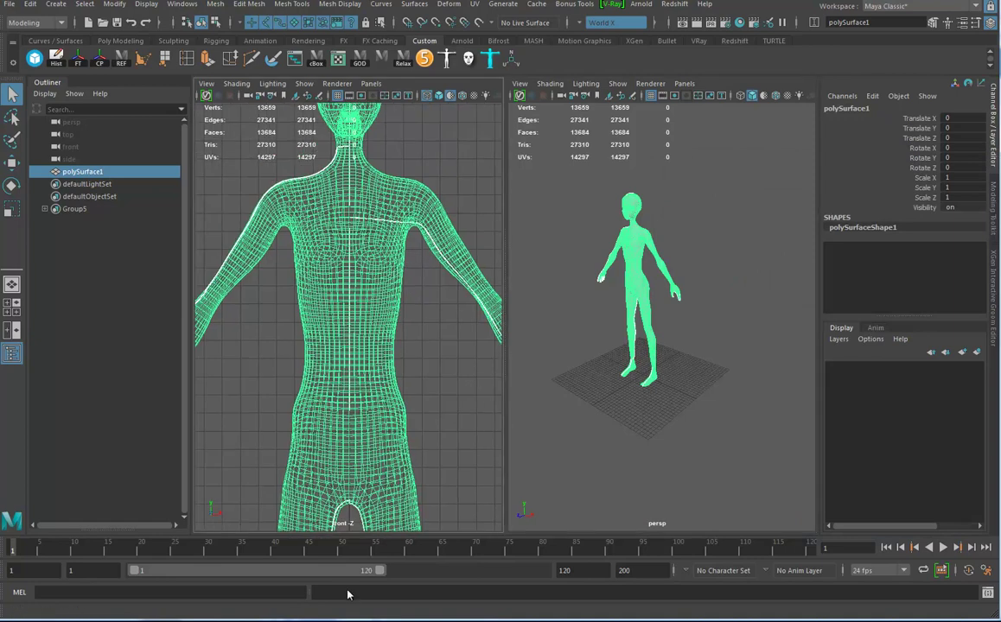
# Step: Switch to ZBrush, orbit the model over the floor grid, and make the Shirt01 subtool active
pyautogui.moveTo(246, 621)
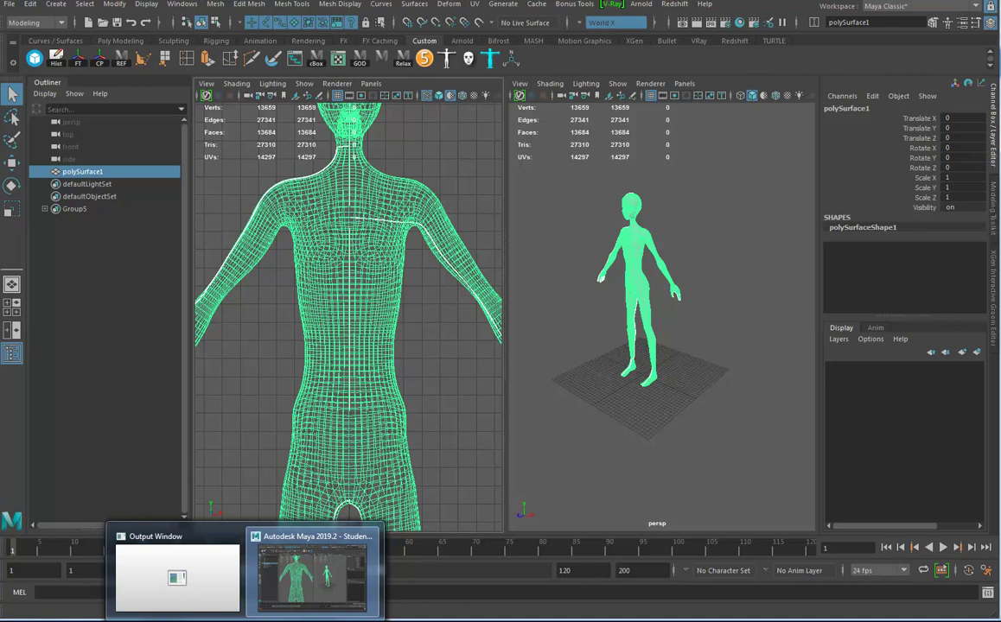
pyautogui.moveTo(283, 618)
pyautogui.click(319, 580)
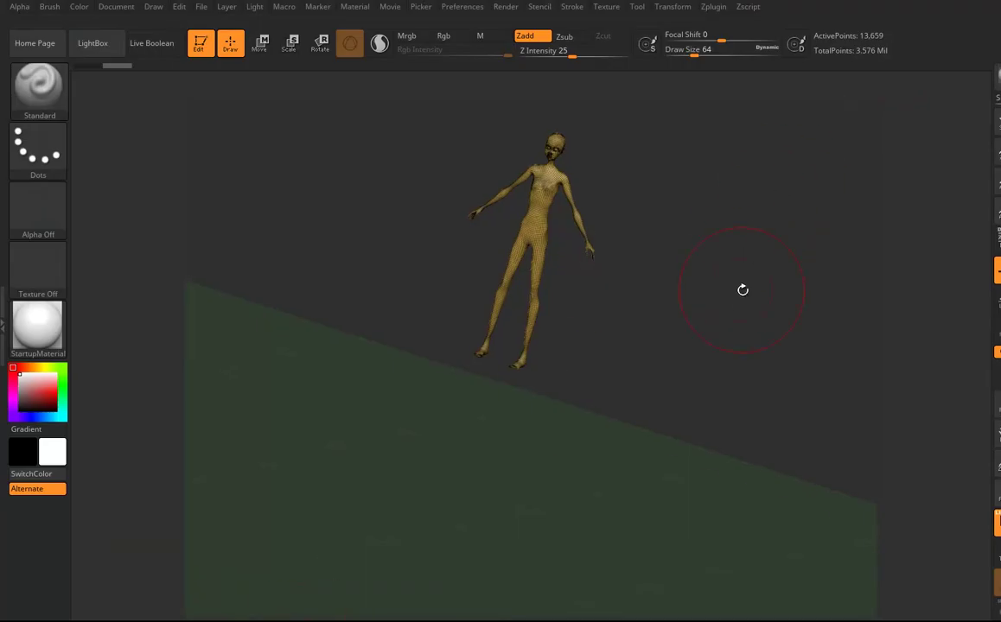
pyautogui.moveTo(747, 315)
pyautogui.mouseDown()
pyautogui.moveTo(729, 357)
pyautogui.moveTo(981, 323)
pyautogui.mouseUp()
pyautogui.moveTo(995, 350)
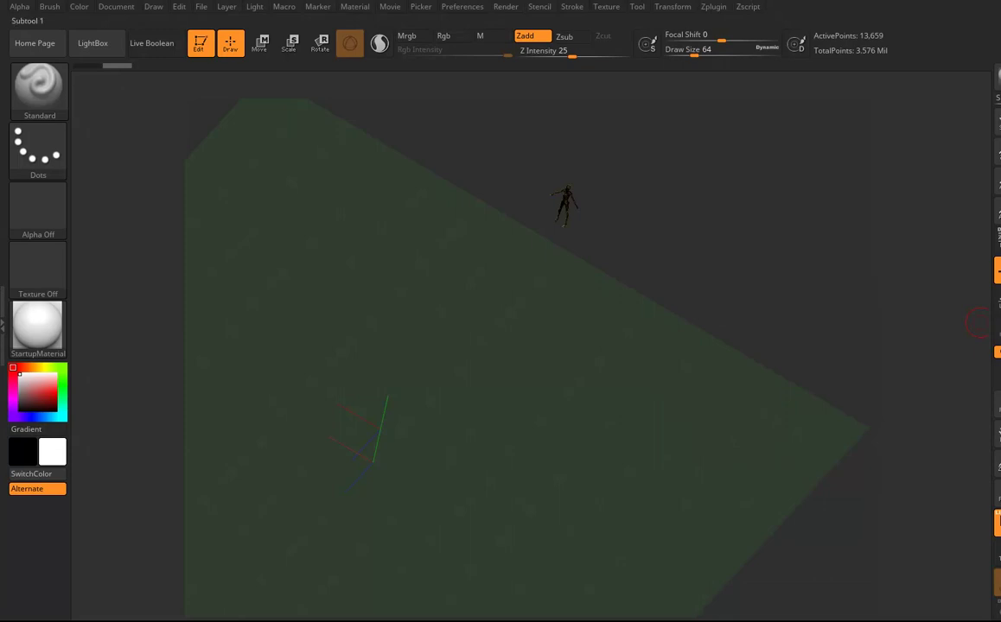
pyautogui.click(999, 383)
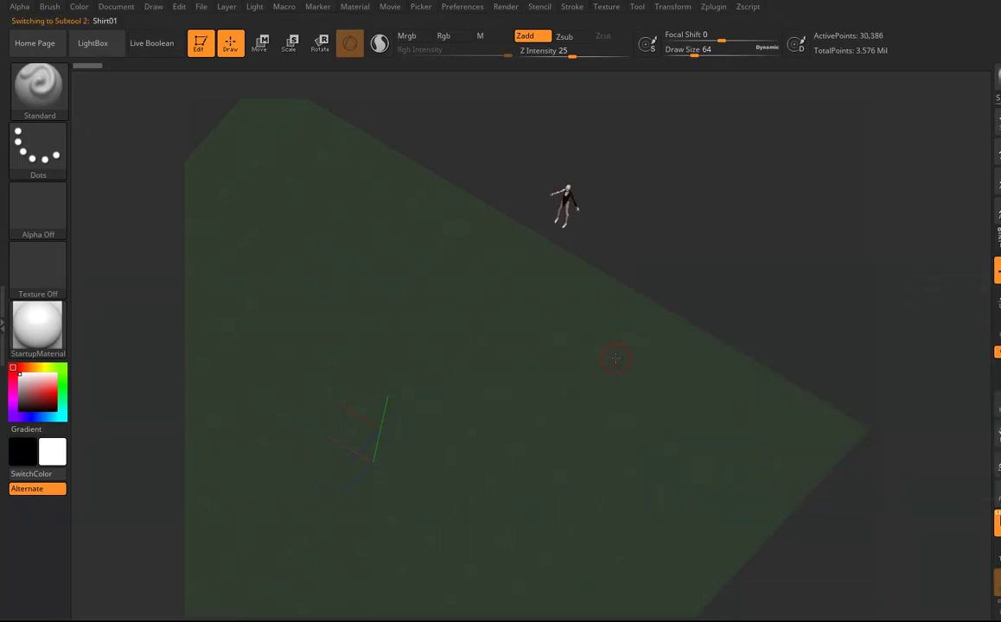
# Step: Make the CherryCandyBody subtool active, isolate it with its polyframe displayed, and raise it to its highest subdivision level
pyautogui.moveTo(618, 358)
pyautogui.keyDown('alt'); pyautogui.mouseDown()
pyautogui.moveTo(669, 423)
pyautogui.moveTo(726, 420)
pyautogui.moveTo(744, 402)
pyautogui.moveTo(737, 387)
pyautogui.mouseUp(); pyautogui.keyUp('alt')
pyautogui.moveTo(710, 281); pyautogui.dragTo(706, 294)
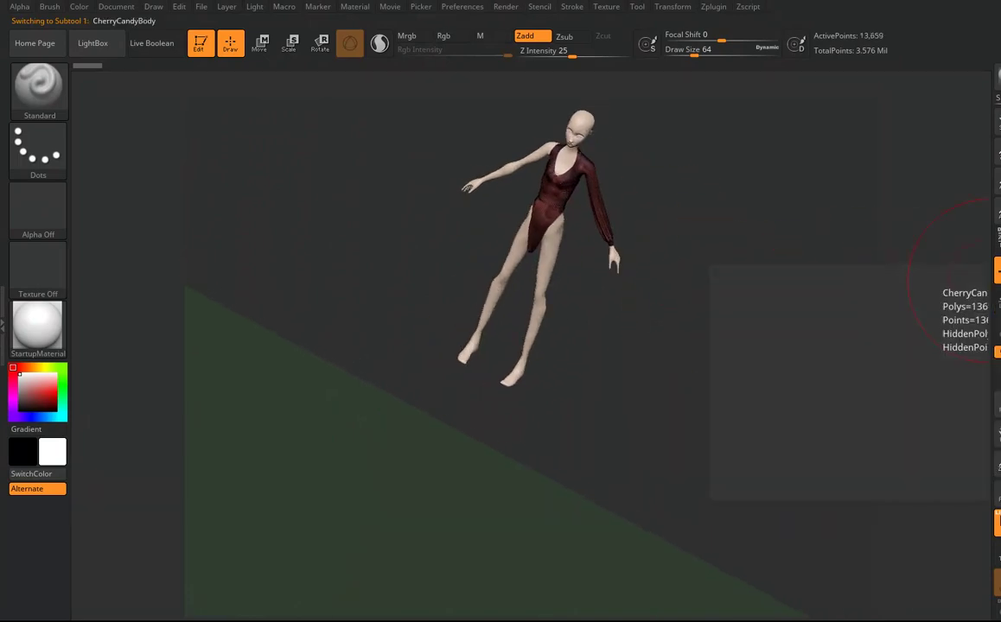
pyautogui.click(994, 278)
pyautogui.moveTo(995, 271)
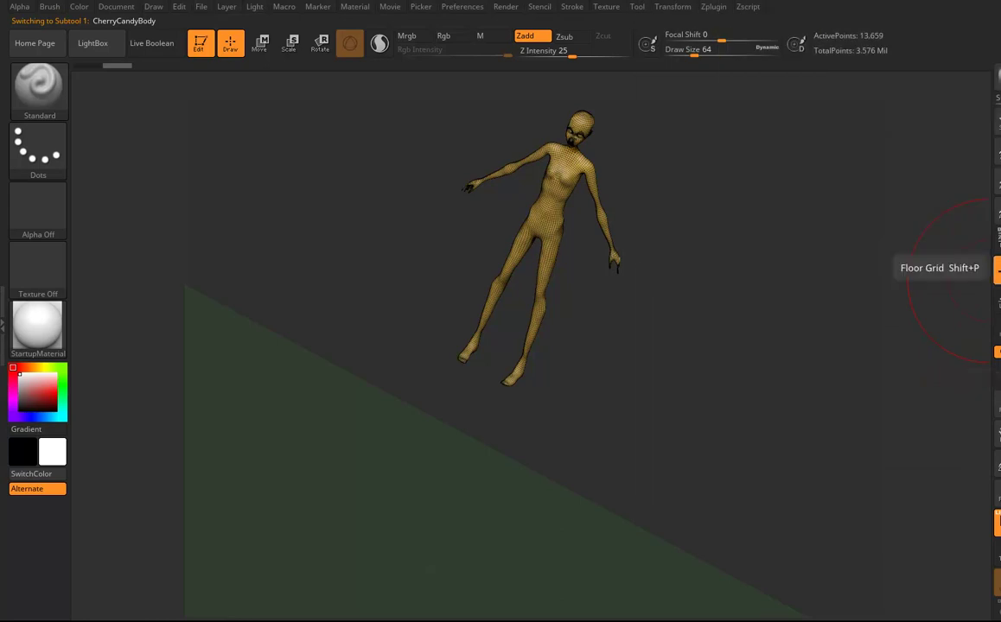
pyautogui.moveTo(828, 339); pyautogui.dragTo(822, 314)
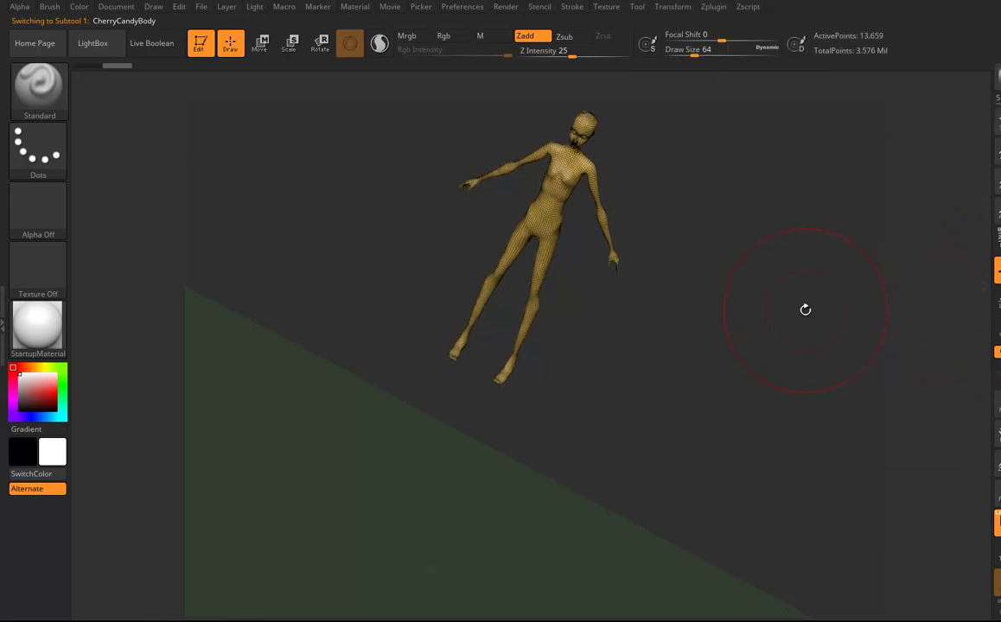
pyautogui.hotkey('shift', 'd')
pyautogui.moveTo(776, 318); pyautogui.dragTo(774, 280)
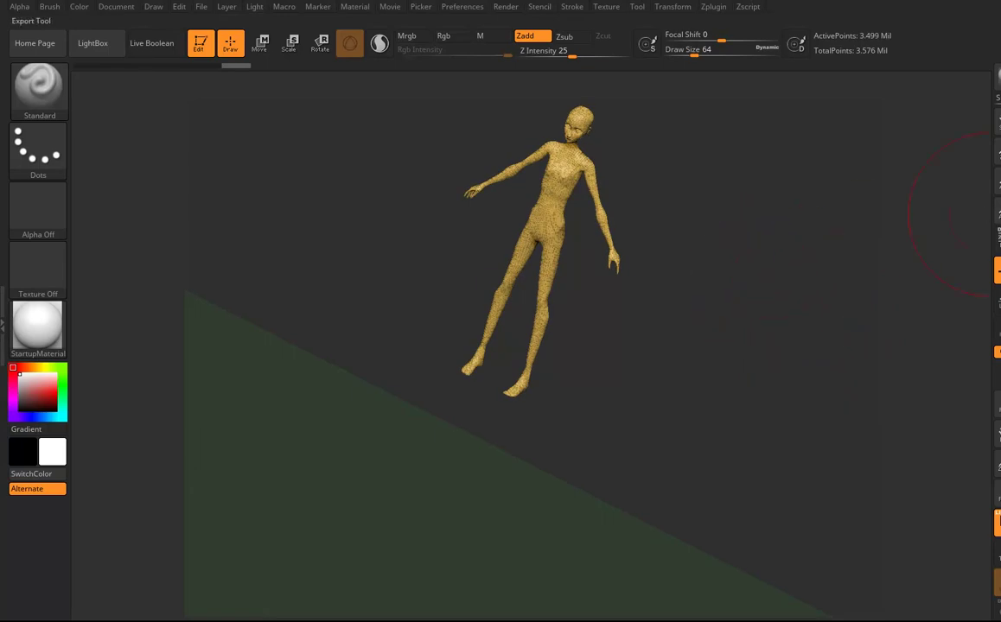
# Step: Export the high-resolution body to the Downloads folder in OBJ format as CherryCandyBody02
pyautogui.click(996, 270)
pyautogui.click(587, 187)
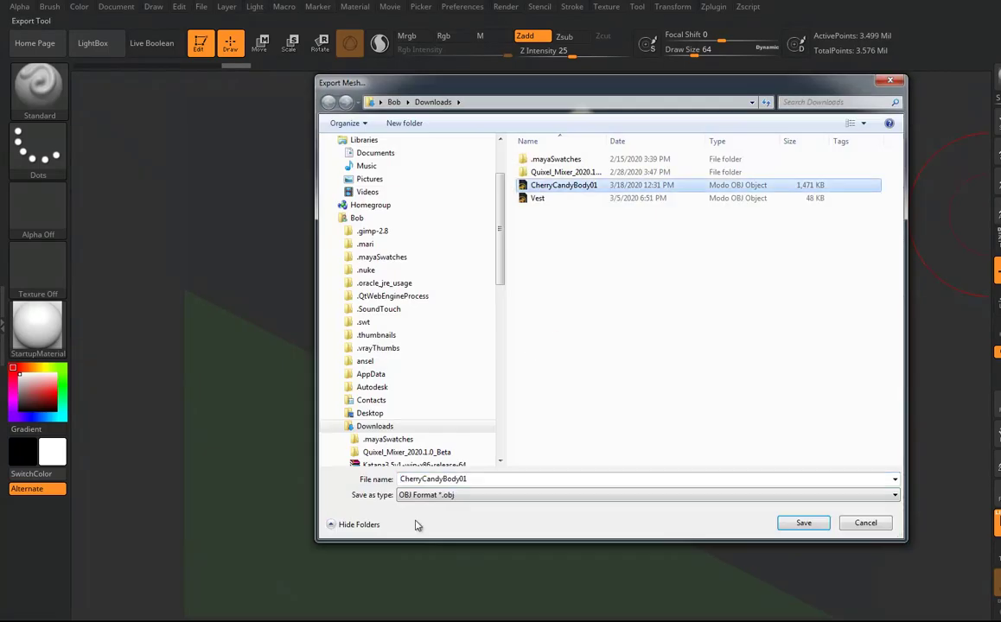
pyautogui.doubleClick(474, 478)
pyautogui.click(486, 478)
pyautogui.press('BackSpace')
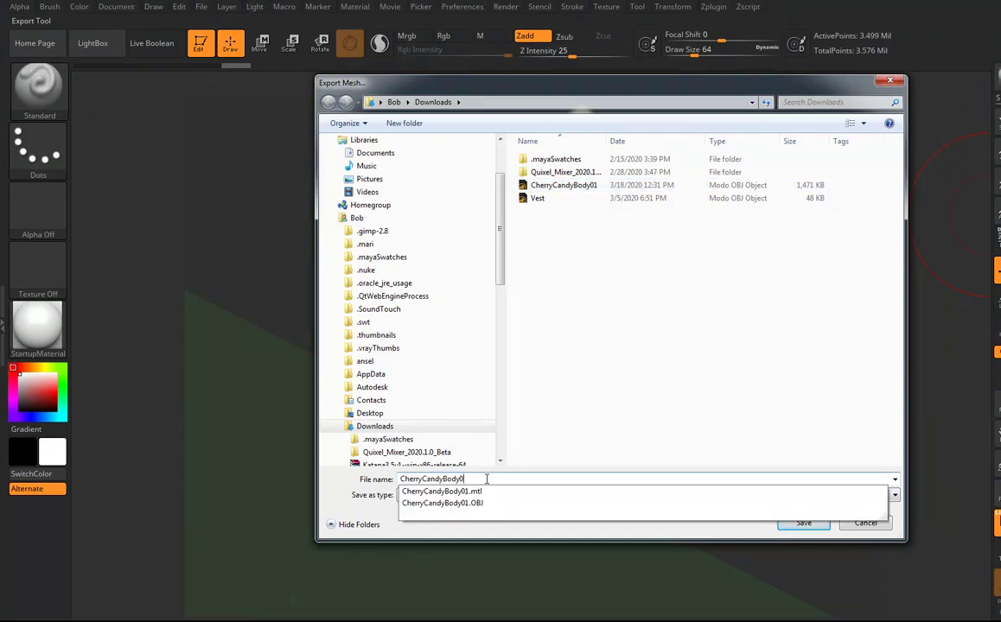
pyautogui.write('2')
pyautogui.press('Return')
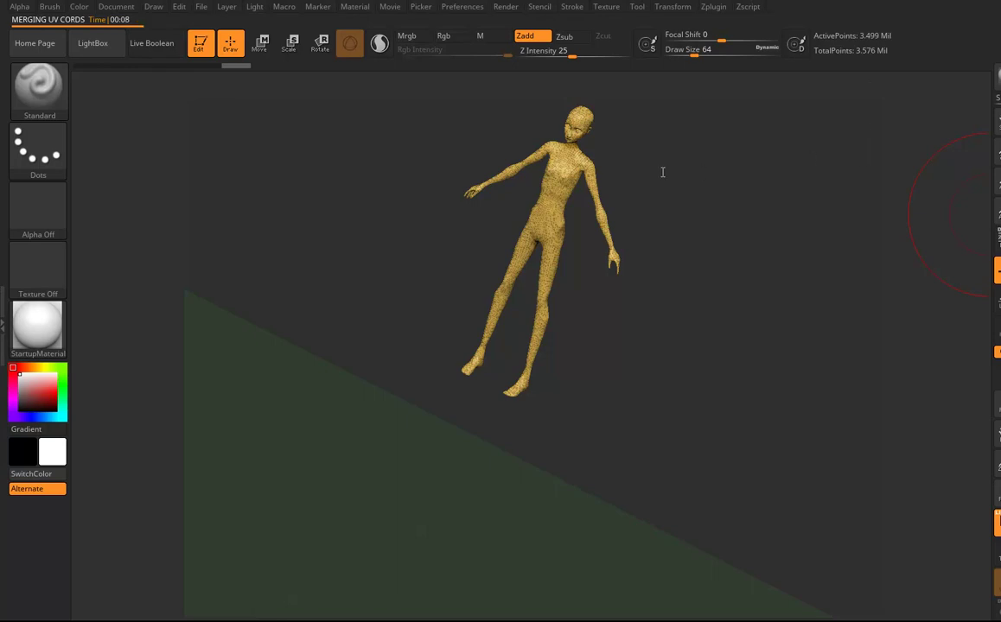
# Step: Switch to the PolyMesh3D star tool and frame the whole star above the floor grid
pyautogui.moveTo(950, 214); pyautogui.dragTo(951, 254)
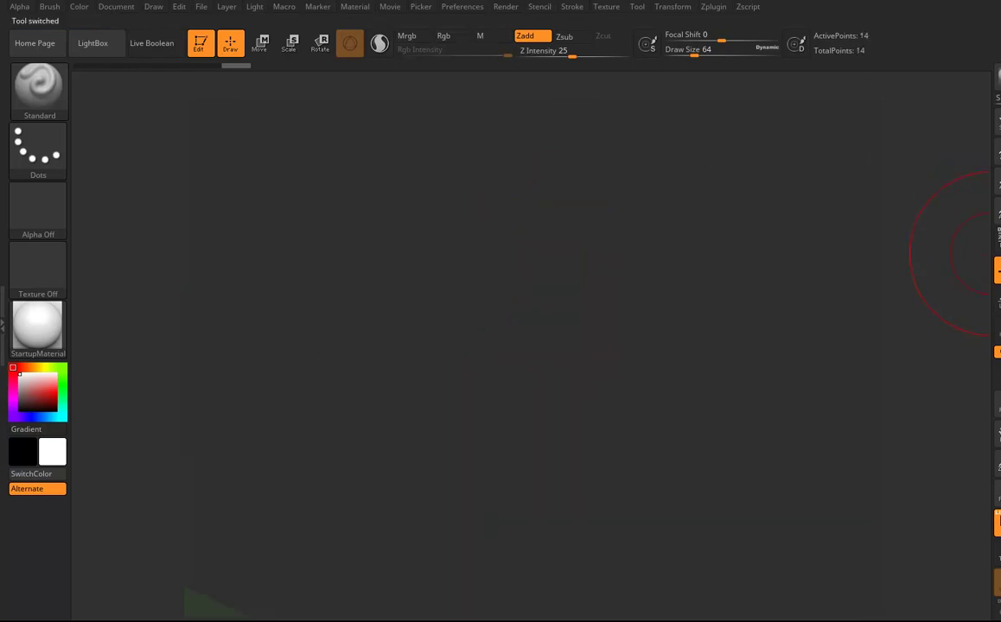
pyautogui.moveTo(575, 303); pyautogui.dragTo(344, 356)
pyautogui.press('f')
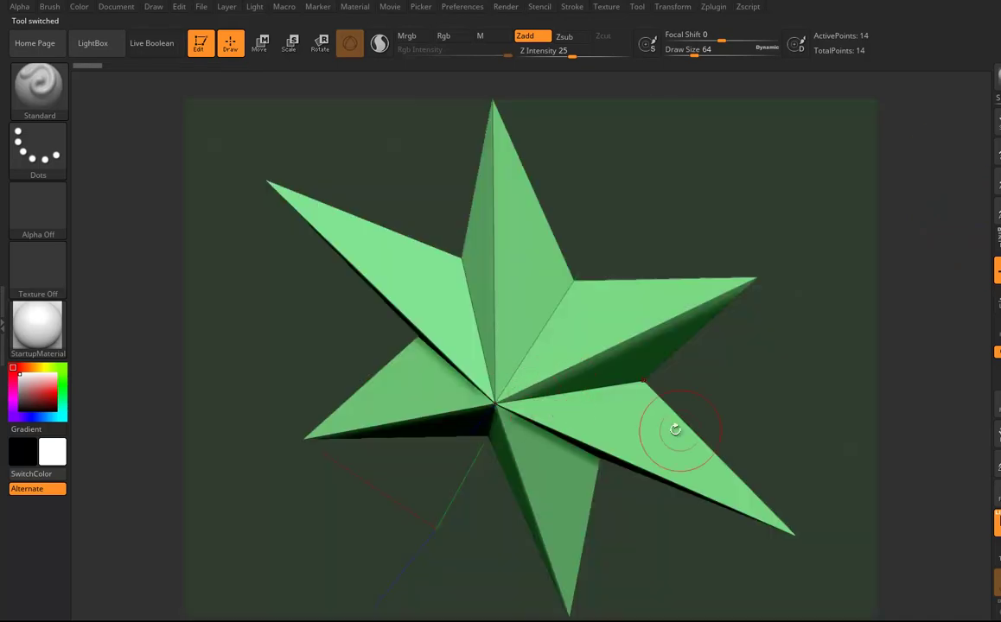
pyautogui.keyDown('alt'); pyautogui.moveTo(704, 424); pyautogui.dragTo(549, 426); pyautogui.keyUp('alt')
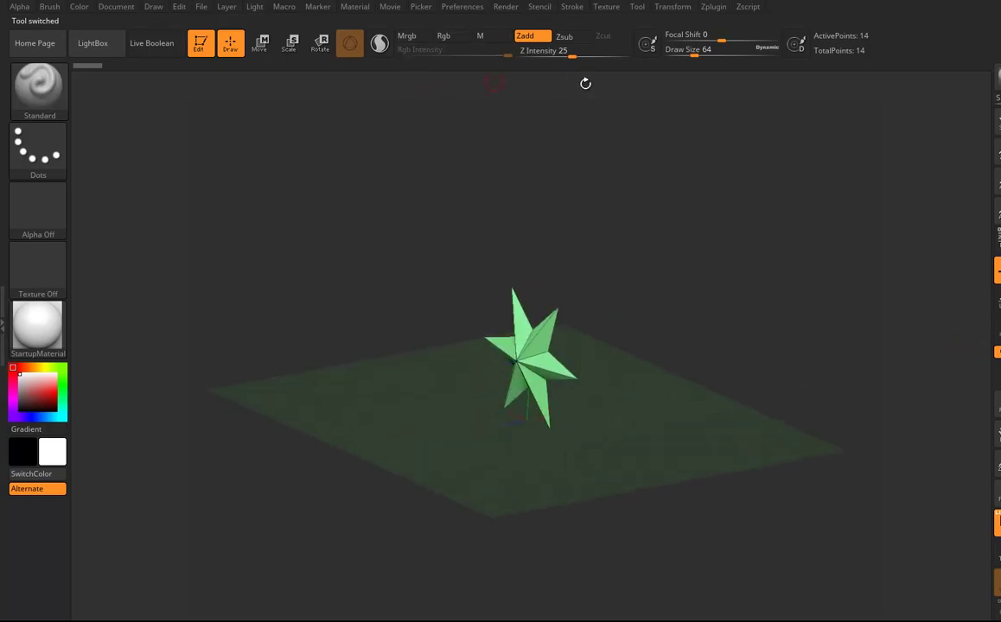
# Step: Import CherryCandyBody02 from the Downloads folder in place of the star and view the body over the floor grid
pyautogui.click(996, 79)
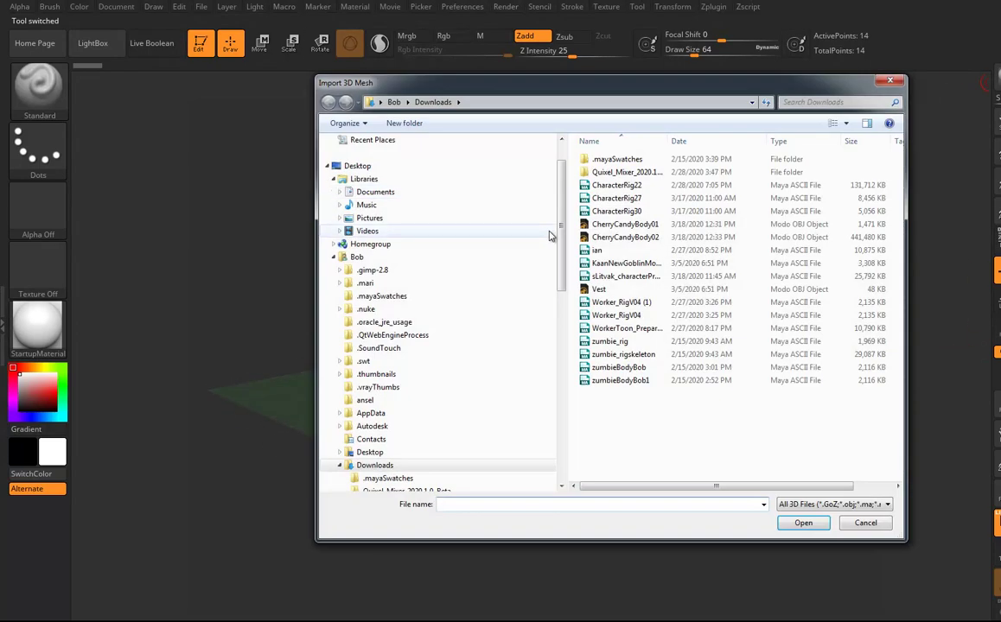
pyautogui.click(622, 236)
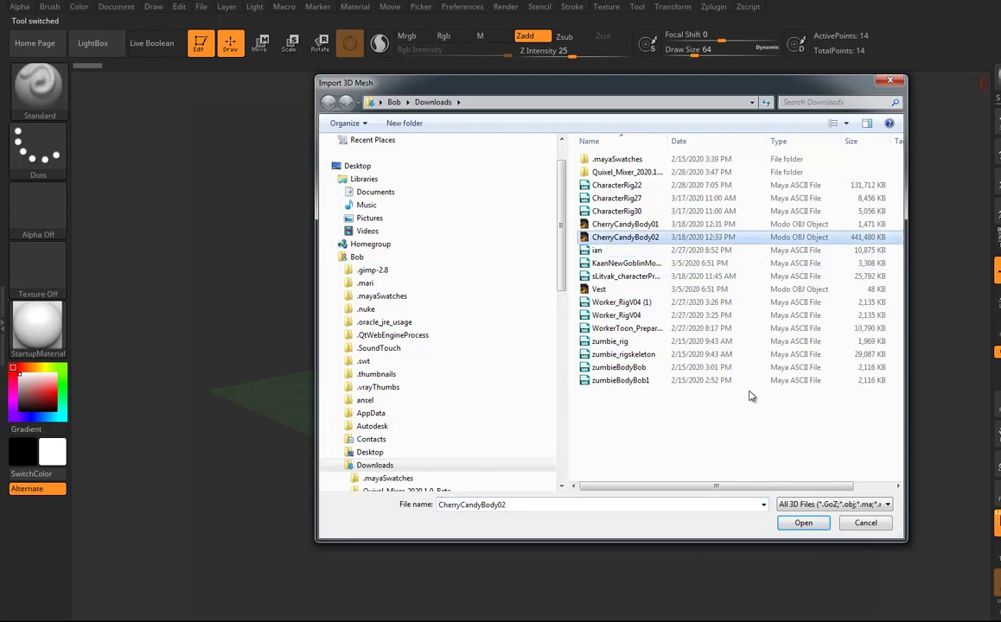
pyautogui.click(803, 522)
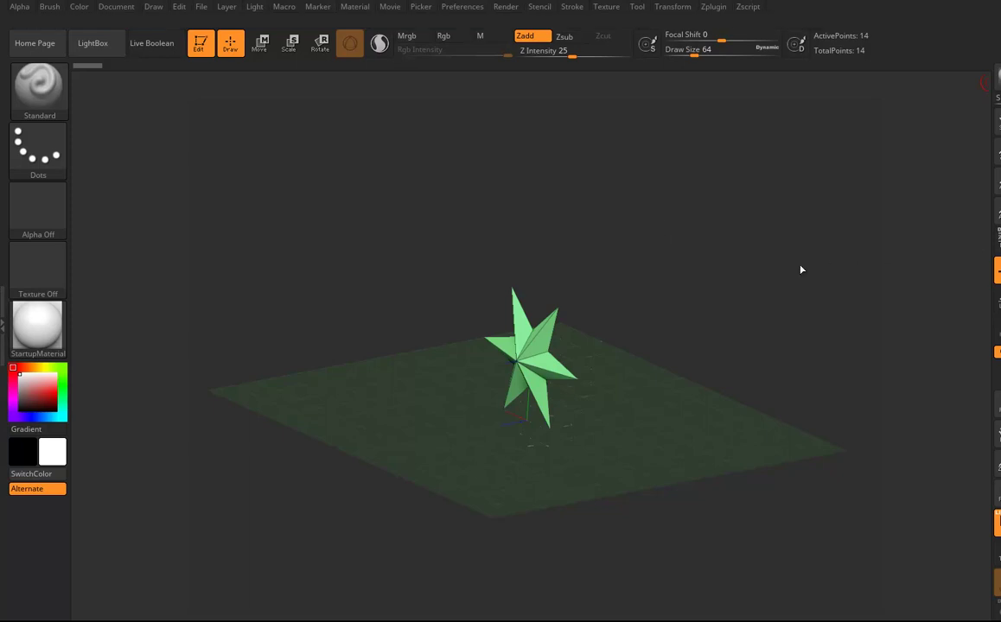
pyautogui.moveTo(657, 413); pyautogui.dragTo(697, 456)
pyautogui.moveTo(739, 529)
pyautogui.keyDown('alt'); pyautogui.mouseDown()
pyautogui.moveTo(703, 322)
pyautogui.moveTo(966, 338)
pyautogui.mouseUp(); pyautogui.keyUp('alt')
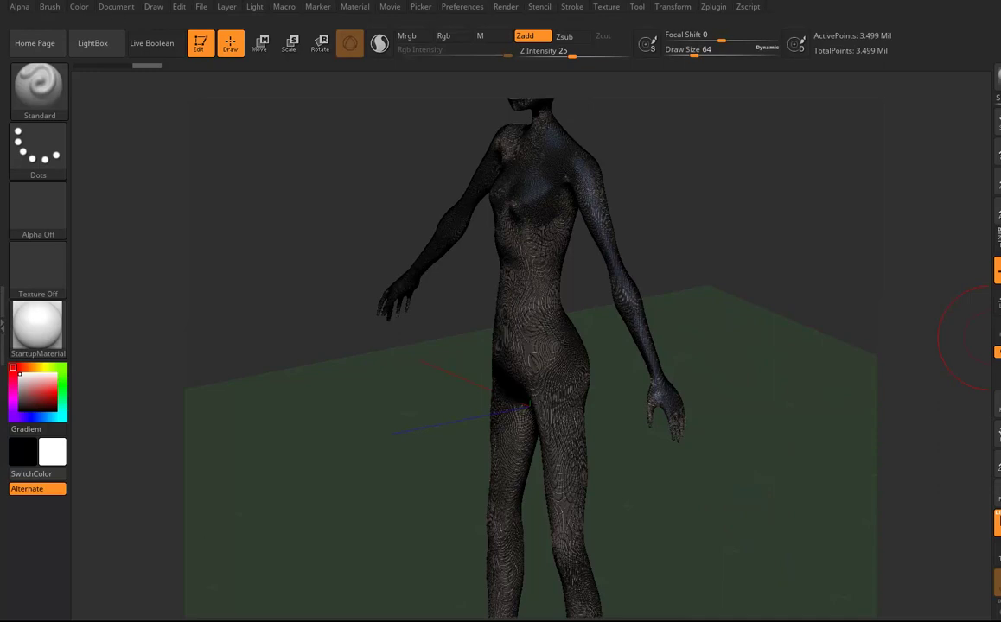
# Step: Reconstruct the imported body's lower subdivision levels down to its coarse base mesh
pyautogui.click(994, 355)
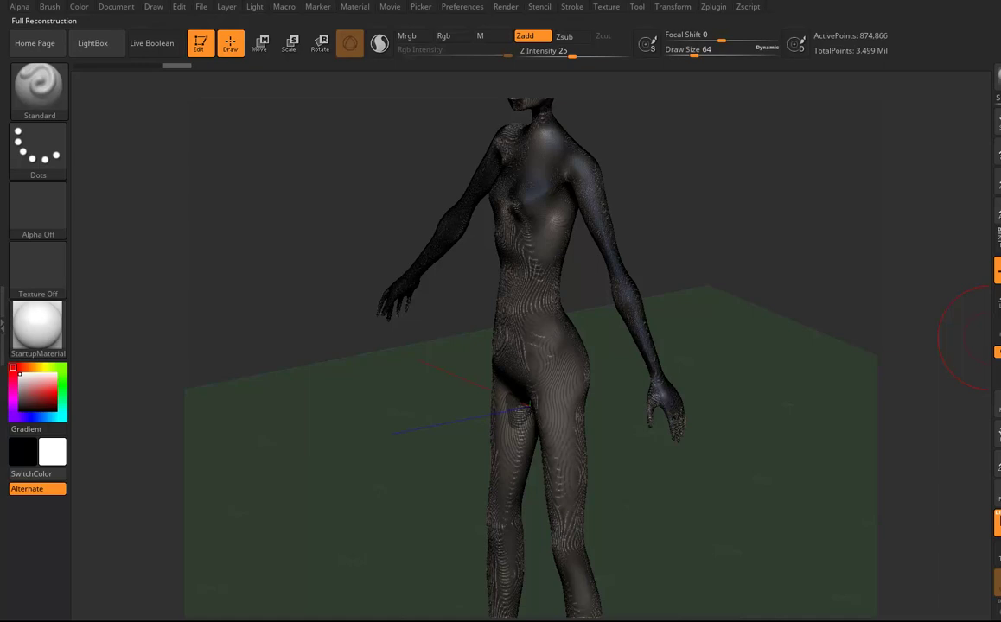
pyautogui.click(991, 337)
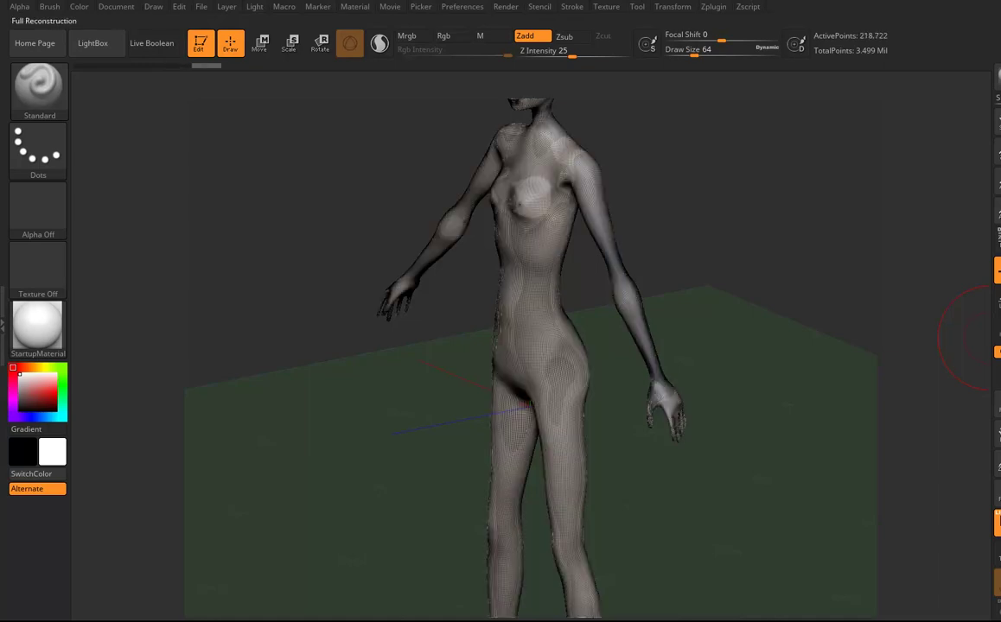
pyautogui.click(991, 338)
pyautogui.click(991, 338)
pyautogui.click(995, 352)
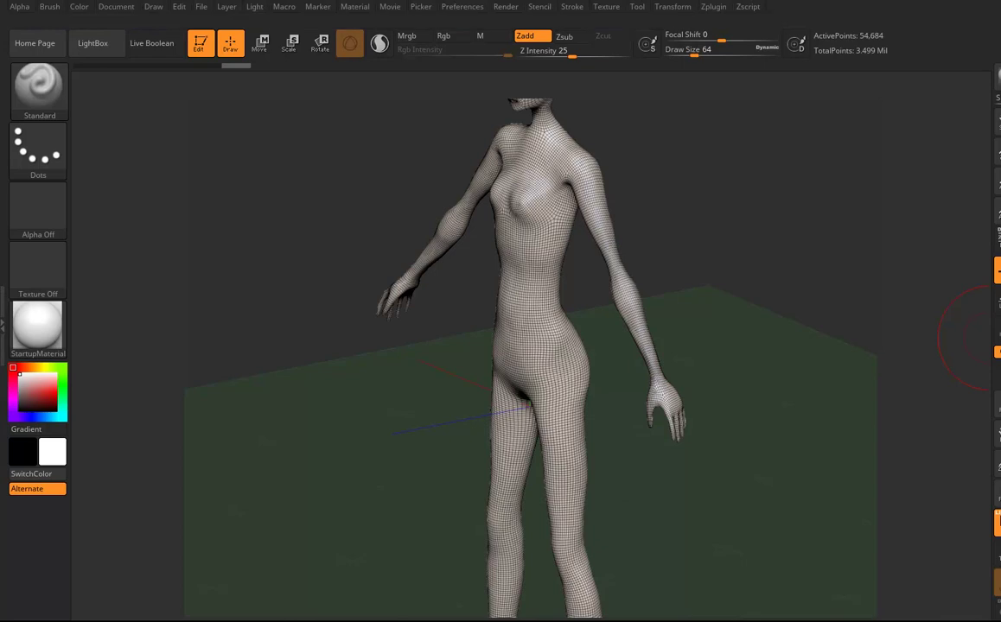
# Step: Examine the reconstructed base mesh's topology from the torso up to the face, ears, neck and shoulders
pyautogui.moveTo(746, 419); pyautogui.dragTo(785, 396)
pyautogui.moveTo(772, 458); pyautogui.dragTo(692, 429)
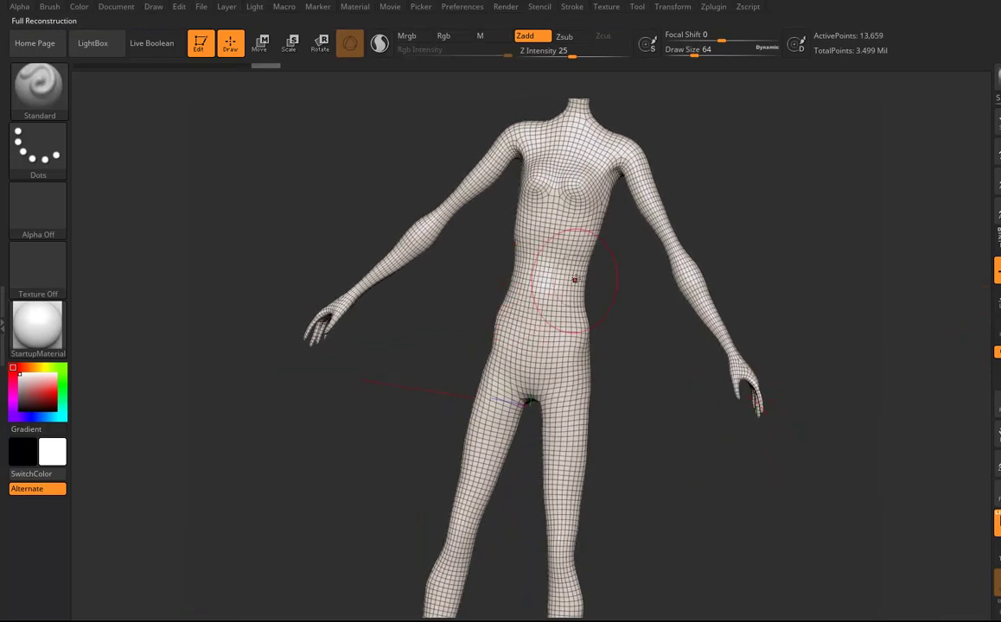
pyautogui.moveTo(676, 470); pyautogui.dragTo(693, 496)
pyautogui.moveTo(804, 256)
pyautogui.keyDown('alt'); pyautogui.mouseDown()
pyautogui.moveTo(788, 253)
pyautogui.moveTo(734, 325)
pyautogui.moveTo(692, 326)
pyautogui.moveTo(793, 380)
pyautogui.moveTo(759, 514)
pyautogui.moveTo(748, 402)
pyautogui.moveTo(773, 413)
pyautogui.moveTo(772, 346)
pyautogui.moveTo(758, 399)
pyautogui.moveTo(715, 261)
pyautogui.moveTo(686, 266)
pyautogui.moveTo(743, 348)
pyautogui.moveTo(719, 351)
pyautogui.moveTo(737, 335)
pyautogui.moveTo(719, 347)
pyautogui.moveTo(737, 390)
pyautogui.moveTo(740, 462)
pyautogui.moveTo(759, 456)
pyautogui.mouseUp(); pyautogui.keyUp('alt')
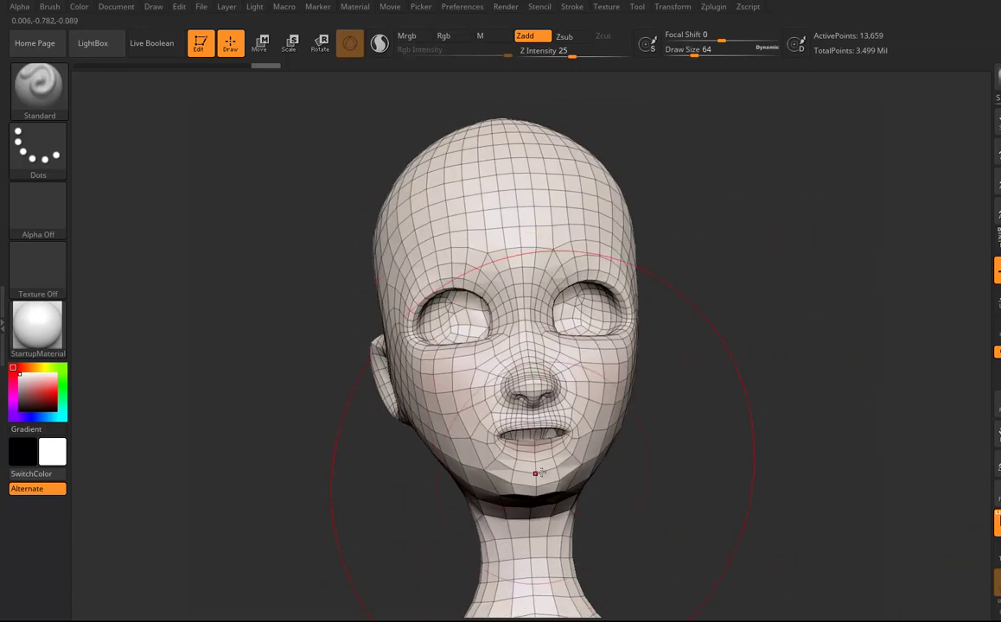
pyautogui.moveTo(723, 485); pyautogui.dragTo(641, 485)
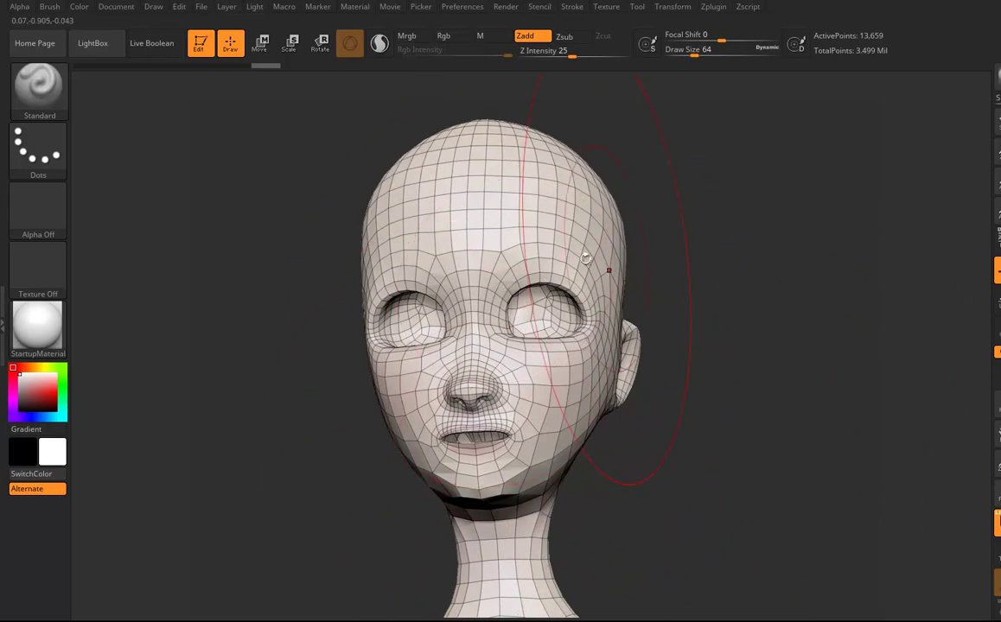
pyautogui.moveTo(668, 281)
pyautogui.mouseDown()
pyautogui.moveTo(735, 393)
pyautogui.moveTo(728, 428)
pyautogui.moveTo(726, 379)
pyautogui.moveTo(746, 331)
pyautogui.moveTo(732, 356)
pyautogui.moveTo(768, 413)
pyautogui.moveTo(806, 306)
pyautogui.mouseUp()
pyautogui.moveTo(810, 423)
pyautogui.keyDown('alt'); pyautogui.mouseDown()
pyautogui.moveTo(699, 417)
pyautogui.moveTo(671, 345)
pyautogui.mouseUp(); pyautogui.keyUp('alt')
pyautogui.moveTo(732, 228); pyautogui.dragTo(724, 293)
pyautogui.moveTo(830, 277)
pyautogui.mouseDown()
pyautogui.moveTo(782, 302)
pyautogui.moveTo(763, 341)
pyautogui.mouseUp()
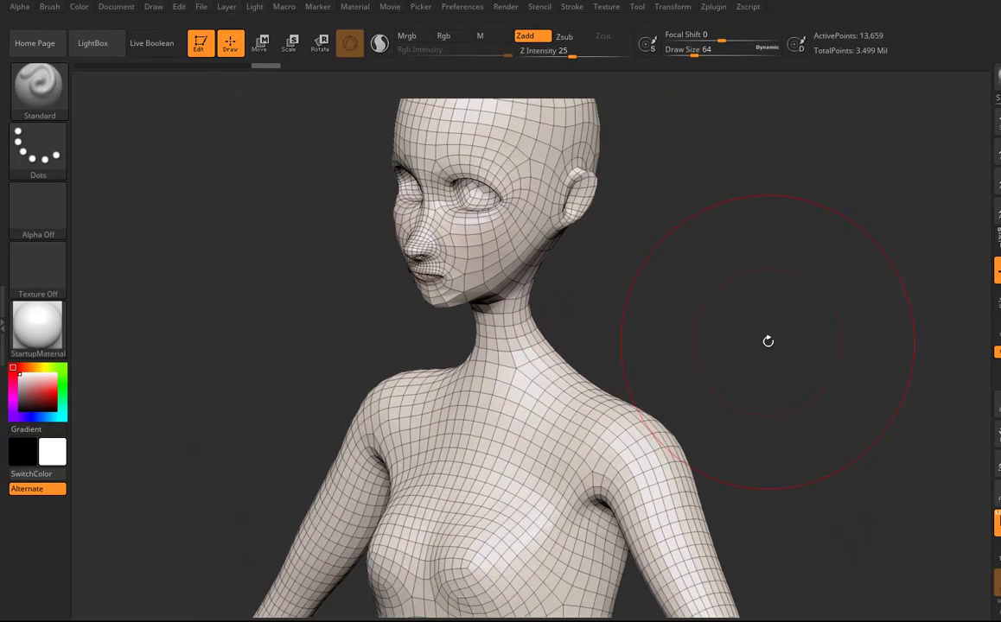
# Step: Turn on X symmetry for the imported body and check the mirrored brush points across the shoulders
pyautogui.keyDown('alt'); pyautogui.moveTo(768, 339); pyautogui.dragTo(793, 318); pyautogui.keyUp('alt')
pyautogui.press('x')
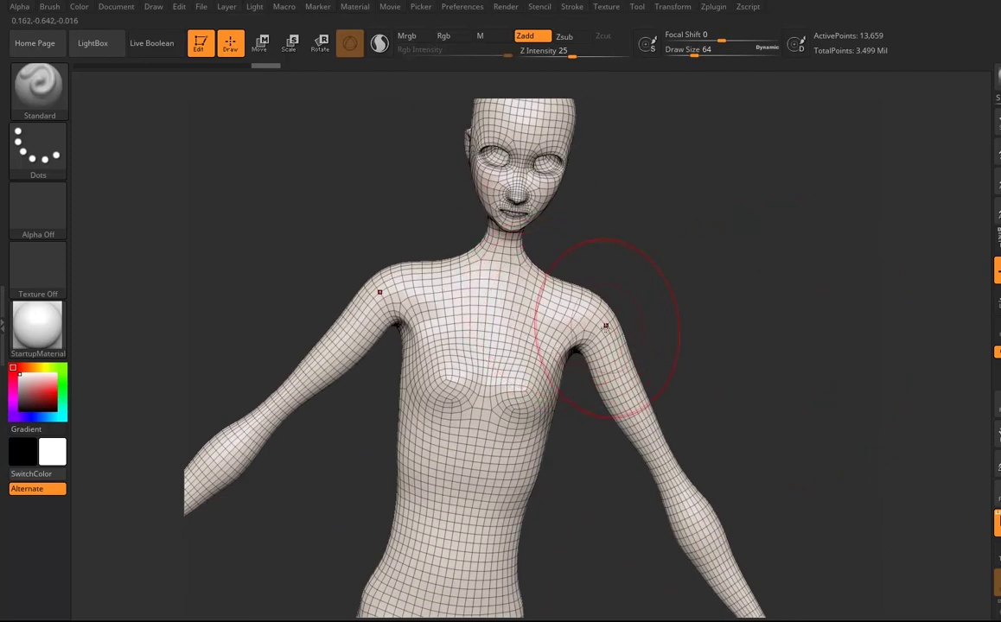
pyautogui.moveTo(806, 301); pyautogui.dragTo(765, 289)
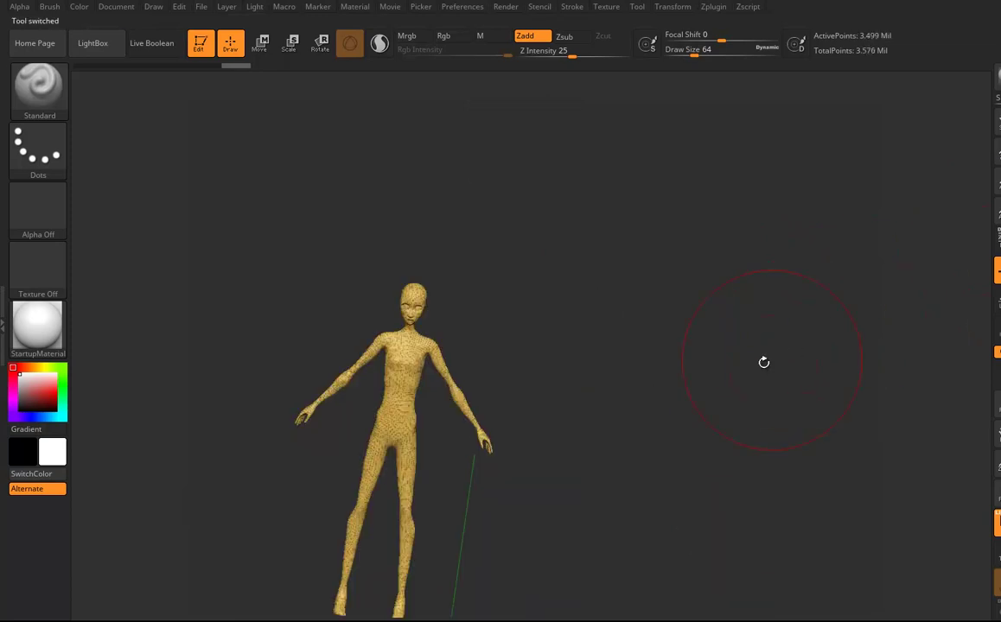
# Step: Show the original character from the front and centre the Move gizmo on the Shirt01 subtool
pyautogui.moveTo(750, 370)
pyautogui.mouseDown()
pyautogui.moveTo(656, 385)
pyautogui.moveTo(726, 415)
pyautogui.moveTo(726, 402)
pyautogui.moveTo(732, 419)
pyautogui.mouseUp()
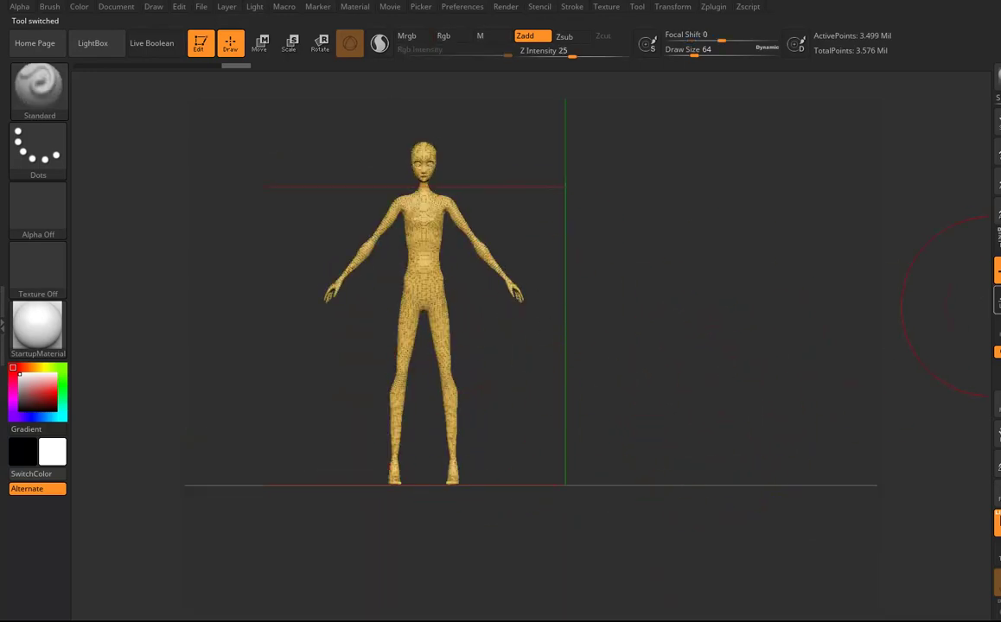
pyautogui.click(994, 307)
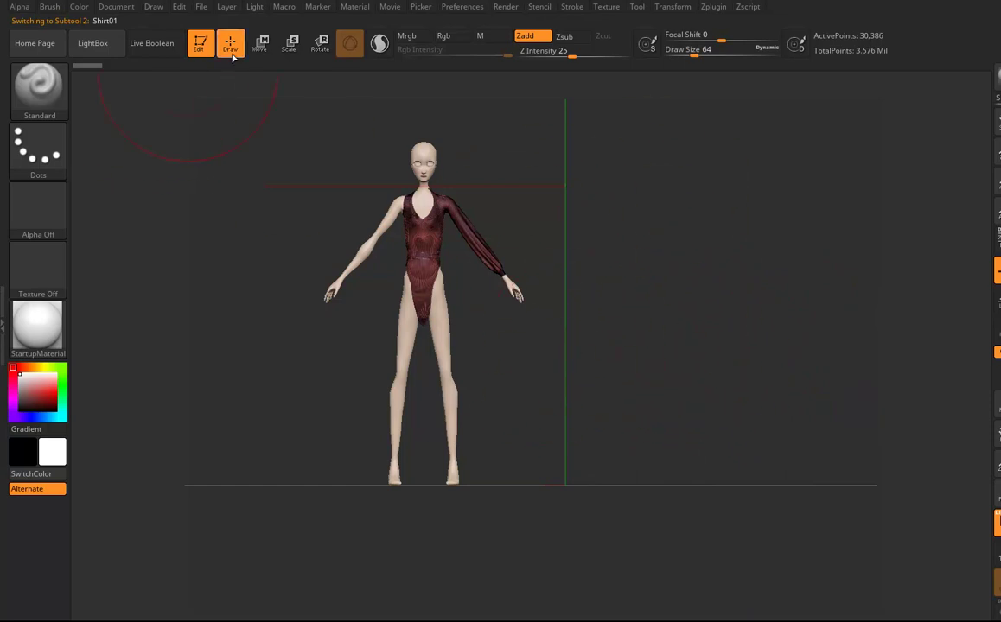
pyautogui.click(260, 42)
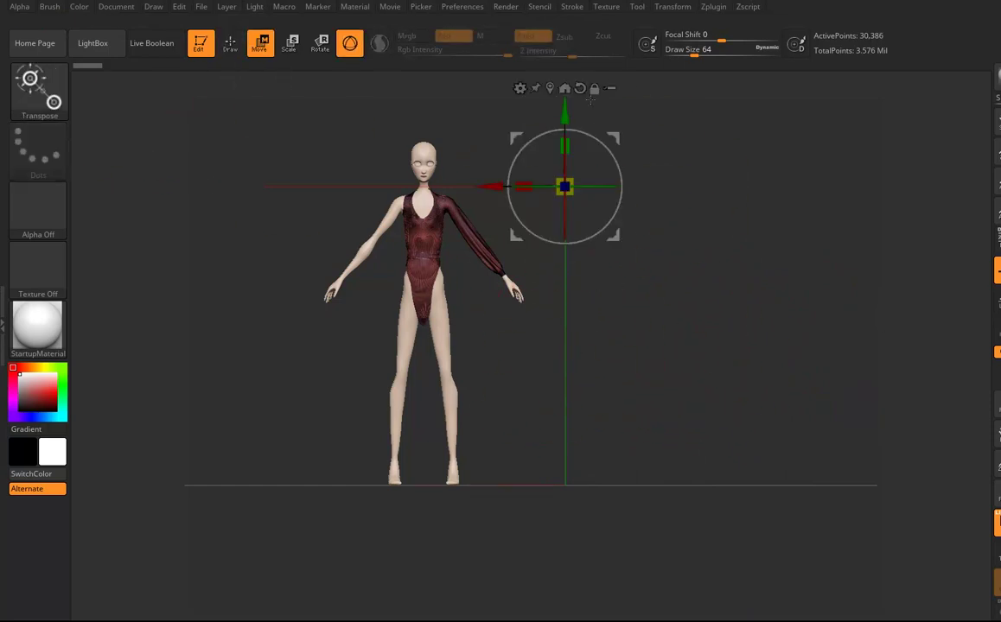
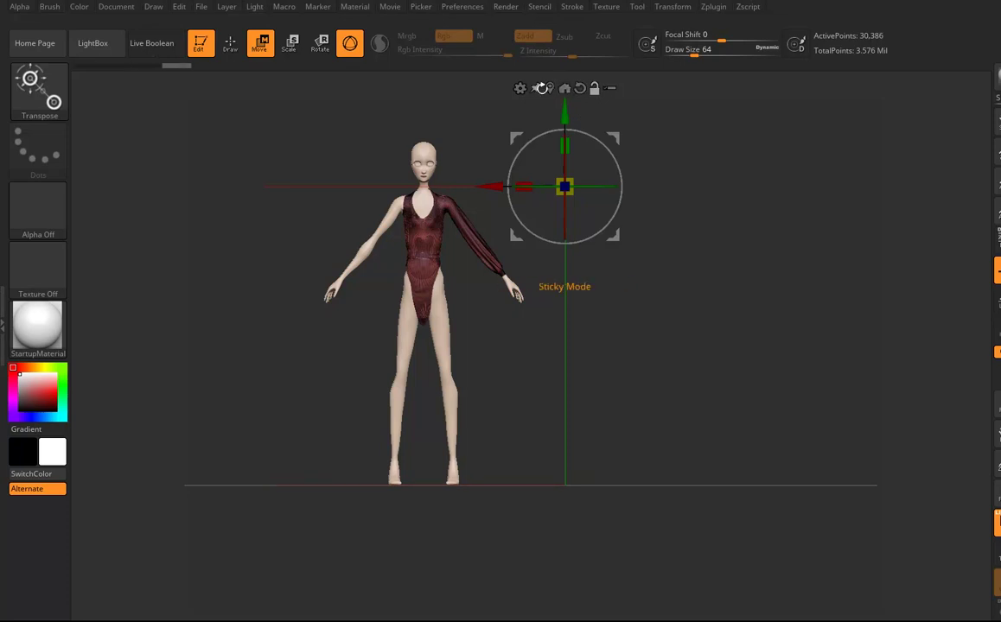
pyautogui.click(542, 87)
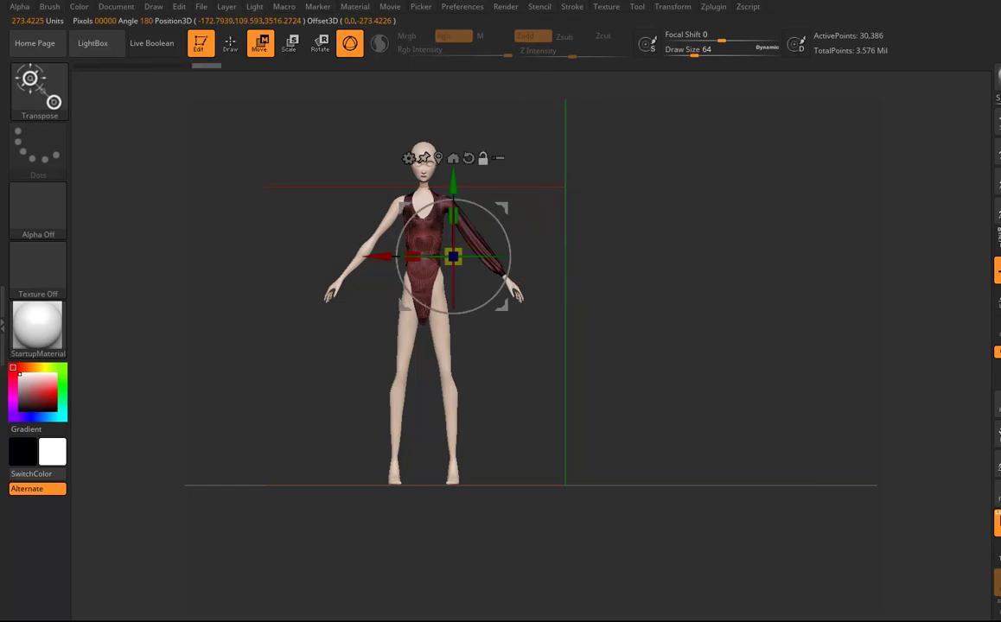
# Step: Make CherryCandyBody active, centre the Move gizmo on it, and return to Draw mode
pyautogui.keyDown('alt'); pyautogui.click(441, 346); pyautogui.keyUp('alt')
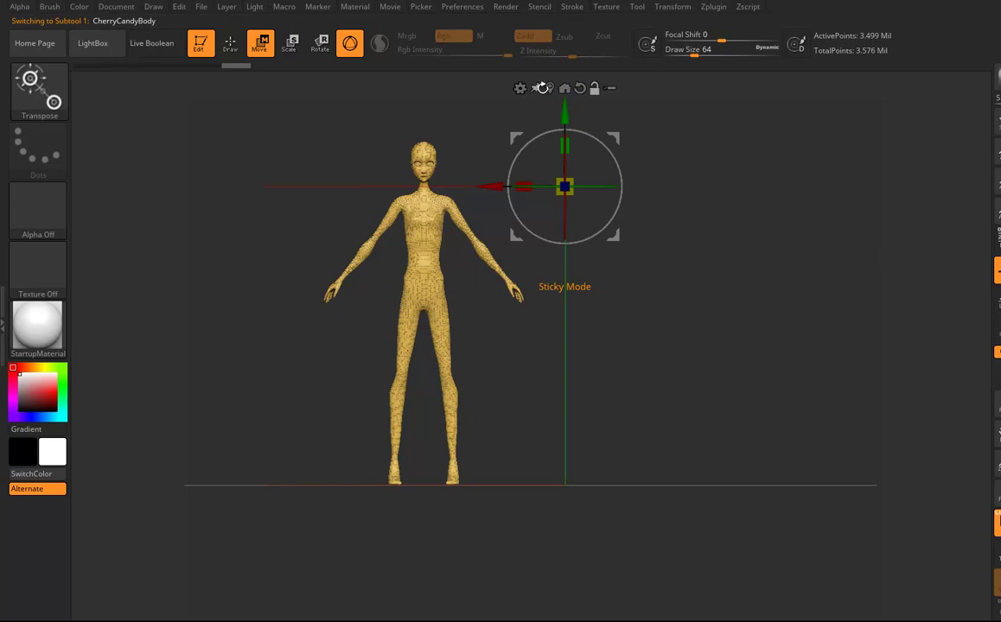
pyautogui.click(548, 87)
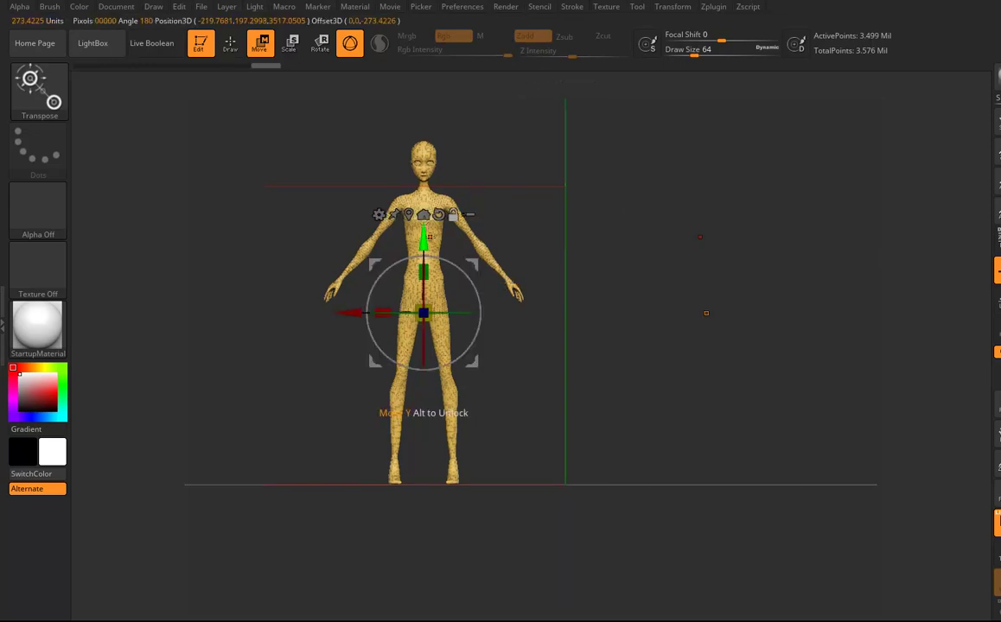
pyautogui.moveTo(659, 352)
pyautogui.mouseDown()
pyautogui.moveTo(658, 398)
pyautogui.moveTo(638, 422)
pyautogui.moveTo(663, 409)
pyautogui.moveTo(616, 401)
pyautogui.moveTo(647, 409)
pyautogui.mouseUp()
pyautogui.click(233, 46)
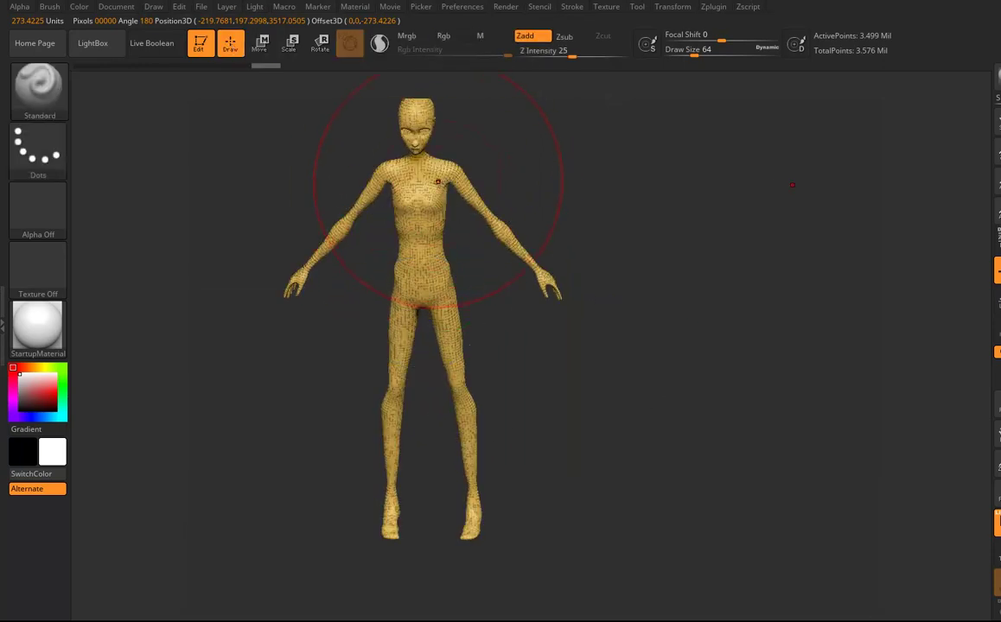
# Step: Append the original character's Shirt01 to the imported CherryCandyBody tool as a subtool
pyautogui.keyDown('alt'); pyautogui.moveTo(677, 300); pyautogui.dragTo(639, 317); pyautogui.keyUp('alt')
pyautogui.keyDown('alt'); pyautogui.moveTo(609, 358); pyautogui.dragTo(660, 362); pyautogui.keyUp('alt')
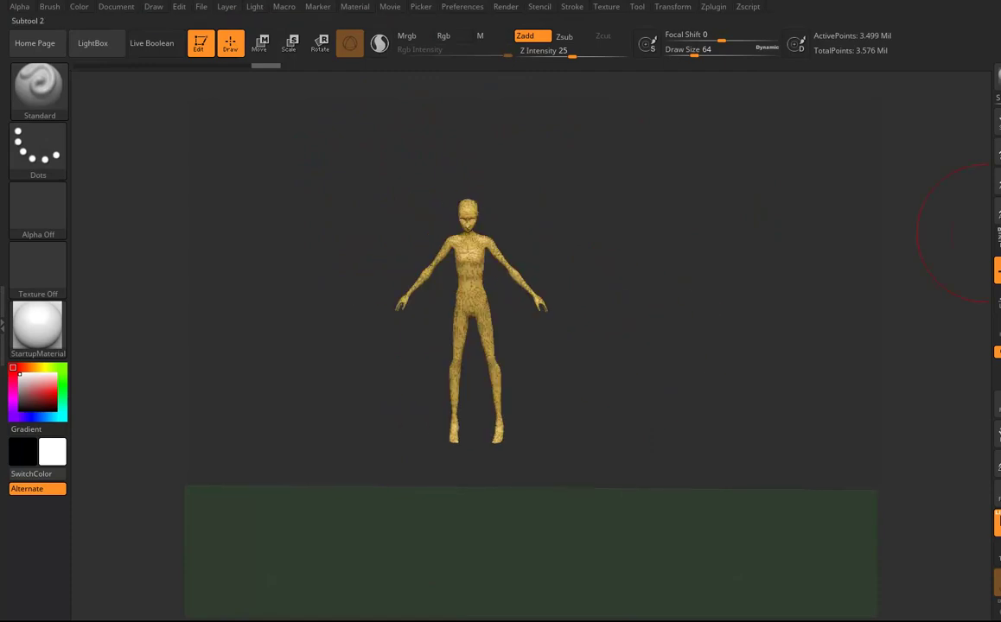
pyautogui.keyDown('alt'); pyautogui.moveTo(727, 382); pyautogui.dragTo(744, 279); pyautogui.keyUp('alt')
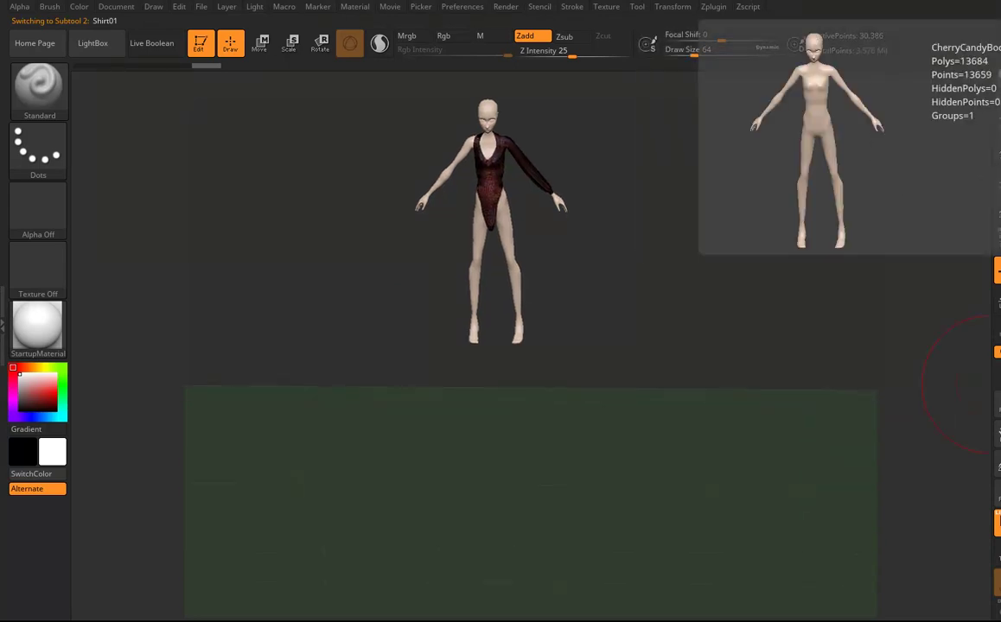
pyautogui.click(993, 385)
pyautogui.keyDown('alt'); pyautogui.moveTo(798, 388); pyautogui.dragTo(567, 238); pyautogui.keyUp('alt')
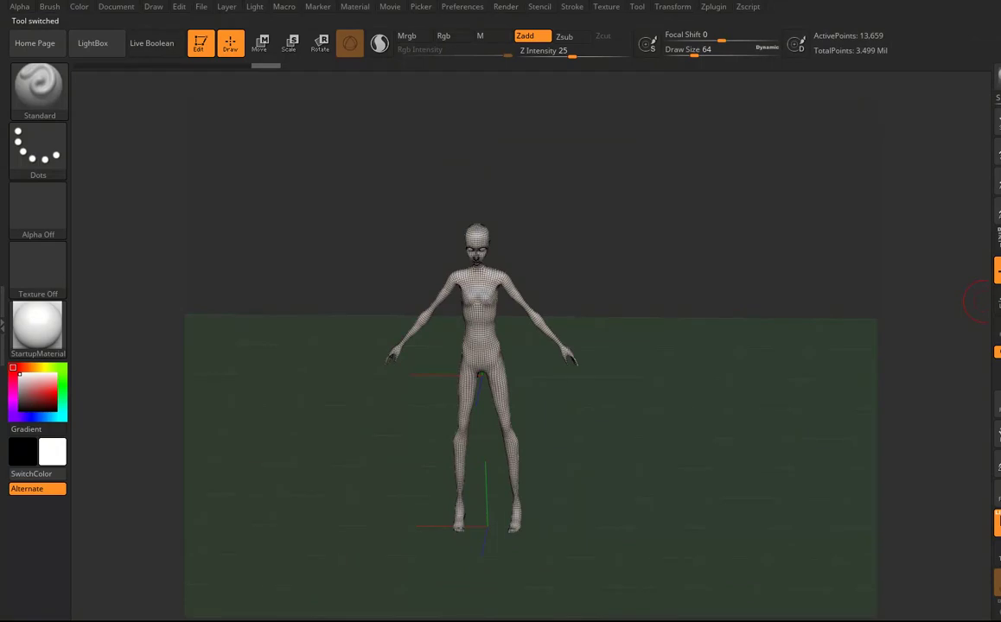
pyautogui.click(995, 216)
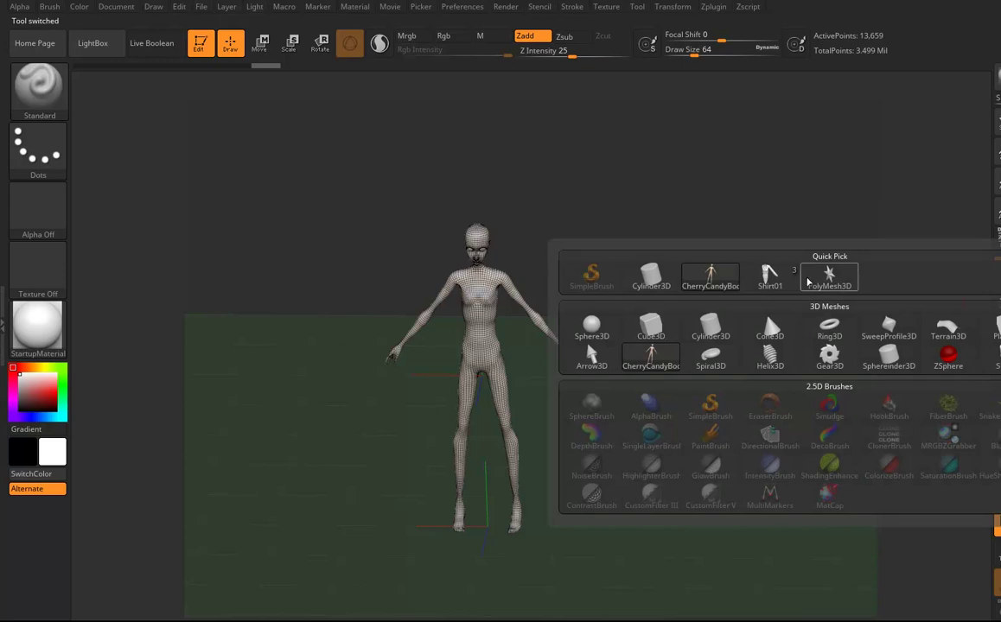
pyautogui.click(707, 257)
pyautogui.moveTo(604, 319); pyautogui.dragTo(826, 330)
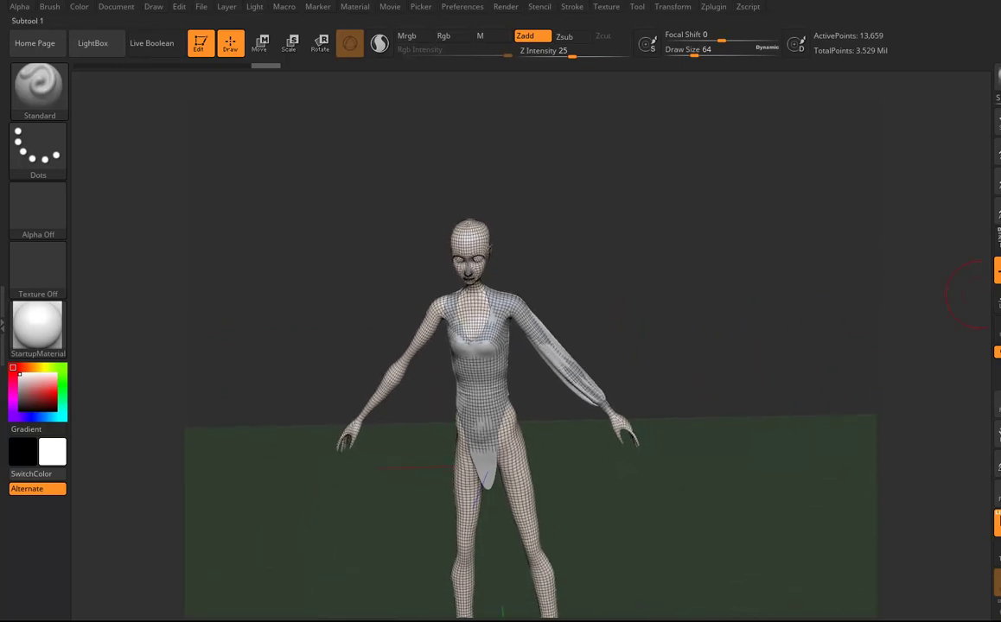
# Step: Append the original character's Pants01 to the imported body tool as another subtool and check its placement
pyautogui.click(995, 269)
pyautogui.click(981, 275)
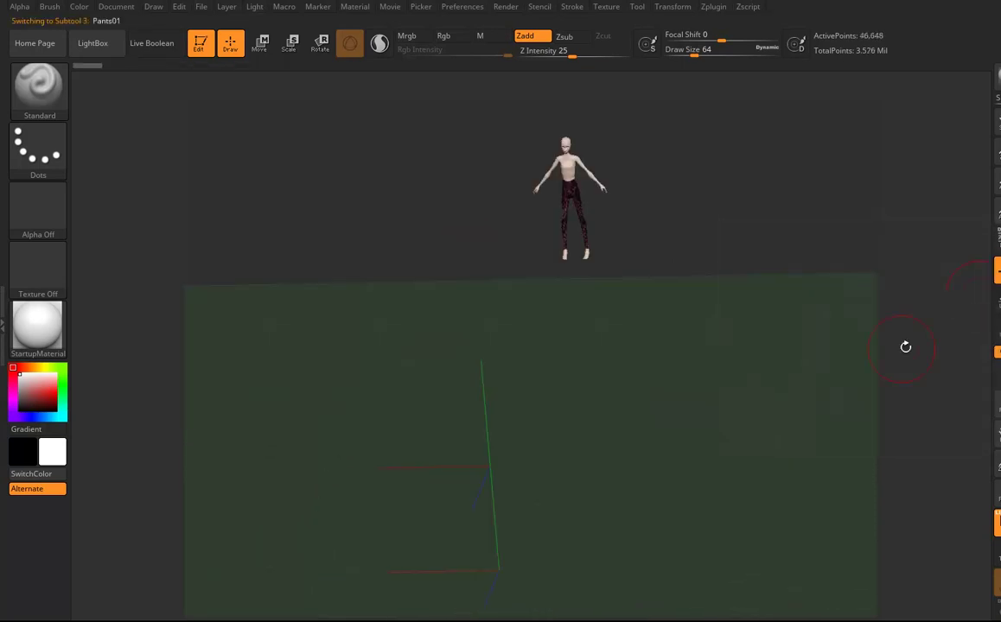
pyautogui.click(979, 337)
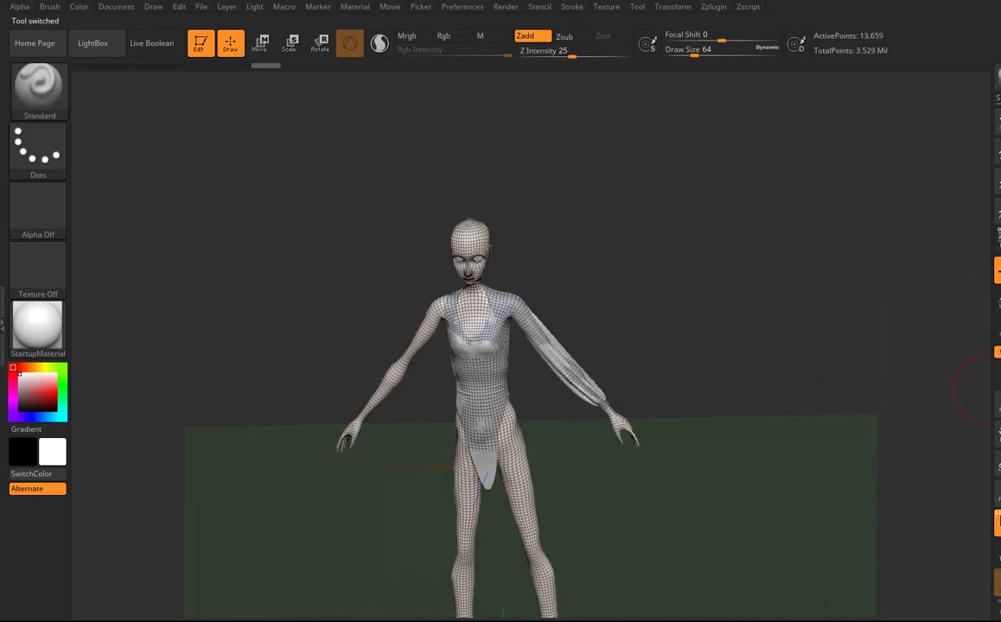
pyautogui.click(997, 130)
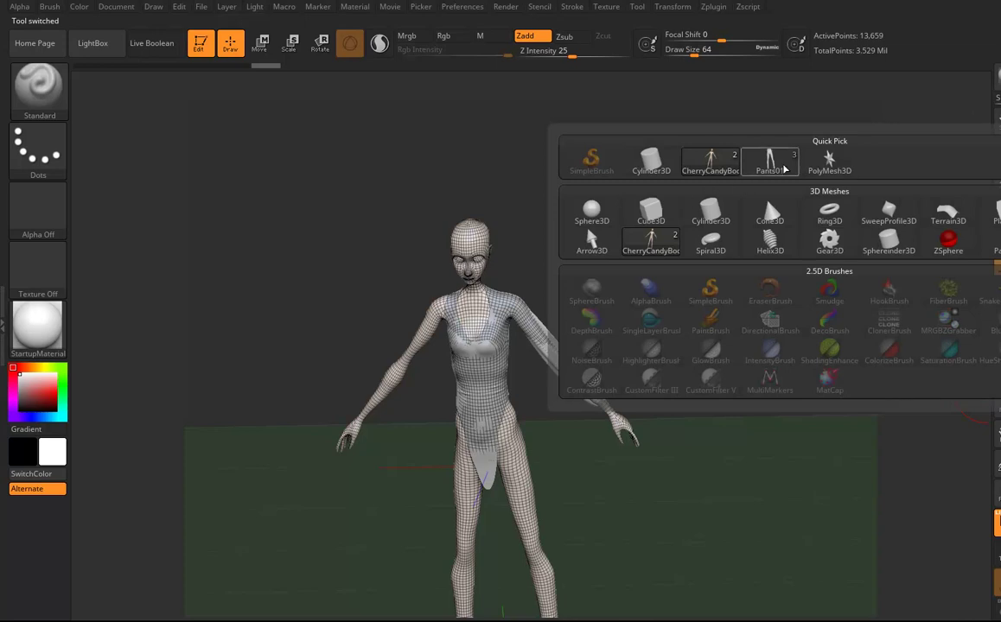
pyautogui.click(780, 166)
pyautogui.keyDown('alt'); pyautogui.moveTo(642, 303); pyautogui.dragTo(902, 348); pyautogui.keyUp('alt')
pyautogui.moveTo(828, 277); pyautogui.dragTo(818, 318)
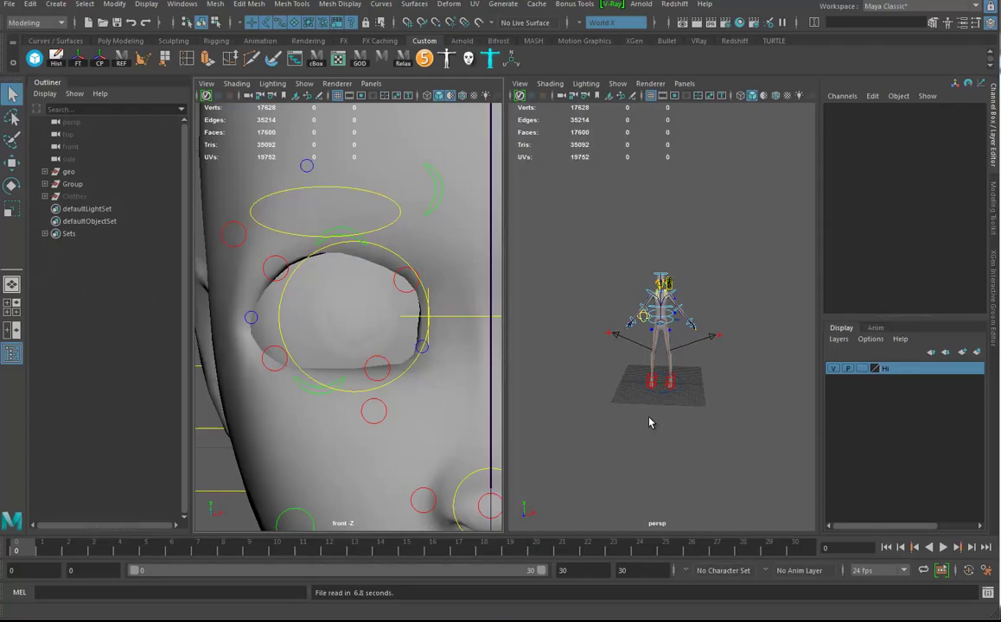
# Step: Bring the rigged character closer in the perspective view and enlarge that view to fill the workspace
pyautogui.keyDown('alt'); pyautogui.moveTo(593, 416); pyautogui.dragTo(602, 432); pyautogui.keyUp('alt')
pyautogui.moveTo(90, 620)
pyautogui.moveTo(141, 619)
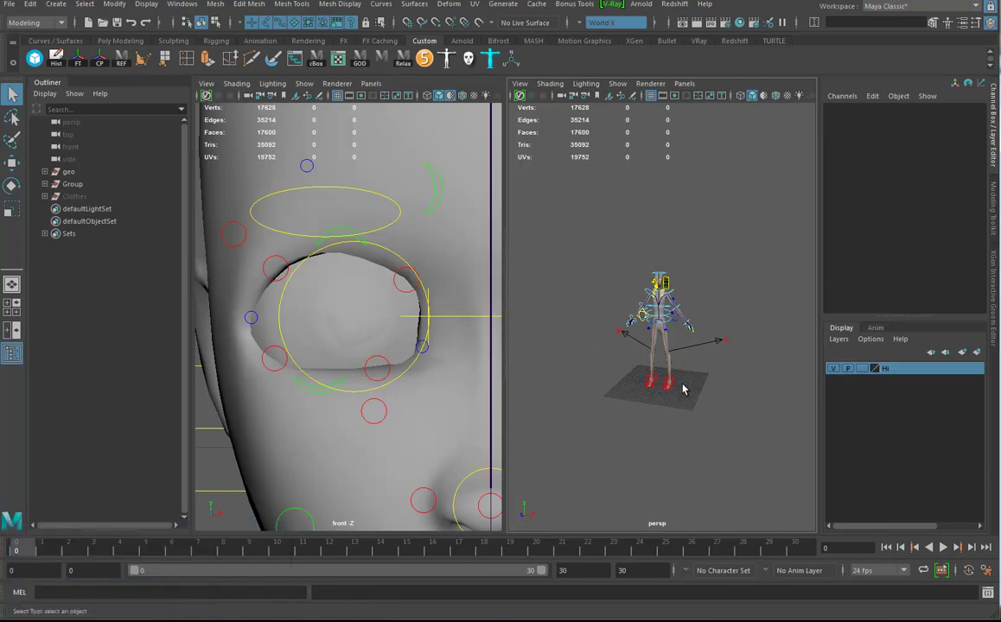
pyautogui.moveTo(640, 395)
pyautogui.keyDown('alt'); pyautogui.mouseDown()
pyautogui.moveTo(654, 402)
pyautogui.moveTo(641, 396)
pyautogui.mouseUp(); pyautogui.keyUp('alt')
pyautogui.keyDown('alt'); pyautogui.moveTo(642, 397); pyautogui.dragTo(703, 471, button='right'); pyautogui.keyUp('alt')
pyautogui.keyDown('alt'); pyautogui.moveTo(701, 471); pyautogui.dragTo(643, 390); pyautogui.keyUp('alt')
pyautogui.press('space')
# Step: Examine the rigged body from the side and front, checking the right knee joint, torso and arms
pyautogui.keyDown('alt'); pyautogui.moveTo(536, 409); pyautogui.dragTo(451, 325); pyautogui.keyUp('alt')
pyautogui.keyDown('alt'); pyautogui.moveTo(471, 450); pyautogui.dragTo(498, 385); pyautogui.keyUp('alt')
pyautogui.click(474, 402)
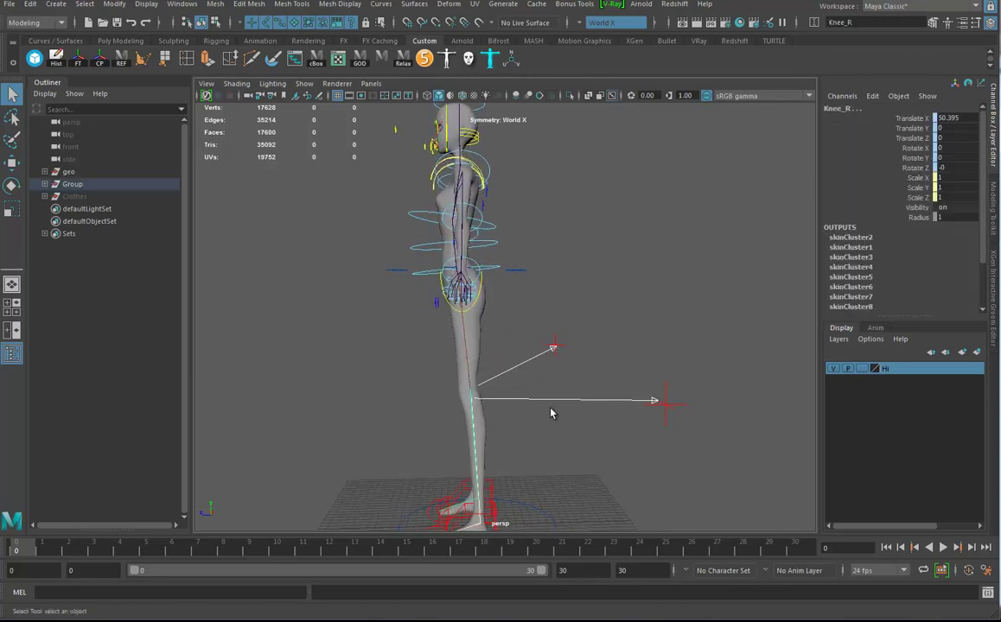
pyautogui.keyDown('alt'); pyautogui.moveTo(532, 395); pyautogui.dragTo(465, 278); pyautogui.keyUp('alt')
pyautogui.keyDown('alt'); pyautogui.moveTo(528, 276); pyautogui.dragTo(554, 280); pyautogui.keyUp('alt')
pyautogui.keyDown('alt'); pyautogui.moveTo(546, 373); pyautogui.dragTo(521, 270); pyautogui.keyUp('alt')
pyautogui.keyDown('alt'); pyautogui.moveTo(639, 269); pyautogui.dragTo(570, 385); pyautogui.keyUp('alt')
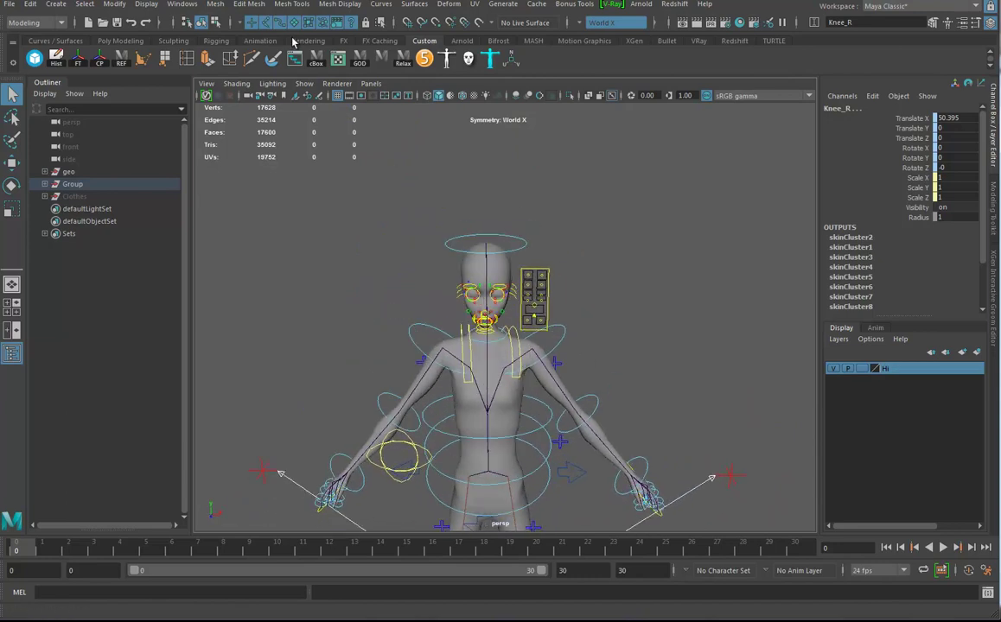
# Step: Open the UV Editor, select the body mesh and examine its UV shells across the tiles
pyautogui.click(339, 59)
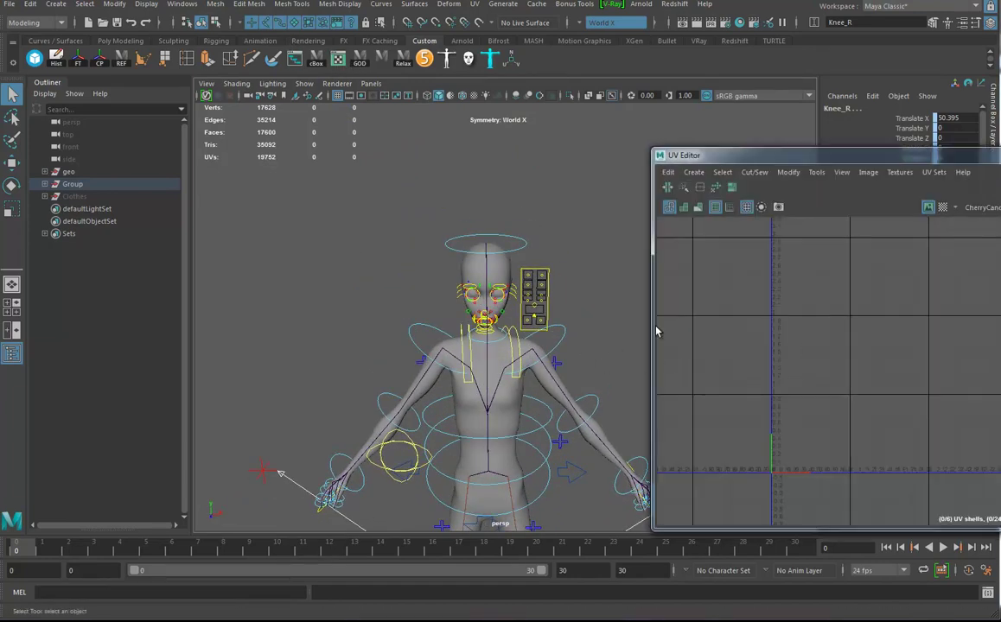
pyautogui.click(516, 353)
pyautogui.keyDown('alt'); pyautogui.moveTo(540, 347); pyautogui.dragTo(558, 304); pyautogui.keyUp('alt')
pyautogui.keyDown('alt'); pyautogui.moveTo(510, 299); pyautogui.dragTo(567, 316, button='right'); pyautogui.keyUp('alt')
pyautogui.keyDown('alt'); pyautogui.moveTo(567, 316); pyautogui.dragTo(561, 437, button='middle'); pyautogui.keyUp('alt')
pyautogui.keyDown('alt'); pyautogui.moveTo(793, 449); pyautogui.dragTo(819, 424, button='middle'); pyautogui.keyUp('alt')
pyautogui.scroll(4, 836, 339)
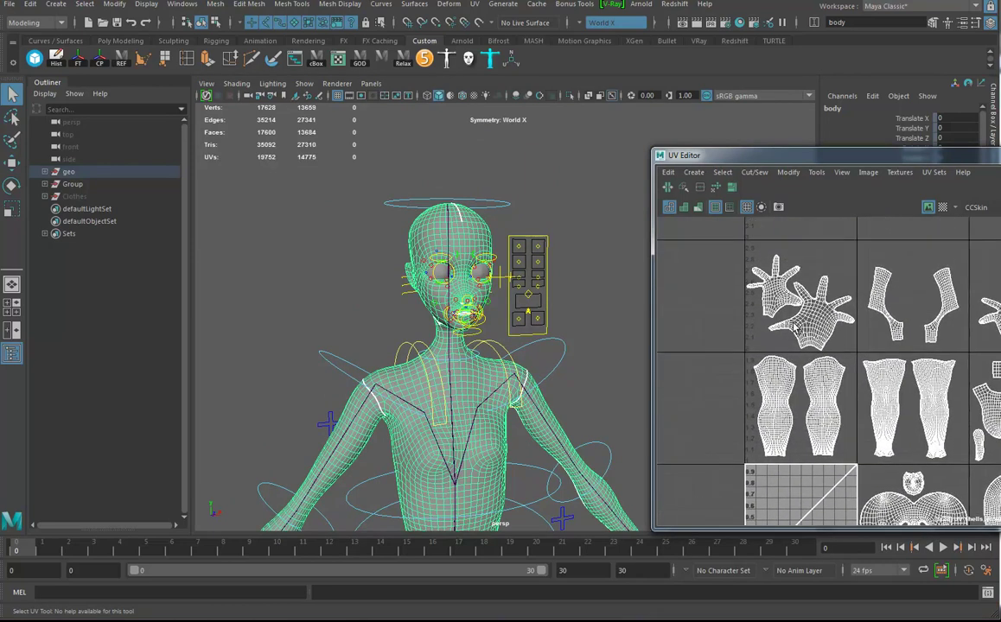
pyautogui.keyDown('alt'); pyautogui.moveTo(519, 385); pyautogui.dragTo(459, 378, button='middle'); pyautogui.keyUp('alt')
pyautogui.keyDown('alt'); pyautogui.moveTo(889, 409); pyautogui.dragTo(825, 347, button='middle'); pyautogui.keyUp('alt')
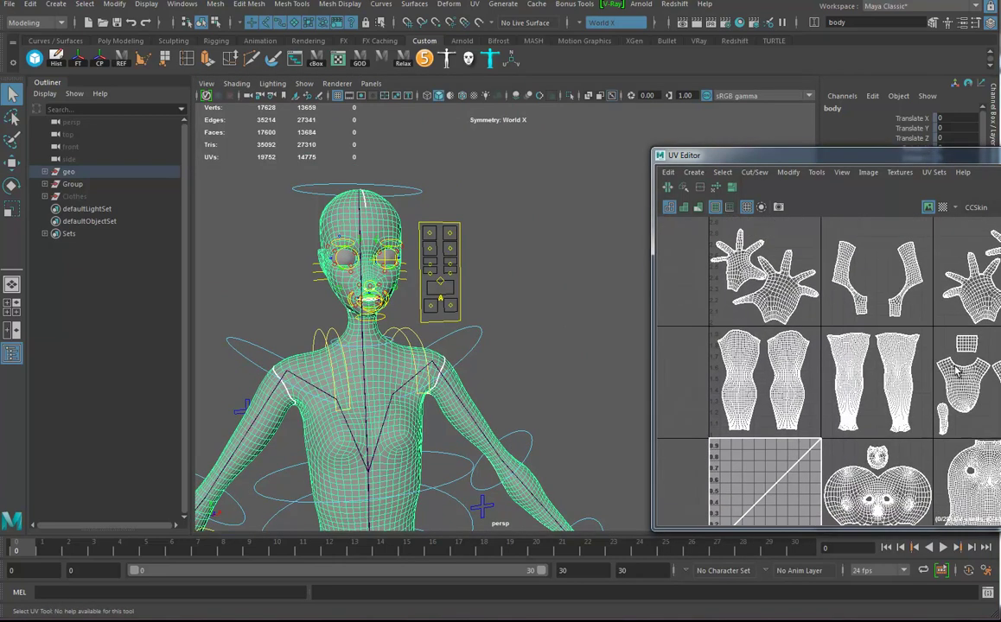
pyautogui.keyDown('alt'); pyautogui.moveTo(914, 471); pyautogui.dragTo(947, 375, button='middle'); pyautogui.keyUp('alt')
pyautogui.keyDown('alt'); pyautogui.moveTo(815, 418); pyautogui.dragTo(963, 448, button='right'); pyautogui.keyUp('alt')
# Step: Select the square UV shell filling the first tile and locate its faces around the upper lip
pyautogui.rightClick(815, 369)
pyautogui.click(762, 349)
pyautogui.click(734, 377)
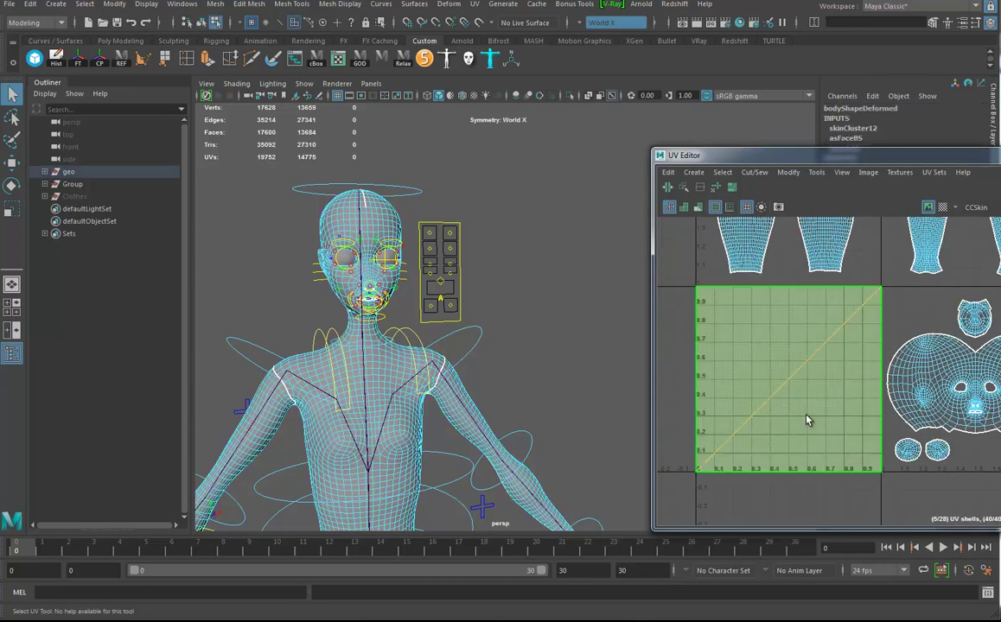
pyautogui.press('f')
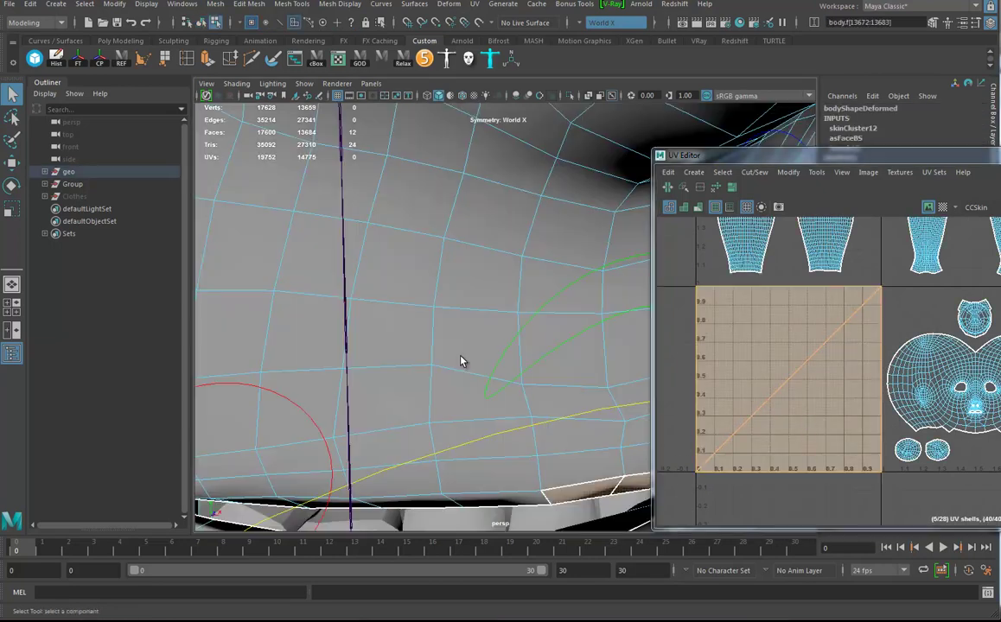
pyautogui.keyDown('alt'); pyautogui.moveTo(523, 349); pyautogui.dragTo(278, 338, button='right'); pyautogui.keyUp('alt')
pyautogui.keyDown('alt'); pyautogui.moveTo(277, 339); pyautogui.dragTo(559, 412); pyautogui.keyUp('alt')
pyautogui.moveTo(493, 316)
pyautogui.keyDown('alt'); pyautogui.mouseDown()
pyautogui.moveTo(504, 364)
pyautogui.moveTo(509, 340)
pyautogui.moveTo(480, 326)
pyautogui.mouseUp(); pyautogui.keyUp('alt')
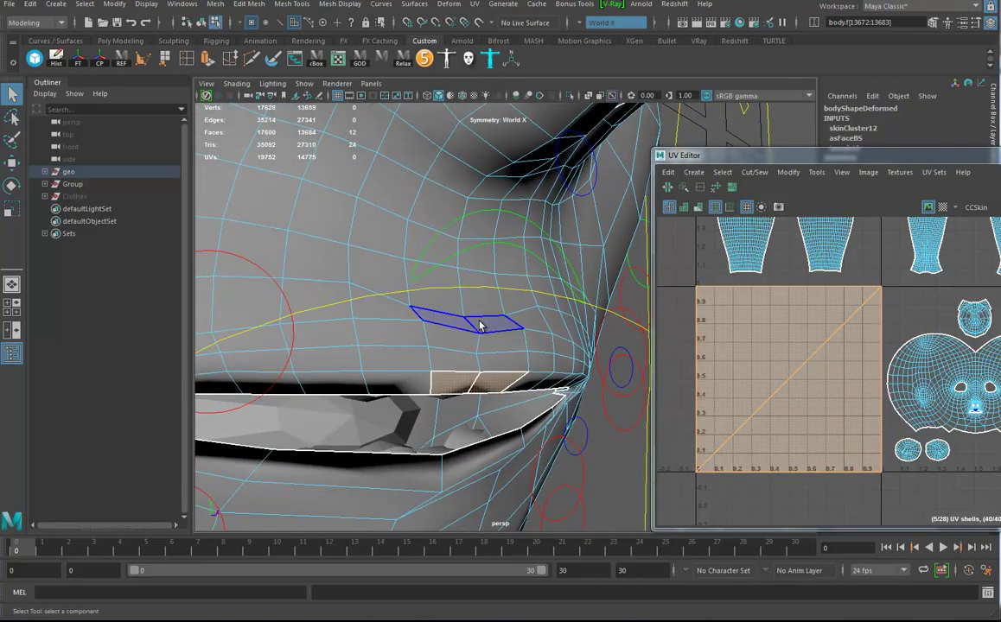
# Step: Switch to wireframe display, narrow the selection to the two stray faces inside the upper lip, and delete them
pyautogui.press('4')
pyautogui.moveTo(425, 396)
pyautogui.keyDown('alt'); pyautogui.mouseDown()
pyautogui.moveTo(435, 338)
pyautogui.moveTo(427, 354)
pyautogui.moveTo(419, 199)
pyautogui.mouseUp(); pyautogui.keyUp('alt')
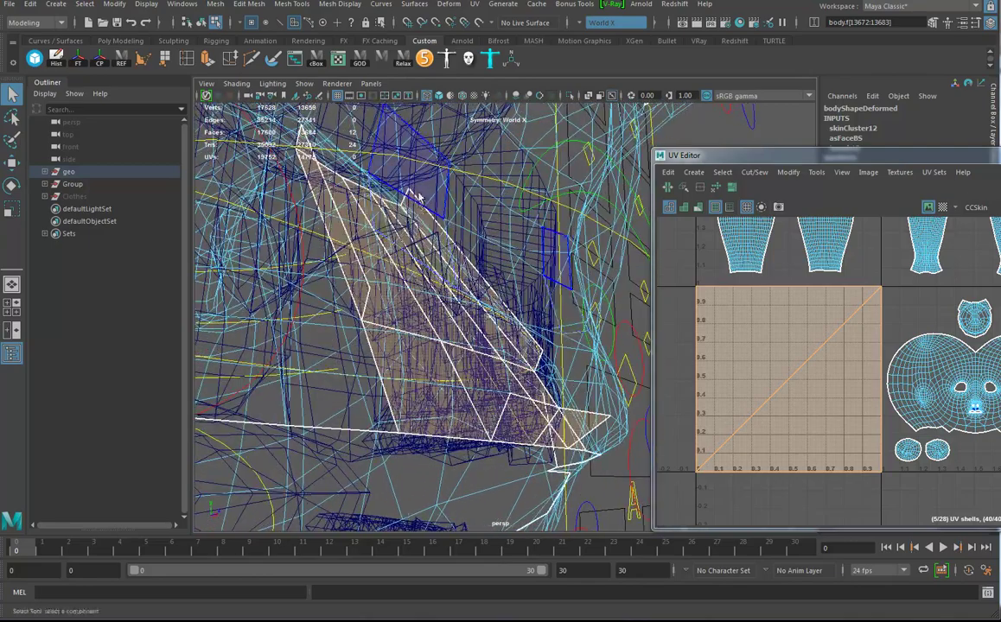
pyautogui.click(419, 205)
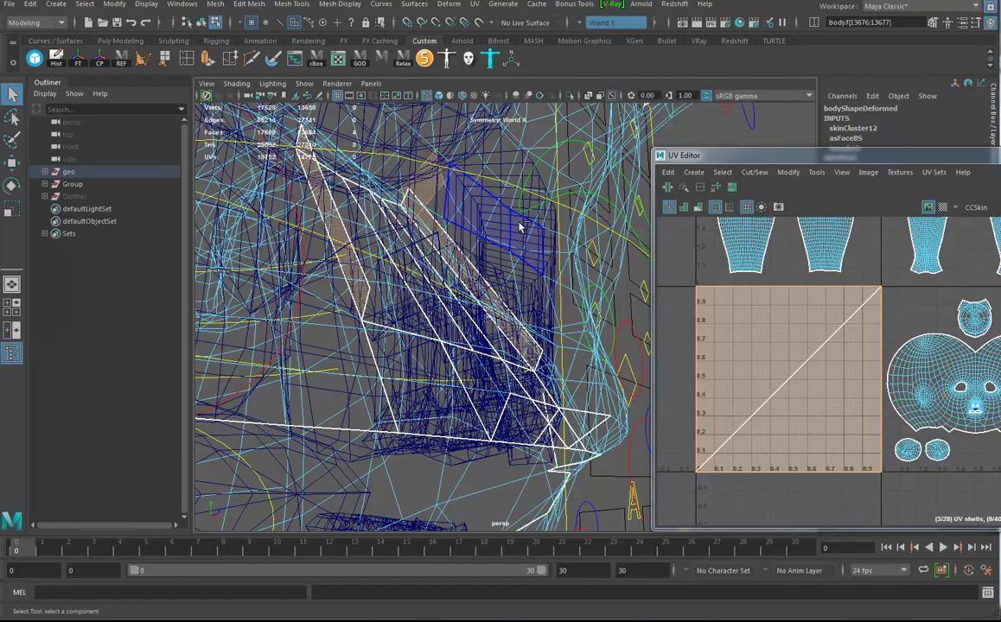
pyautogui.keyDown('ctrl'); pyautogui.moveTo(439, 189); pyautogui.dragTo(428, 197); pyautogui.keyUp('ctrl')
pyautogui.keyDown('alt'); pyautogui.moveTo(562, 250); pyautogui.dragTo(423, 298); pyautogui.keyUp('alt')
pyautogui.keyDown('alt'); pyautogui.moveTo(349, 271); pyautogui.dragTo(335, 317); pyautogui.keyUp('alt')
pyautogui.keyDown('alt'); pyautogui.moveTo(361, 281); pyautogui.dragTo(534, 383); pyautogui.keyUp('alt')
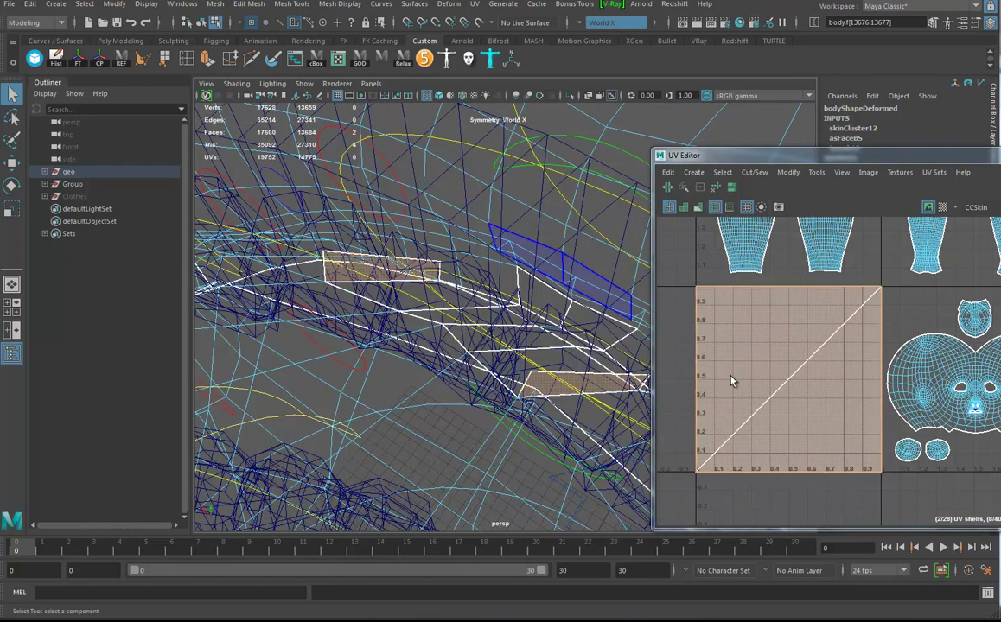
pyautogui.keyDown('alt'); pyautogui.moveTo(931, 352); pyautogui.dragTo(782, 369, button='right'); pyautogui.keyUp('alt')
pyautogui.keyDown('alt'); pyautogui.moveTo(909, 354); pyautogui.dragTo(841, 422, button='middle'); pyautogui.keyUp('alt')
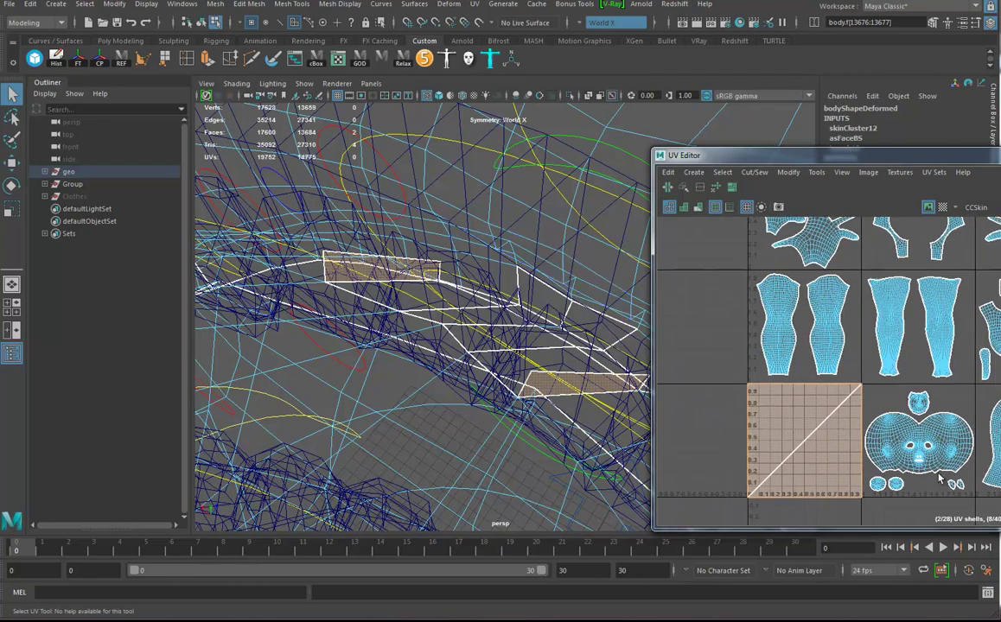
pyautogui.keyDown('alt'); pyautogui.moveTo(575, 356); pyautogui.dragTo(386, 269); pyautogui.keyUp('alt')
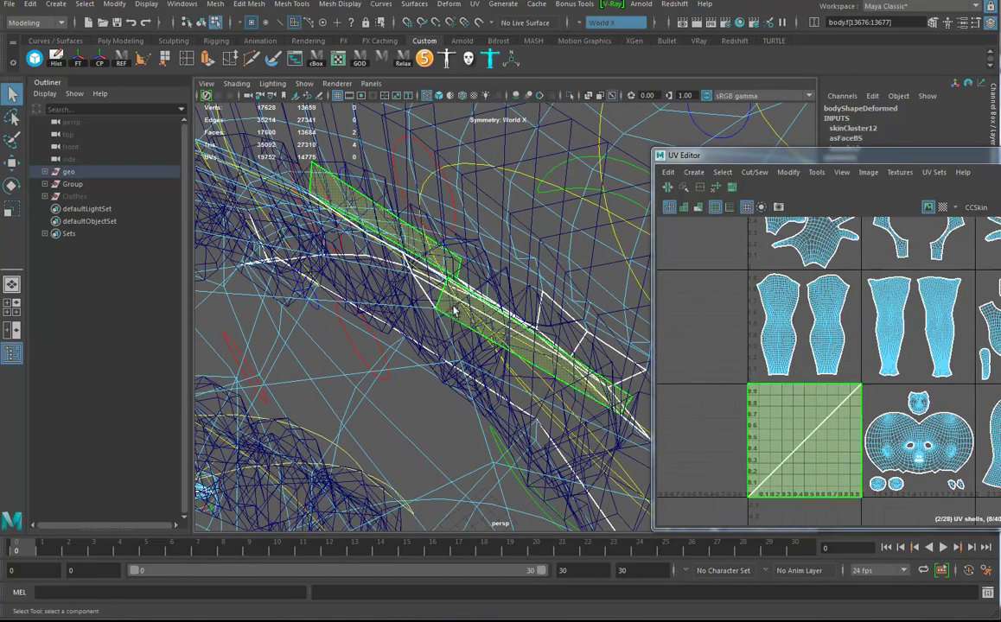
pyautogui.press('Delete')
# Step: Isolate the body mesh and display it shaded with smooth preview around the remaining inner-lip faces
pyautogui.keyDown('alt'); pyautogui.moveTo(562, 359); pyautogui.dragTo(484, 216); pyautogui.keyUp('alt')
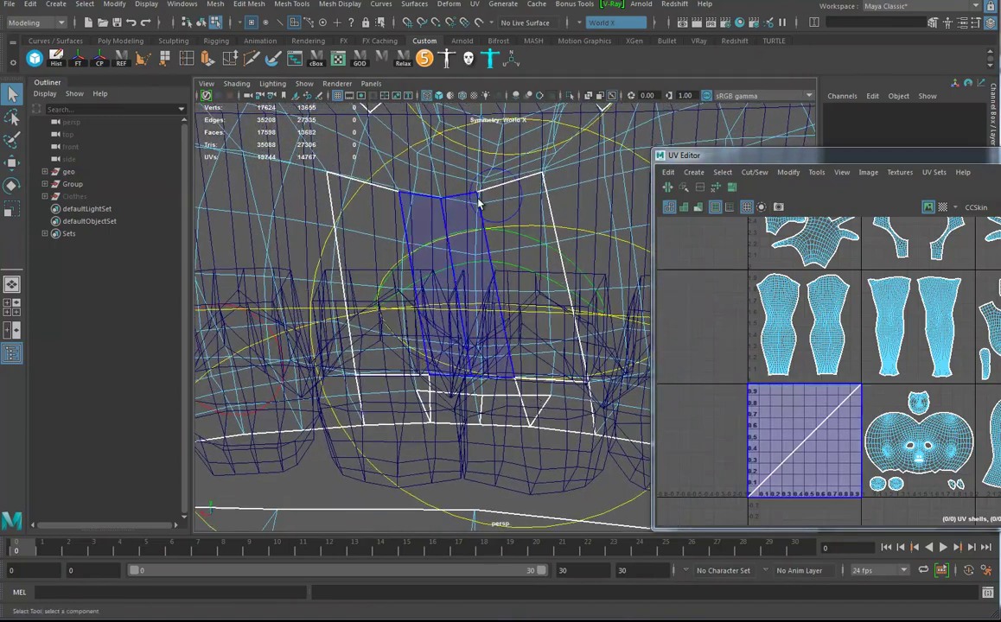
pyautogui.click(521, 228)
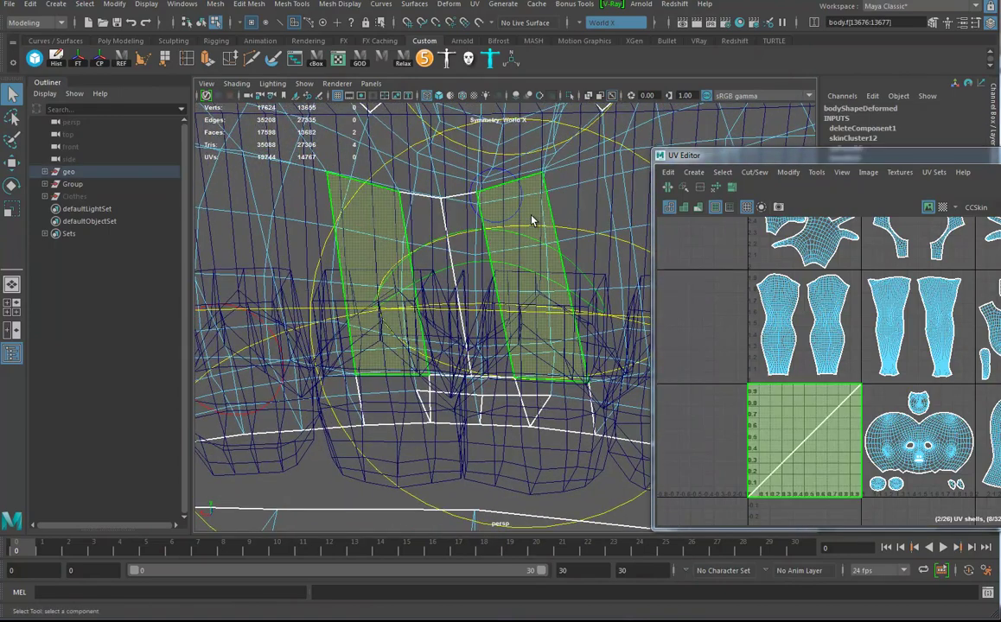
pyautogui.doubleClick(531, 218)
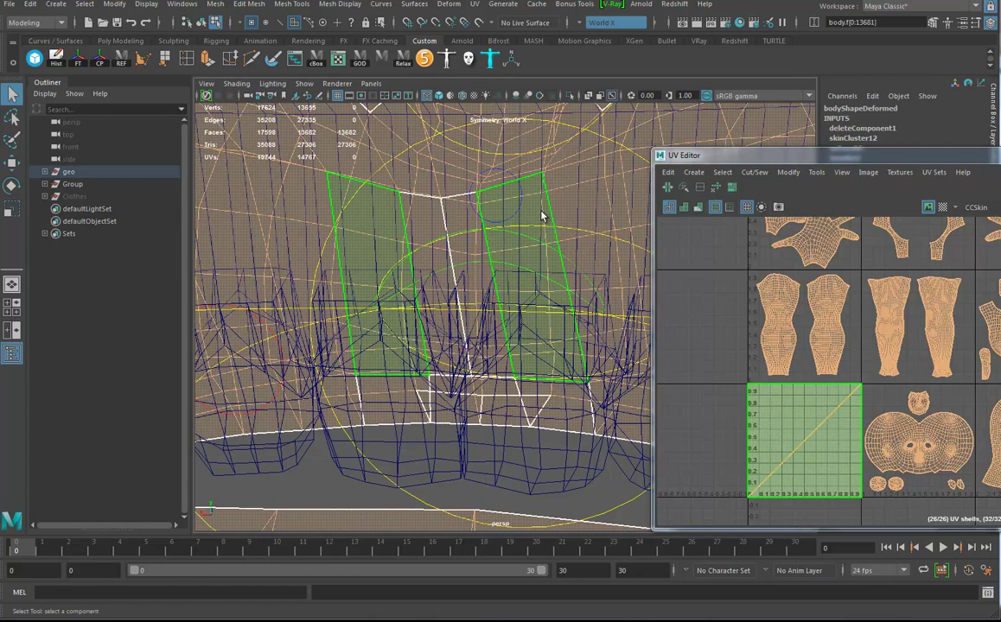
pyautogui.click(570, 95)
pyautogui.keyDown('alt'); pyautogui.moveTo(520, 268); pyautogui.dragTo(495, 283); pyautogui.keyUp('alt')
pyautogui.keyDown('alt'); pyautogui.moveTo(507, 346); pyautogui.dragTo(509, 330); pyautogui.keyUp('alt')
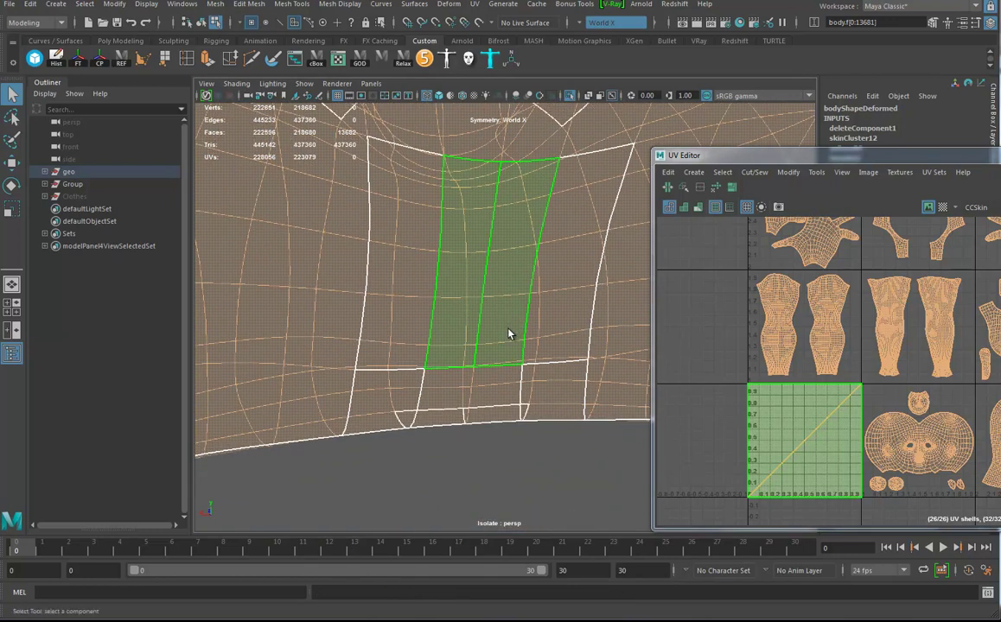
pyautogui.press('5')
pyautogui.click(520, 481)
pyautogui.moveTo(519, 481)
pyautogui.keyDown('alt'); pyautogui.mouseDown()
pyautogui.moveTo(536, 439)
pyautogui.moveTo(527, 462)
pyautogui.moveTo(552, 470)
pyautogui.moveTo(535, 509)
pyautogui.moveTo(536, 471)
pyautogui.moveTo(547, 461)
pyautogui.mouseUp(); pyautogui.keyUp('alt')
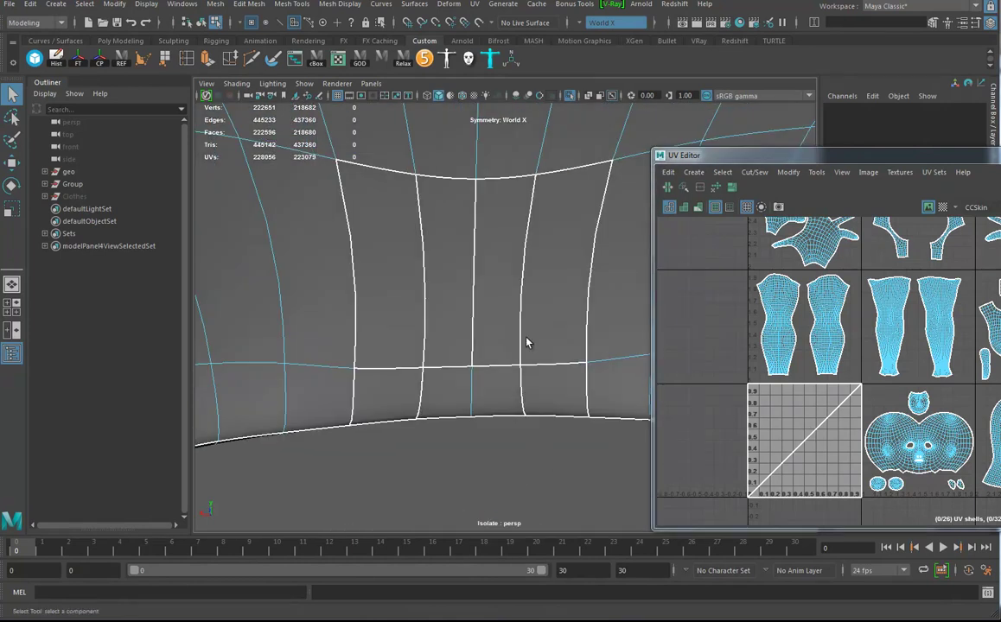
# Step: Select the faces stacked in the first UV tile and view where they lie on the lip
pyautogui.click(423, 347)
pyautogui.moveTo(813, 442); pyautogui.dragTo(815, 466, button='right')
pyautogui.moveTo(790, 430); pyautogui.dragTo(815, 469)
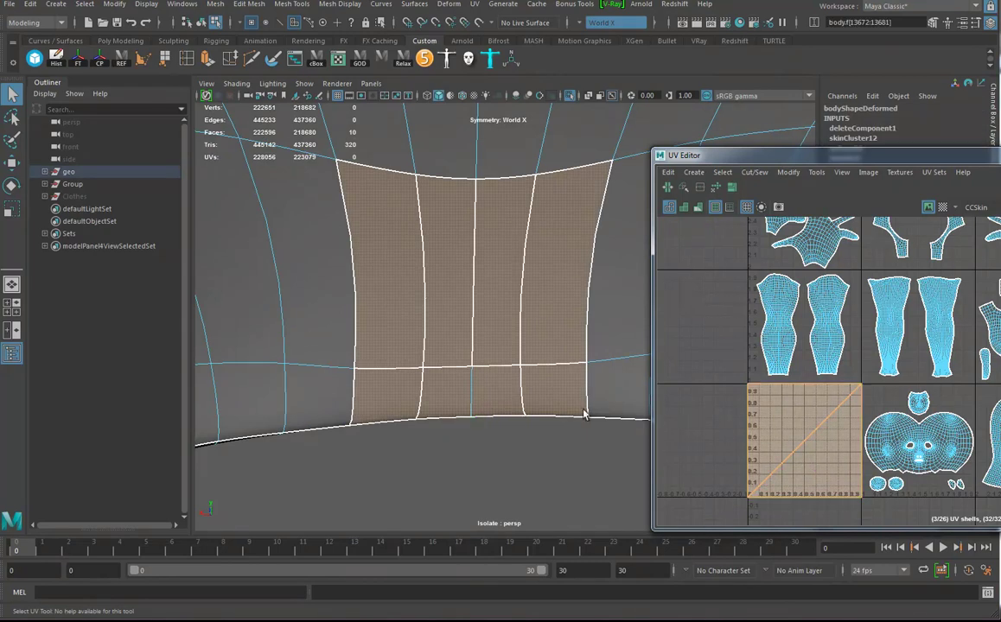
pyautogui.keyDown('alt'); pyautogui.moveTo(508, 402); pyautogui.dragTo(533, 329); pyautogui.keyUp('alt')
# Step: Select the UV border edges between the stacked lip faces and their neighbours, and join them with Move and Sew
pyautogui.click(458, 315)
pyautogui.moveTo(539, 299); pyautogui.dragTo(542, 281, button='right')
pyautogui.click(502, 332)
pyautogui.keyDown('shift'); pyautogui.click(521, 320); pyautogui.keyUp('shift')
pyautogui.keyDown('shift'); pyautogui.click(448, 304); pyautogui.keyUp('shift')
pyautogui.click(681, 191)
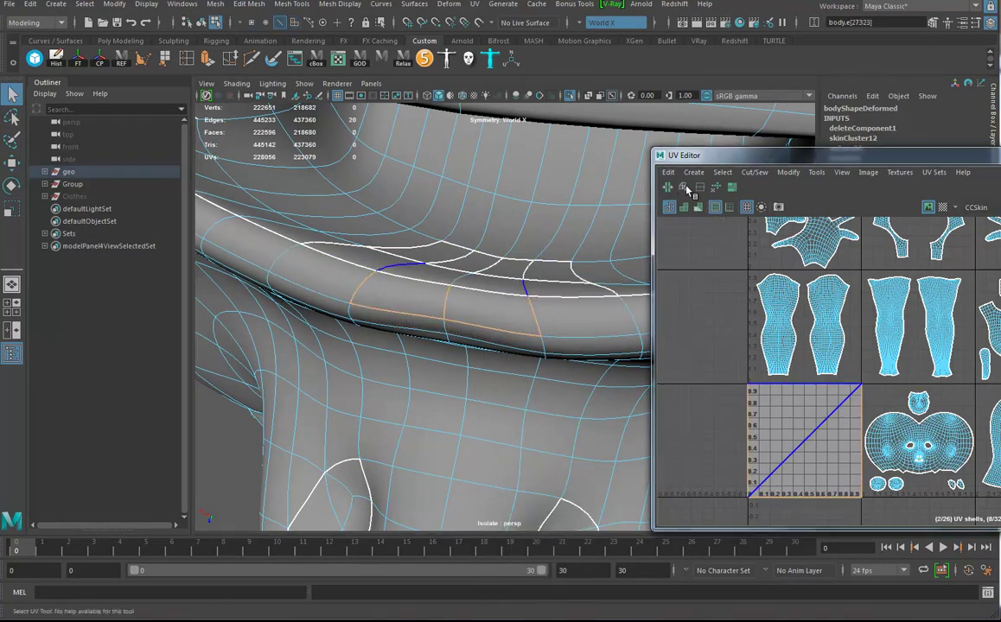
# Step: Select the row of four inner-lip faces still distorted in the UV layout and apply Move and Sew to their UVs
pyautogui.keyDown('alt'); pyautogui.moveTo(502, 341); pyautogui.dragTo(509, 347); pyautogui.keyUp('alt')
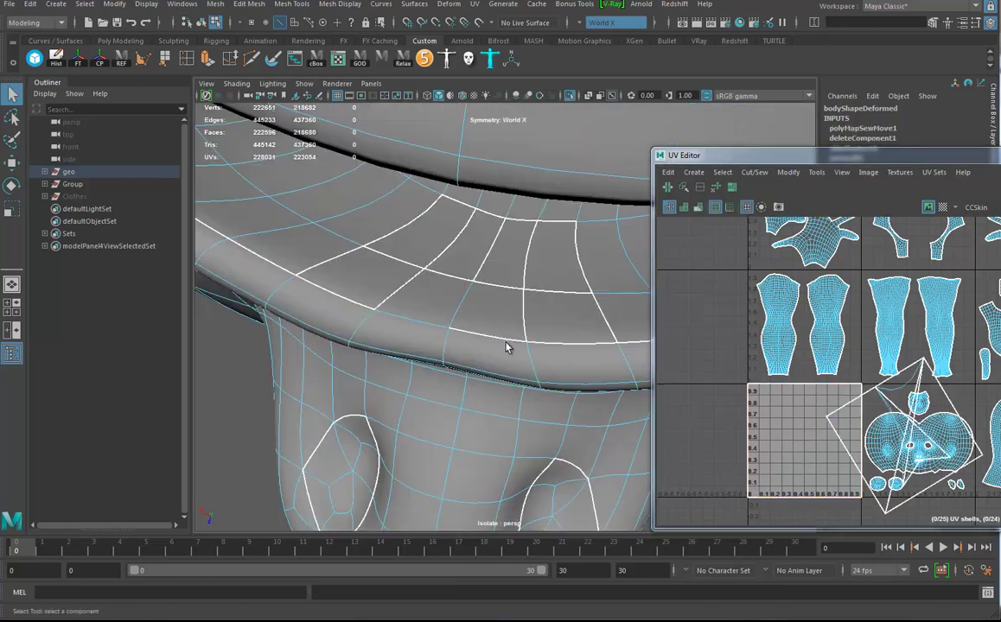
pyautogui.click(443, 275)
pyautogui.click(442, 252)
pyautogui.click(455, 232)
pyautogui.click(442, 232)
pyautogui.moveTo(441, 232); pyautogui.dragTo(438, 260, button='right')
pyautogui.click(438, 227)
pyautogui.click(459, 234)
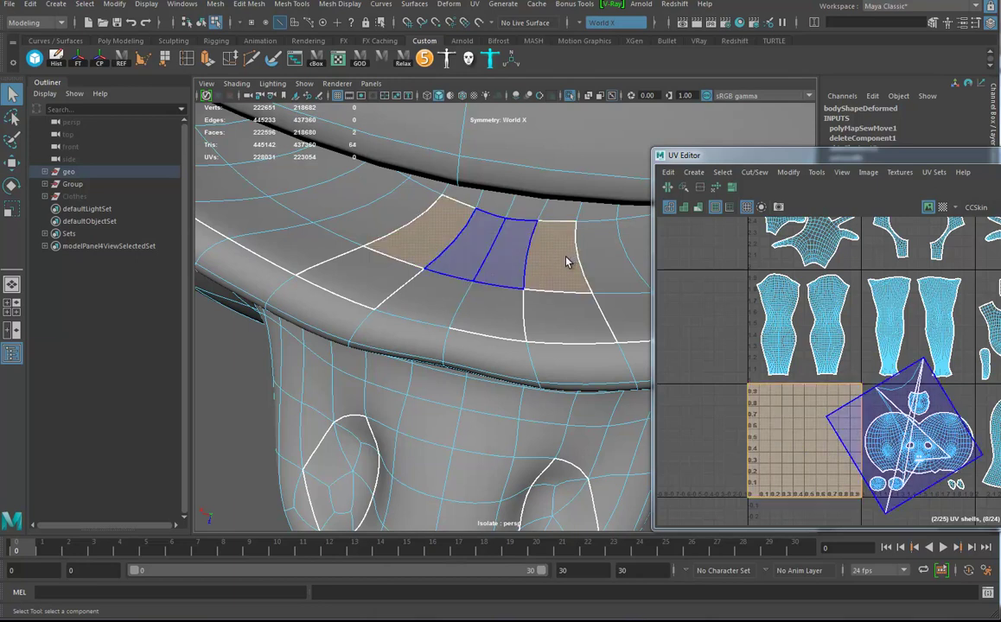
pyautogui.click(569, 330)
pyautogui.click(484, 317)
pyautogui.click(553, 318)
pyautogui.keyDown('alt'); pyautogui.moveTo(553, 318); pyautogui.dragTo(559, 286); pyautogui.keyUp('alt')
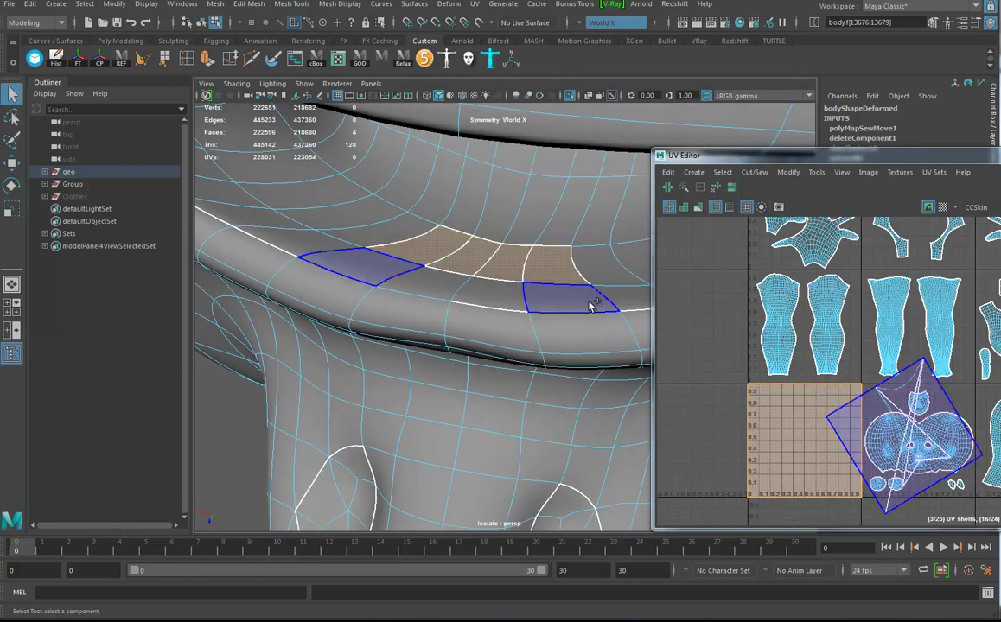
pyautogui.click(513, 344)
pyautogui.keyDown('alt'); pyautogui.moveTo(513, 344); pyautogui.dragTo(516, 342); pyautogui.keyUp('alt')
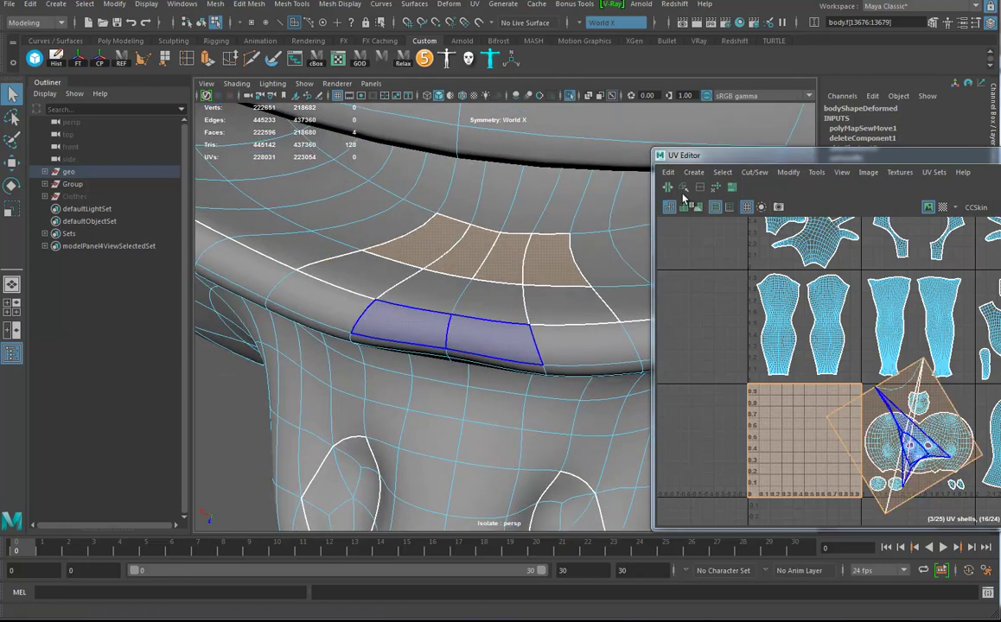
pyautogui.click(683, 187)
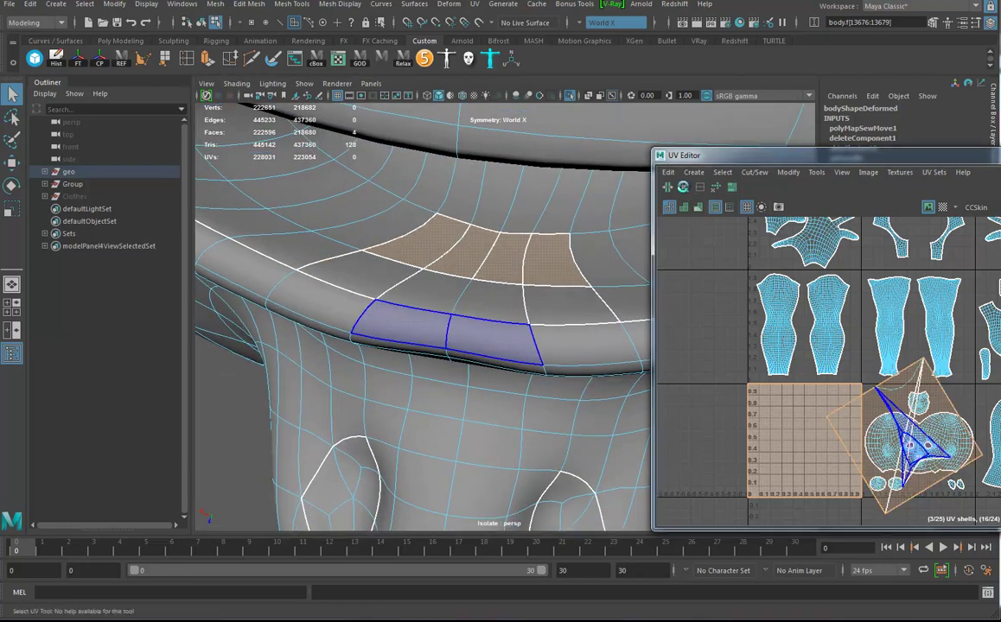
# Step: Move and Sew the short UV seams left between the inner-lip faces, and cut the UVs along the lip crease edges
pyautogui.click(821, 424)
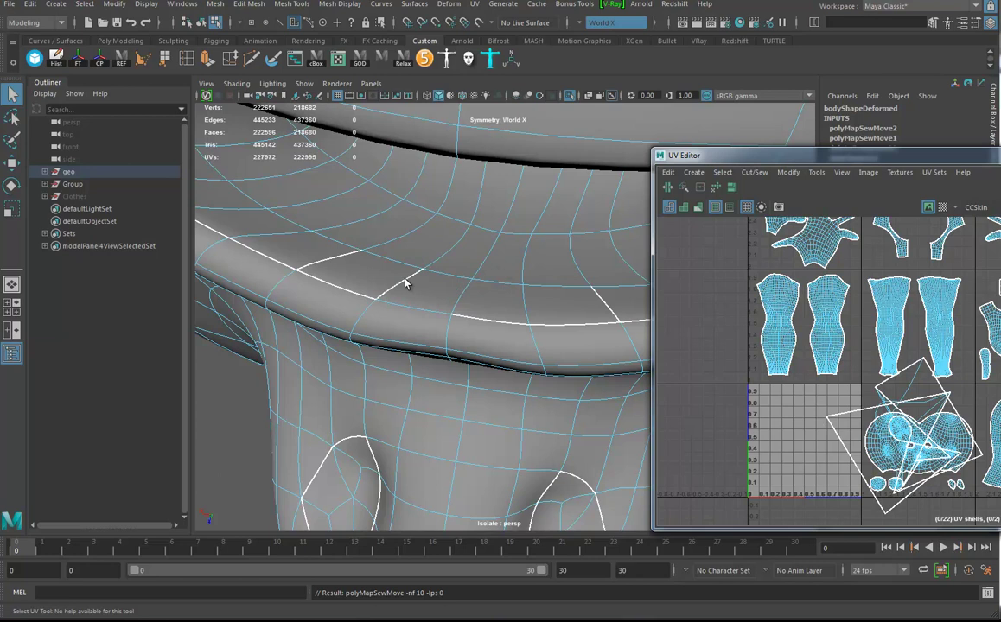
pyautogui.moveTo(405, 283); pyautogui.dragTo(402, 244, button='right')
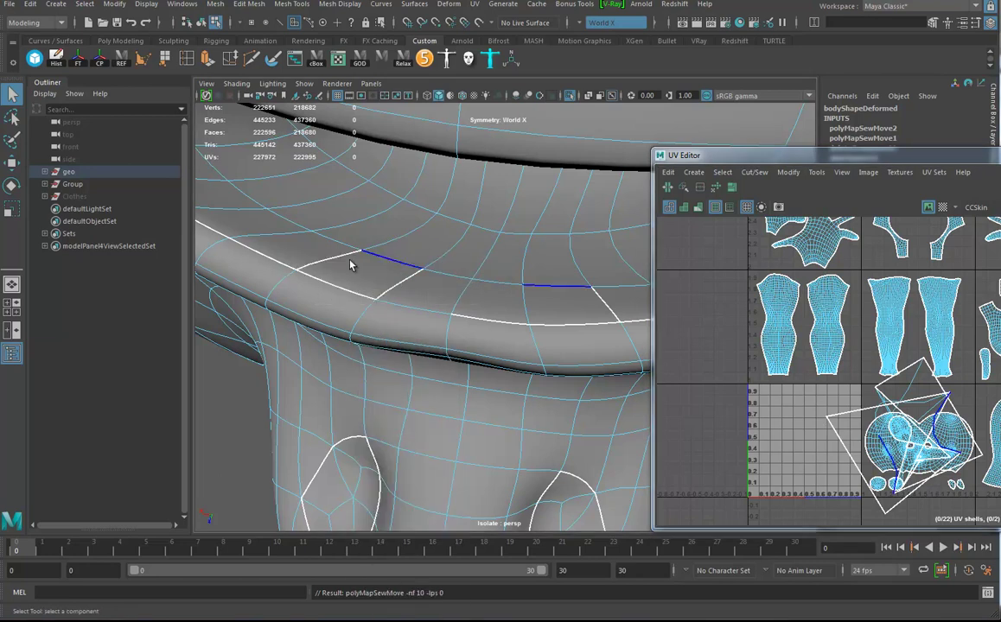
pyautogui.keyDown('shift'); pyautogui.click(395, 285); pyautogui.keyUp('shift')
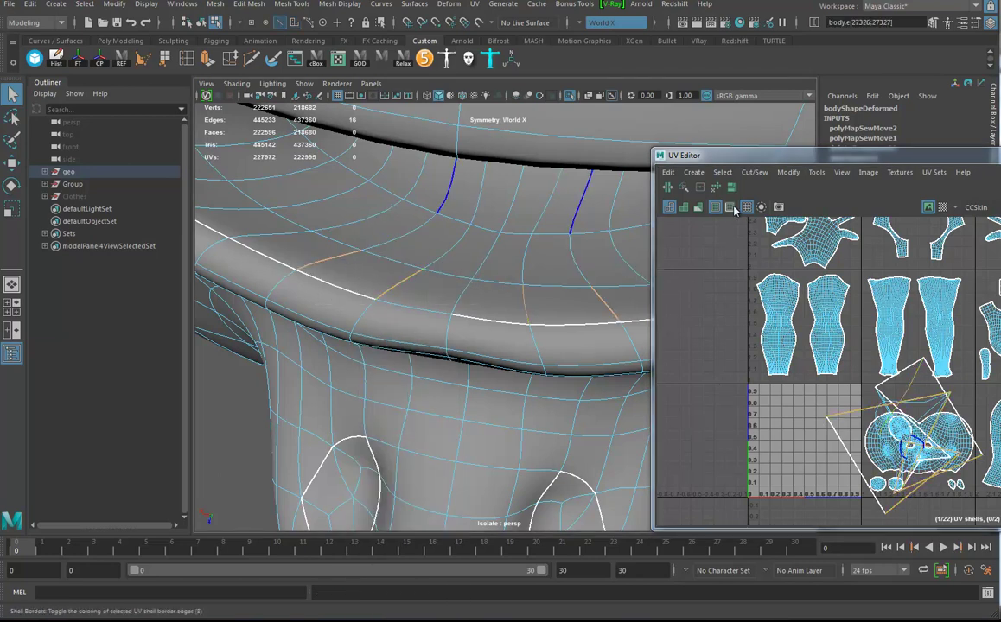
pyautogui.click(686, 189)
pyautogui.press('g')
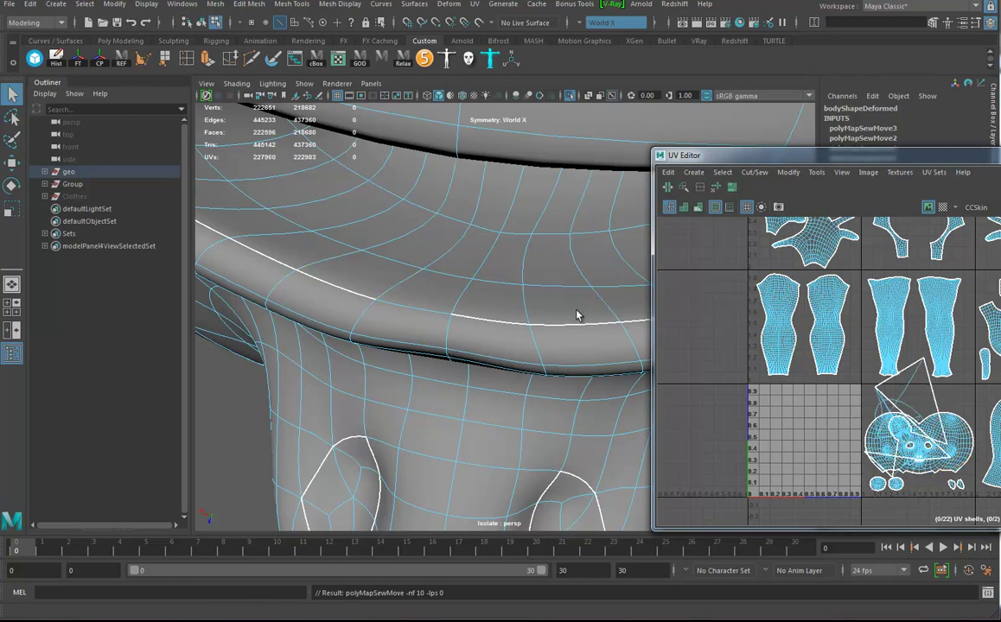
pyautogui.click(416, 314)
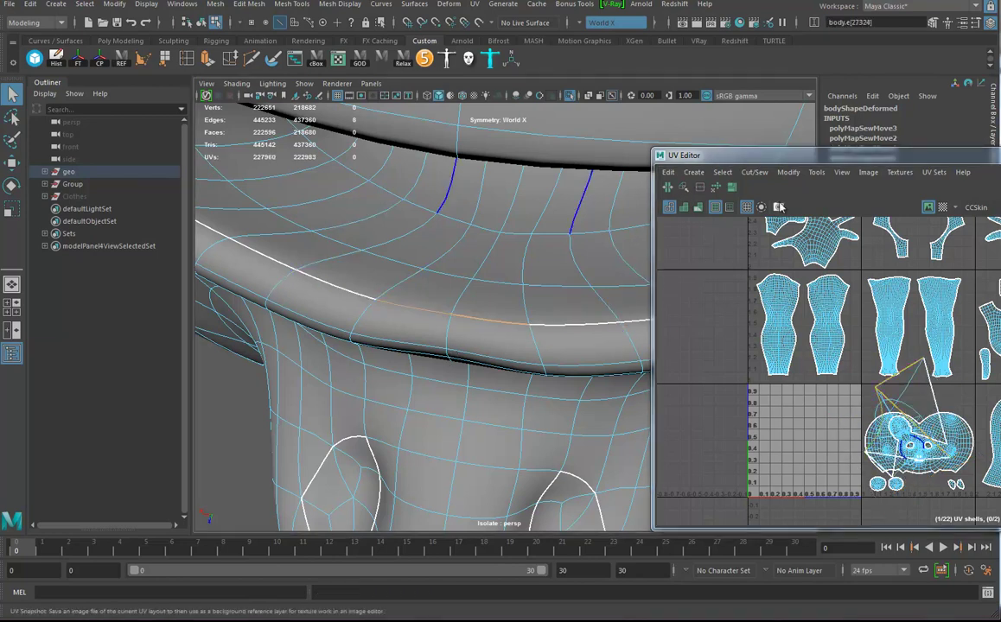
pyautogui.click(670, 190)
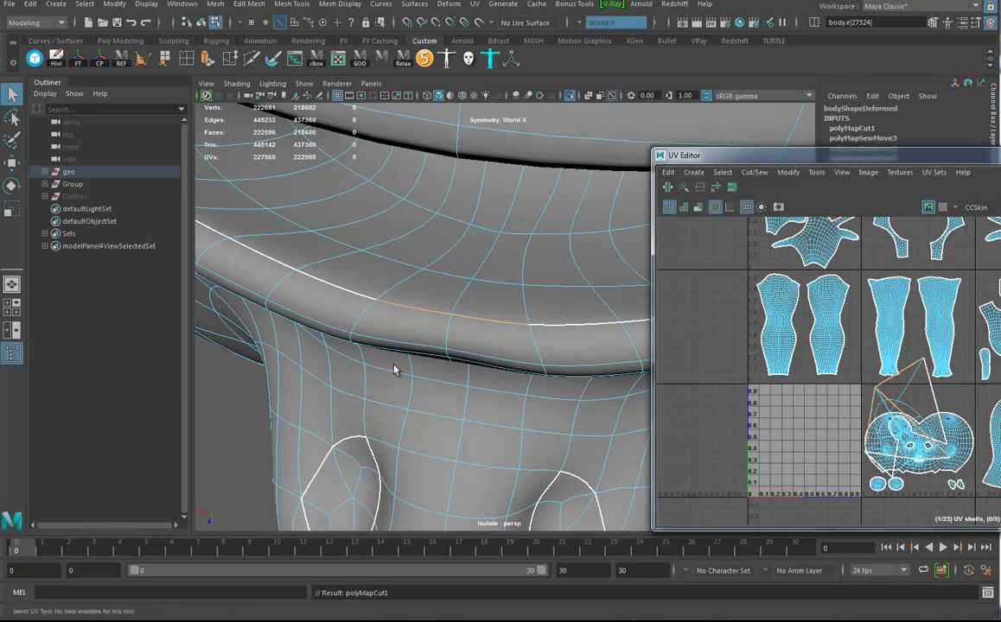
# Step: Select a UV in the middle of the inner lip, grow the selection over the surrounding distorted UVs and unfold them
pyautogui.moveTo(473, 290); pyautogui.dragTo(500, 277, button='right')
pyautogui.click(501, 236)
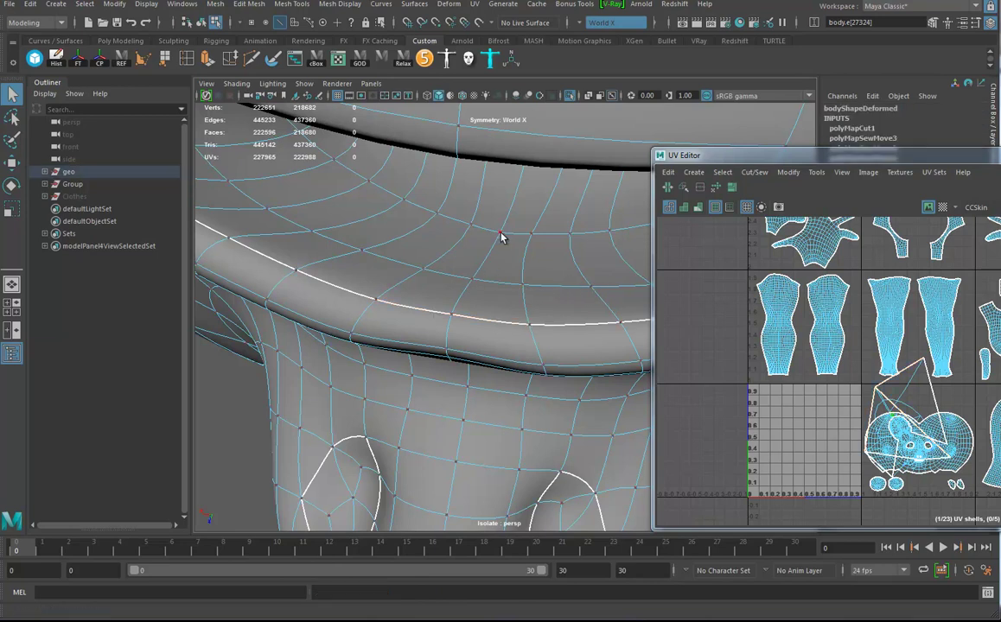
pyautogui.keyDown('ctrl'); pyautogui.moveTo(501, 236); pyautogui.dragTo(625, 235, button='right'); pyautogui.keyUp('ctrl')
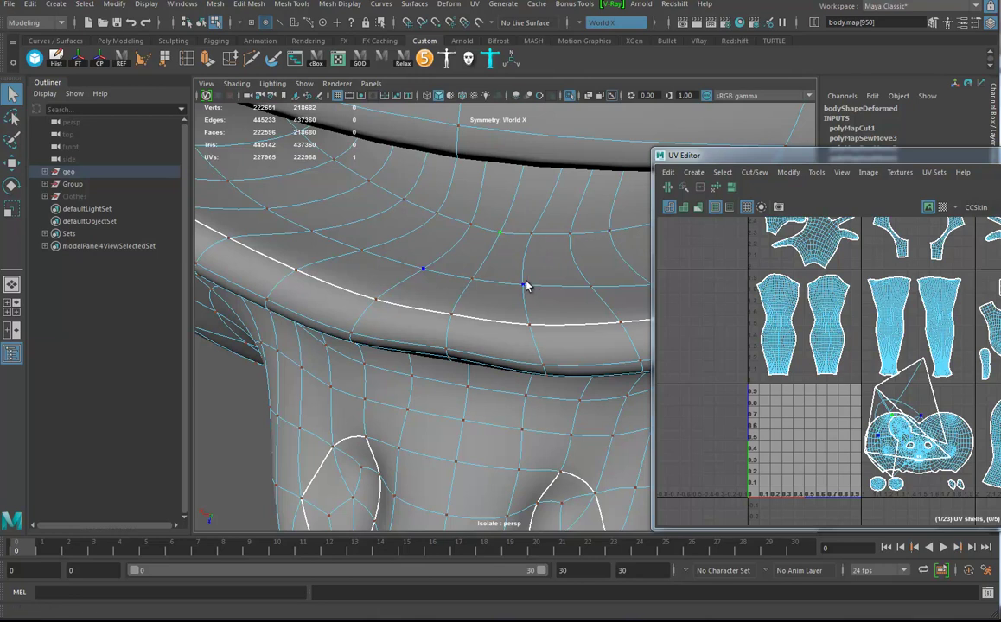
pyautogui.keyDown('ctrl'); pyautogui.moveTo(511, 282); pyautogui.dragTo(518, 218, button='right'); pyautogui.keyUp('ctrl')
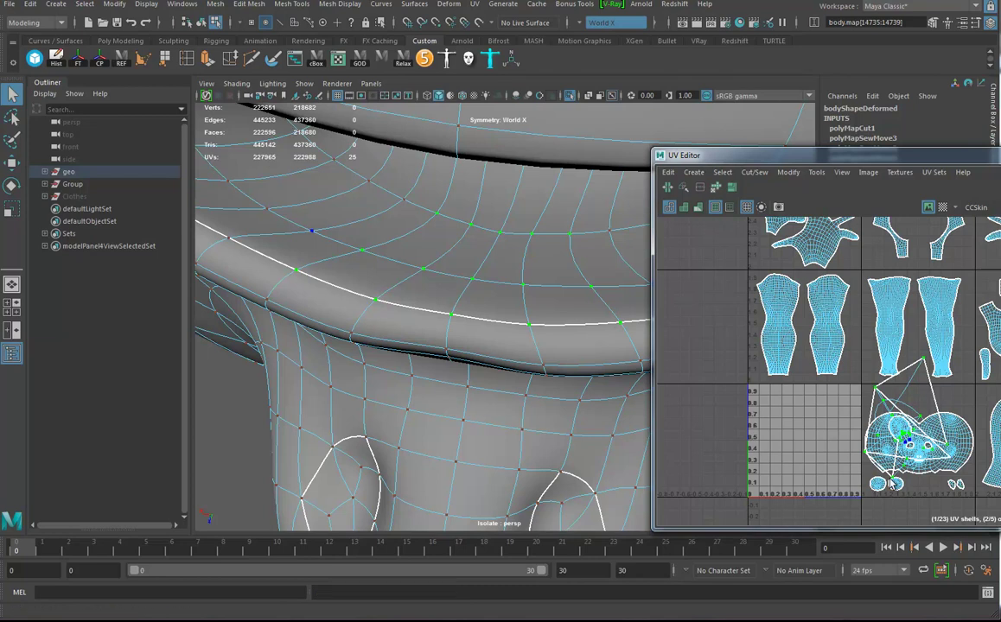
pyautogui.moveTo(909, 443); pyautogui.dragTo(923, 458)
pyautogui.keyDown('alt'); pyautogui.moveTo(870, 353); pyautogui.dragTo(802, 226, button='middle'); pyautogui.keyUp('alt')
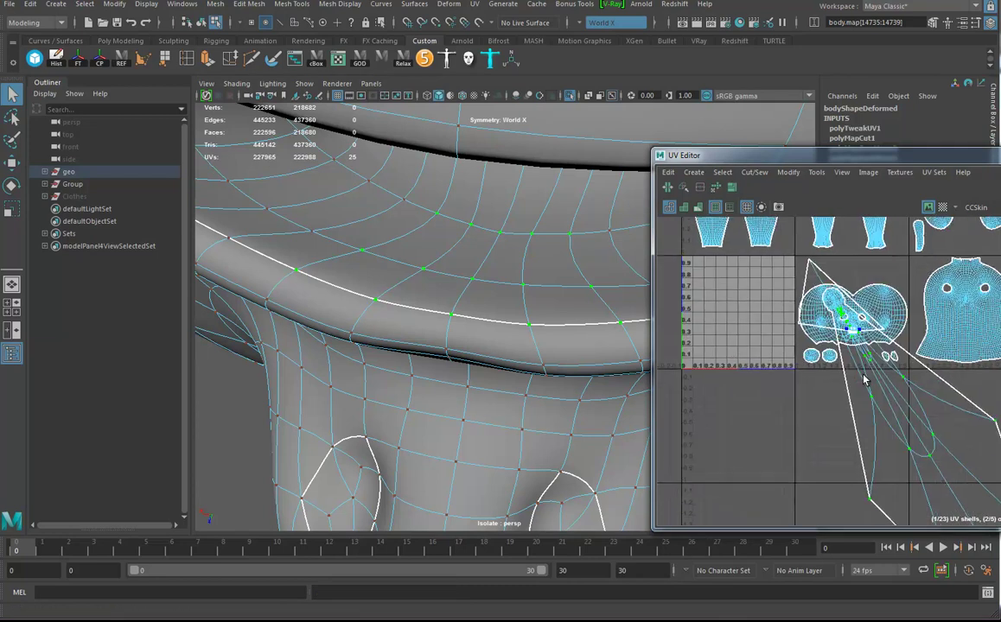
pyautogui.keyDown('alt'); pyautogui.moveTo(883, 401); pyautogui.dragTo(759, 394, button='right'); pyautogui.keyUp('alt')
pyautogui.moveTo(821, 417)
pyautogui.keyDown('alt'); pyautogui.mouseDown(button='middle')
pyautogui.moveTo(813, 385)
pyautogui.moveTo(809, 404)
pyautogui.mouseUp(button='middle'); pyautogui.keyUp('alt')
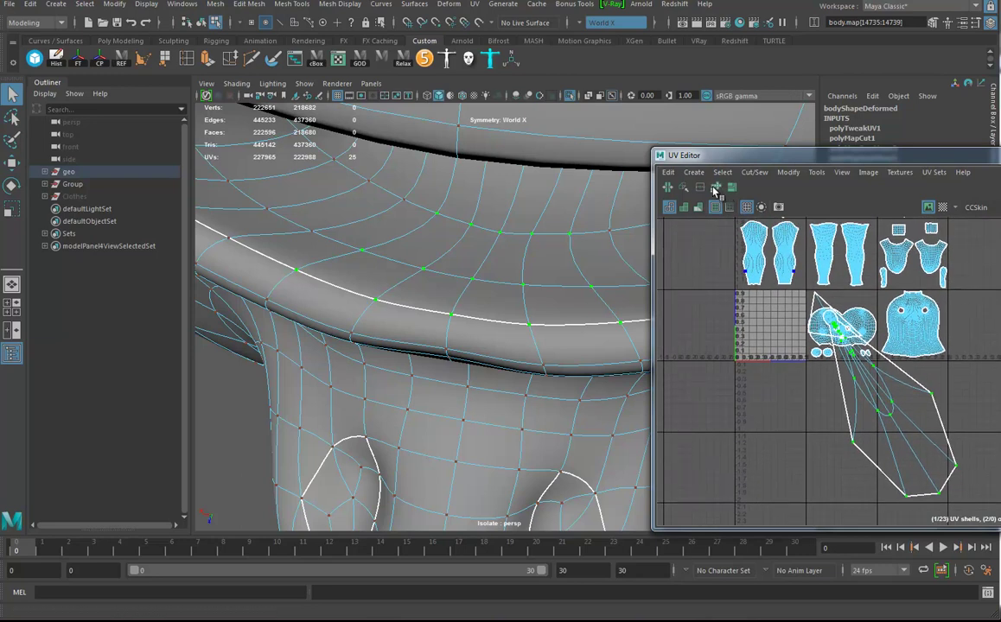
pyautogui.click(714, 188)
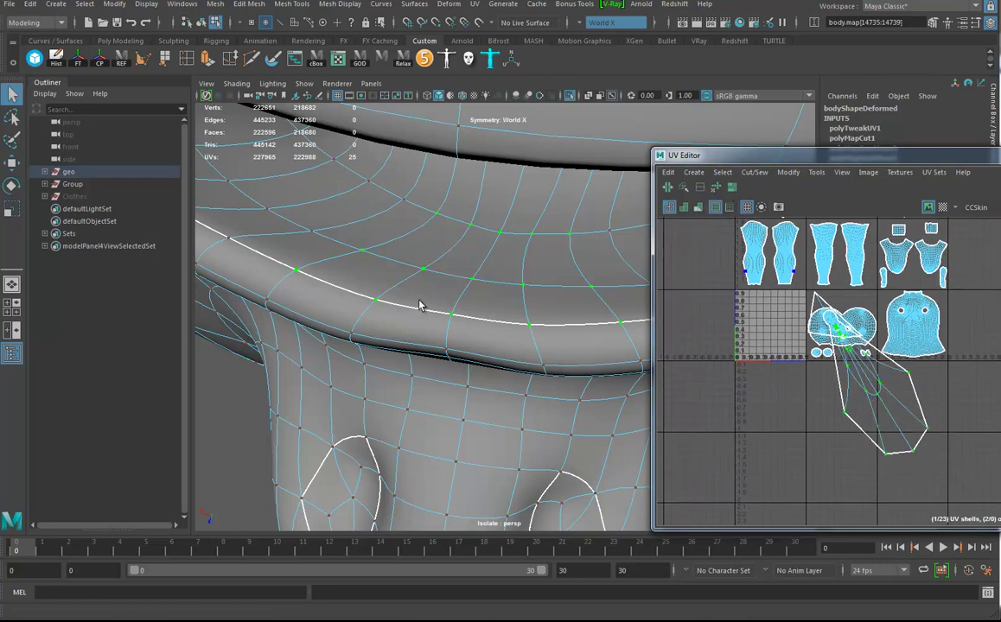
# Step: Grow the UV selection one more ring around the inner lip and unfold it repeatedly to pull in the stretched UVs
pyautogui.keyDown('alt'); pyautogui.moveTo(432, 296); pyautogui.dragTo(443, 305); pyautogui.keyUp('alt')
pyautogui.keyDown('alt'); pyautogui.moveTo(778, 356); pyautogui.dragTo(978, 405, button='right'); pyautogui.keyUp('alt')
pyautogui.keyDown('alt'); pyautogui.moveTo(926, 398); pyautogui.dragTo(859, 436, button='middle'); pyautogui.keyUp('alt')
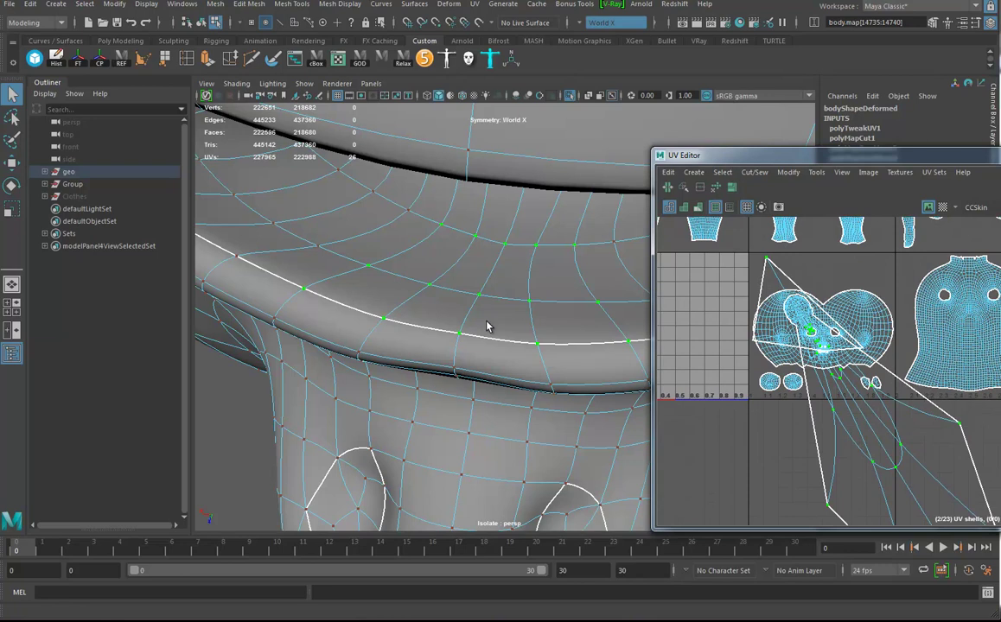
pyautogui.keyDown('ctrl'); pyautogui.moveTo(466, 311); pyautogui.dragTo(514, 259, button='right'); pyautogui.keyUp('ctrl')
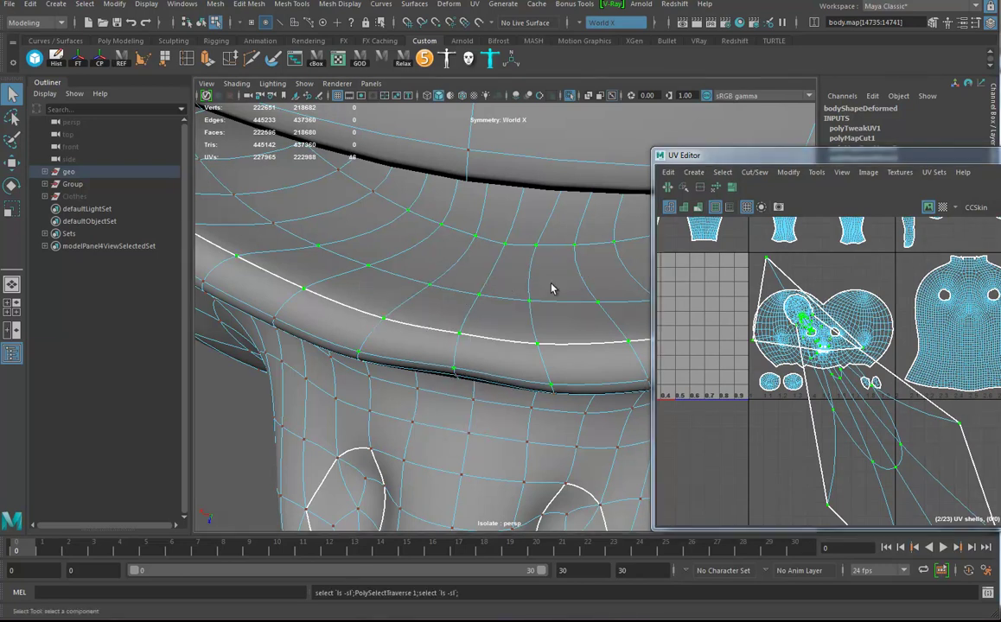
pyautogui.keyDown('alt'); pyautogui.moveTo(498, 359); pyautogui.dragTo(360, 325); pyautogui.keyUp('alt')
pyautogui.keyDown('alt'); pyautogui.moveTo(538, 323); pyautogui.dragTo(473, 337); pyautogui.keyUp('alt')
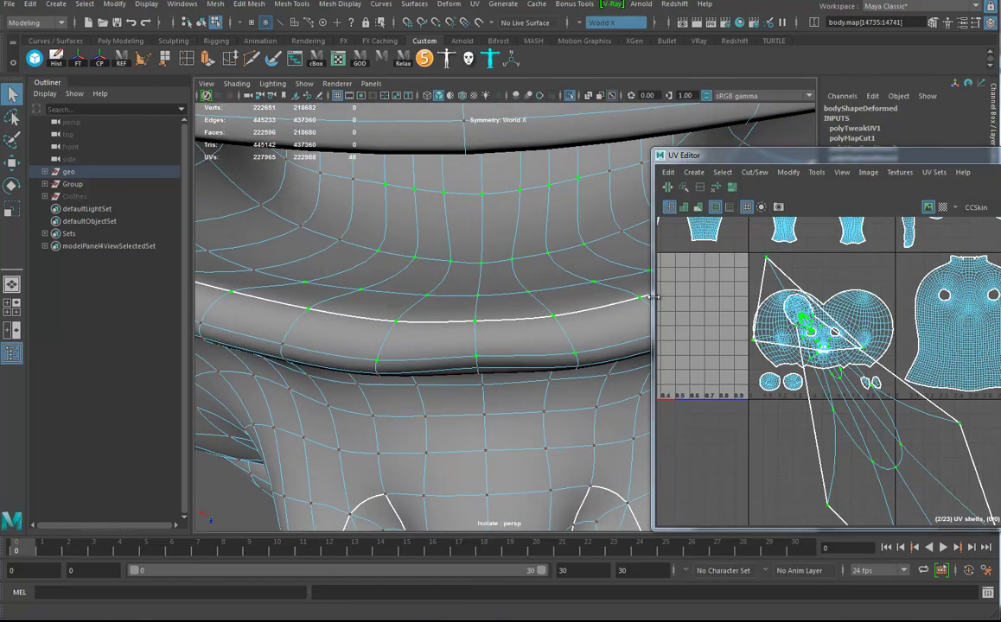
pyautogui.keyDown('alt'); pyautogui.moveTo(811, 313); pyautogui.dragTo(748, 281); pyautogui.keyUp('alt')
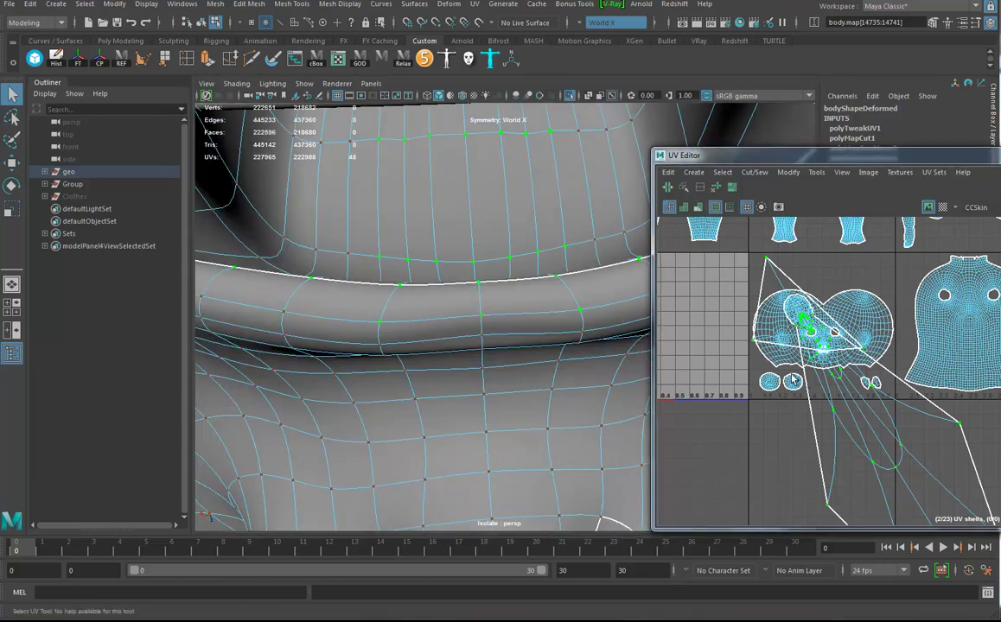
pyautogui.keyDown('shift'); pyautogui.moveTo(781, 376); pyautogui.dragTo(748, 409, button='right'); pyautogui.keyUp('shift')
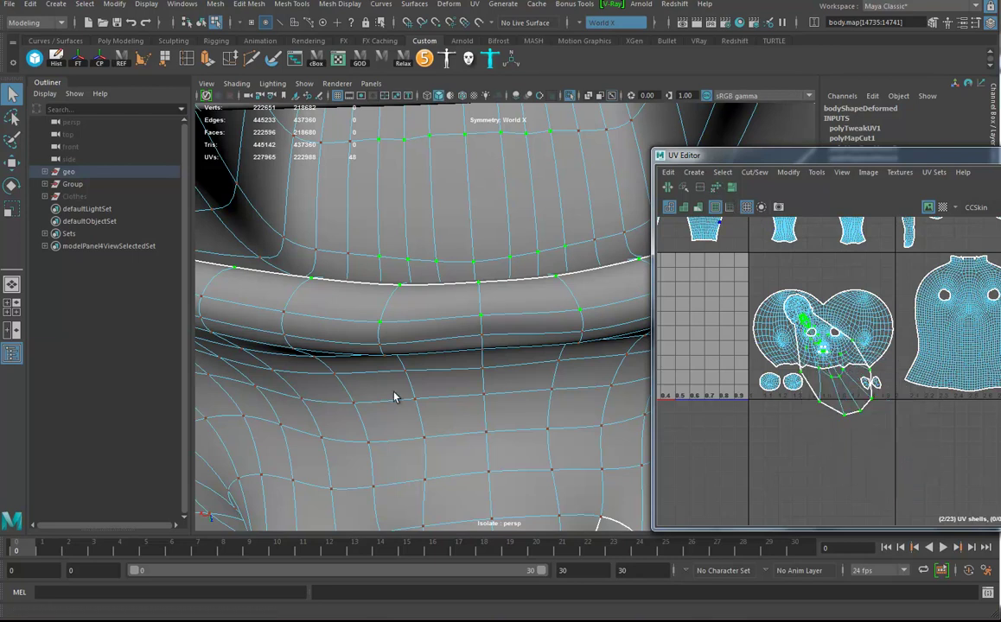
pyautogui.press('g')
pyautogui.press('f')
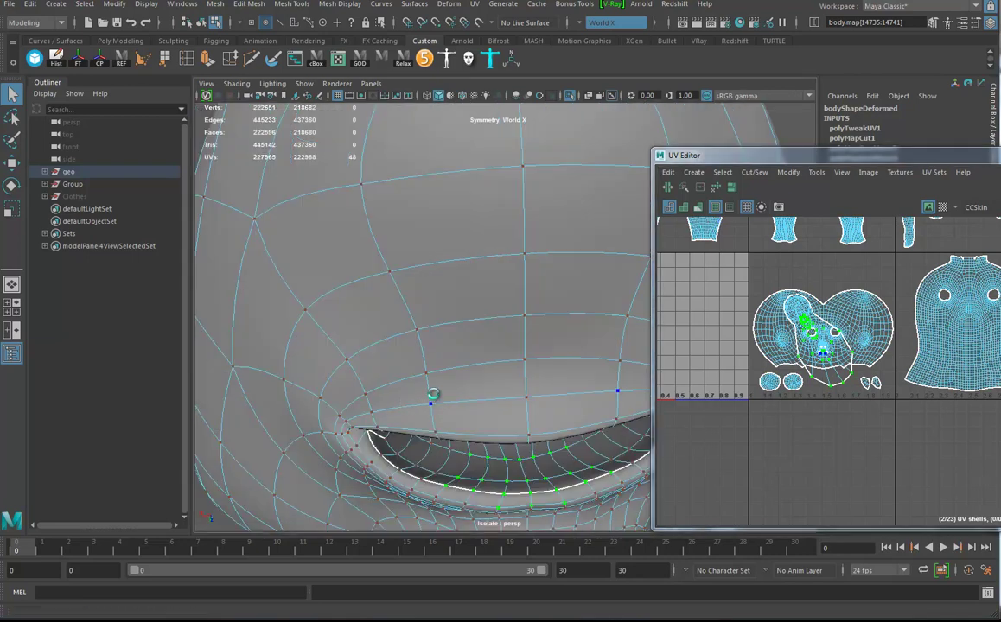
pyautogui.press('g')
pyautogui.press('g')
# Step: Extend the selection to the whole inner-mouth UV shell, move it off the head shell to just above it, and unfold it
pyautogui.scroll(3, 823, 356)
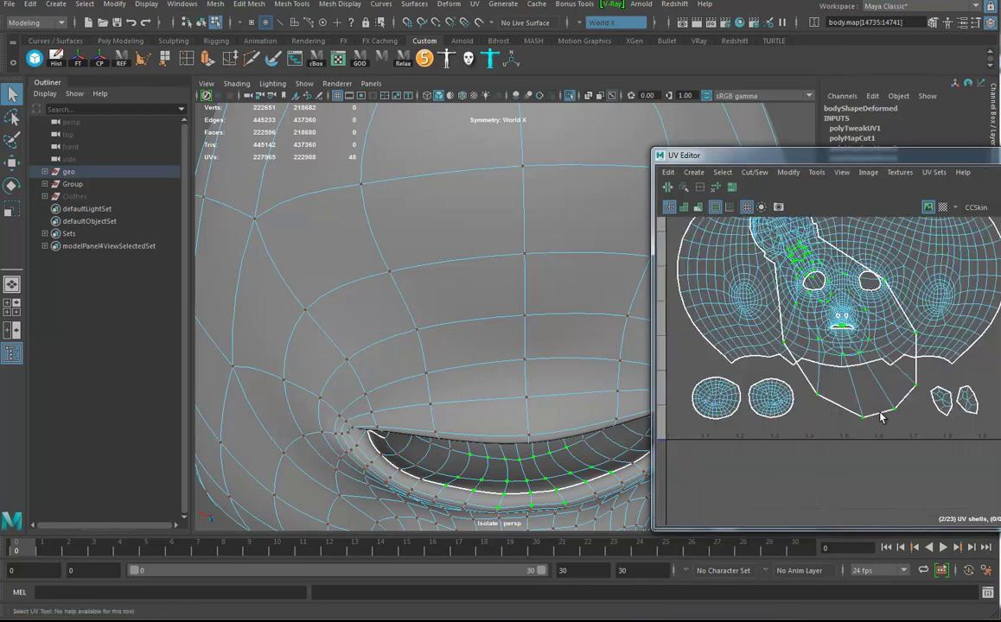
pyautogui.keyDown('alt'); pyautogui.moveTo(873, 415); pyautogui.dragTo(868, 419, button='middle'); pyautogui.keyUp('alt')
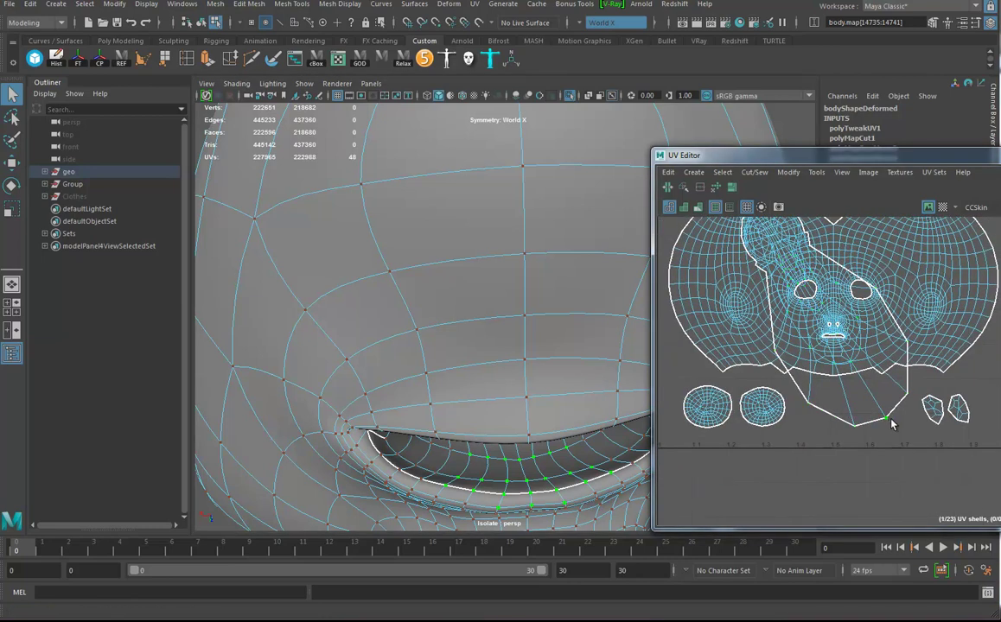
pyautogui.keyDown('alt'); pyautogui.moveTo(860, 356); pyautogui.dragTo(863, 424, button='middle'); pyautogui.keyUp('alt')
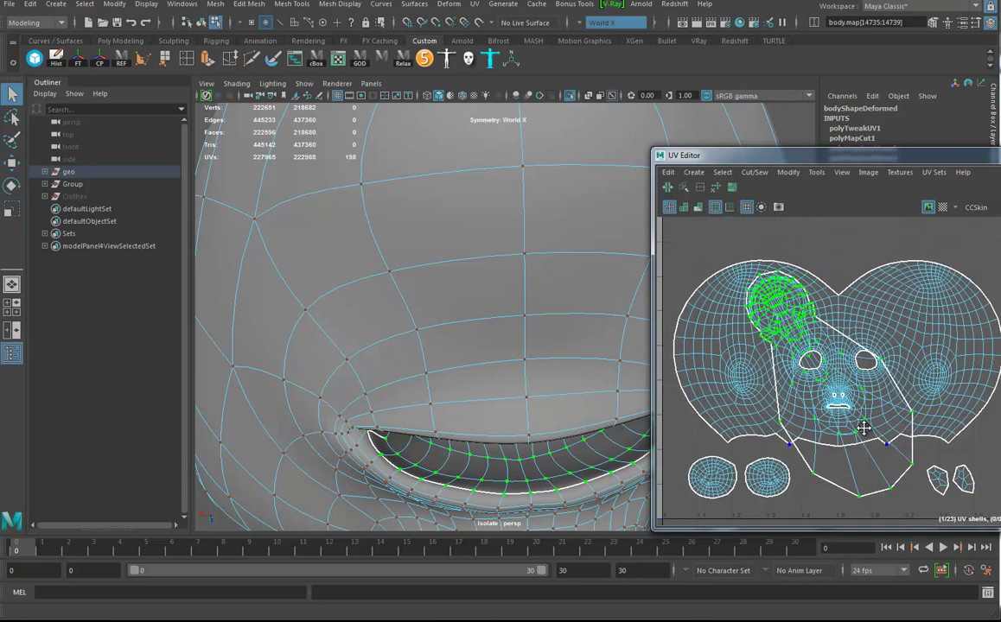
pyautogui.press('w')
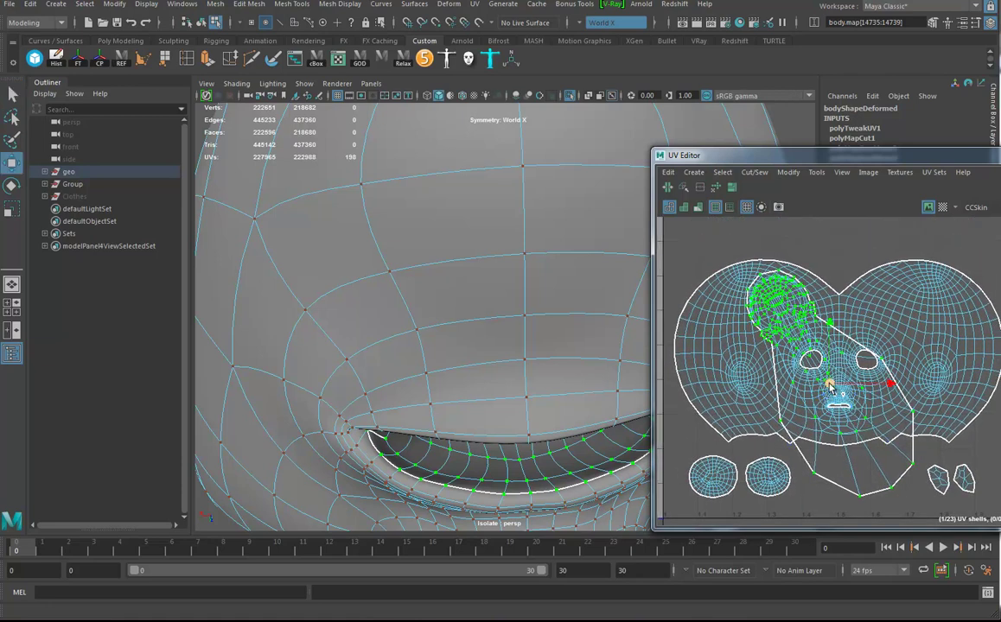
pyautogui.moveTo(906, 320); pyautogui.dragTo(1000, 250, button='middle')
pyautogui.keyDown('alt'); pyautogui.moveTo(793, 281); pyautogui.dragTo(773, 363, button='right'); pyautogui.keyUp('alt')
pyautogui.keyDown('alt'); pyautogui.moveTo(809, 373); pyautogui.dragTo(851, 345, button='middle'); pyautogui.keyUp('alt')
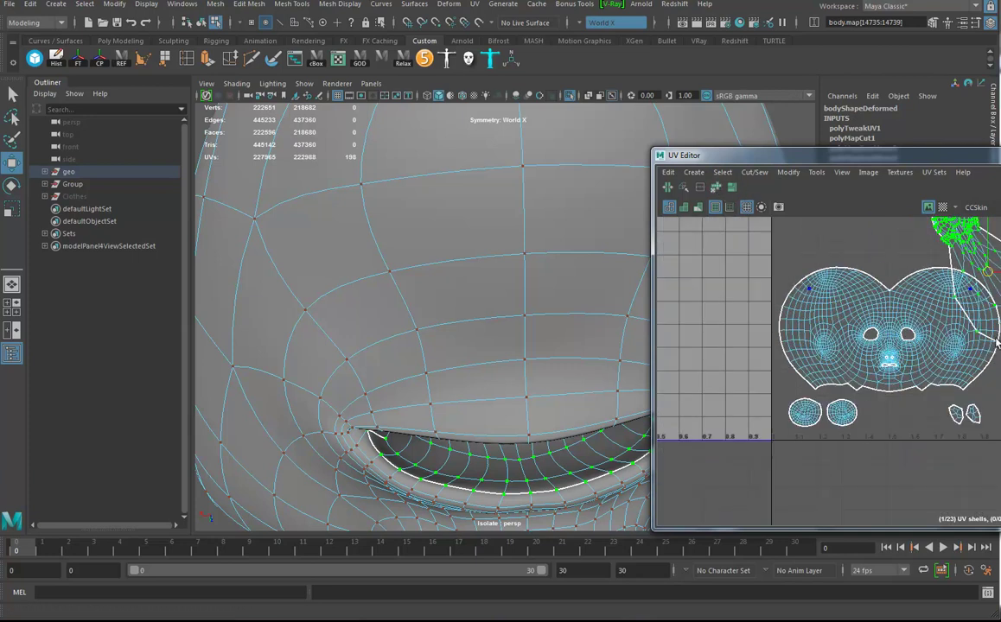
pyautogui.keyDown('alt'); pyautogui.moveTo(983, 331); pyautogui.dragTo(915, 401, button='middle'); pyautogui.keyUp('alt')
pyautogui.moveTo(846, 378); pyautogui.dragTo(834, 374)
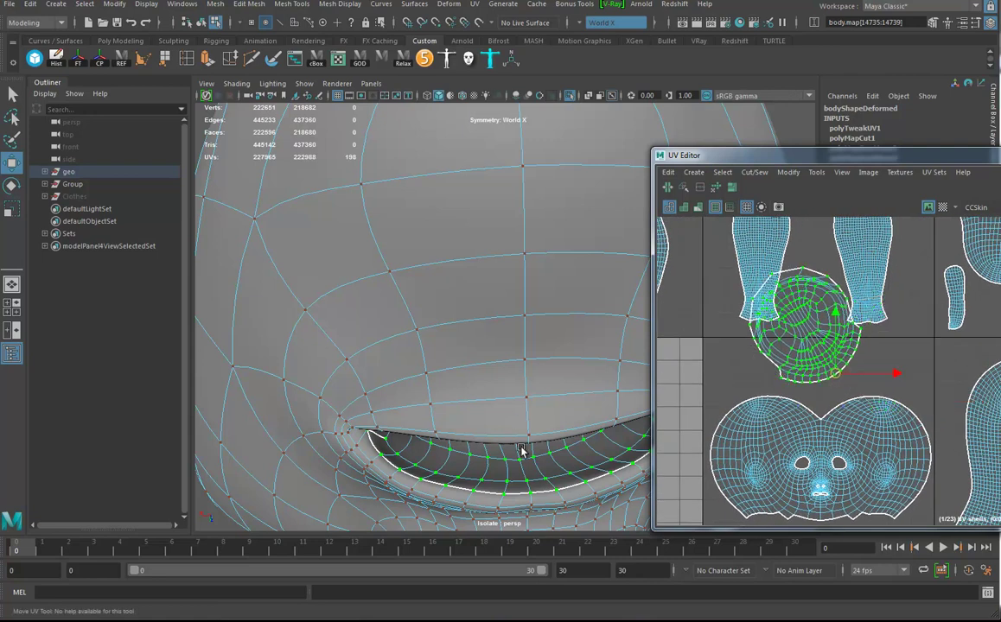
# Step: Select the edges running from the inner-mouth shell's border toward its interior on both sides and cut the UVs along them
pyautogui.keyDown('alt'); pyautogui.moveTo(530, 362); pyautogui.dragTo(476, 382); pyautogui.keyUp('alt')
pyautogui.keyDown('alt'); pyautogui.moveTo(476, 382); pyautogui.dragTo(611, 421, button='right'); pyautogui.keyUp('alt')
pyautogui.keyDown('alt'); pyautogui.moveTo(611, 421); pyautogui.dragTo(525, 372); pyautogui.keyUp('alt')
pyautogui.keyDown('alt'); pyautogui.moveTo(803, 346); pyautogui.dragTo(942, 378, button='right'); pyautogui.keyUp('alt')
pyautogui.keyDown('alt'); pyautogui.moveTo(868, 370); pyautogui.dragTo(850, 391, button='middle'); pyautogui.keyUp('alt')
pyautogui.keyDown('alt'); pyautogui.moveTo(837, 393); pyautogui.dragTo(851, 389, button='right'); pyautogui.keyUp('alt')
pyautogui.moveTo(835, 281); pyautogui.dragTo(830, 251, button='right')
pyautogui.click(825, 282)
pyautogui.press('w')
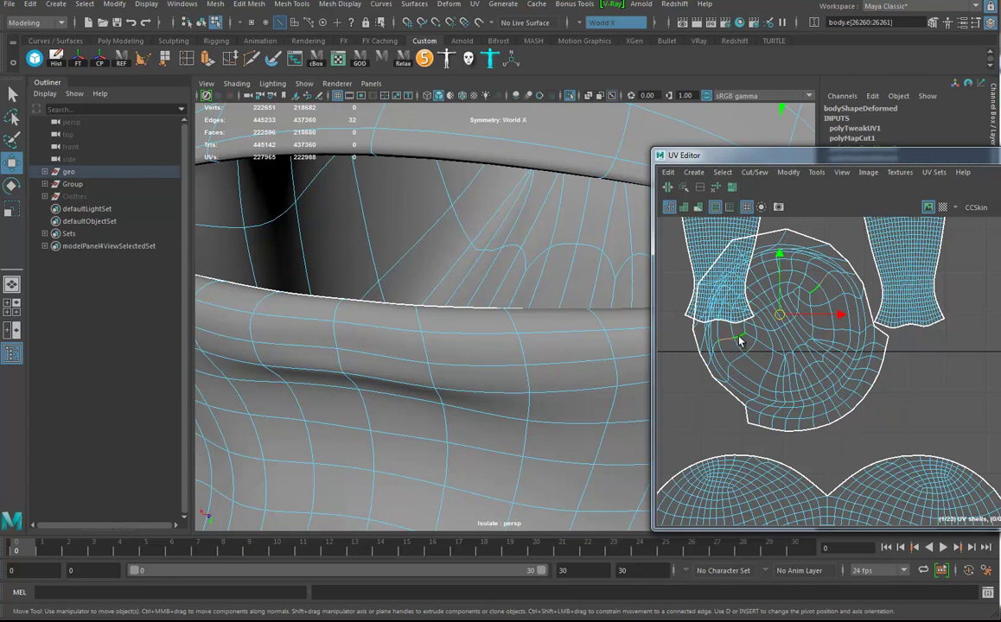
pyautogui.scroll(5, 724, 363)
pyautogui.keyDown('shift'); pyautogui.click(697, 353); pyautogui.keyUp('shift')
pyautogui.keyDown('alt'); pyautogui.moveTo(943, 333); pyautogui.dragTo(871, 314, button='right'); pyautogui.keyUp('alt')
pyautogui.keyDown('alt'); pyautogui.moveTo(870, 315); pyautogui.dragTo(950, 375, button='middle'); pyautogui.keyUp('alt')
pyautogui.keyDown('alt'); pyautogui.moveTo(951, 375); pyautogui.dragTo(833, 435, button='right'); pyautogui.keyUp('alt')
pyautogui.keyDown('alt'); pyautogui.moveTo(821, 454); pyautogui.dragTo(916, 385, button='middle'); pyautogui.keyUp('alt')
pyautogui.keyDown('alt'); pyautogui.moveTo(916, 384); pyautogui.dragTo(814, 453, button='right'); pyautogui.keyUp('alt')
pyautogui.keyDown('alt'); pyautogui.moveTo(814, 453); pyautogui.dragTo(767, 435, button='middle'); pyautogui.keyUp('alt')
pyautogui.keyDown('alt'); pyautogui.moveTo(922, 382); pyautogui.dragTo(825, 406, button='middle'); pyautogui.keyUp('alt')
pyautogui.click(667, 187)
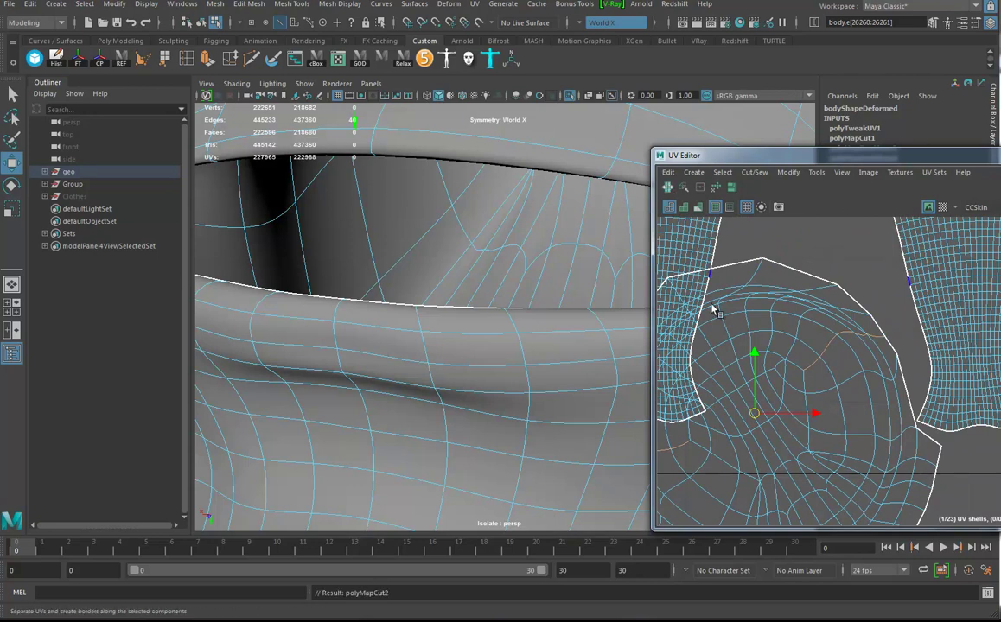
# Step: Select all UVs of the newly cut inner-mouth shell and unfold them
pyautogui.moveTo(817, 356); pyautogui.dragTo(878, 354, button='right')
pyautogui.click(822, 366)
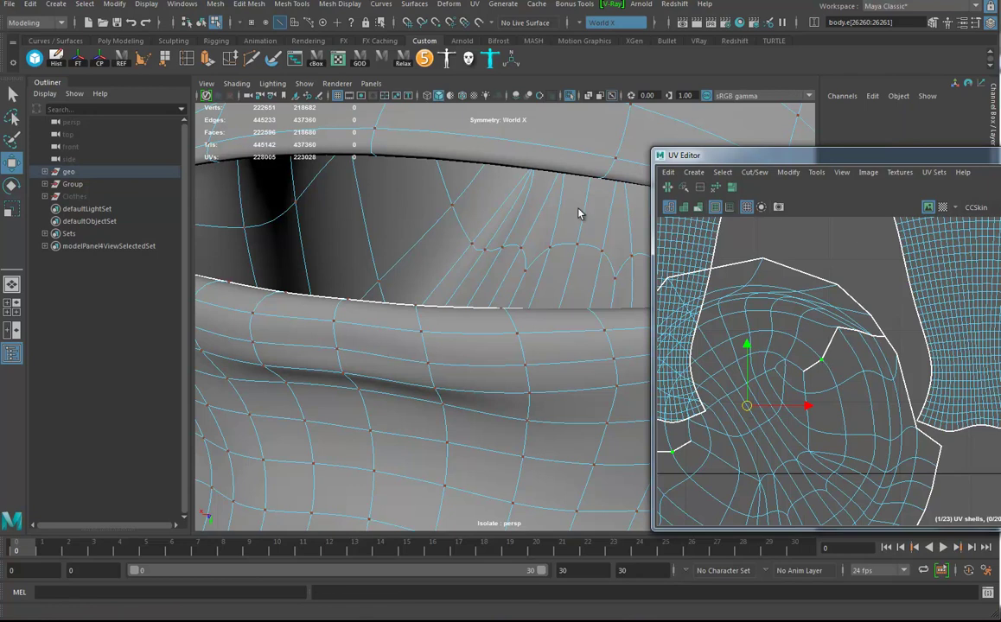
pyautogui.keyDown('ctrl'); pyautogui.moveTo(617, 222); pyautogui.dragTo(618, 220, button='right'); pyautogui.keyUp('ctrl')
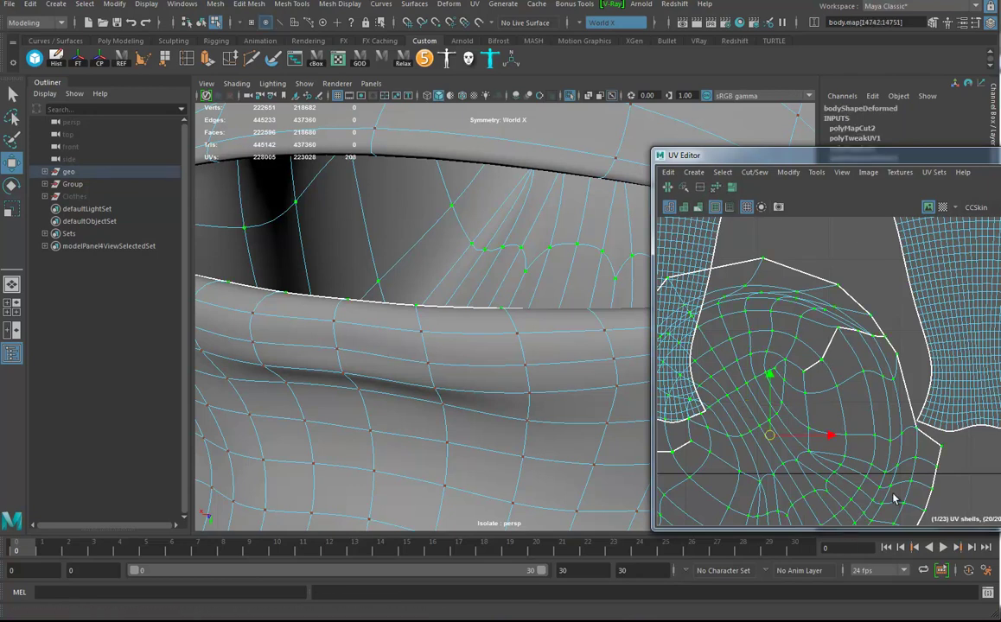
pyautogui.scroll(-3, 911, 419)
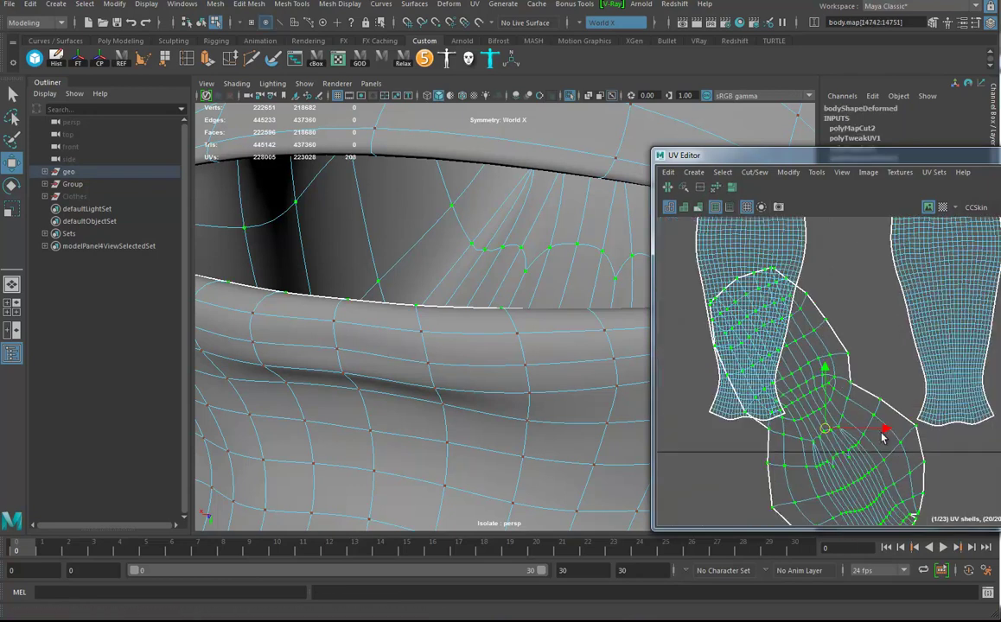
# Step: Close the UV Editor, return the body mesh to object mode with its UV selection cleared, and view the face from the front
pyautogui.keyDown('alt'); pyautogui.moveTo(533, 344); pyautogui.dragTo(115, 337, button='right'); pyautogui.keyUp('alt')
pyautogui.keyDown('alt'); pyautogui.moveTo(430, 323); pyautogui.dragTo(437, 262); pyautogui.keyUp('alt')
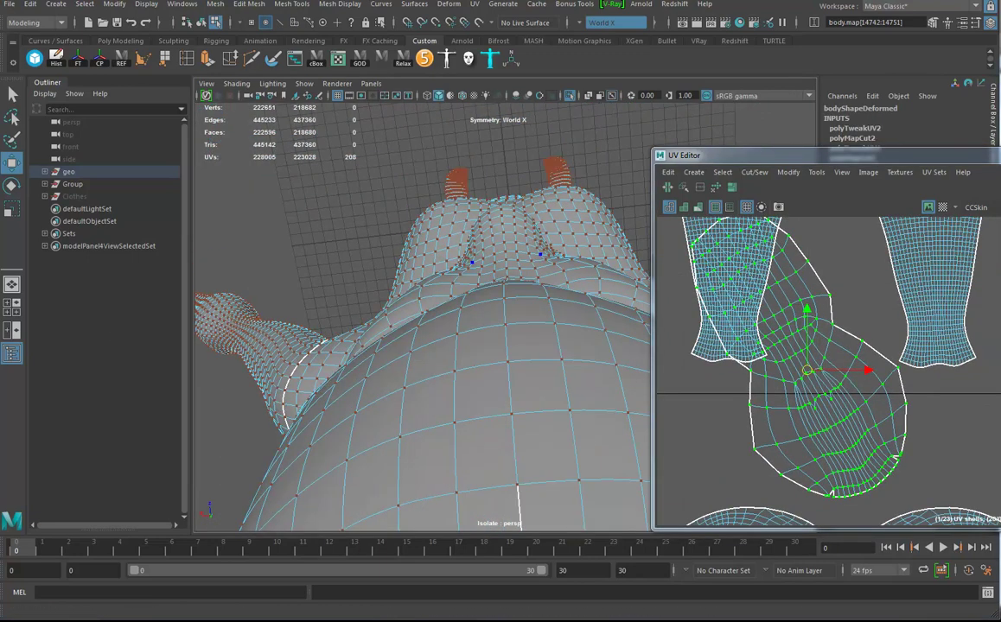
pyautogui.click(997, 155)
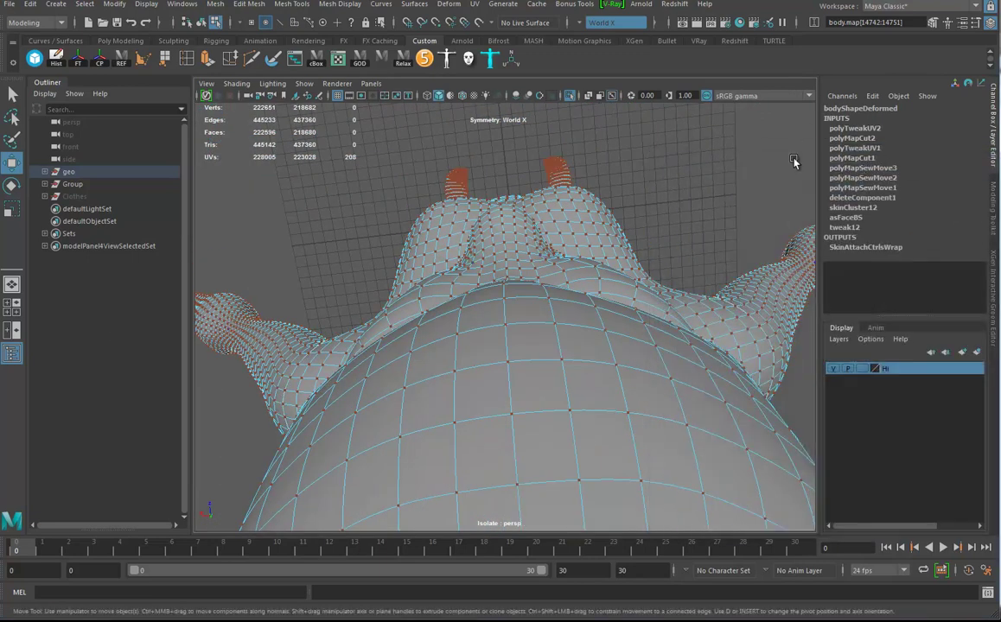
pyautogui.keyDown('alt'); pyautogui.moveTo(802, 227); pyautogui.dragTo(418, 365); pyautogui.keyUp('alt')
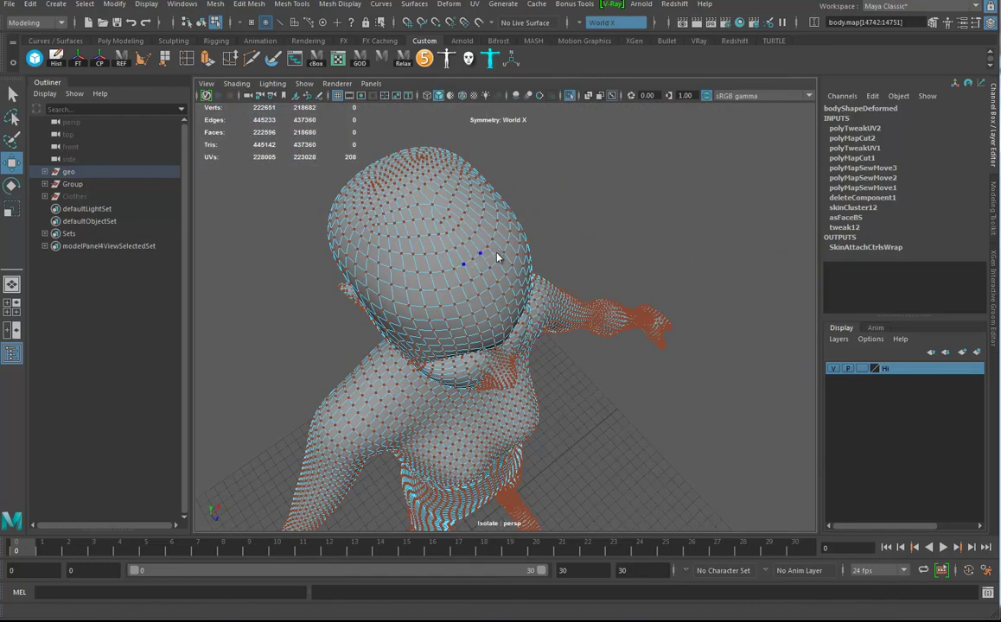
pyautogui.rightClick(470, 267)
pyautogui.moveTo(505, 254); pyautogui.dragTo(514, 251, button='right')
pyautogui.keyDown('alt'); pyautogui.moveTo(569, 377); pyautogui.dragTo(400, 331); pyautogui.keyUp('alt')
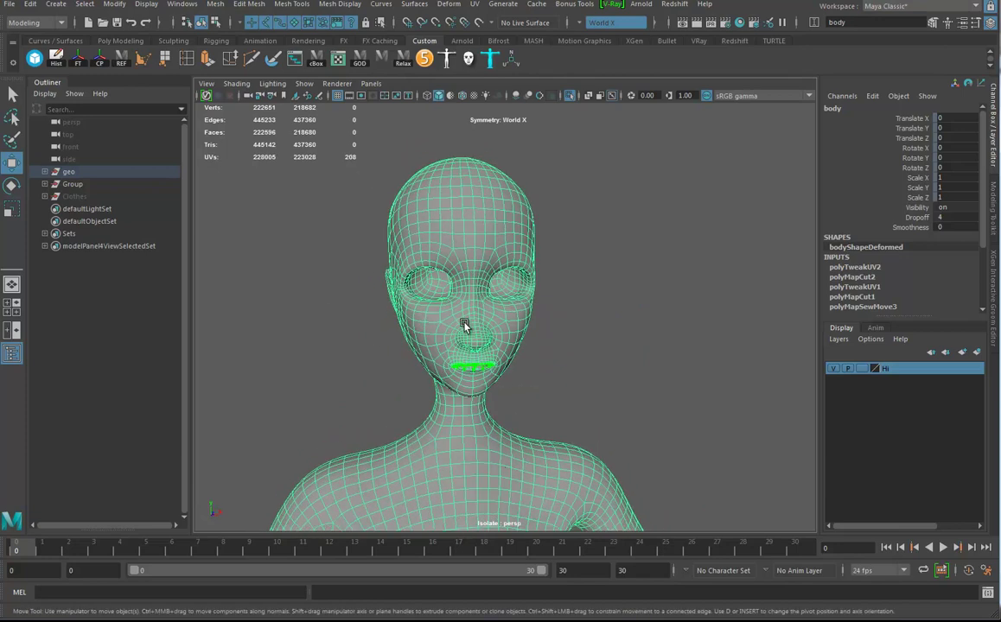
pyautogui.click(438, 274)
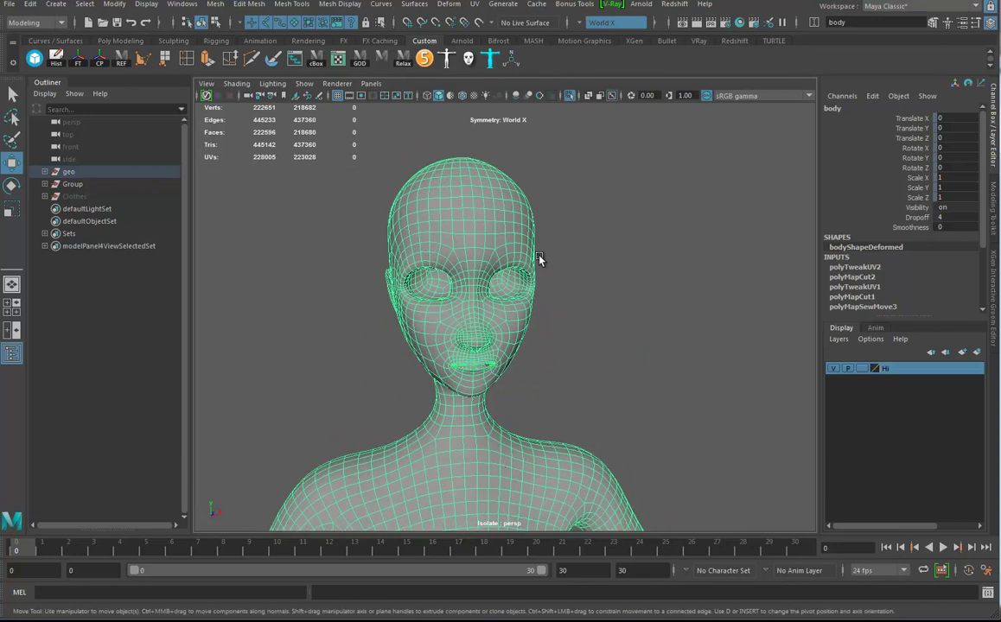
# Step: Expand the geo group and its eye_Right and eye_Left subgroups in the Outliner to list their meshes
pyautogui.click(44, 185)
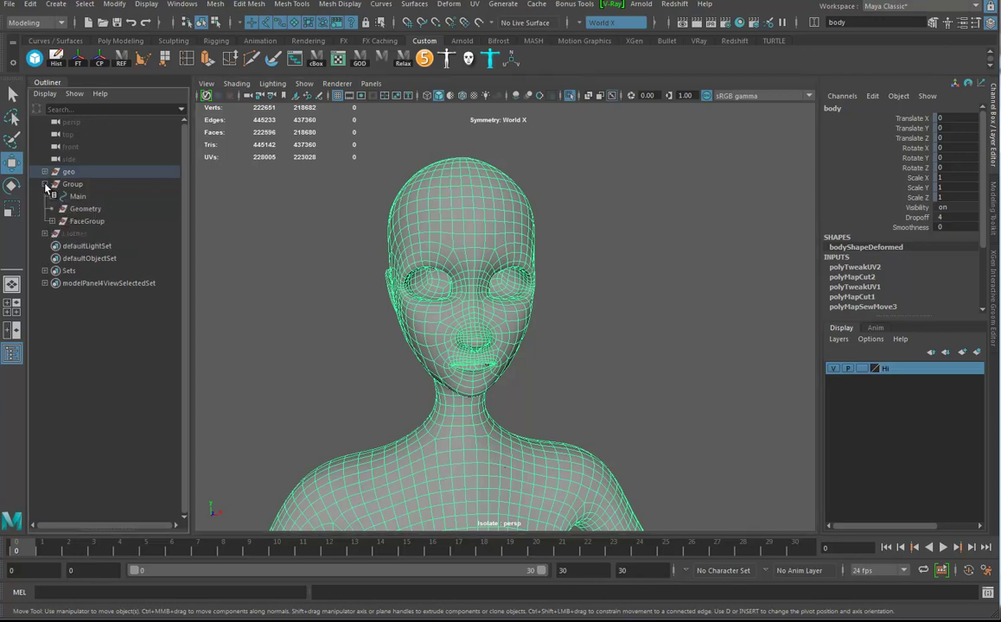
pyautogui.click(45, 184)
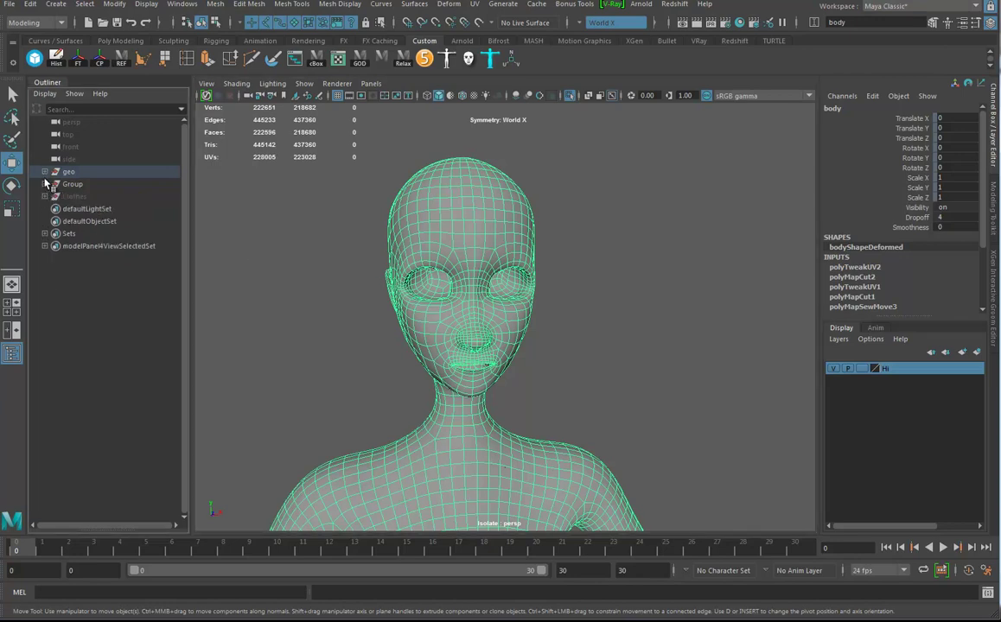
pyautogui.click(45, 172)
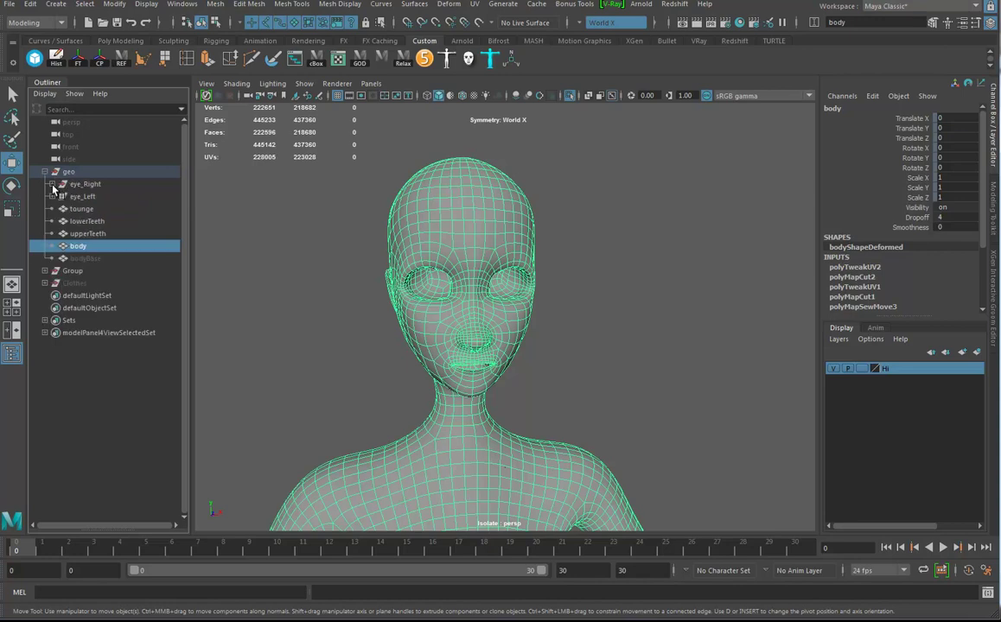
pyautogui.click(52, 184)
pyautogui.click(53, 246)
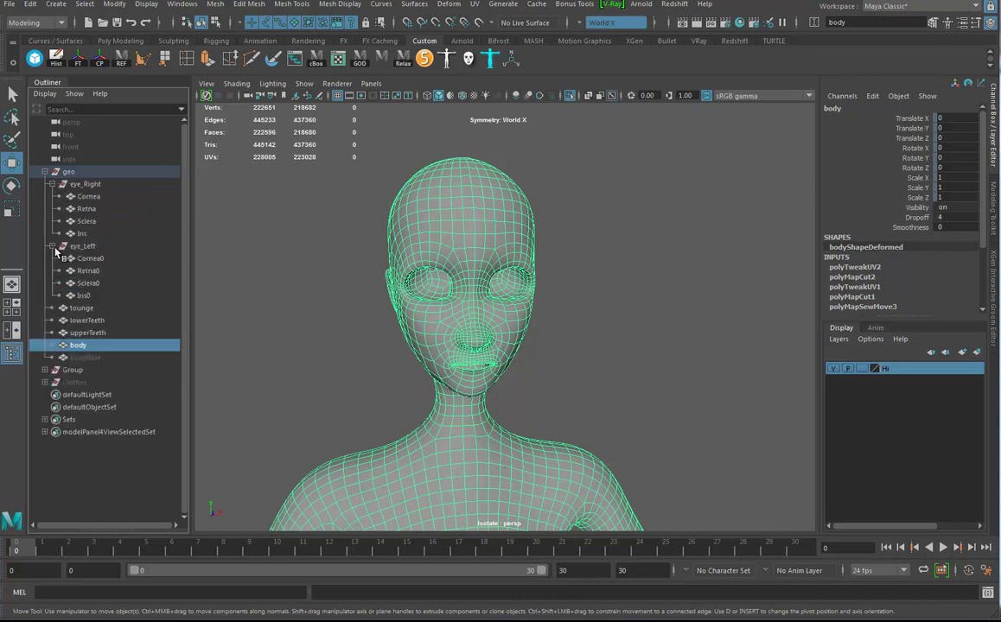
# Step: Select the right eye's Cornea mesh, turn off isolation of the body, and examine the eye within the rigged head
pyautogui.keyDown('alt'); pyautogui.moveTo(533, 309); pyautogui.dragTo(569, 328); pyautogui.keyUp('alt')
pyautogui.scroll(4, 577, 320)
pyautogui.click(108, 198)
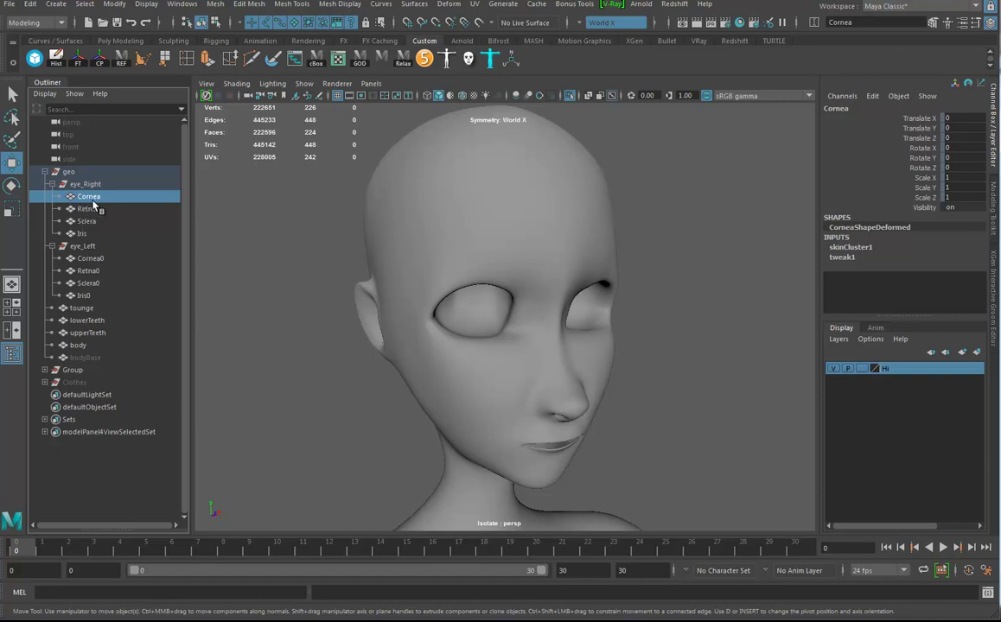
pyautogui.click(570, 97)
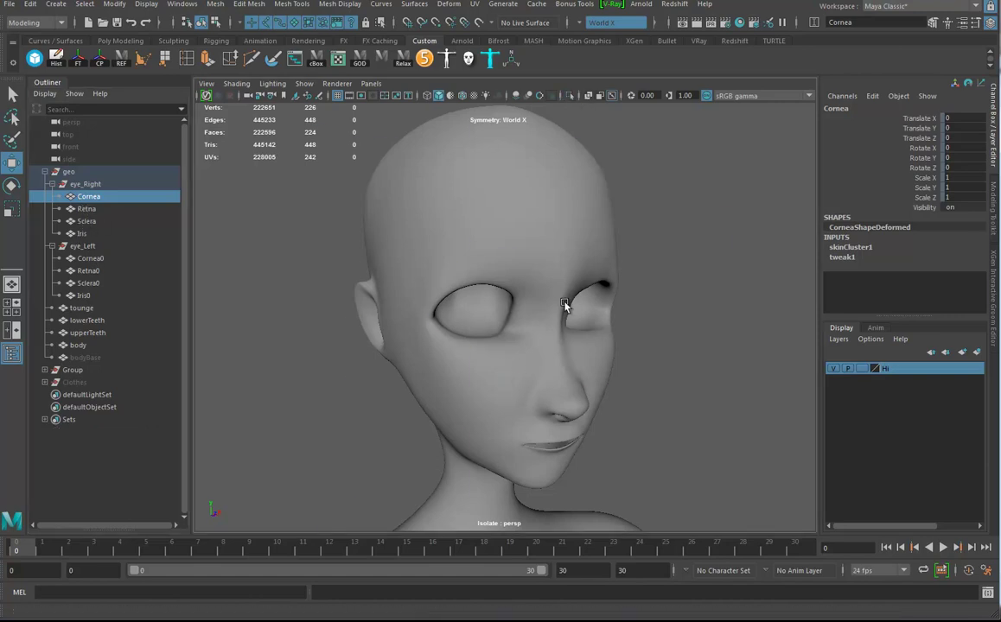
pyautogui.keyDown('alt'); pyautogui.moveTo(505, 329); pyautogui.dragTo(205, 266); pyautogui.keyUp('alt')
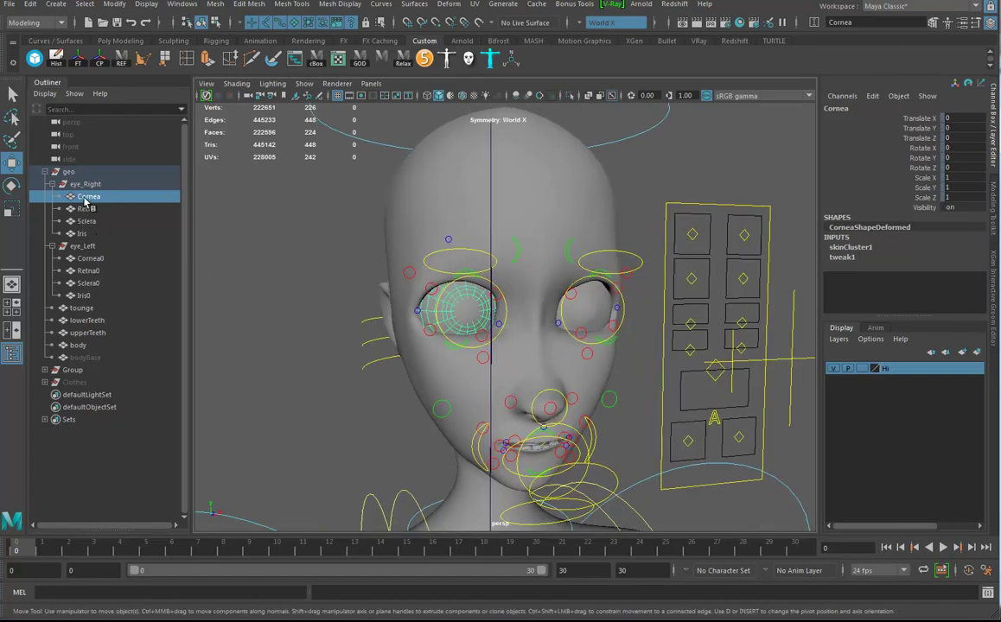
pyautogui.keyDown('alt'); pyautogui.moveTo(484, 346); pyautogui.dragTo(607, 327); pyautogui.keyUp('alt')
pyautogui.keyDown('alt'); pyautogui.moveTo(669, 332); pyautogui.dragTo(557, 350); pyautogui.keyUp('alt')
pyautogui.keyDown('alt'); pyautogui.moveTo(561, 352); pyautogui.dragTo(682, 397, button='right'); pyautogui.keyUp('alt')
pyautogui.keyDown('alt'); pyautogui.moveTo(553, 309); pyautogui.dragTo(197, 279); pyautogui.keyUp('alt')
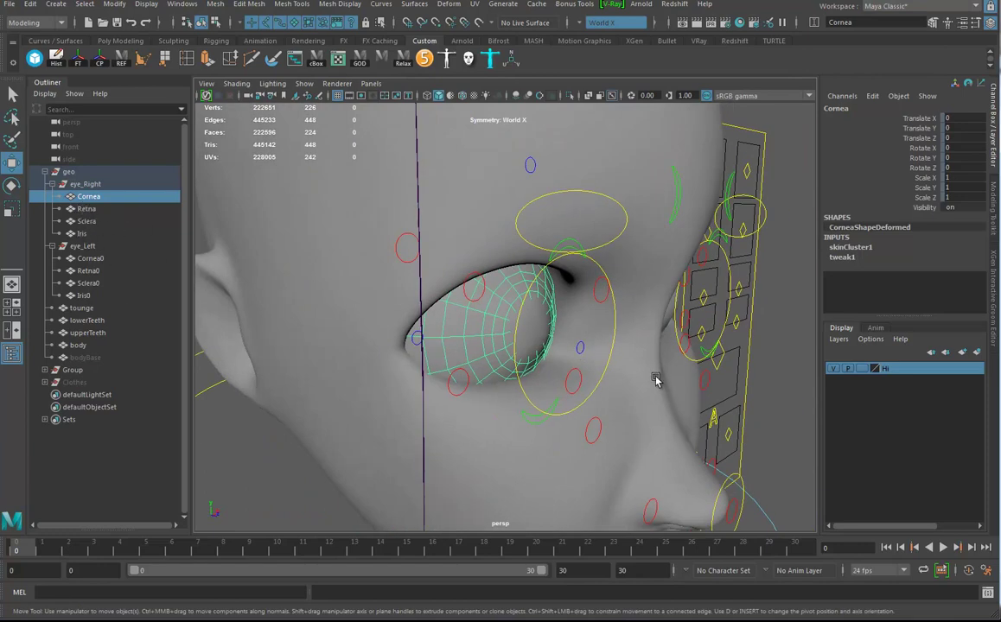
pyautogui.keyDown('alt'); pyautogui.moveTo(665, 380); pyautogui.dragTo(559, 335); pyautogui.keyUp('alt')
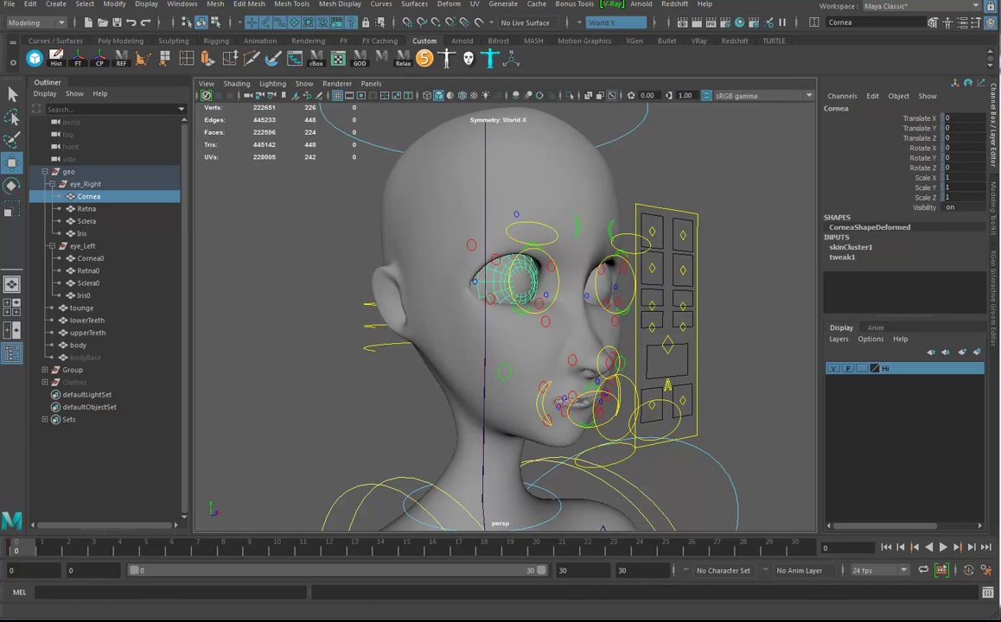
# Step: Bring the Hypergraph Hierarchy window over the scene and select the rig's deform joints with AdvancedSkeleton
pyautogui.moveTo(999, 129); pyautogui.dragTo(88, 94)
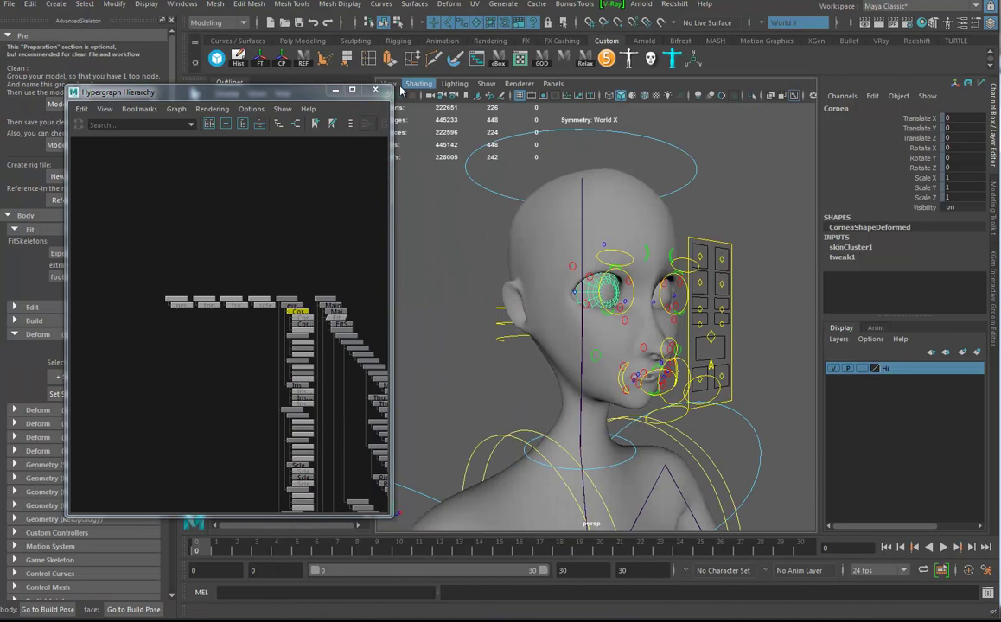
pyautogui.moveTo(144, 89); pyautogui.dragTo(374, 87)
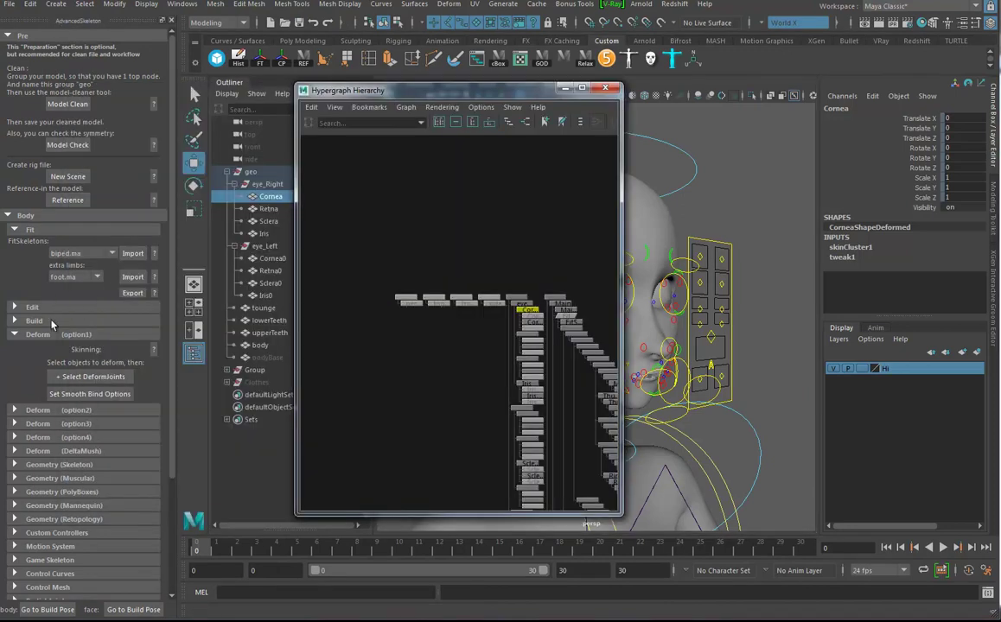
pyautogui.click(98, 381)
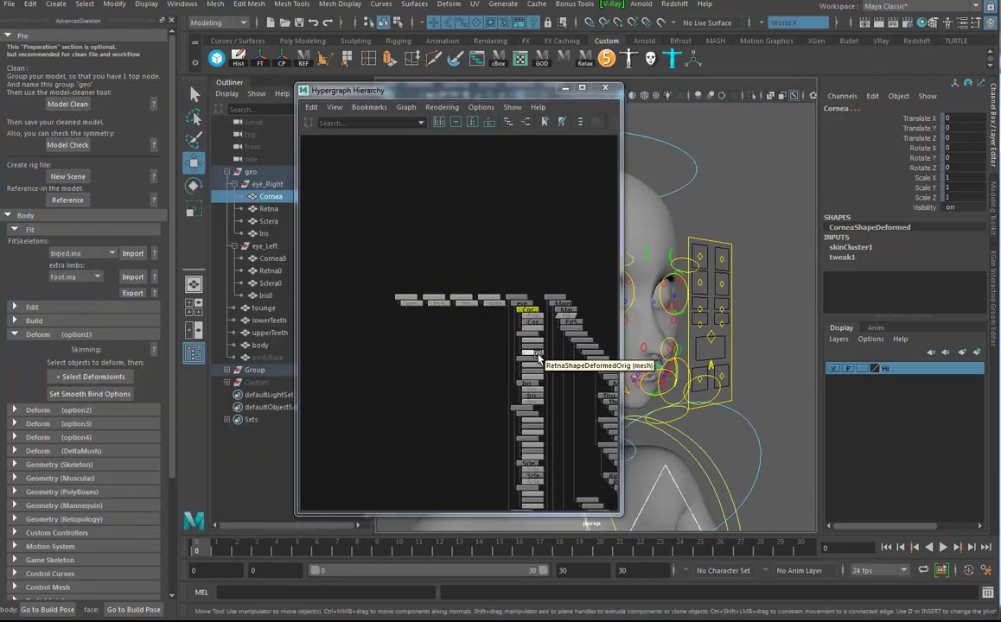
pyautogui.keyDown('alt'); pyautogui.moveTo(602, 374); pyautogui.dragTo(386, 397, button='right'); pyautogui.keyUp('alt')
pyautogui.keyDown('alt'); pyautogui.moveTo(387, 397); pyautogui.dragTo(384, 164, button='middle'); pyautogui.keyUp('alt')
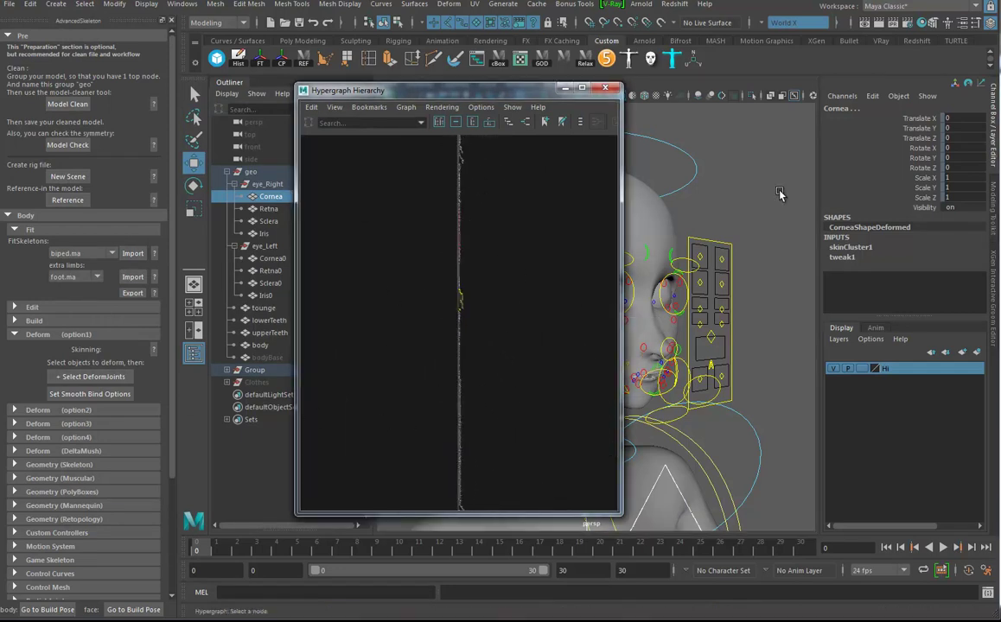
pyautogui.click(503, 355)
pyautogui.click(95, 377)
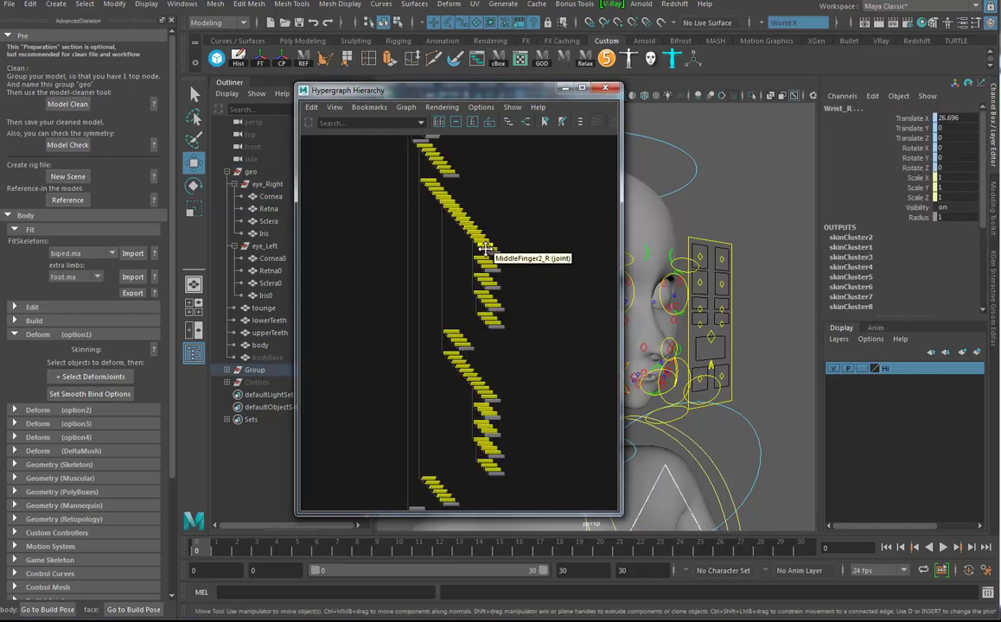
# Step: Examine the selected deform joints in the Hypergraph hierarchy, covering the hips, spine, neck, head, arms and fingers
pyautogui.keyDown('alt'); pyautogui.moveTo(479, 223); pyautogui.dragTo(475, 279, button='middle'); pyautogui.keyUp('alt')
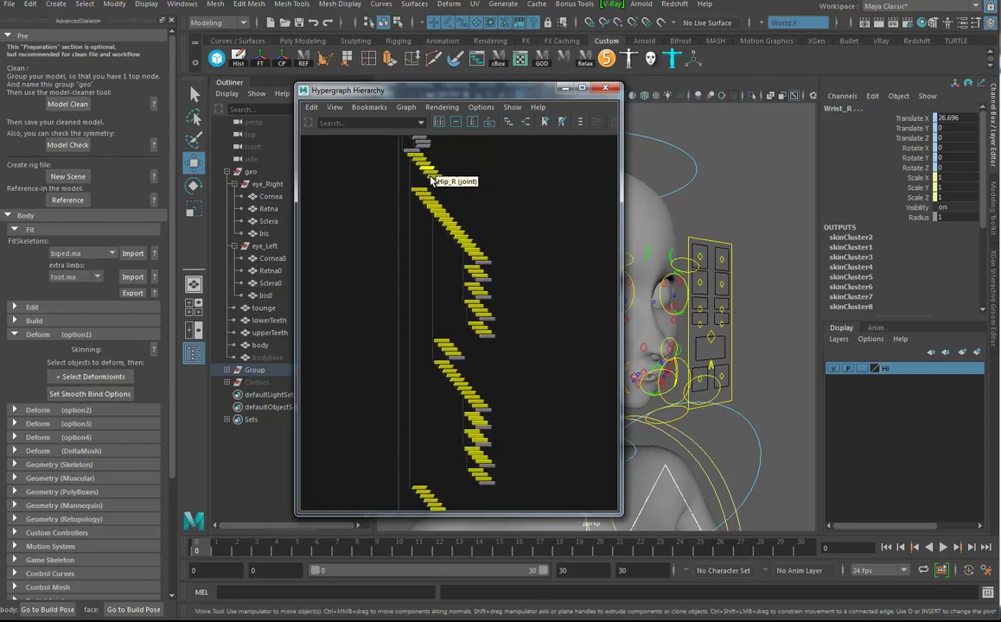
pyautogui.keyDown('alt'); pyautogui.moveTo(511, 332); pyautogui.dragTo(486, 277, button='middle'); pyautogui.keyUp('alt')
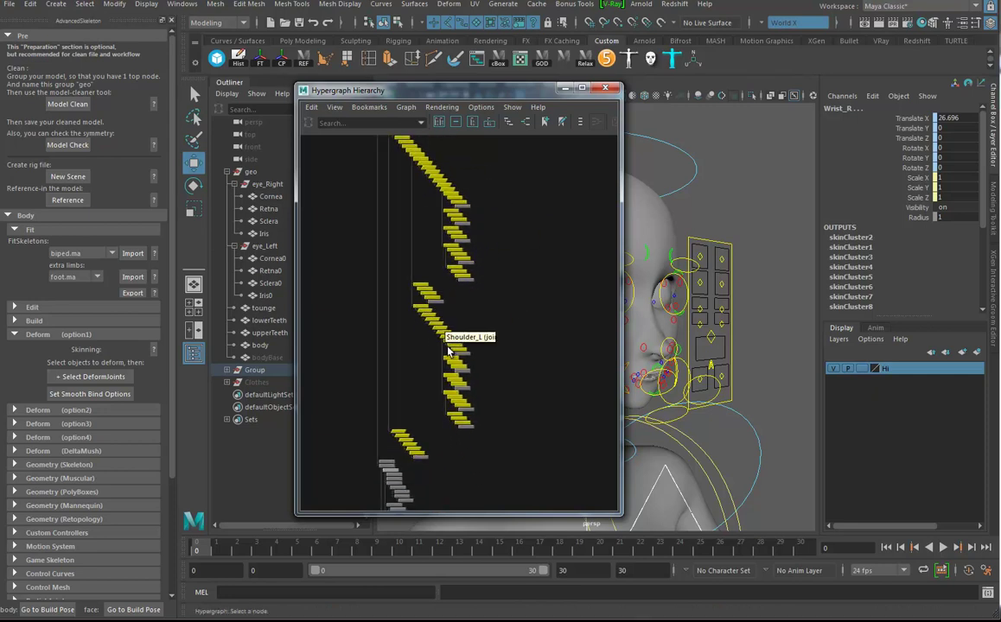
pyautogui.keyDown('alt'); pyautogui.moveTo(468, 388); pyautogui.dragTo(684, 420, button='right'); pyautogui.keyUp('alt')
pyautogui.keyDown('alt'); pyautogui.moveTo(358, 294); pyautogui.dragTo(482, 413, button='middle'); pyautogui.keyUp('alt')
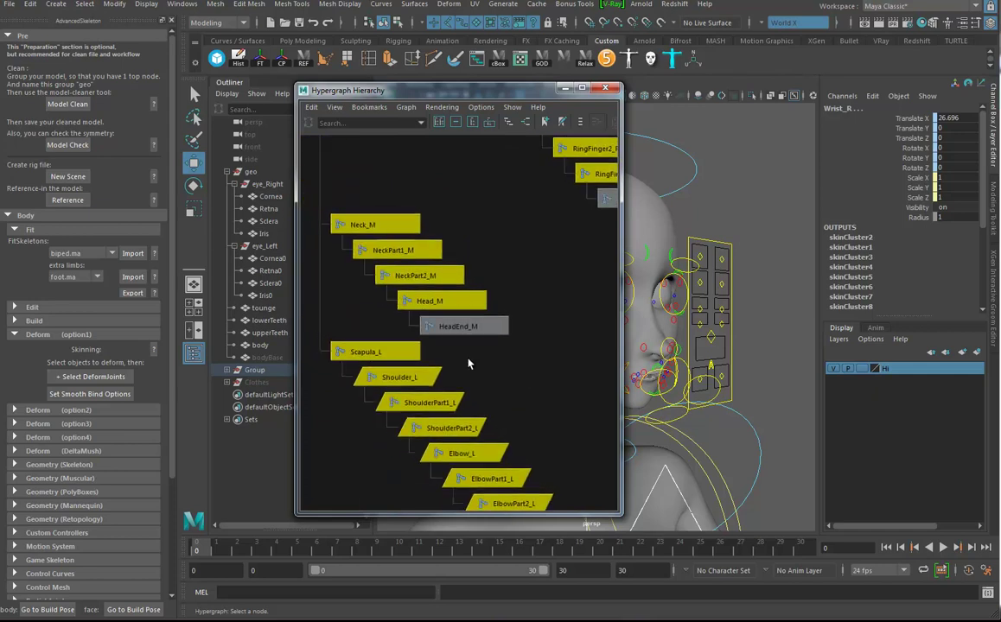
pyautogui.keyDown('alt'); pyautogui.moveTo(389, 294); pyautogui.dragTo(404, 320, button='middle'); pyautogui.keyUp('alt')
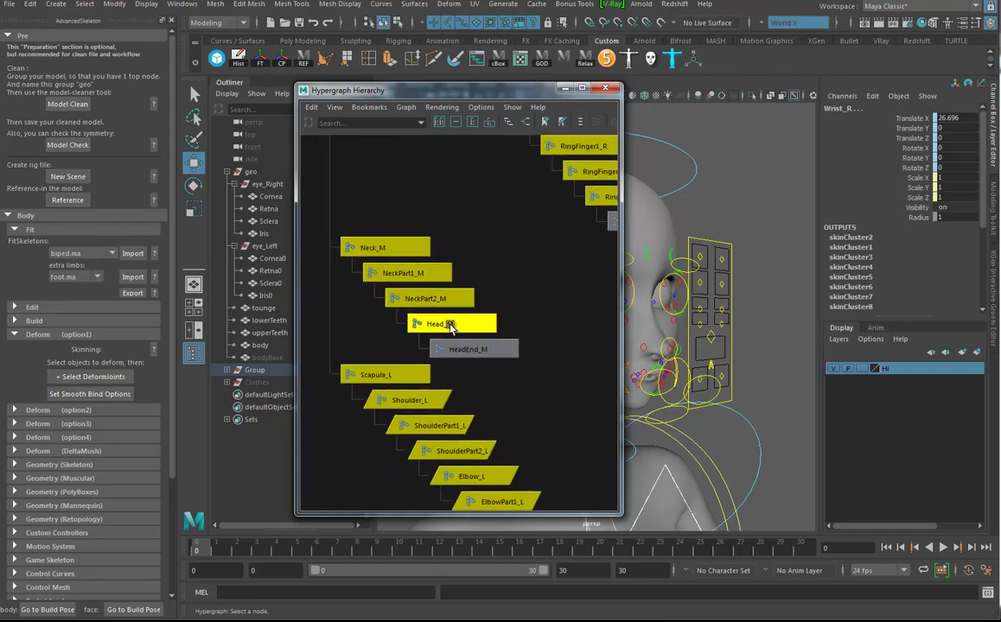
pyautogui.keyDown('alt'); pyautogui.moveTo(460, 313); pyautogui.dragTo(421, 182, button='middle'); pyautogui.keyUp('alt')
pyautogui.keyDown('alt'); pyautogui.moveTo(553, 322); pyautogui.dragTo(482, 382, button='right'); pyautogui.keyUp('alt')
pyautogui.keyDown('alt'); pyautogui.moveTo(482, 382); pyautogui.dragTo(456, 301, button='middle'); pyautogui.keyUp('alt')
pyautogui.keyDown('alt'); pyautogui.moveTo(456, 301); pyautogui.dragTo(568, 331, button='right'); pyautogui.keyUp('alt')
pyautogui.keyDown('alt'); pyautogui.moveTo(456, 346); pyautogui.dragTo(532, 357, button='middle'); pyautogui.keyUp('alt')
pyautogui.keyDown('alt'); pyautogui.moveTo(482, 365); pyautogui.dragTo(540, 385, button='right'); pyautogui.keyUp('alt')
pyautogui.keyDown('alt'); pyautogui.moveTo(422, 364); pyautogui.dragTo(398, 440, button='middle'); pyautogui.keyUp('alt')
pyautogui.scroll(-8, 519, 285)
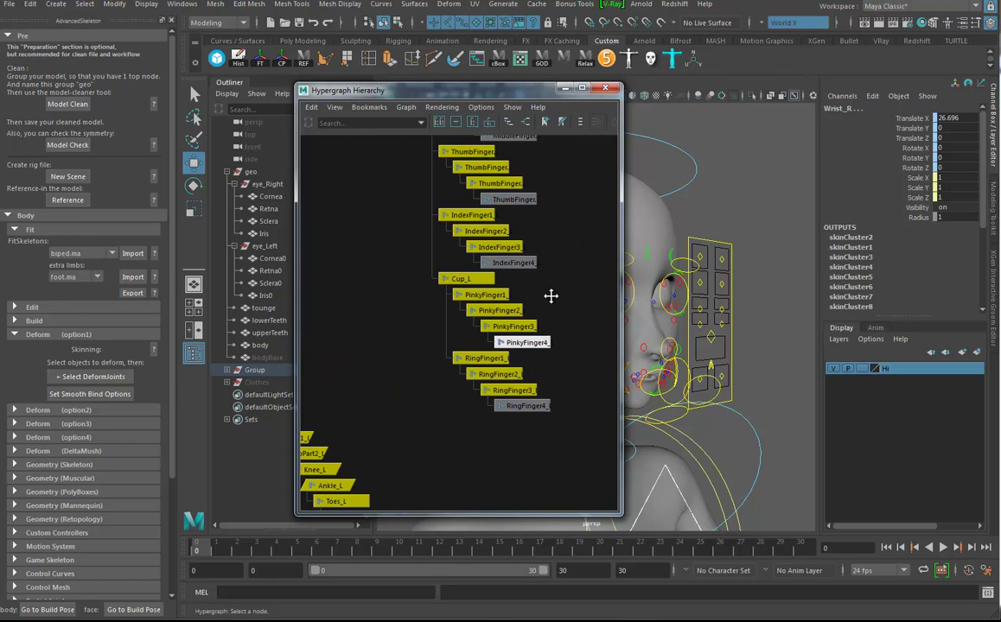
pyautogui.scroll(6, 508, 281)
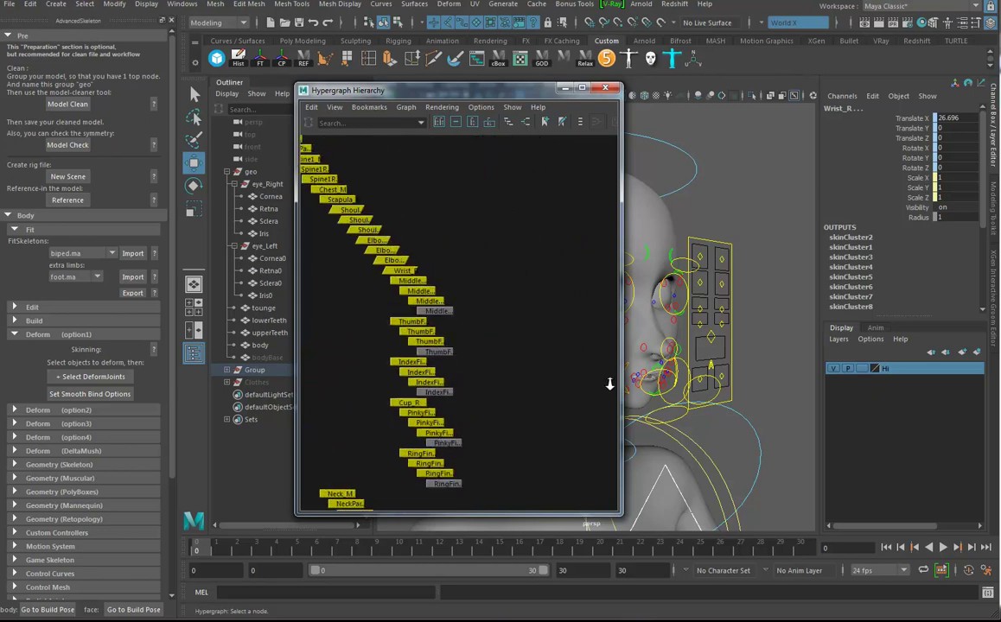
pyautogui.keyDown('alt'); pyautogui.moveTo(520, 222); pyautogui.dragTo(493, 318, button='middle'); pyautogui.keyUp('alt')
# Step: Move the Hypergraph clear of the face, select the right cornea mesh, and graph its input and output connections
pyautogui.moveTo(501, 92); pyautogui.dragTo(395, 87)
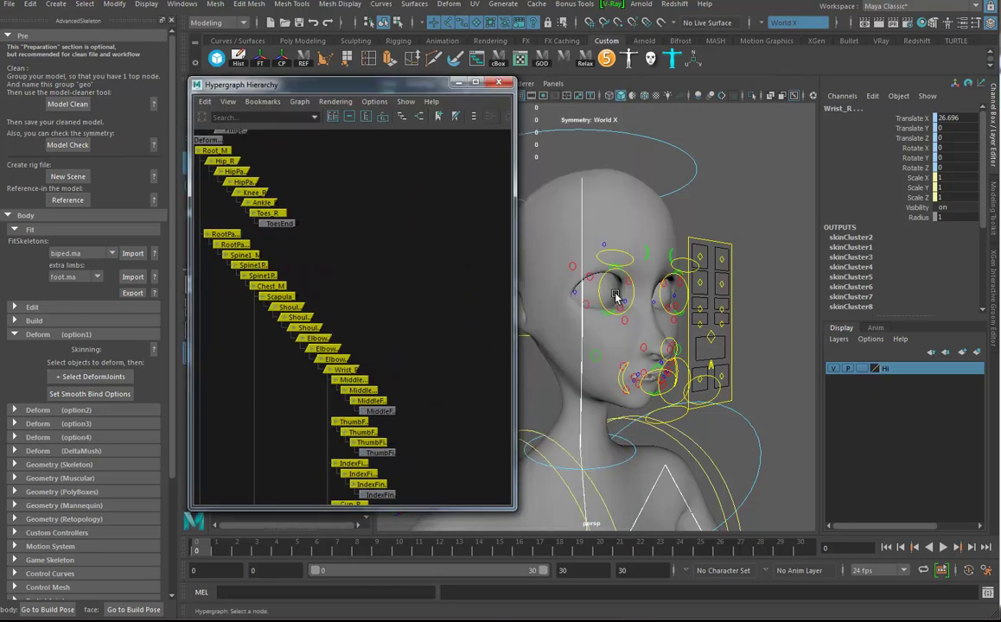
pyautogui.click(592, 302)
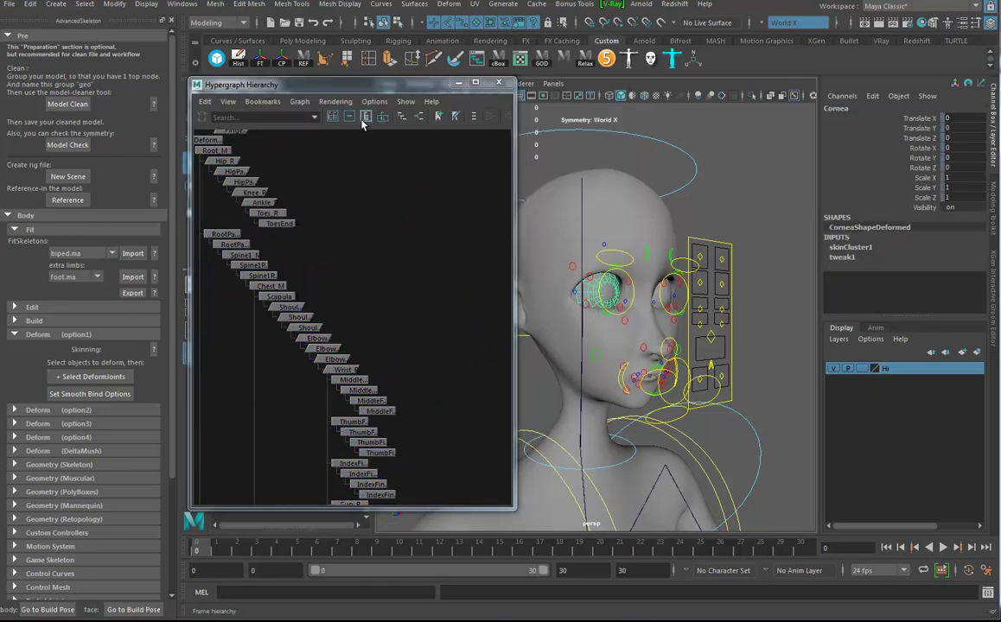
pyautogui.click(420, 117)
# Step: Examine the cornea's connection graph, following the skin cluster links from the cornea shape down through the connected joints
pyautogui.keyDown('alt'); pyautogui.moveTo(410, 215); pyautogui.dragTo(410, 293, button='middle'); pyautogui.keyUp('alt')
pyautogui.keyDown('alt'); pyautogui.moveTo(385, 270); pyautogui.dragTo(440, 272, button='right'); pyautogui.keyUp('alt')
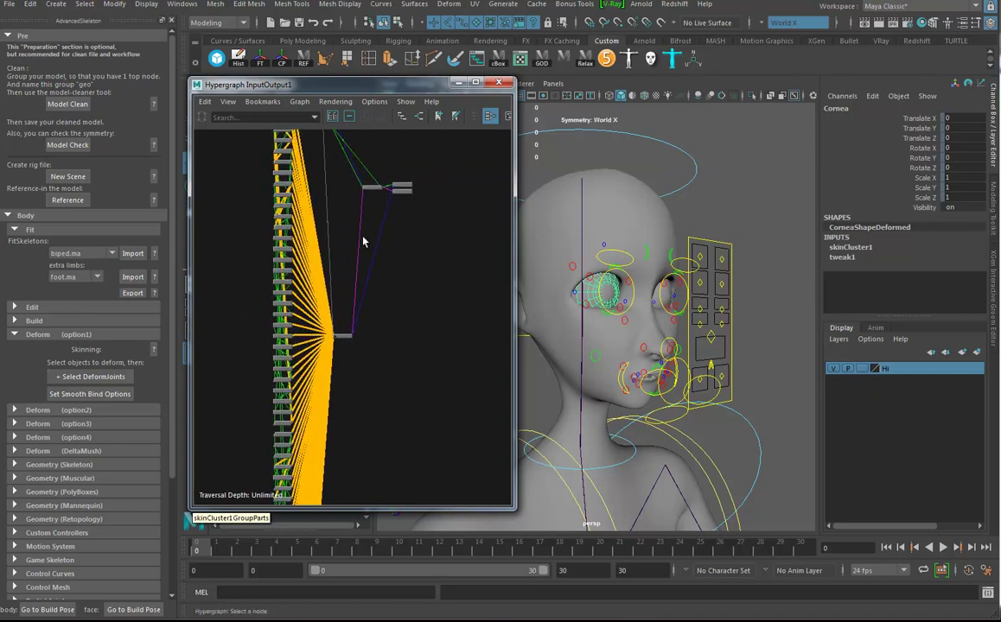
pyautogui.scroll(-4, 373, 293)
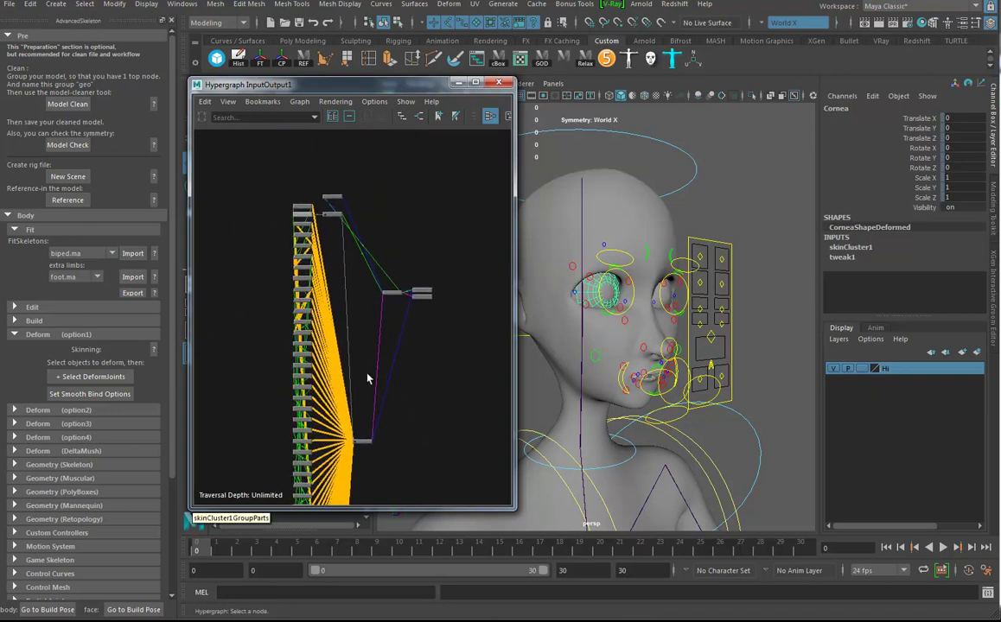
pyautogui.keyDown('alt'); pyautogui.moveTo(332, 308); pyautogui.dragTo(354, 361, button='middle'); pyautogui.keyUp('alt')
pyautogui.keyDown('alt'); pyautogui.moveTo(376, 352); pyautogui.dragTo(464, 335, button='right'); pyautogui.keyUp('alt')
pyautogui.keyDown('alt'); pyautogui.moveTo(358, 232); pyautogui.dragTo(299, 252, button='middle'); pyautogui.keyUp('alt')
pyautogui.keyDown('alt'); pyautogui.moveTo(397, 392); pyautogui.dragTo(317, 216, button='middle'); pyautogui.keyUp('alt')
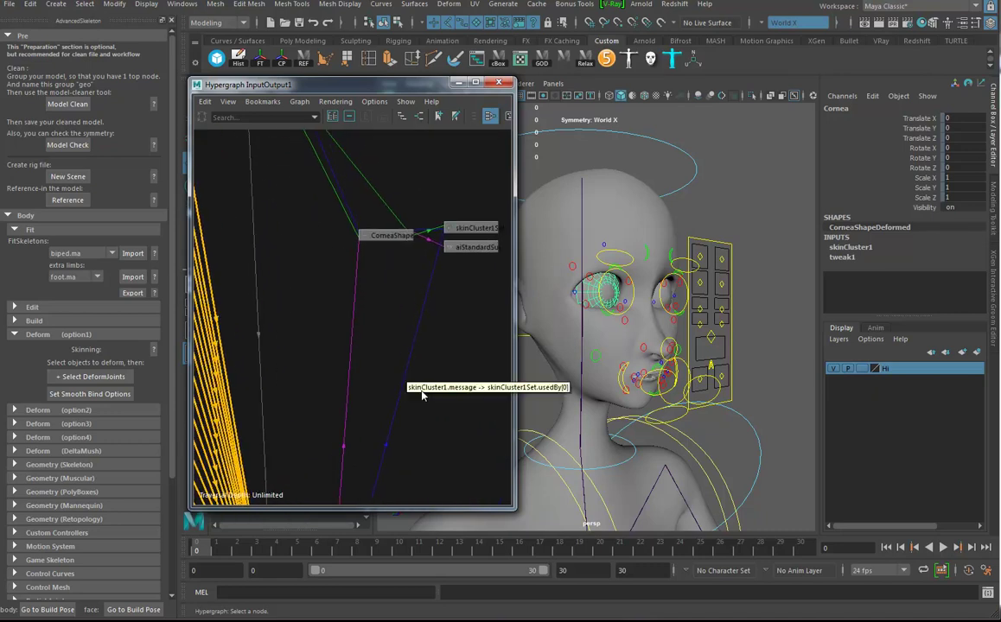
pyautogui.keyDown('alt'); pyautogui.moveTo(424, 410); pyautogui.dragTo(421, 194, button='middle'); pyautogui.keyUp('alt')
pyautogui.keyDown('alt'); pyautogui.moveTo(378, 353); pyautogui.dragTo(412, 230, button='middle'); pyautogui.keyUp('alt')
pyautogui.keyDown('alt'); pyautogui.moveTo(412, 230); pyautogui.dragTo(344, 371, button='right'); pyautogui.keyUp('alt')
pyautogui.keyDown('alt'); pyautogui.moveTo(344, 365); pyautogui.dragTo(366, 101, button='middle'); pyautogui.keyUp('alt')
pyautogui.keyDown('alt'); pyautogui.moveTo(388, 330); pyautogui.dragTo(371, 224, button='middle'); pyautogui.keyUp('alt')
pyautogui.keyDown('alt'); pyautogui.moveTo(362, 303); pyautogui.dragTo(568, 369, button='right'); pyautogui.keyUp('alt')
pyautogui.keyDown('alt'); pyautogui.moveTo(320, 323); pyautogui.dragTo(406, 435, button='middle'); pyautogui.keyUp('alt')
# Step: Select the Eye_R joint at the end of the joint column and inspect its link to the cornea's skin cluster
pyautogui.click(372, 427)
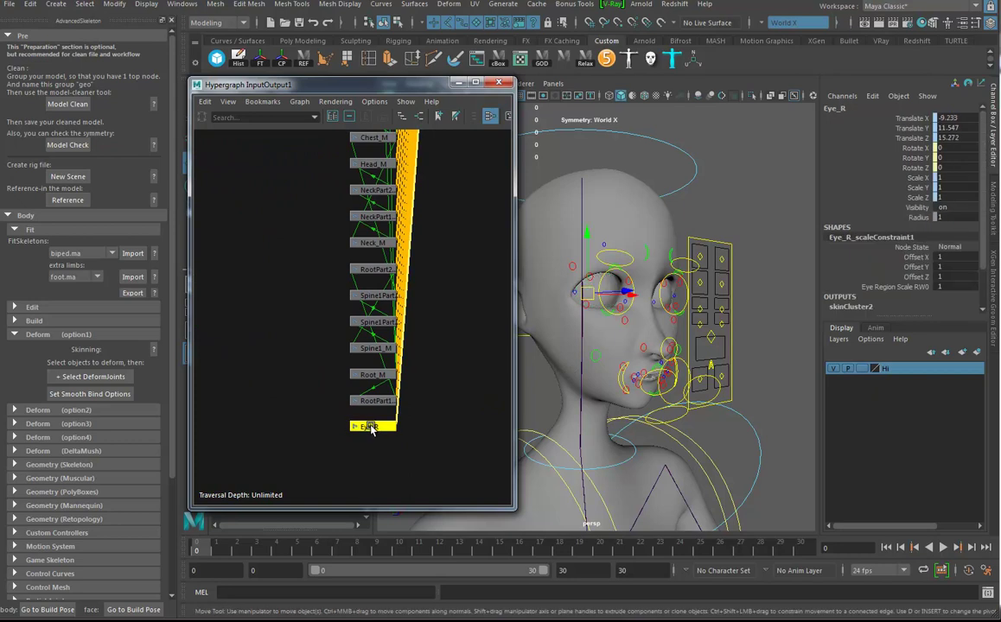
pyautogui.scroll(3, 400, 445)
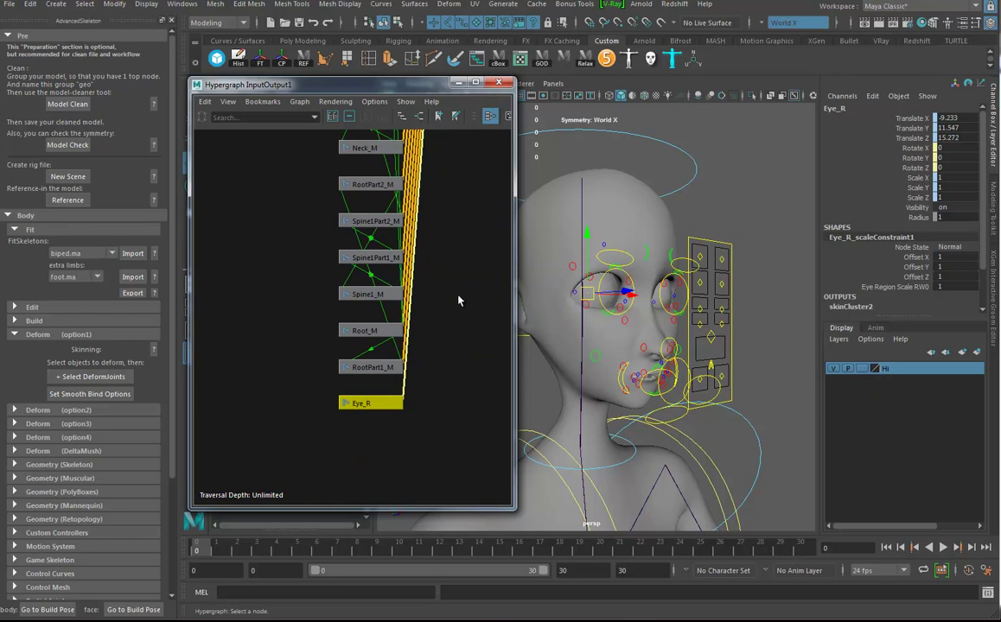
pyautogui.keyDown('alt'); pyautogui.moveTo(438, 222); pyautogui.dragTo(423, 284, button='middle'); pyautogui.keyUp('alt')
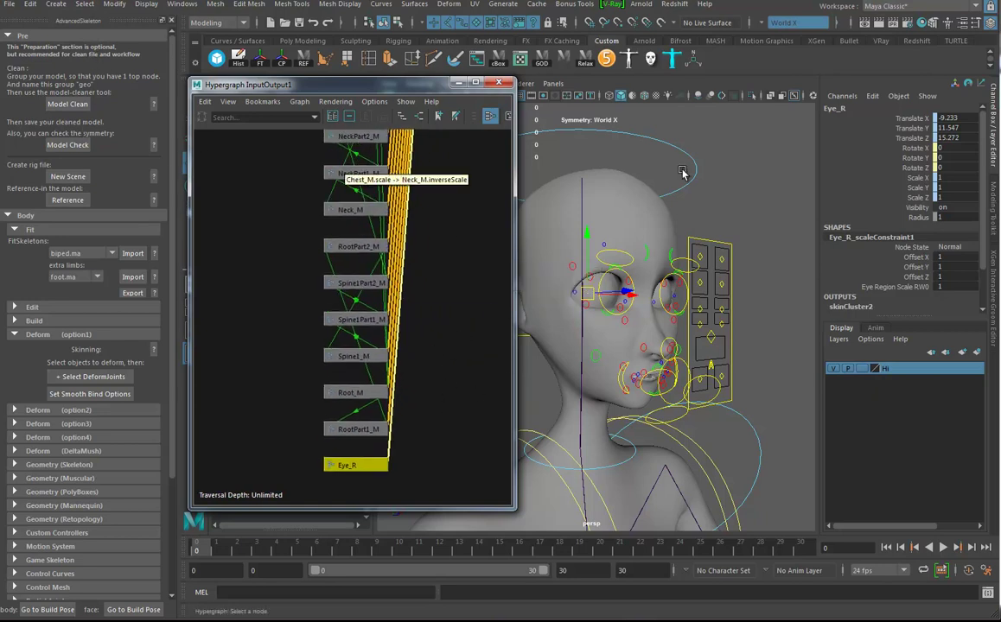
pyautogui.scroll(-6, 366, 328)
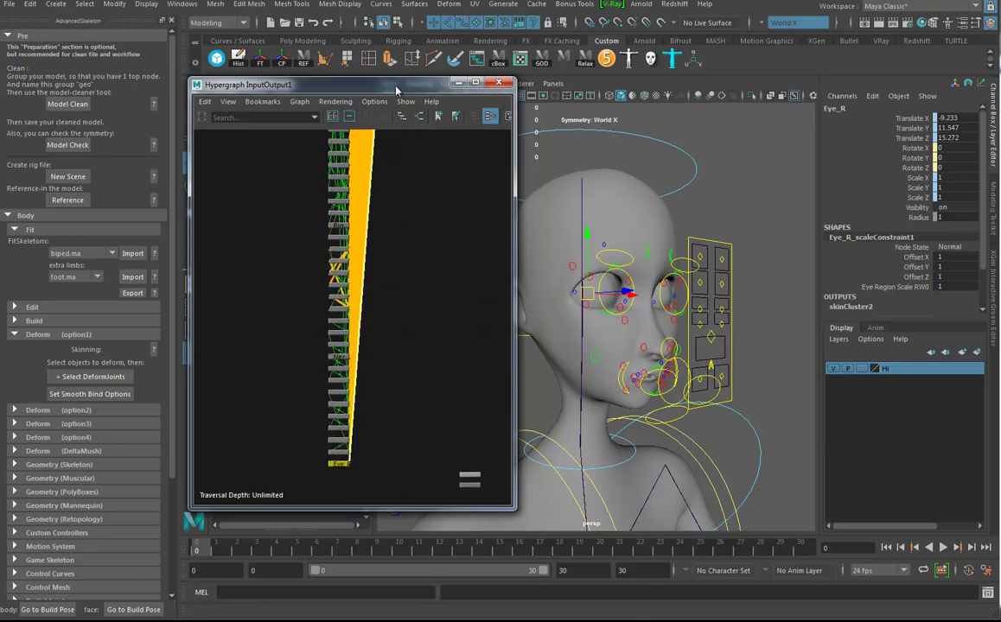
# Step: Switch the Hypergraph back to the scene hierarchy and look over its node tree
pyautogui.click(401, 116)
pyautogui.scroll(-5, 347, 280)
pyautogui.keyDown('alt'); pyautogui.moveTo(418, 287); pyautogui.dragTo(406, 283, button='middle'); pyautogui.keyUp('alt')
pyautogui.scroll(-4, 406, 282)
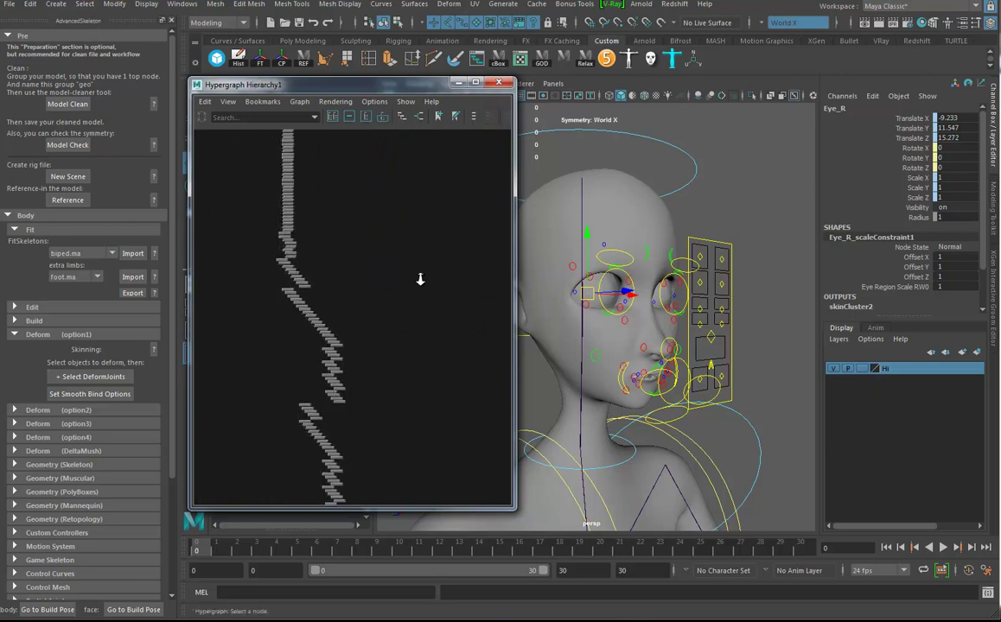
# Step: Call up the Hypergraph: Hierarchy editor from the general editors and close the Hypergraph window
pyautogui.click(185, 4)
pyautogui.moveTo(223, 52)
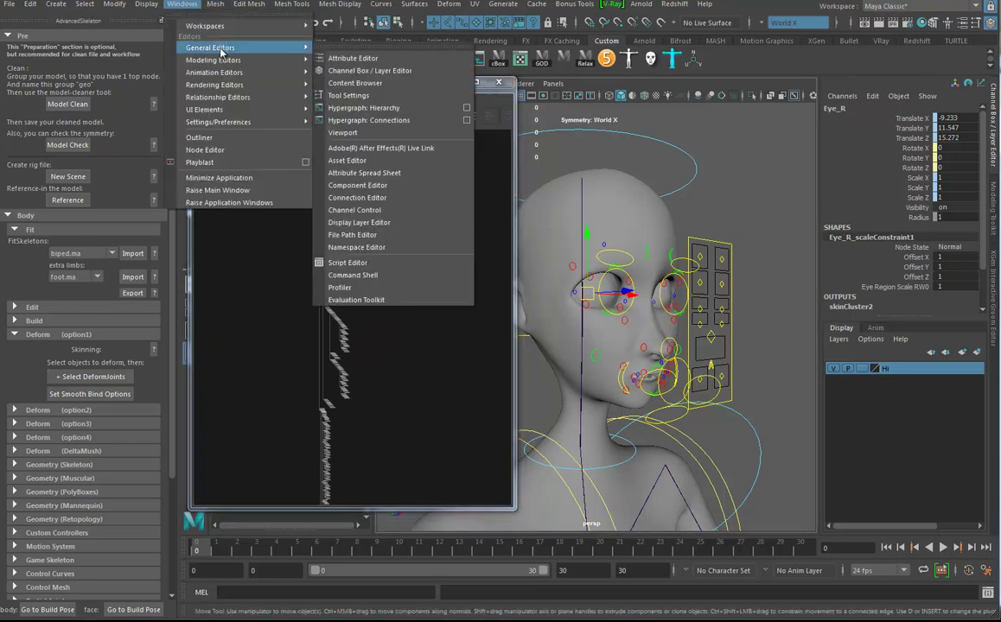
pyautogui.click(380, 107)
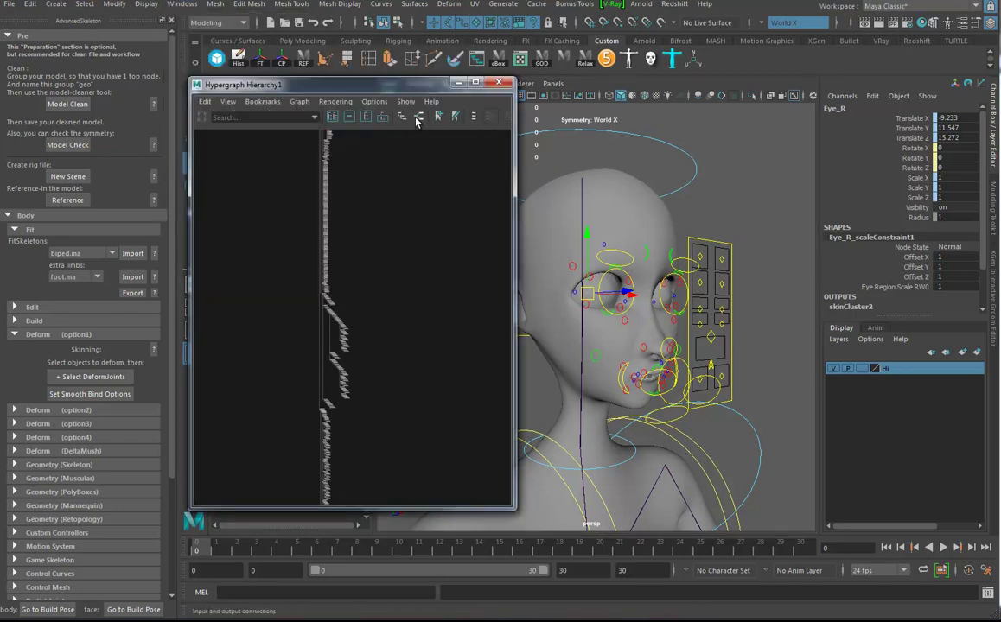
pyautogui.click(498, 82)
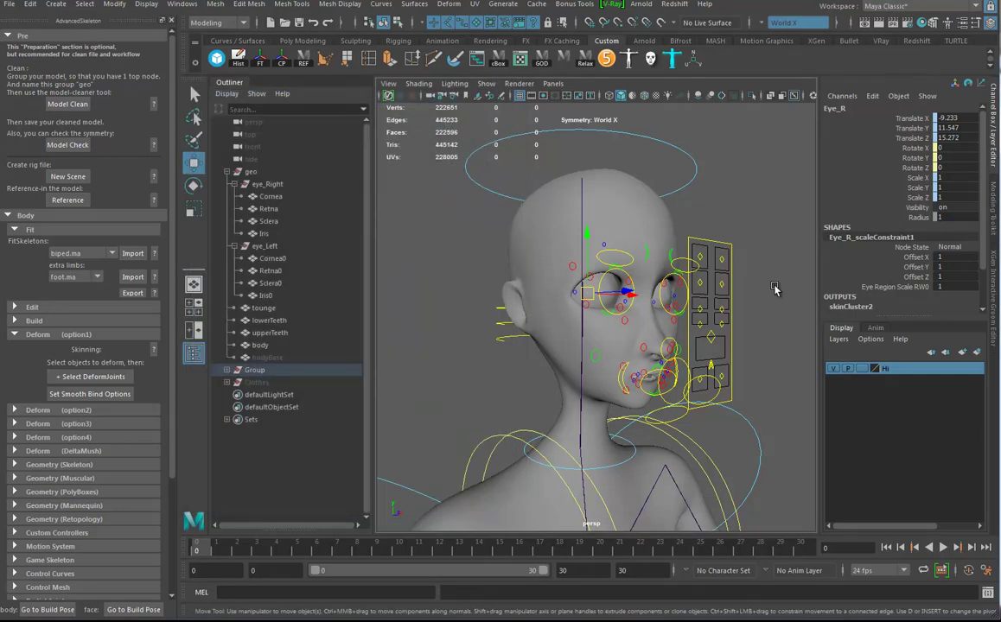
# Step: Switch to Chrome and bring up the Outlook draft reply containing the student's numbered project questions
pyautogui.moveTo(146, 620)
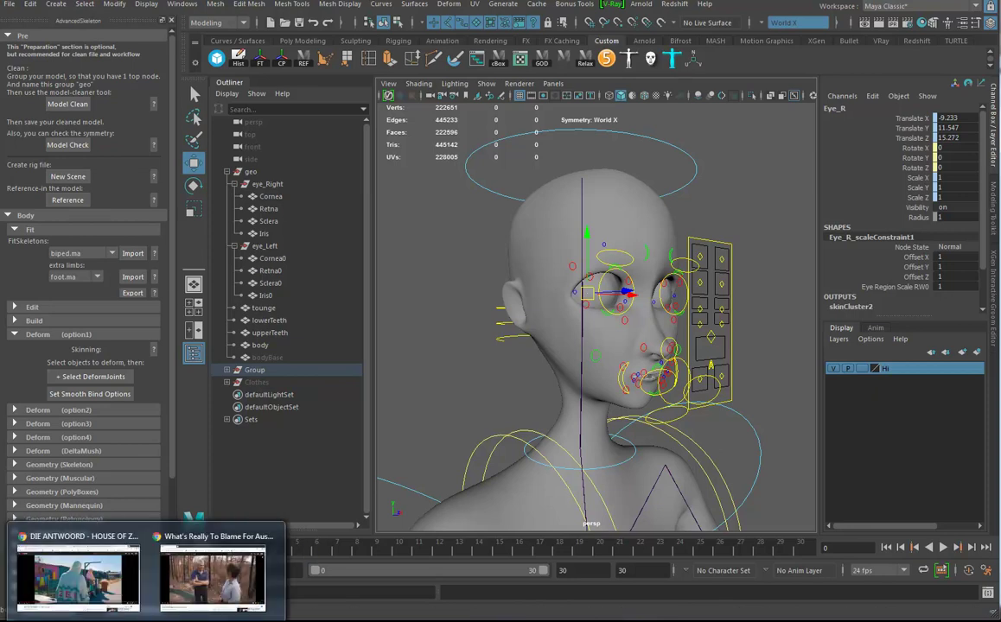
pyautogui.click(78, 575)
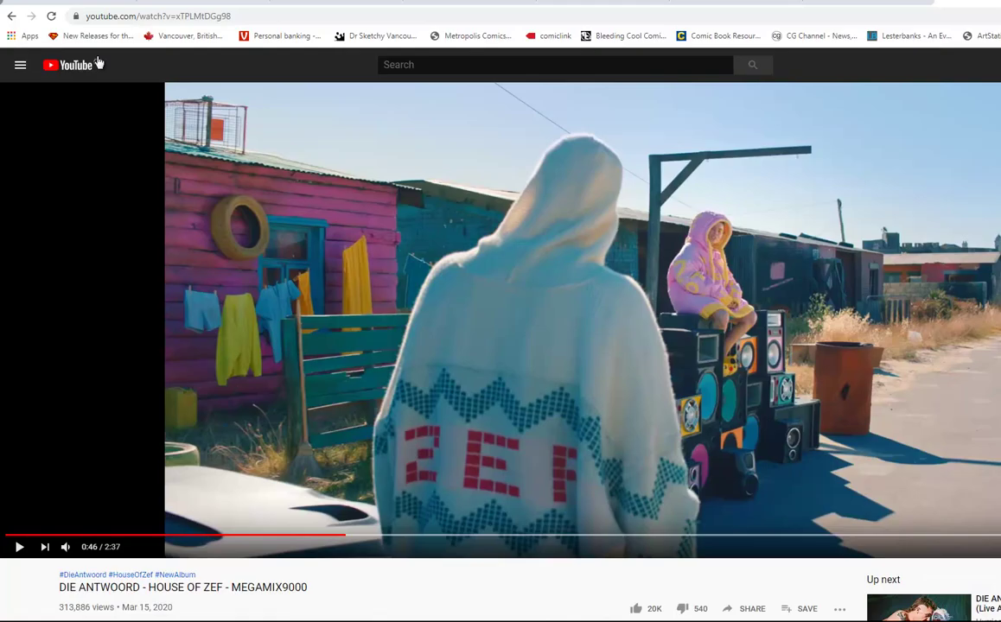
pyautogui.click(50, 2)
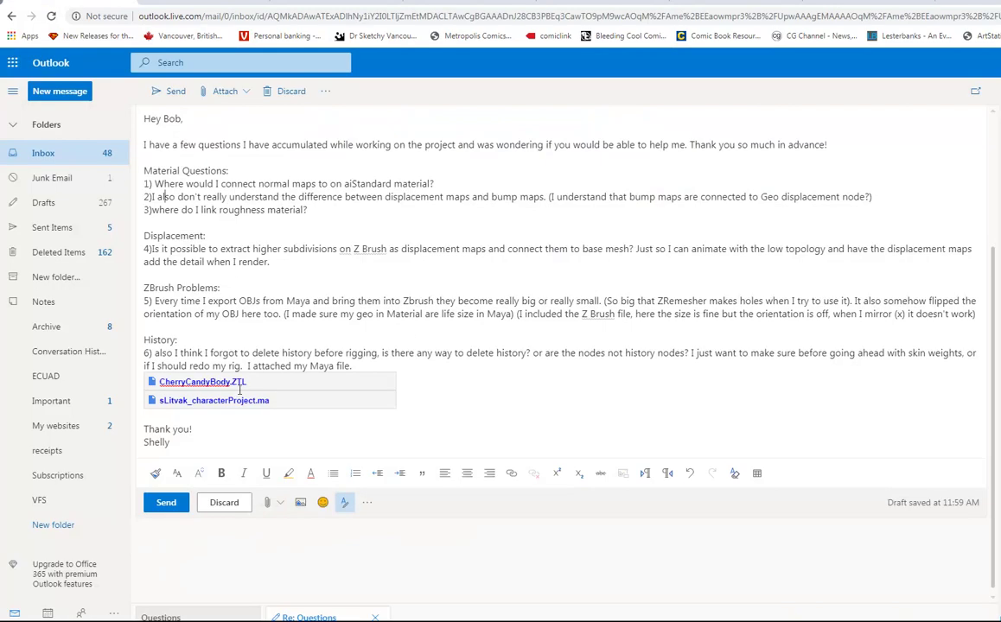